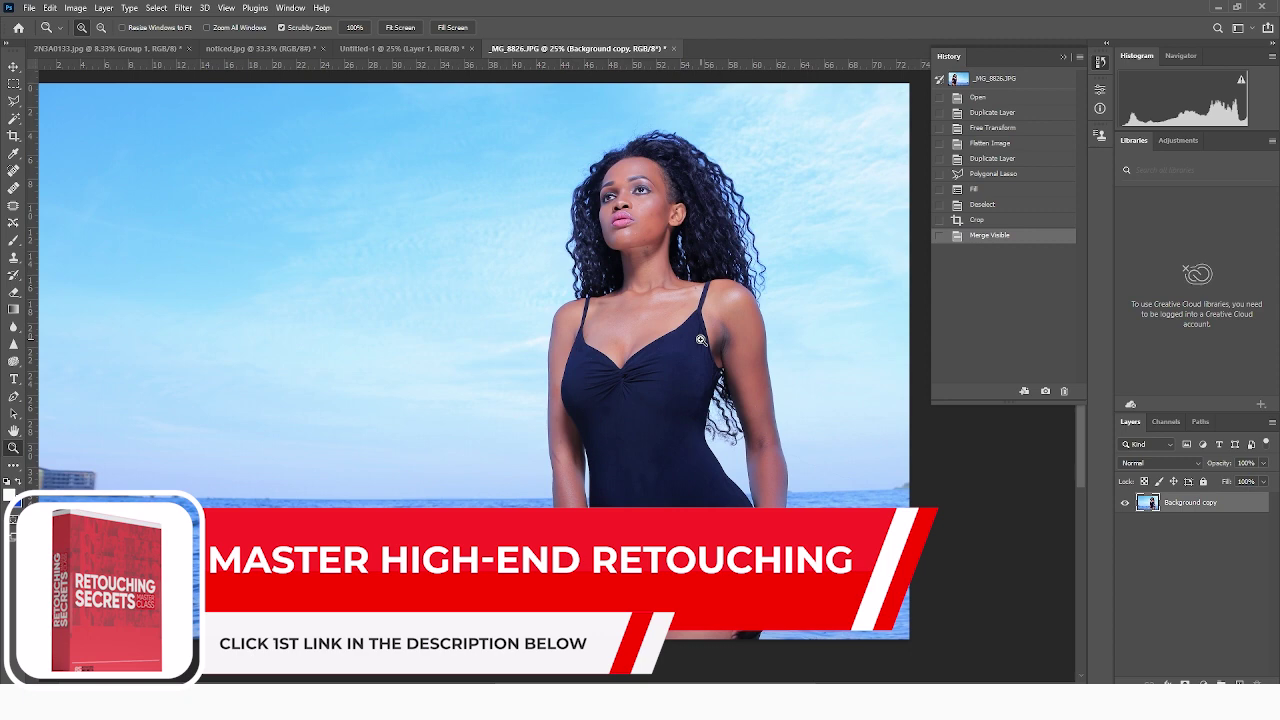
# - Display the recorded actions and expand the THE DYNAMIC BEAUTY ACTION PACK set
pyautogui.click(647, 218)
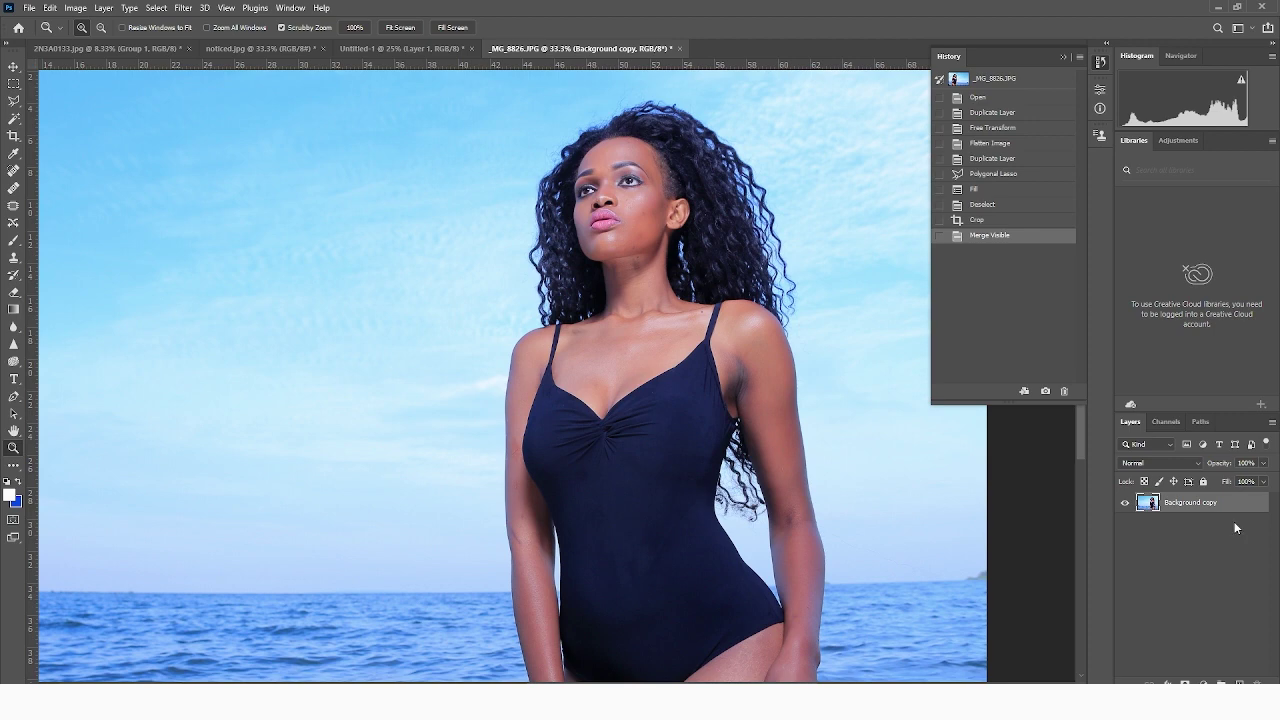
pyautogui.click(279, 10)
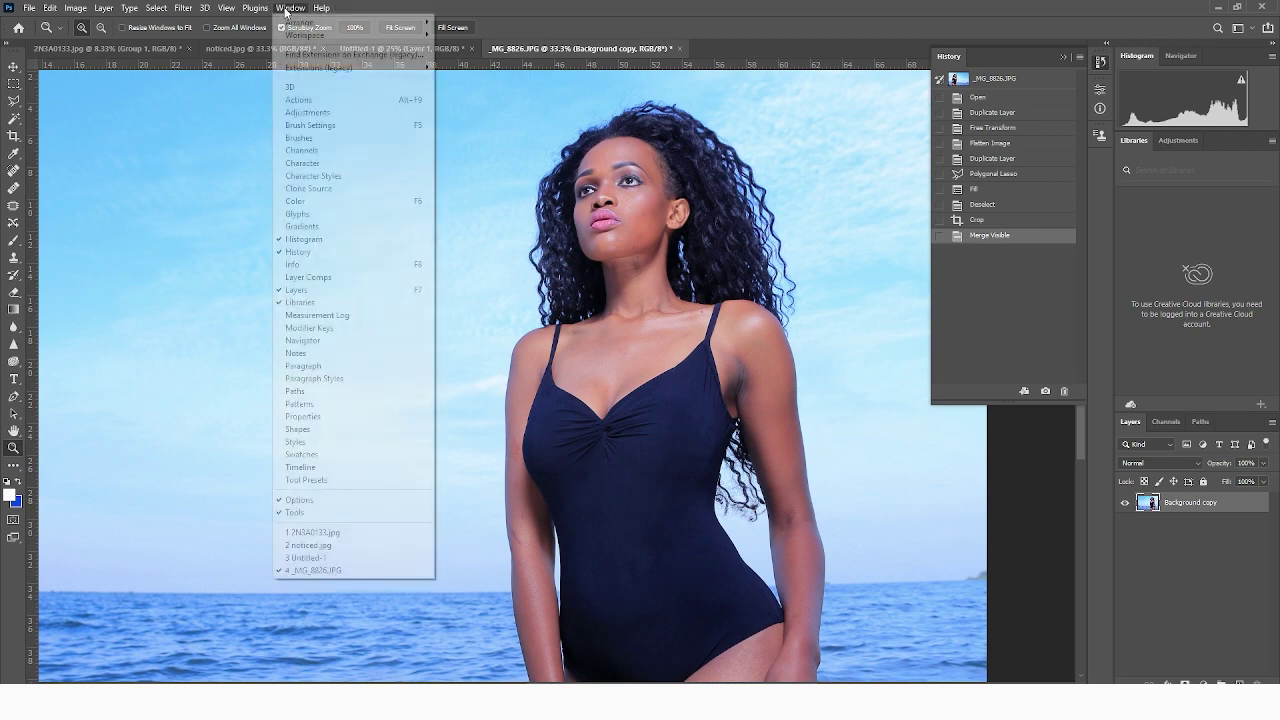
pyautogui.click(307, 101)
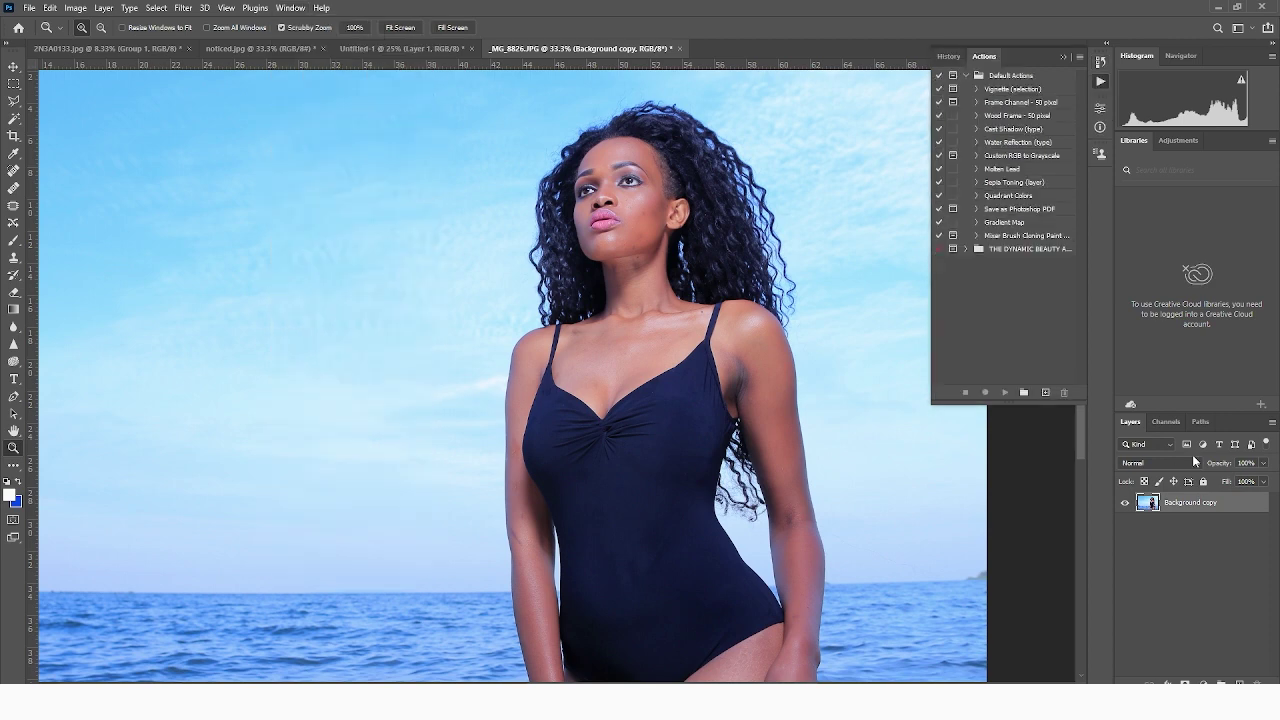
pyautogui.click(965, 249)
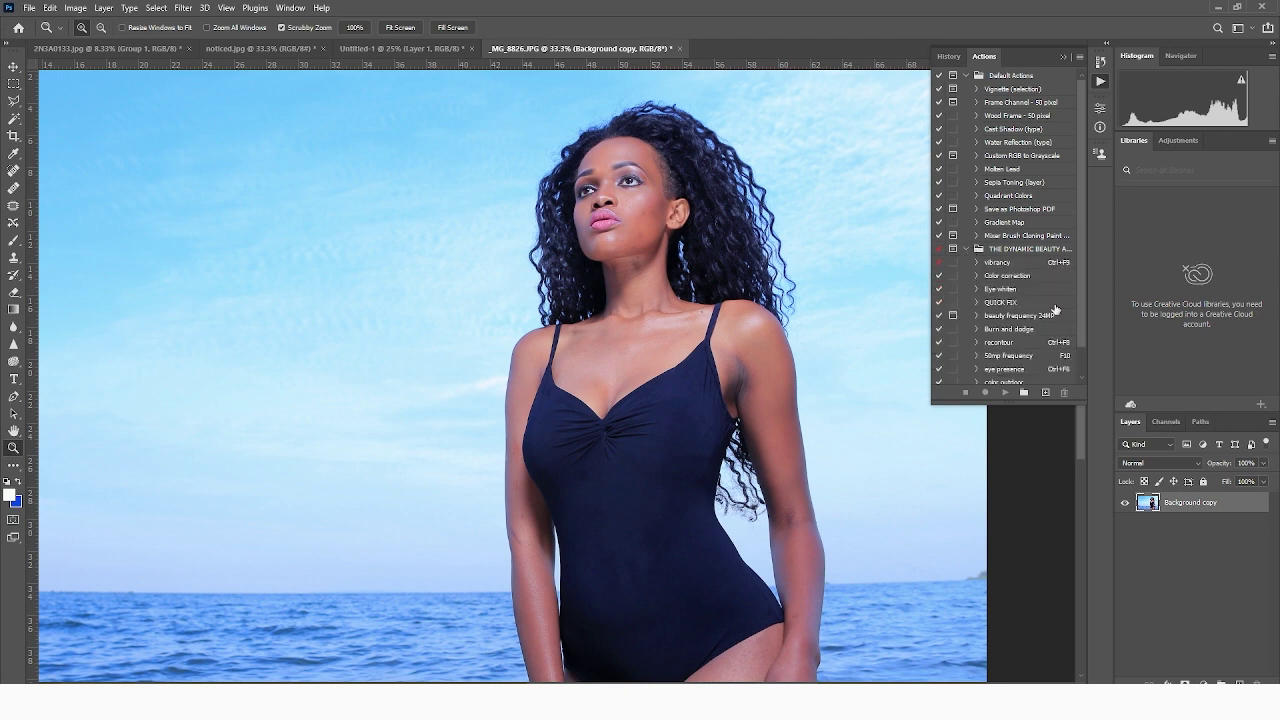
pyautogui.scroll(-1, 1076, 279)
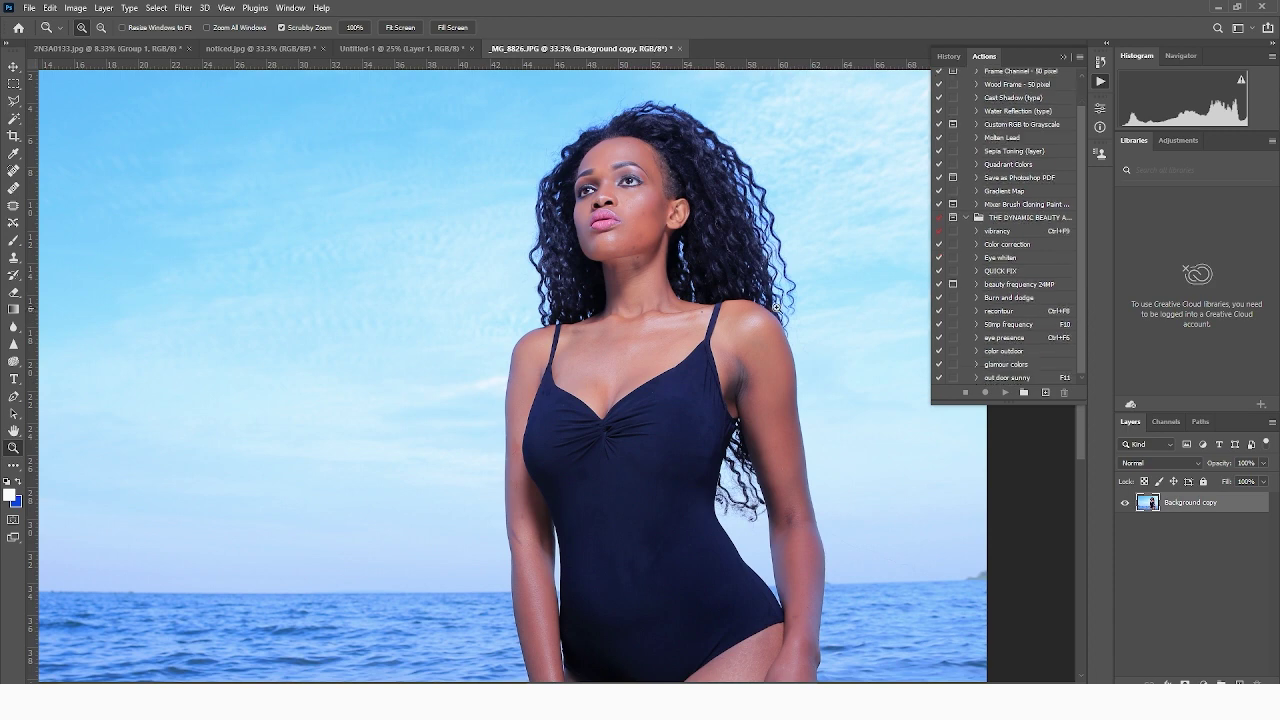
# - Run the "beauty frequency 24MP" action from the beauty action pack on the flattened portrait
pyautogui.click(613, 198)
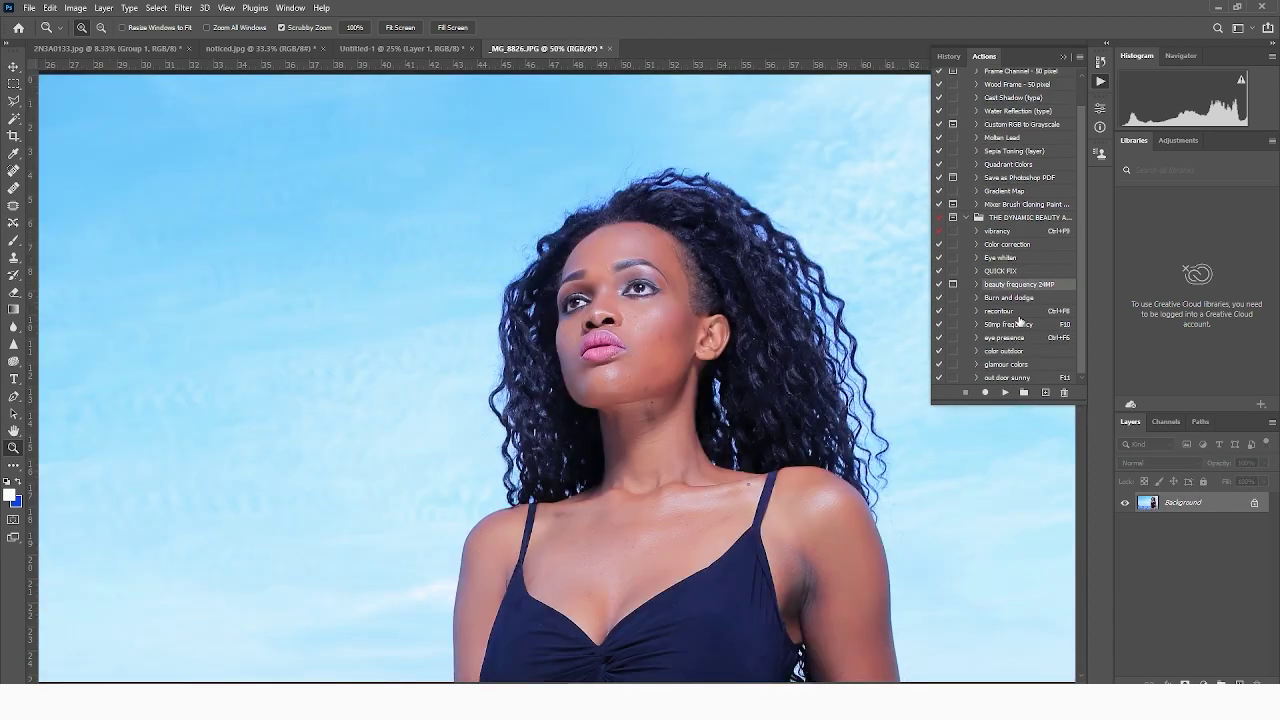
pyautogui.click(966, 218)
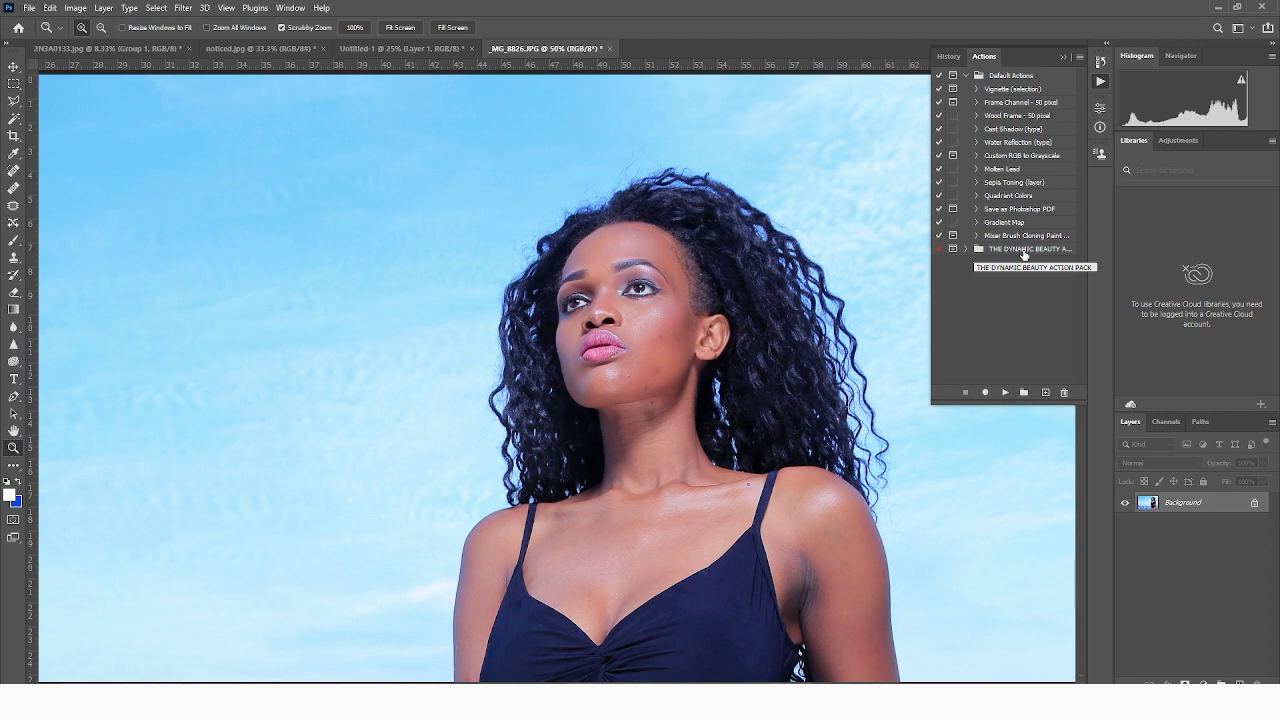
pyautogui.click(967, 249)
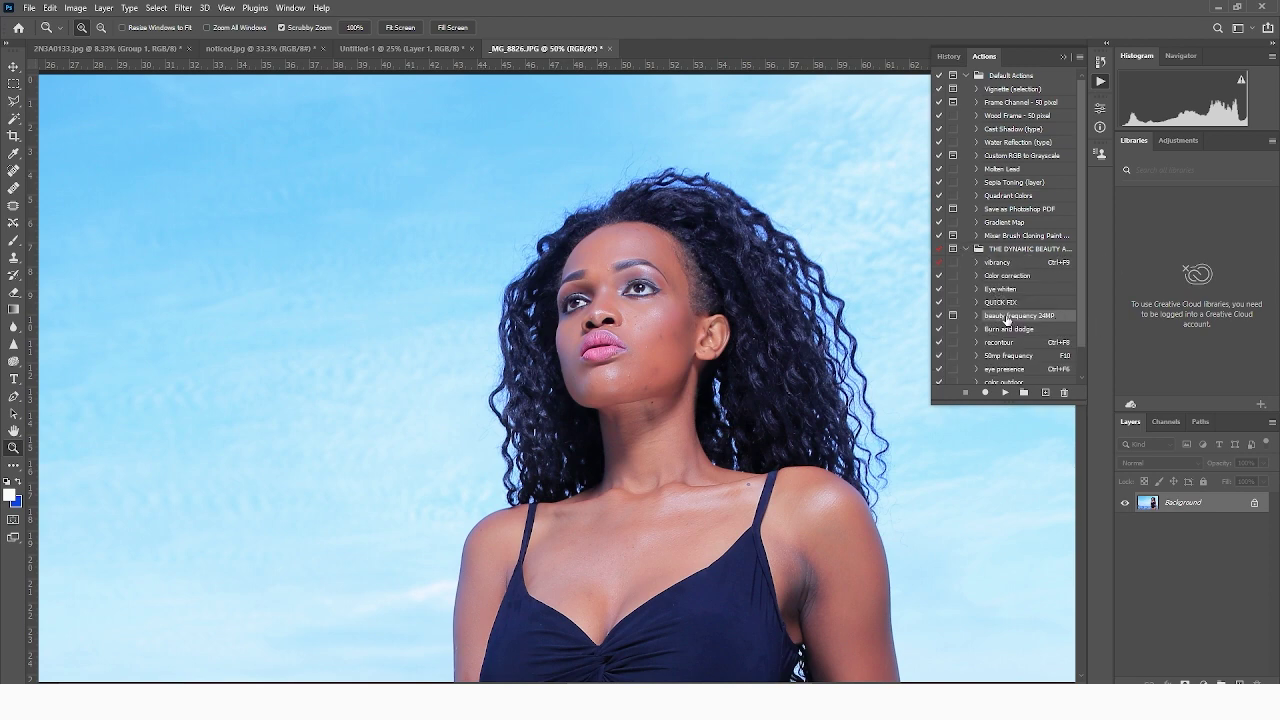
pyautogui.click(1006, 394)
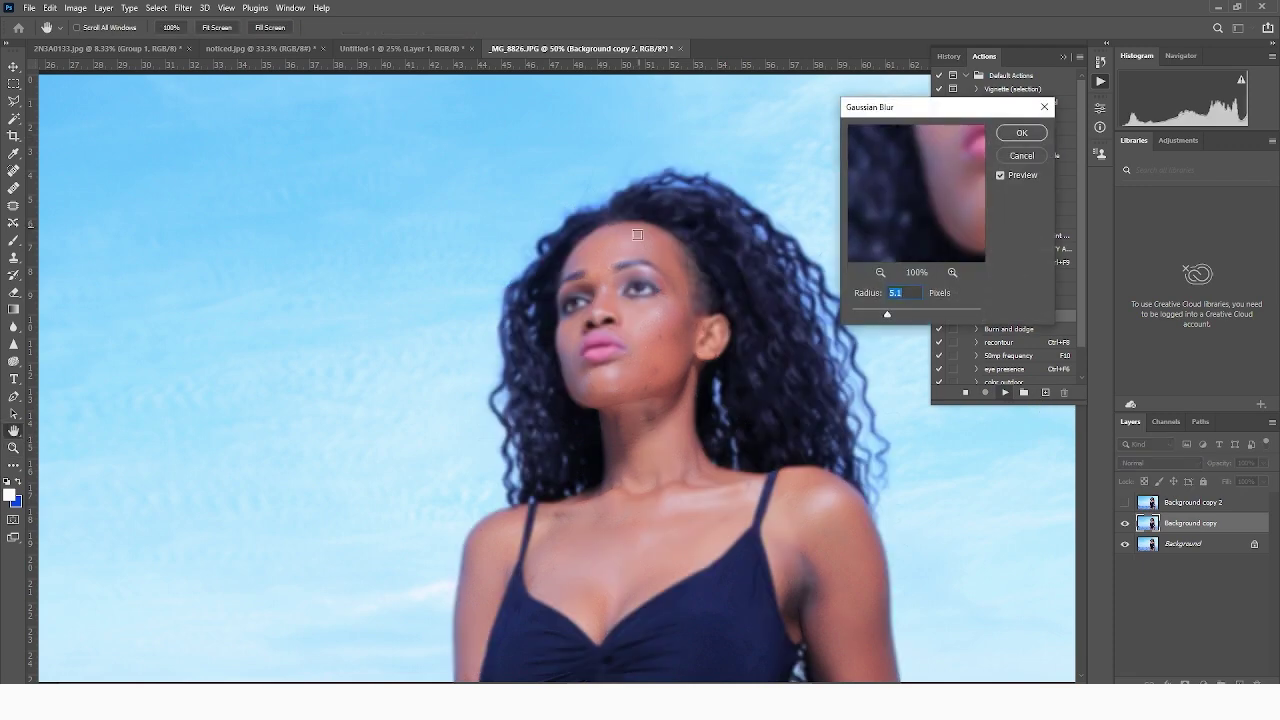
# - Preview the cheek skin and apply the Gaussian Blur to the Background copy layer with a radius of 2.8 pixels
pyautogui.click(645, 316)
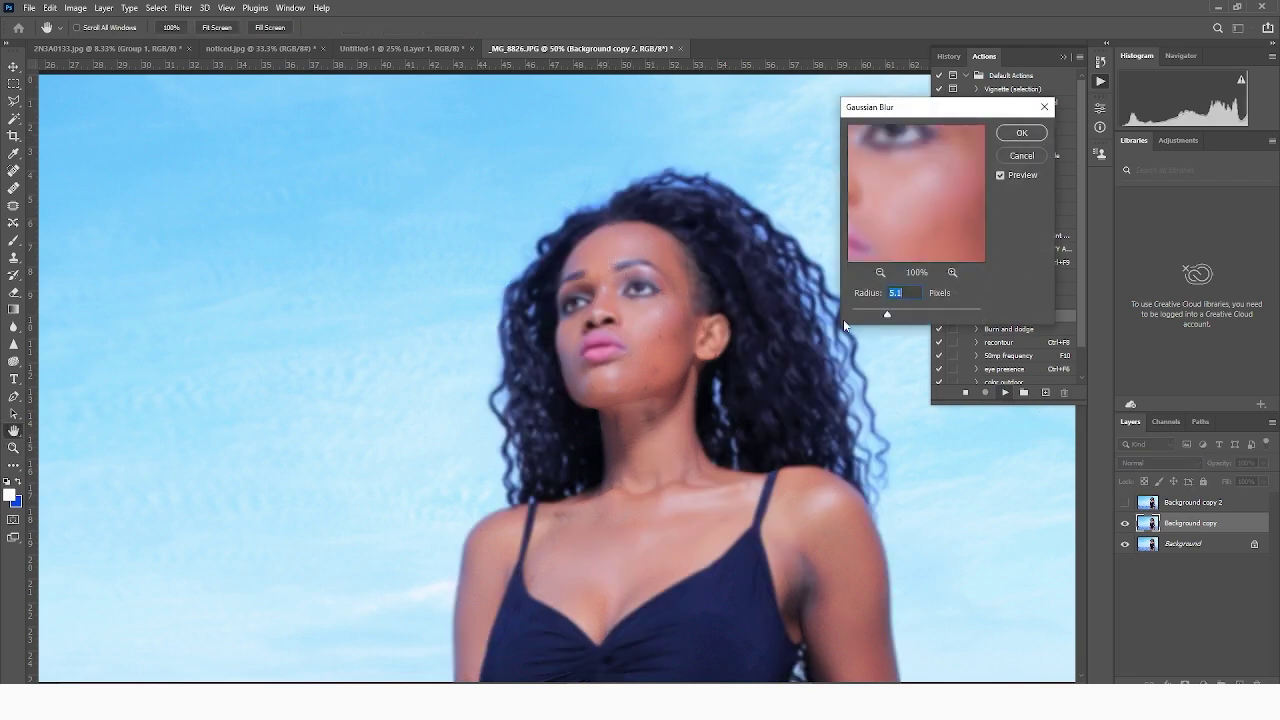
pyautogui.moveTo(874, 312); pyautogui.dragTo(852, 313)
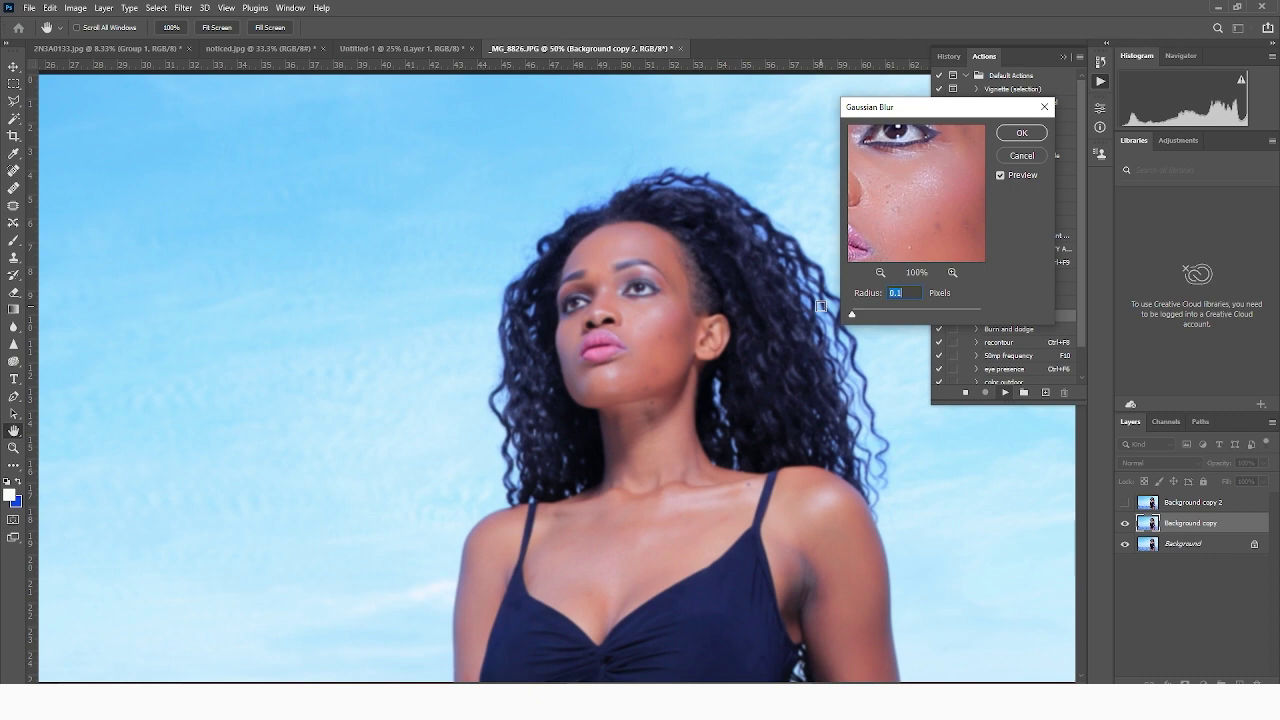
pyautogui.click(871, 313)
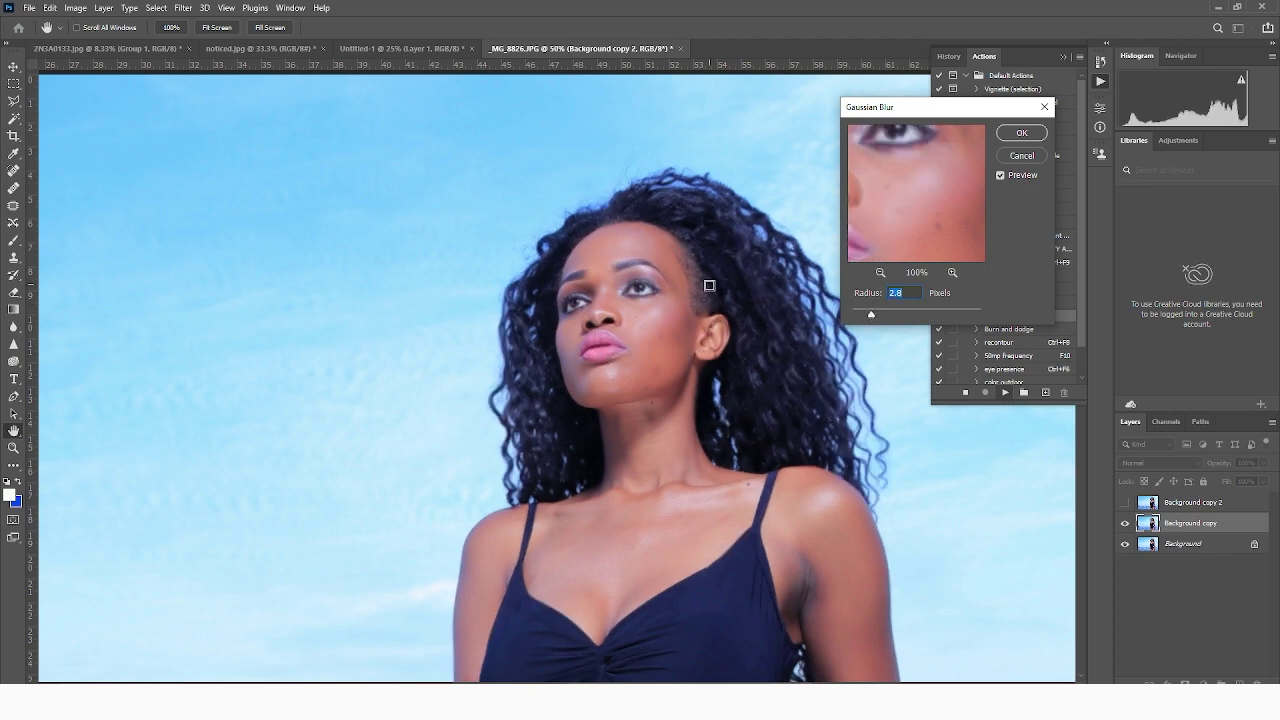
pyautogui.click(1013, 132)
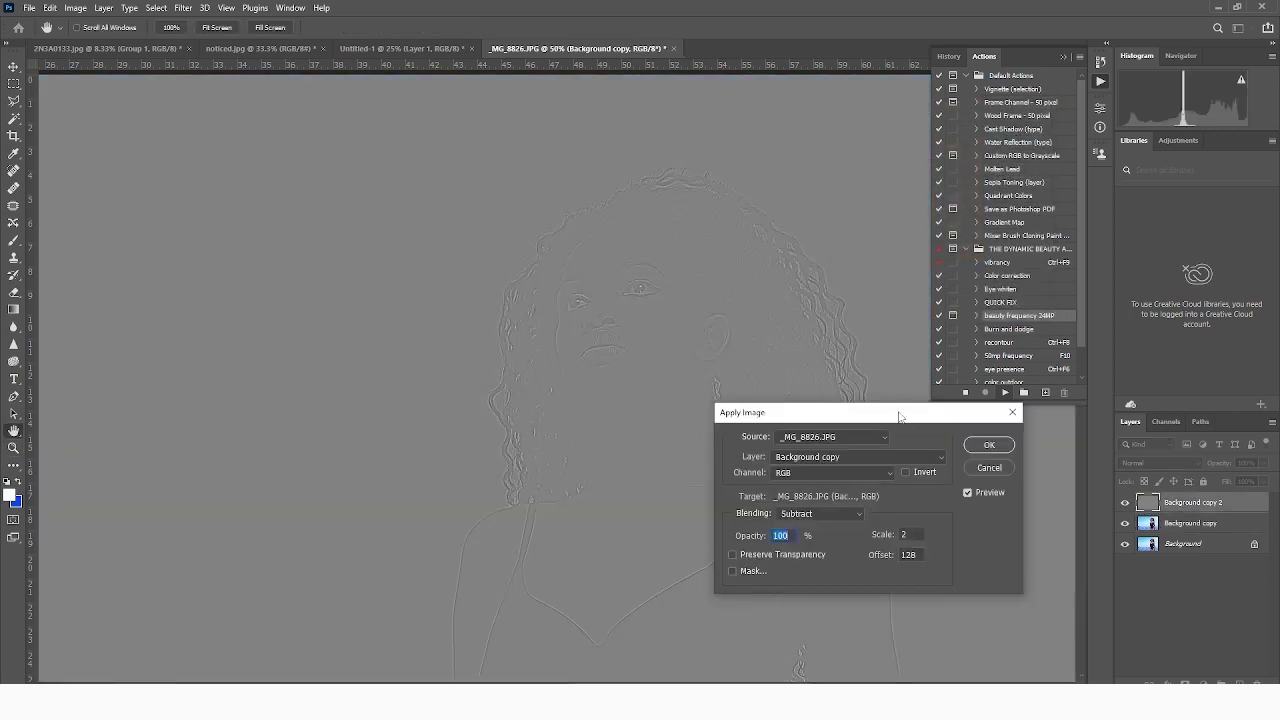
# - Accept Apply Image with Background copy as the source layer, RGB channel, Subtract blending, 100% opacity, scale 2 and offset 128
pyautogui.moveTo(898, 416); pyautogui.dragTo(840, 185)
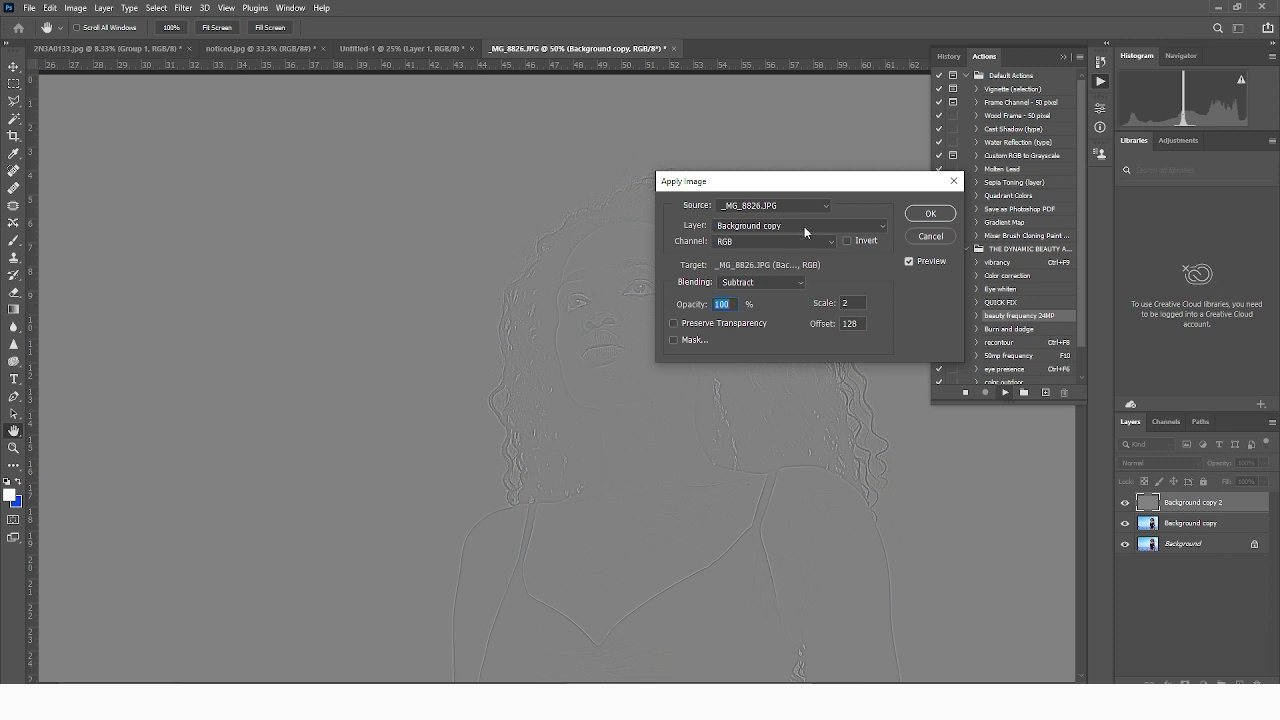
pyautogui.click(880, 232)
pyautogui.click(762, 276)
pyautogui.click(930, 215)
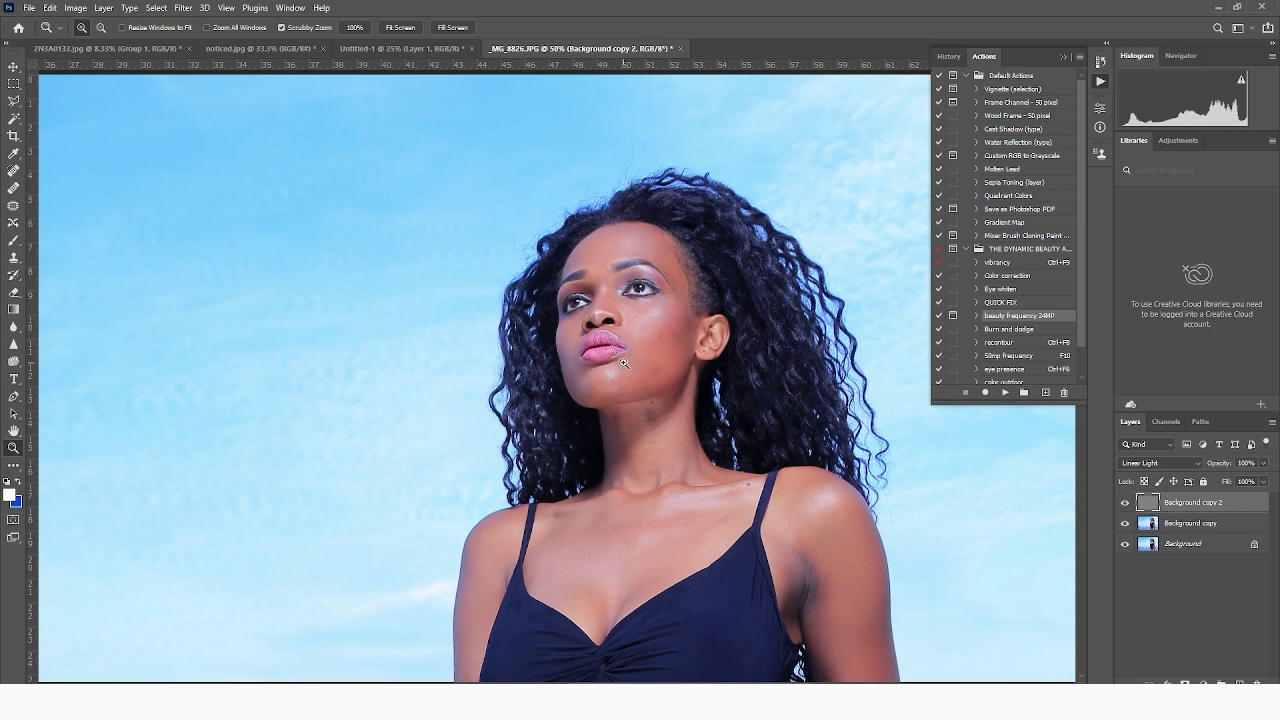
# - Rename the blurred Background copy layer "Tones" and the Background copy 2 layer "textures"
pyautogui.moveTo(700, 455); pyautogui.dragTo(662, 310)
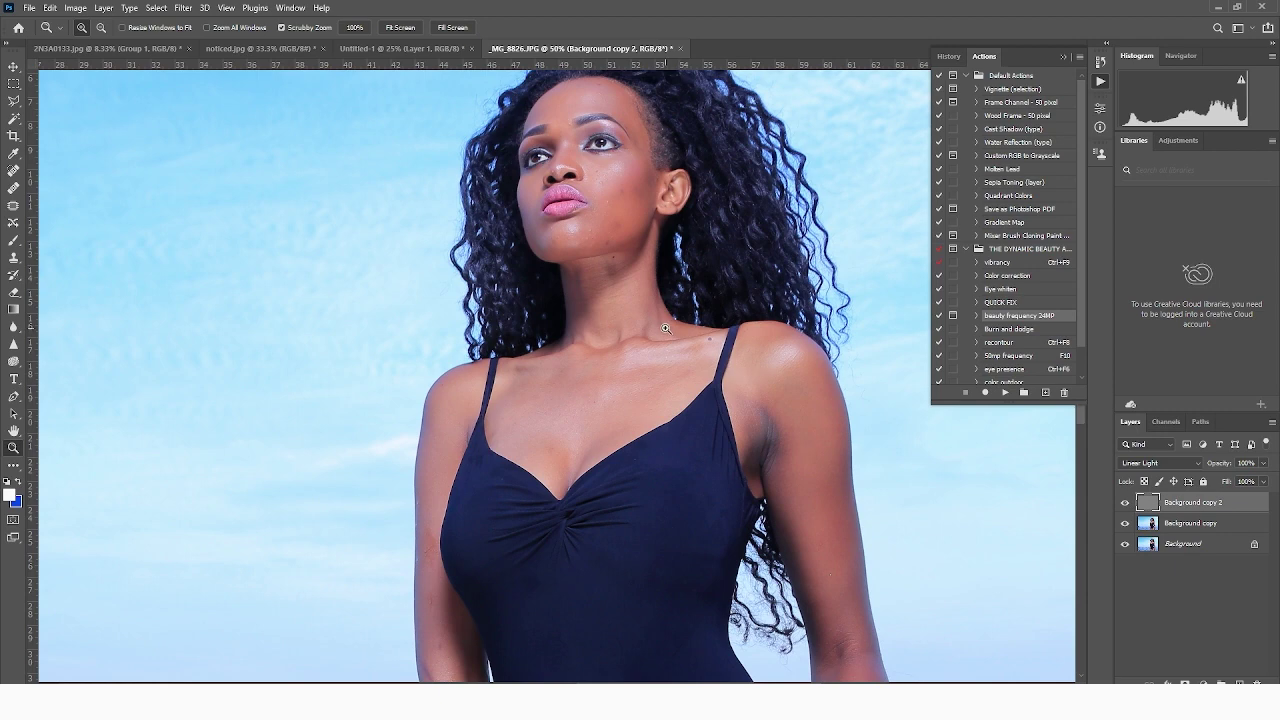
pyautogui.doubleClick(1180, 524)
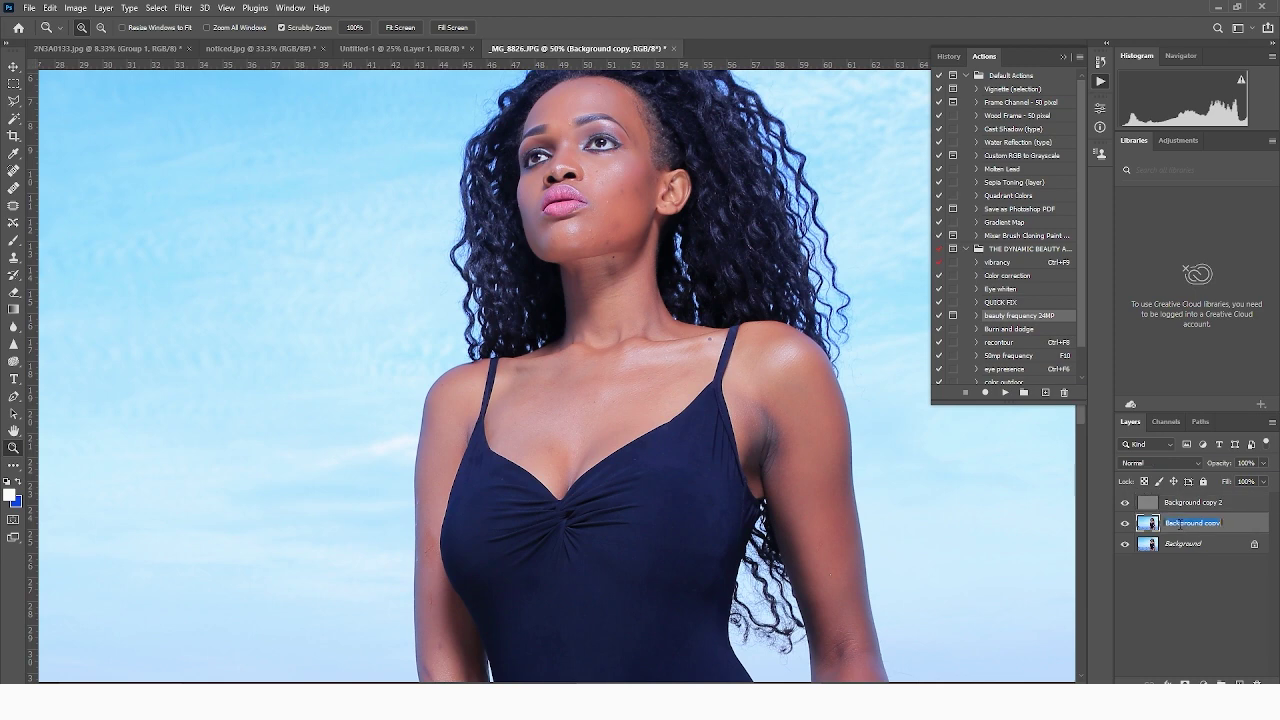
pyautogui.write('Ton')
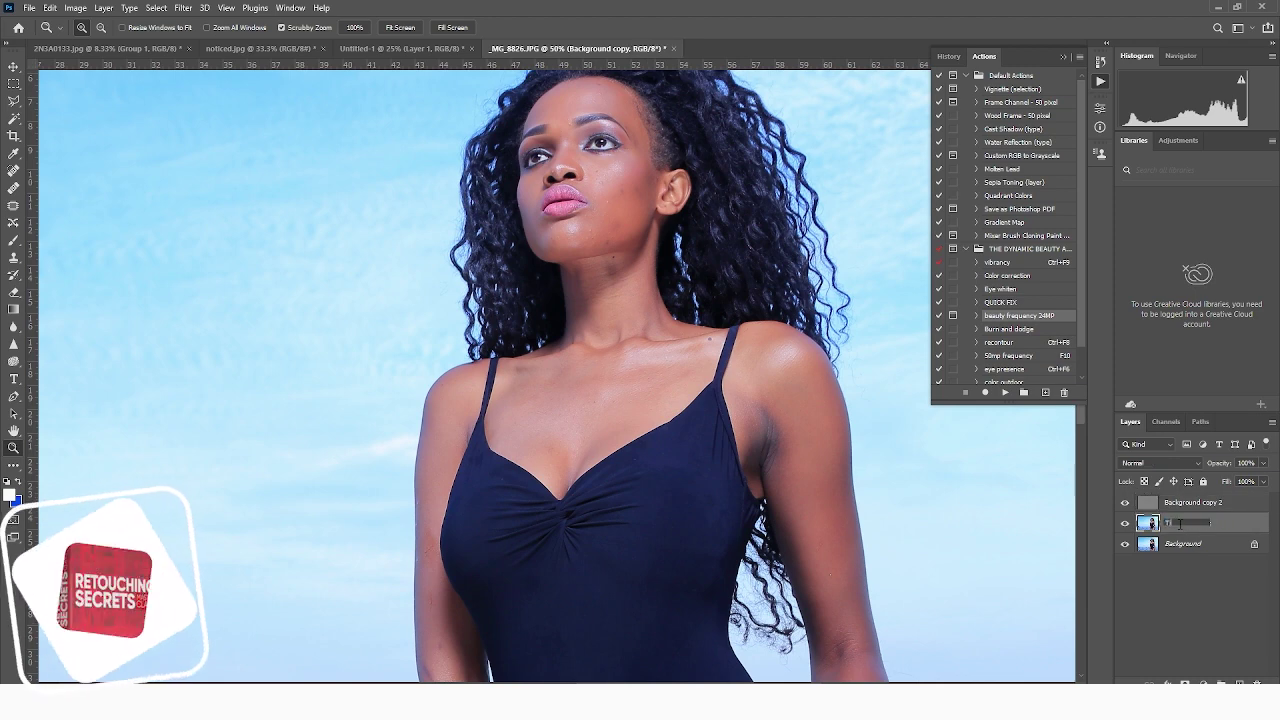
pyautogui.write('es')
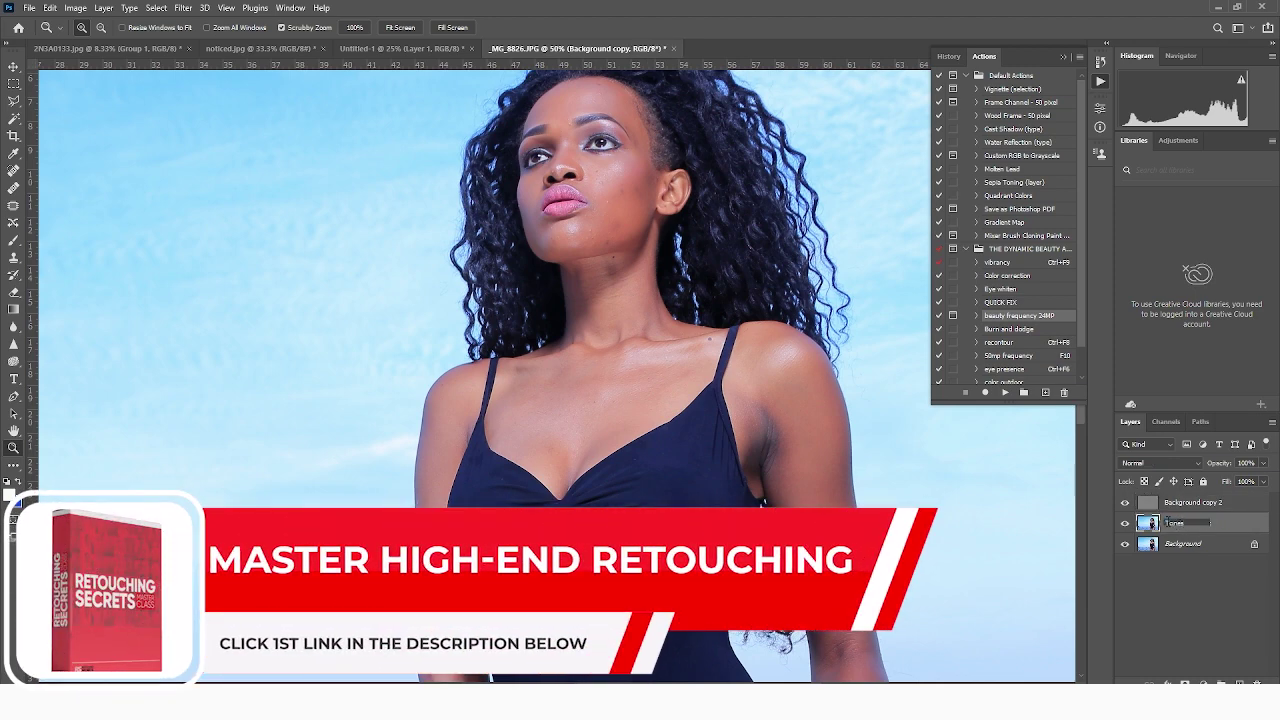
pyautogui.doubleClick(1195, 502)
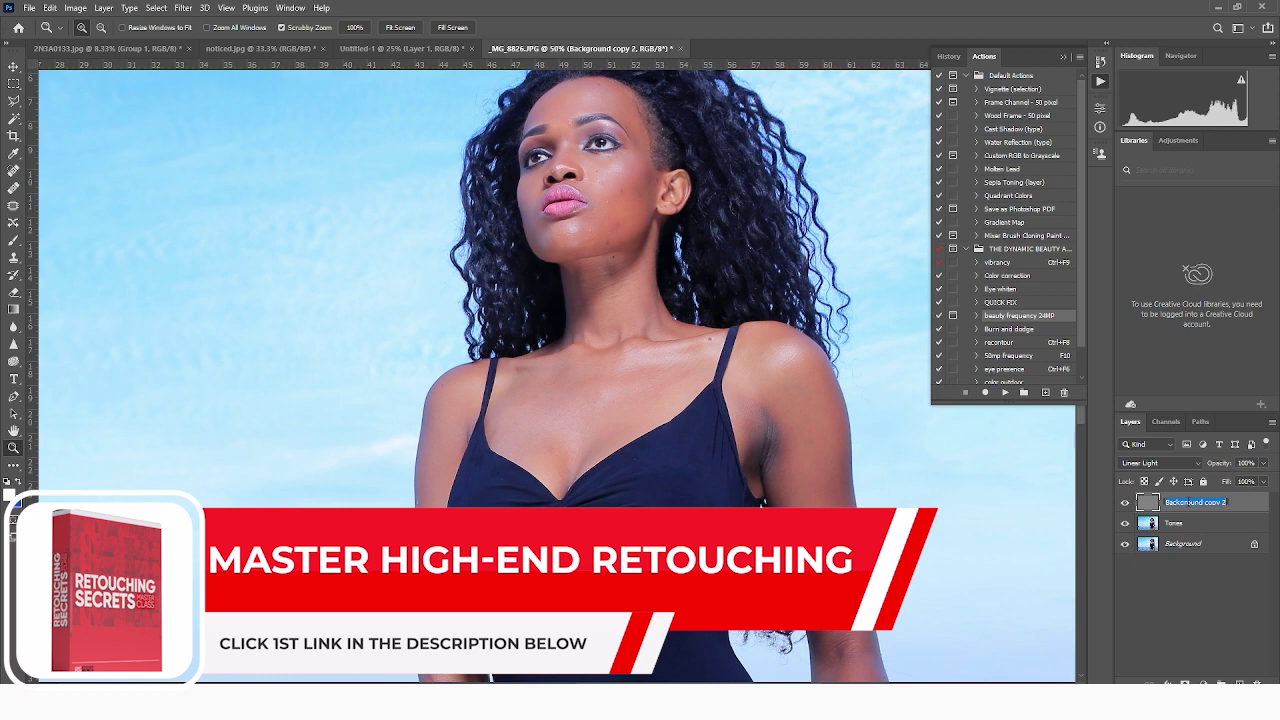
pyautogui.write('textures')
# - Add a new empty layer directly above the Tones layer and name it "blotches"
pyautogui.click(1206, 526)
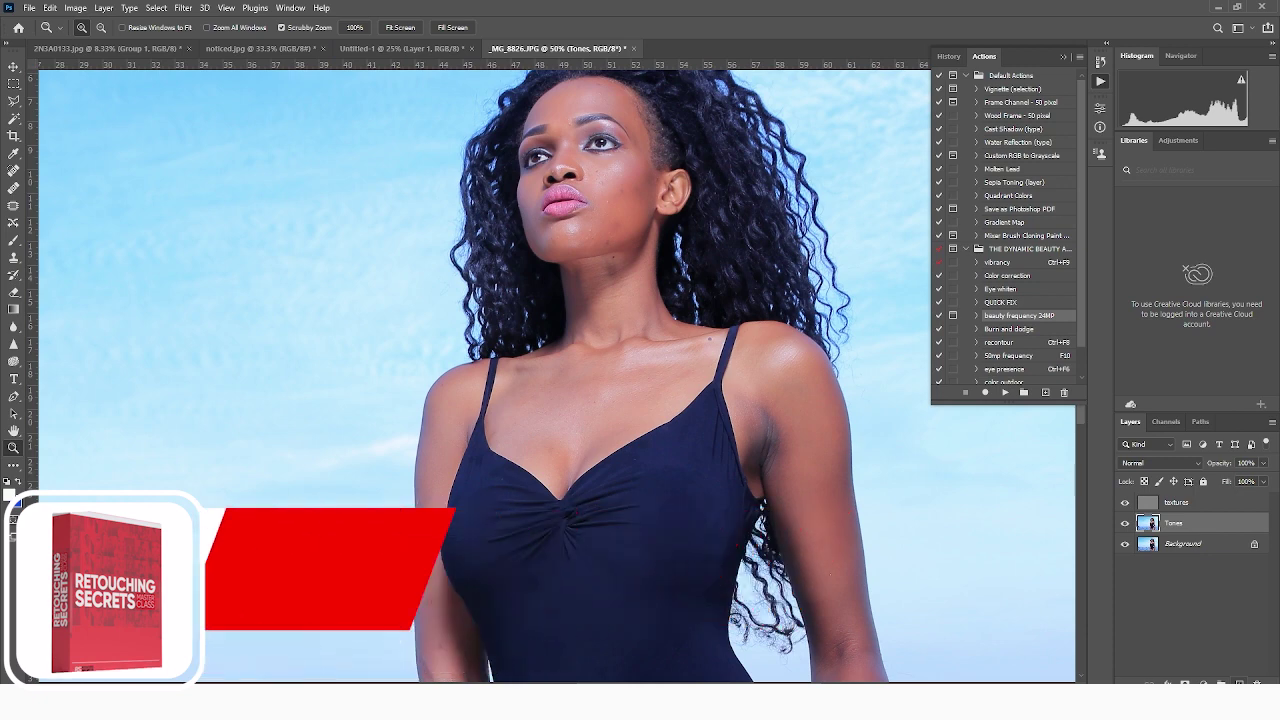
pyautogui.click(1239, 683)
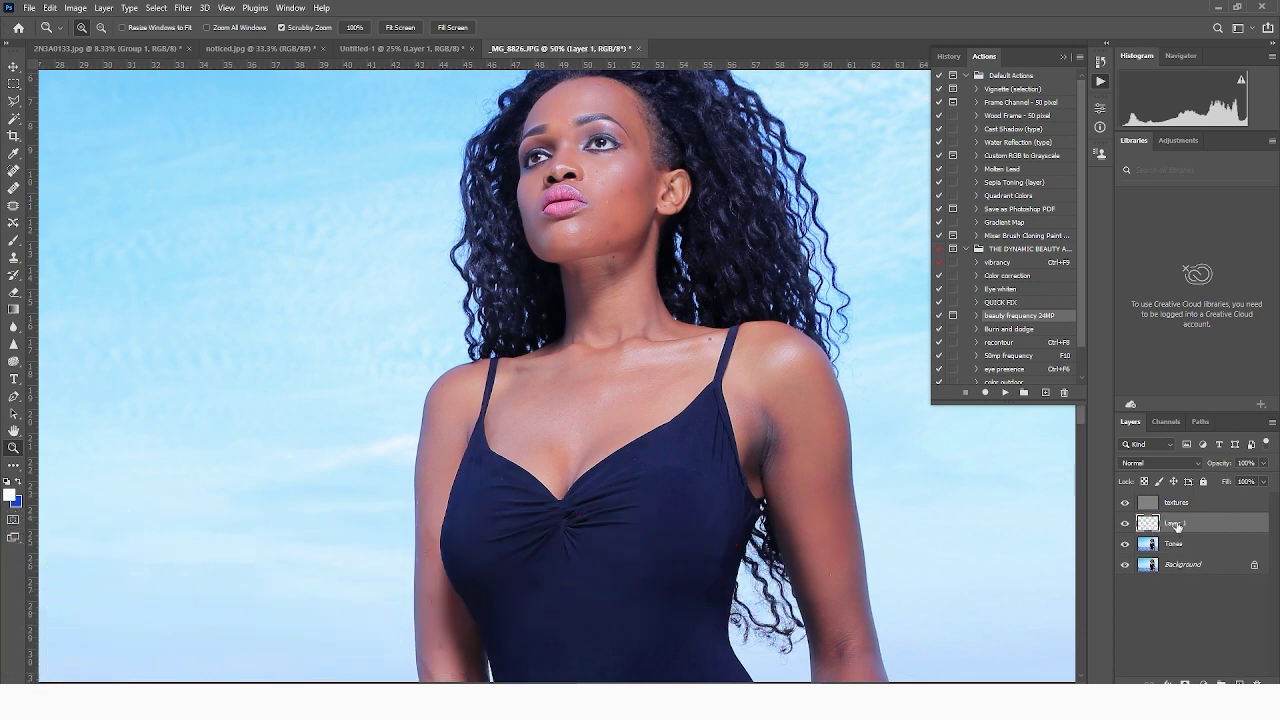
pyautogui.doubleClick(1175, 524)
pyautogui.write('H')
pyautogui.write('otches')
pyautogui.click(1236, 522)
# - Activate the Brush tool and set its blending mode to Lighten
pyautogui.scroll(-8, 795, 548)
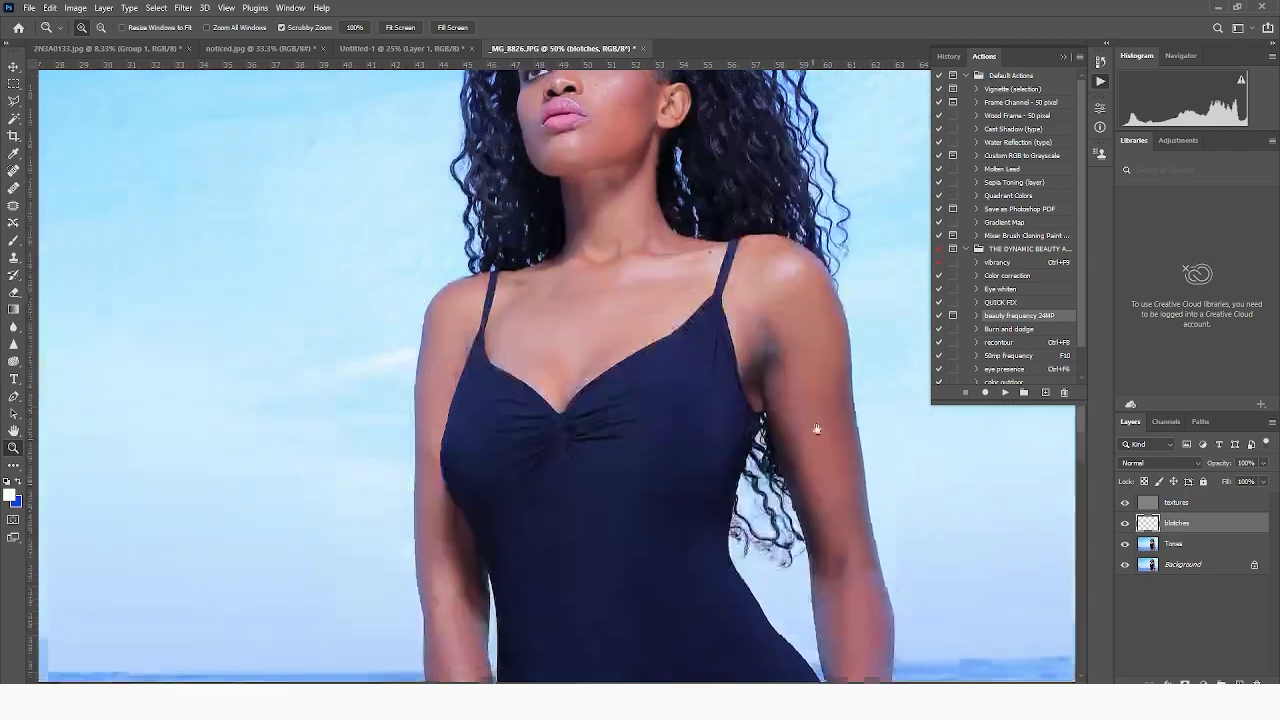
pyautogui.scroll(8, 791, 400)
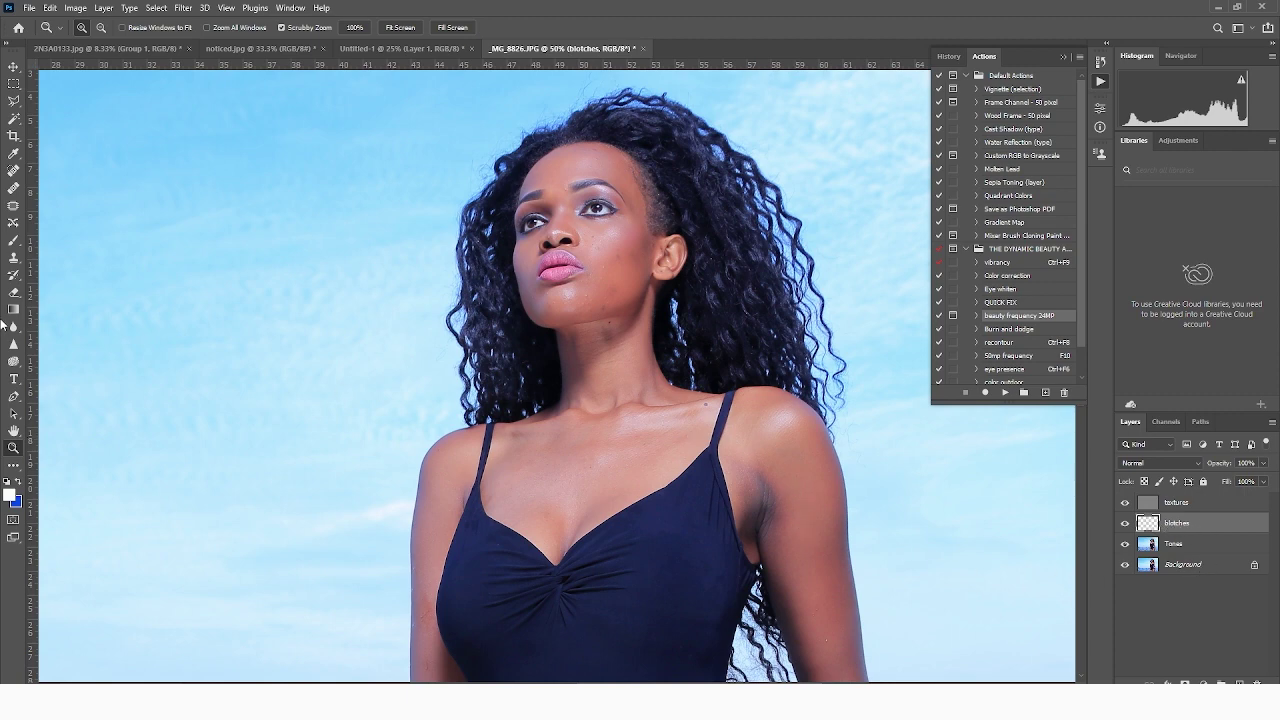
pyautogui.click(12, 242)
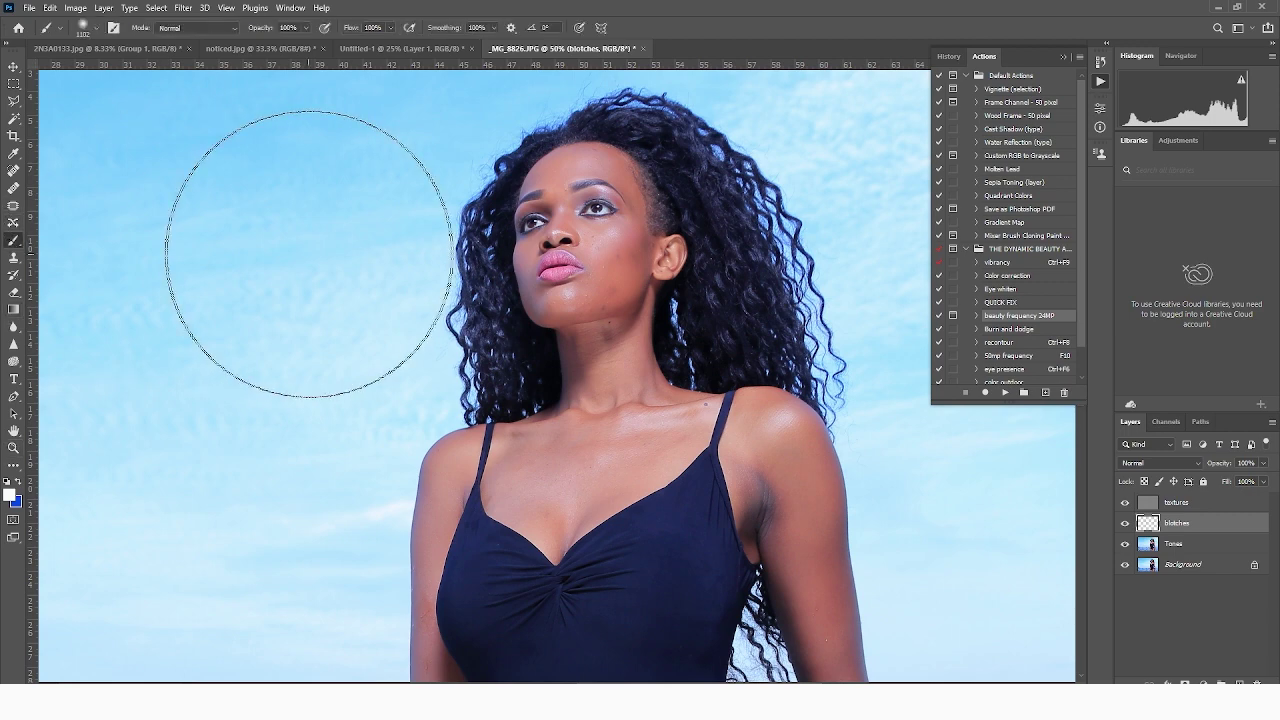
pyautogui.click(236, 30)
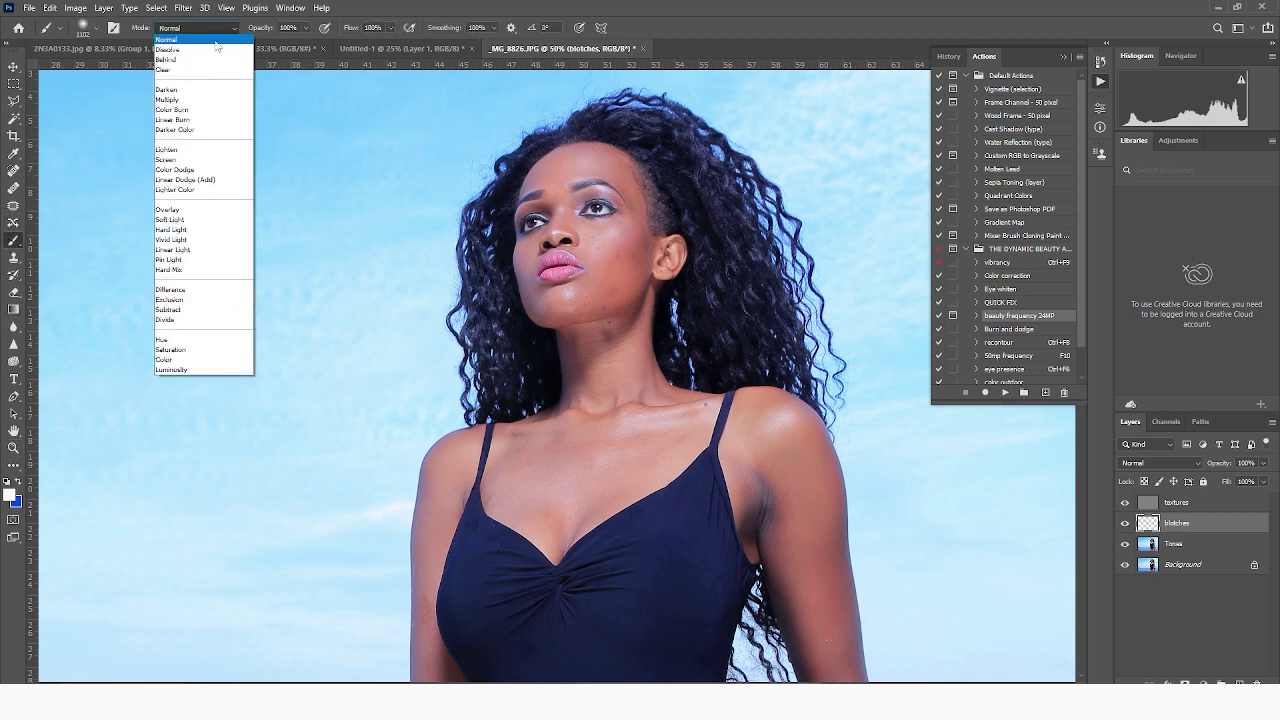
pyautogui.click(182, 152)
# - Set the brush to a size of 127 px and a flow of 5% for retouching around the armpit
pyautogui.moveTo(689, 571); pyautogui.dragTo(670, 437)
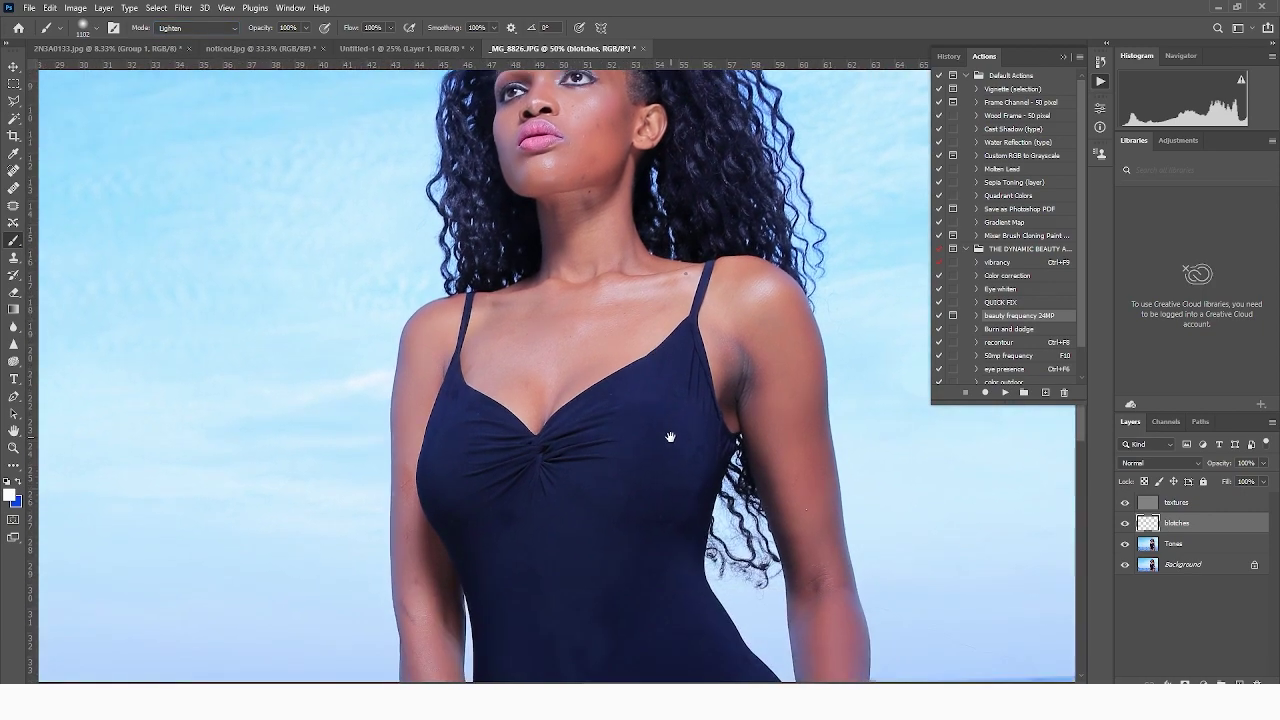
pyautogui.press('z')
pyautogui.click(777, 356)
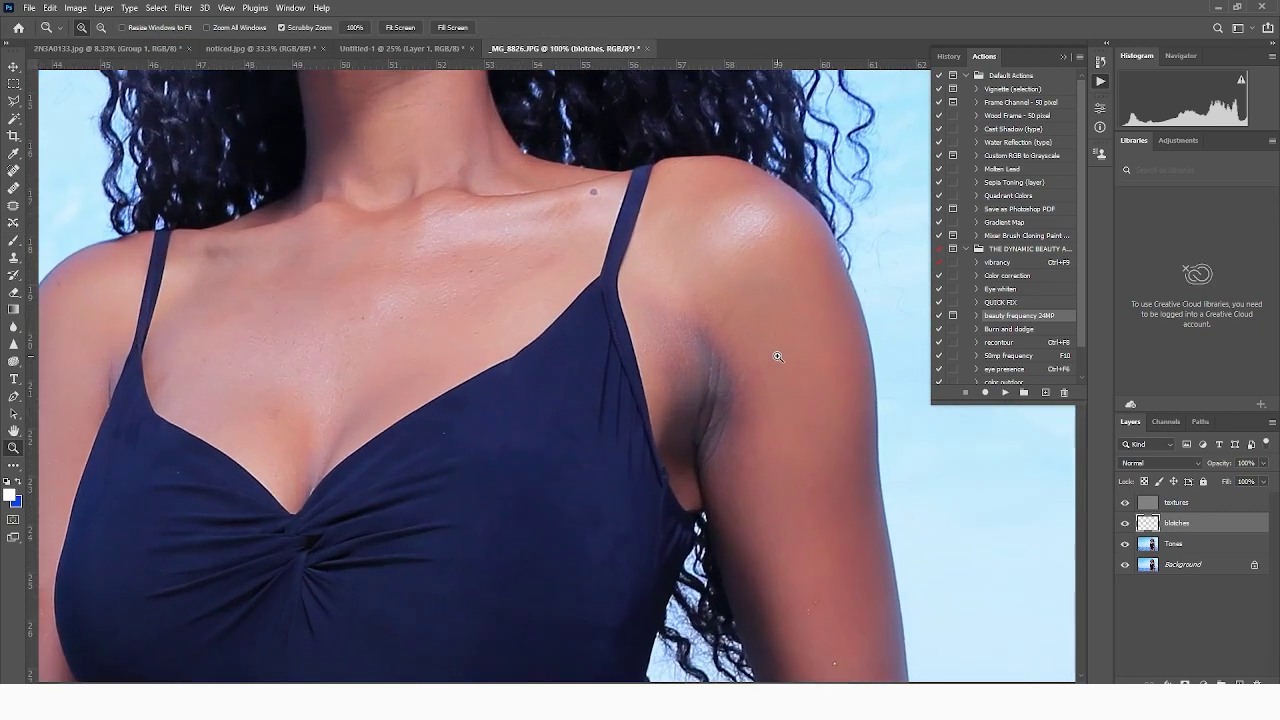
pyautogui.moveTo(754, 413); pyautogui.dragTo(740, 364)
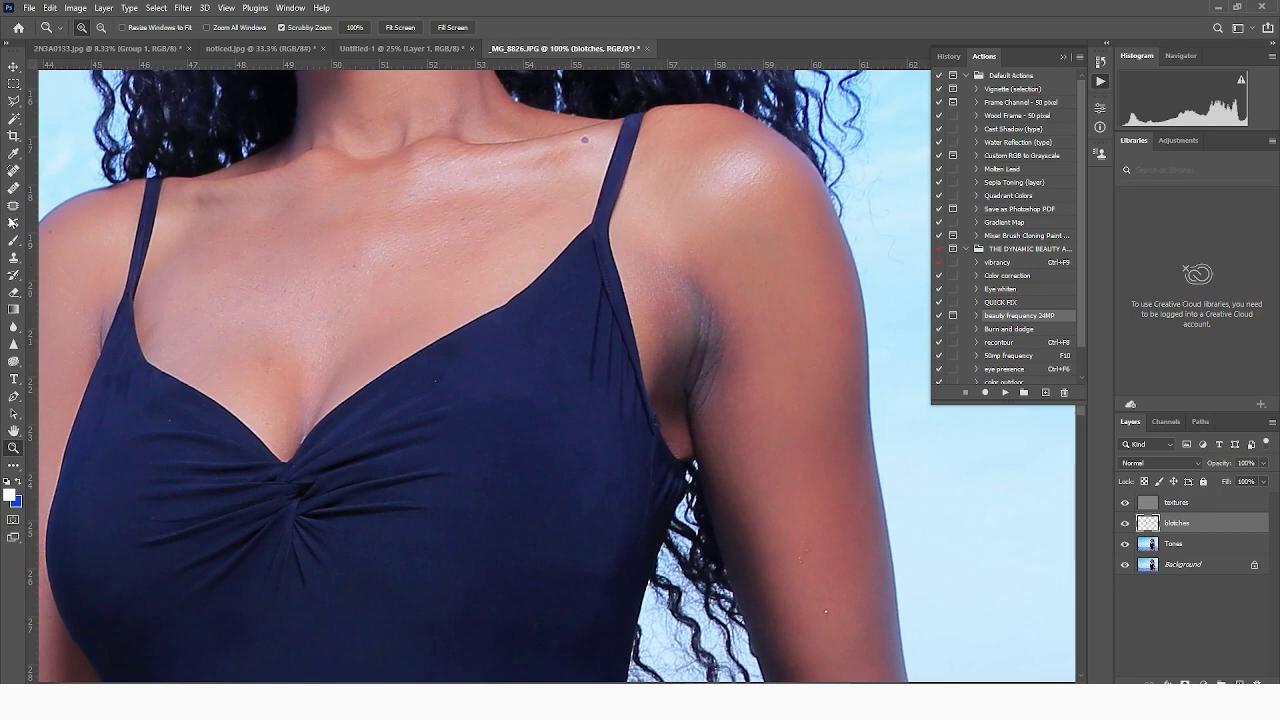
pyautogui.click(13, 240)
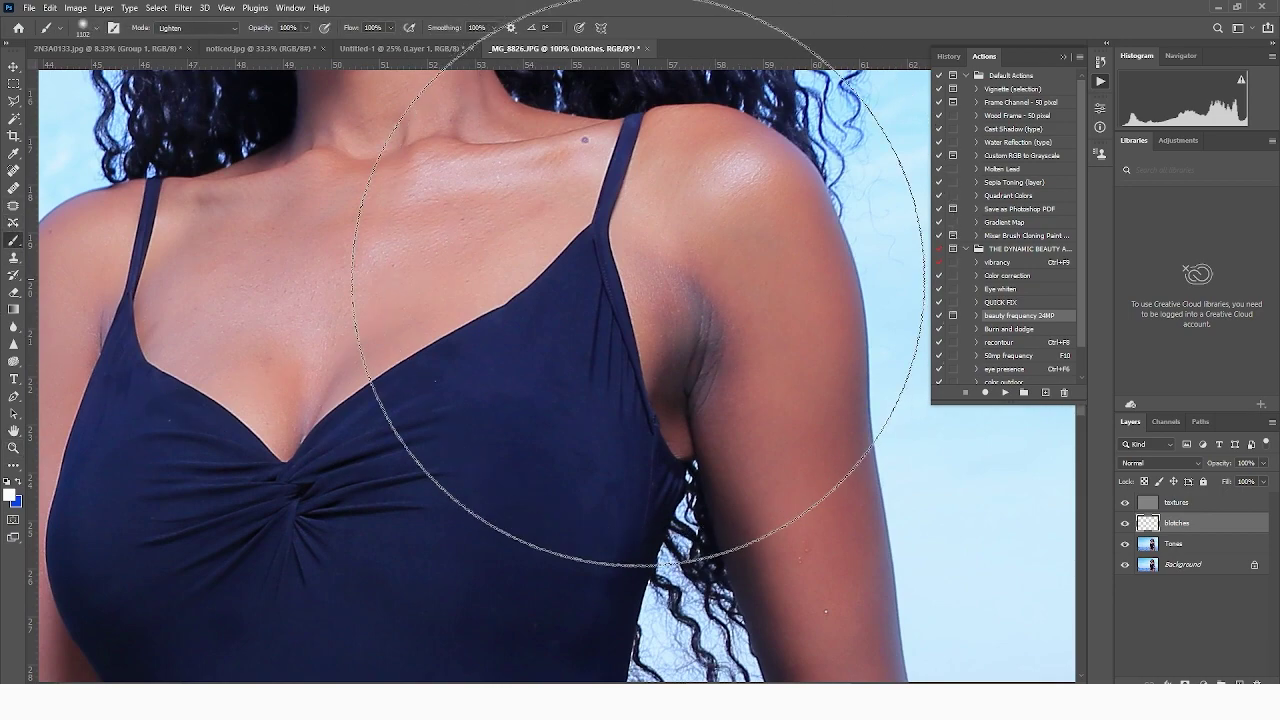
pyautogui.rightClick(646, 282)
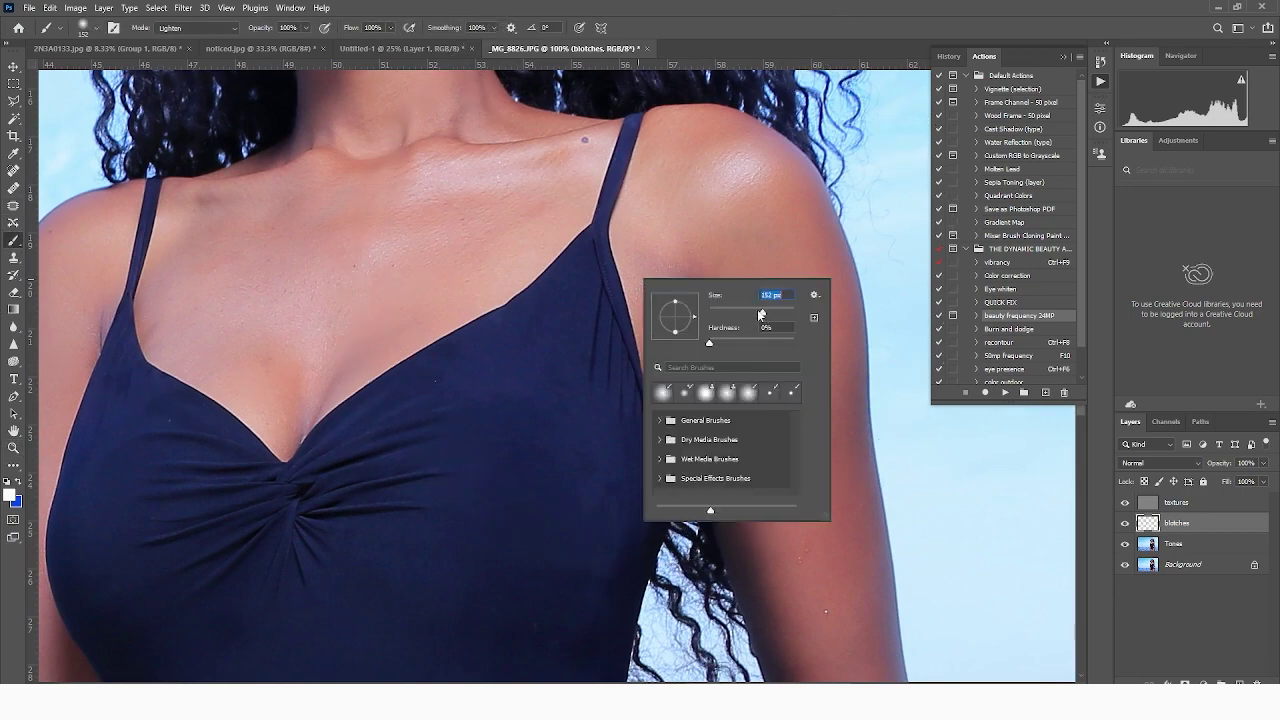
pyautogui.moveTo(760, 315); pyautogui.dragTo(757, 313)
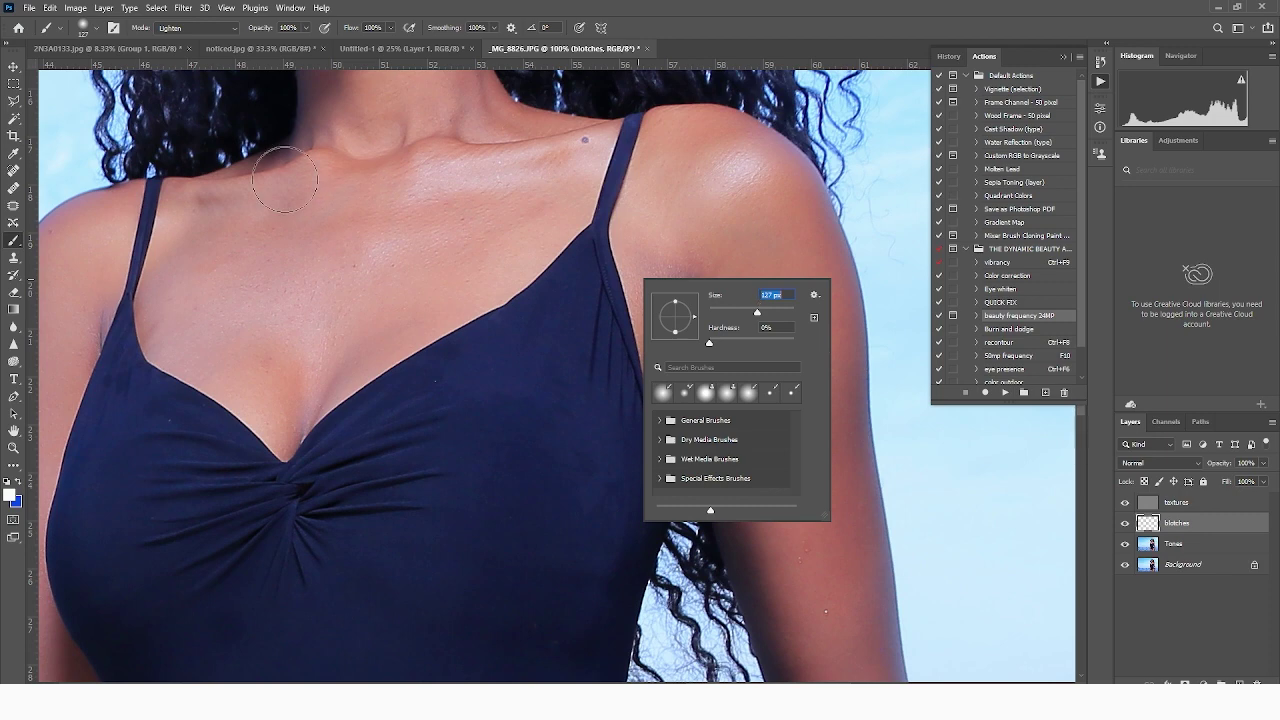
pyautogui.click(392, 29)
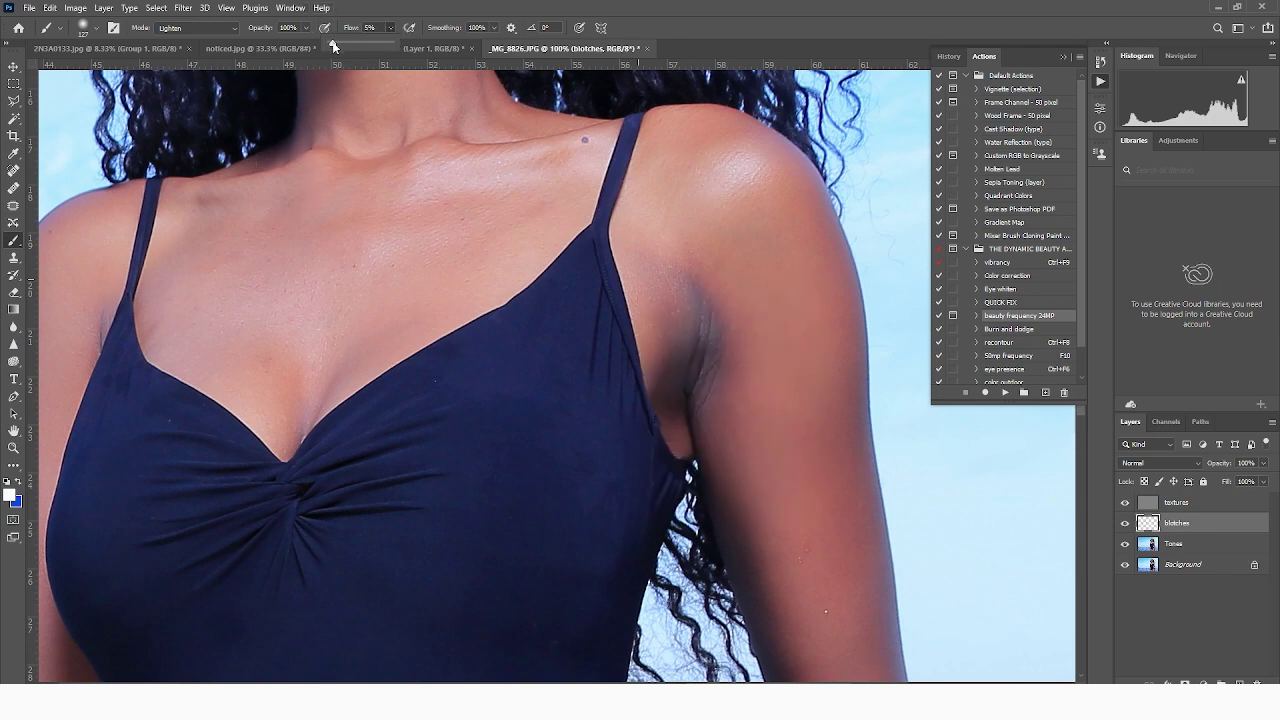
# - Sample the clean skin tone beside the armpit and paint it over the dark armpit area on the blotches layer
pyautogui.keyDown('alt'); pyautogui.click(742, 271); pyautogui.keyUp('alt')
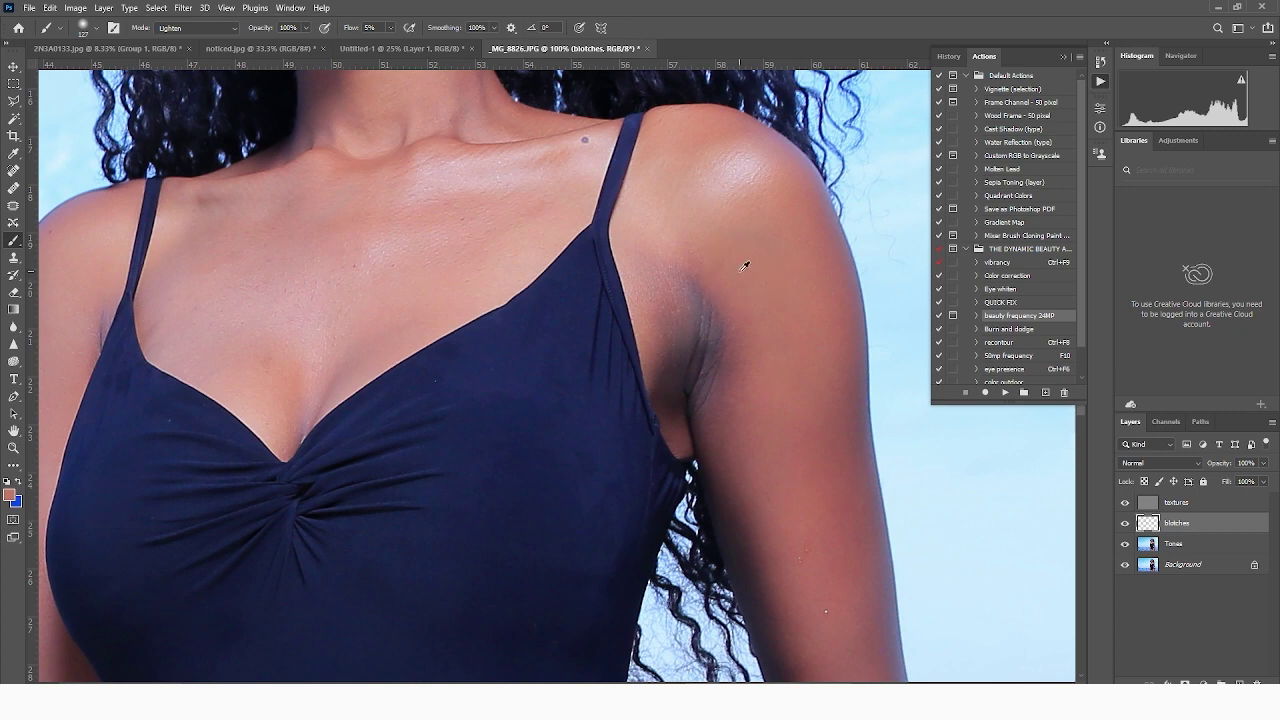
pyautogui.moveTo(689, 335)
pyautogui.mouseDown()
pyautogui.moveTo(692, 270)
pyautogui.moveTo(703, 437)
pyautogui.moveTo(706, 281)
pyautogui.moveTo(695, 386)
pyautogui.moveTo(699, 290)
pyautogui.moveTo(722, 421)
pyautogui.moveTo(696, 273)
pyautogui.moveTo(713, 433)
pyautogui.moveTo(688, 268)
pyautogui.moveTo(748, 433)
pyautogui.moveTo(715, 321)
pyautogui.moveTo(725, 436)
pyautogui.moveTo(701, 353)
pyautogui.moveTo(716, 445)
pyautogui.moveTo(693, 347)
pyautogui.moveTo(706, 425)
pyautogui.moveTo(646, 373)
pyautogui.moveTo(678, 390)
pyautogui.moveTo(702, 448)
pyautogui.moveTo(682, 262)
pyautogui.moveTo(745, 419)
pyautogui.moveTo(744, 356)
pyautogui.moveTo(685, 241)
pyautogui.moveTo(752, 356)
pyautogui.moveTo(676, 247)
pyautogui.moveTo(727, 370)
pyautogui.moveTo(671, 213)
pyautogui.mouseUp()
pyautogui.moveTo(669, 328)
pyautogui.mouseDown()
pyautogui.moveTo(630, 396)
pyautogui.moveTo(682, 287)
pyautogui.moveTo(745, 548)
pyautogui.moveTo(748, 455)
pyautogui.moveTo(671, 237)
pyautogui.moveTo(740, 403)
pyautogui.moveTo(717, 295)
pyautogui.moveTo(754, 473)
pyautogui.moveTo(747, 398)
pyautogui.moveTo(802, 423)
pyautogui.moveTo(736, 314)
pyautogui.moveTo(696, 280)
pyautogui.moveTo(730, 415)
pyautogui.moveTo(684, 353)
pyautogui.moveTo(676, 422)
pyautogui.moveTo(755, 400)
pyautogui.mouseUp()
pyautogui.scroll(3, 766, 403)
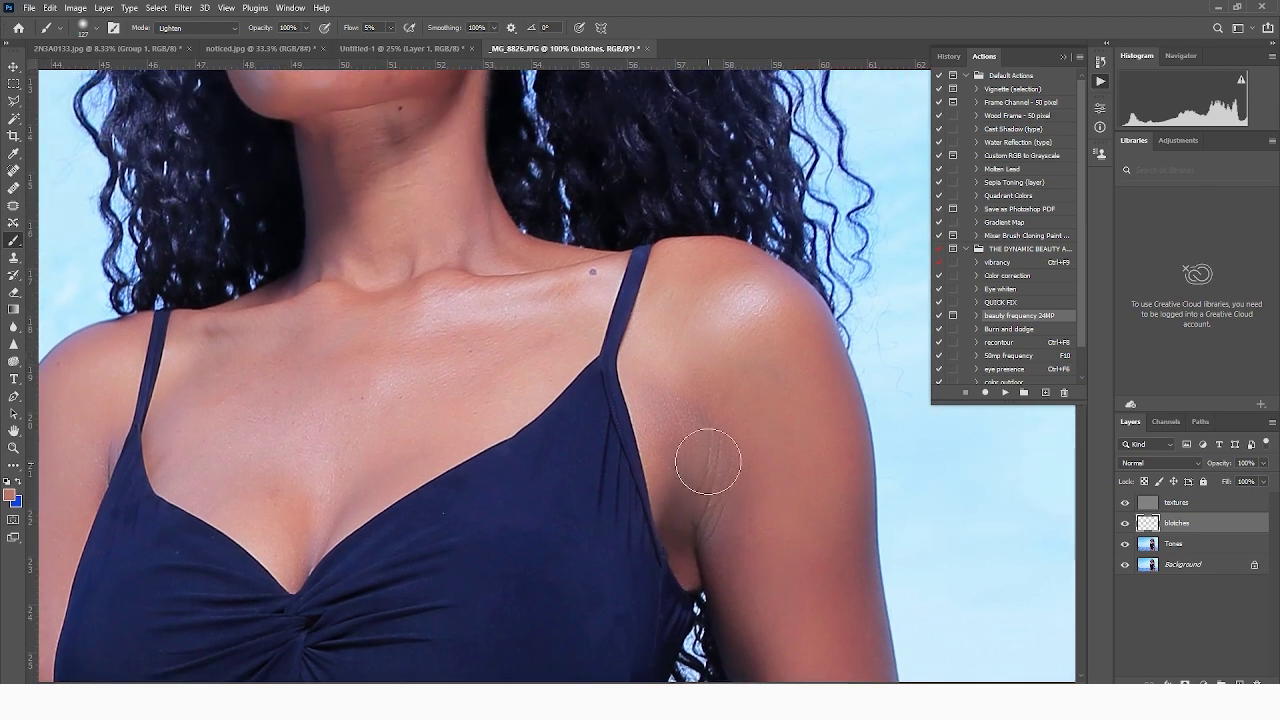
# - Compare the armpit before and after the retouching by repeatedly hiding and showing the blotches layer
pyautogui.click(1125, 524)
pyautogui.click(1125, 524)
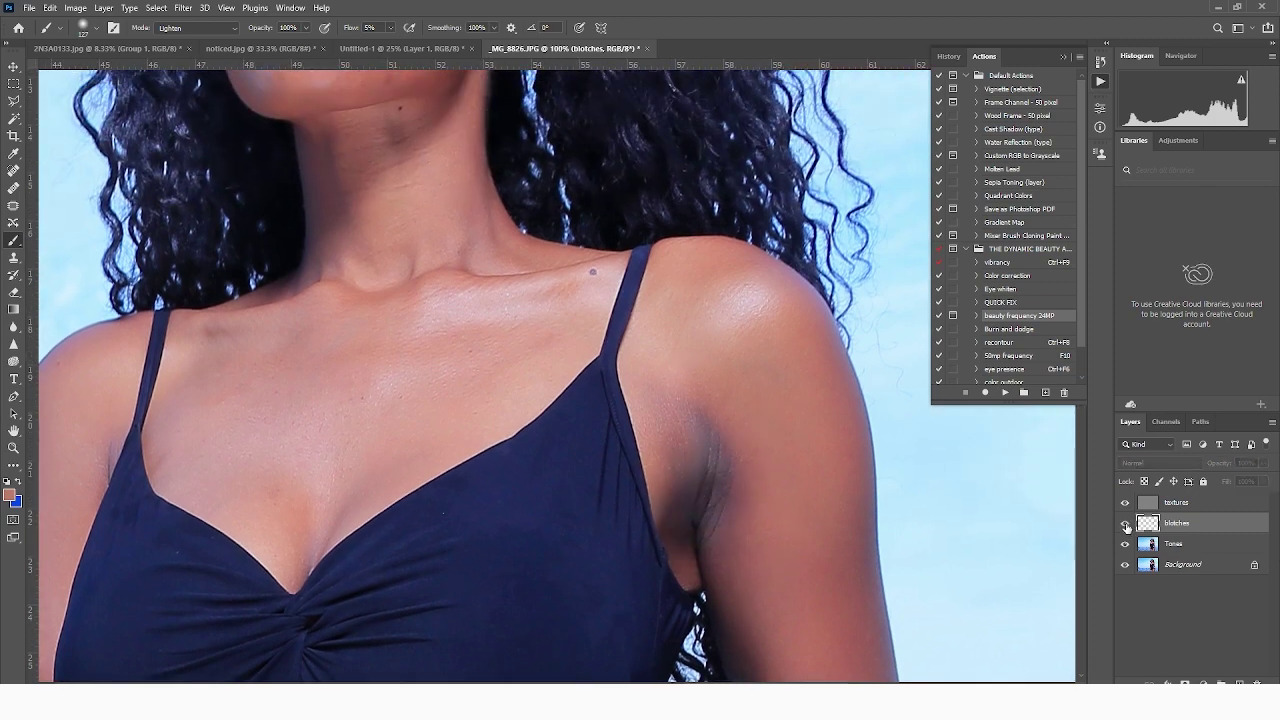
pyautogui.click(1125, 524)
pyautogui.click(1125, 524)
pyautogui.click(1125, 524)
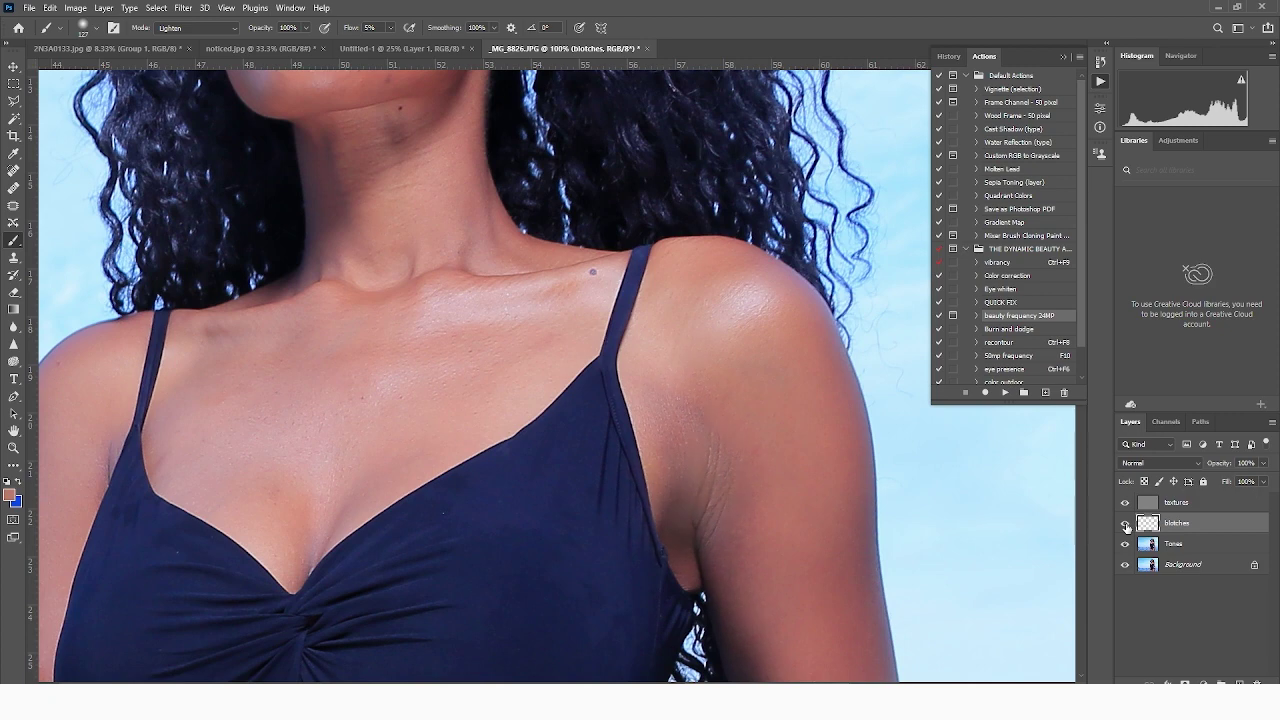
pyautogui.click(1125, 524)
pyautogui.click(1125, 524)
pyautogui.click(1125, 524)
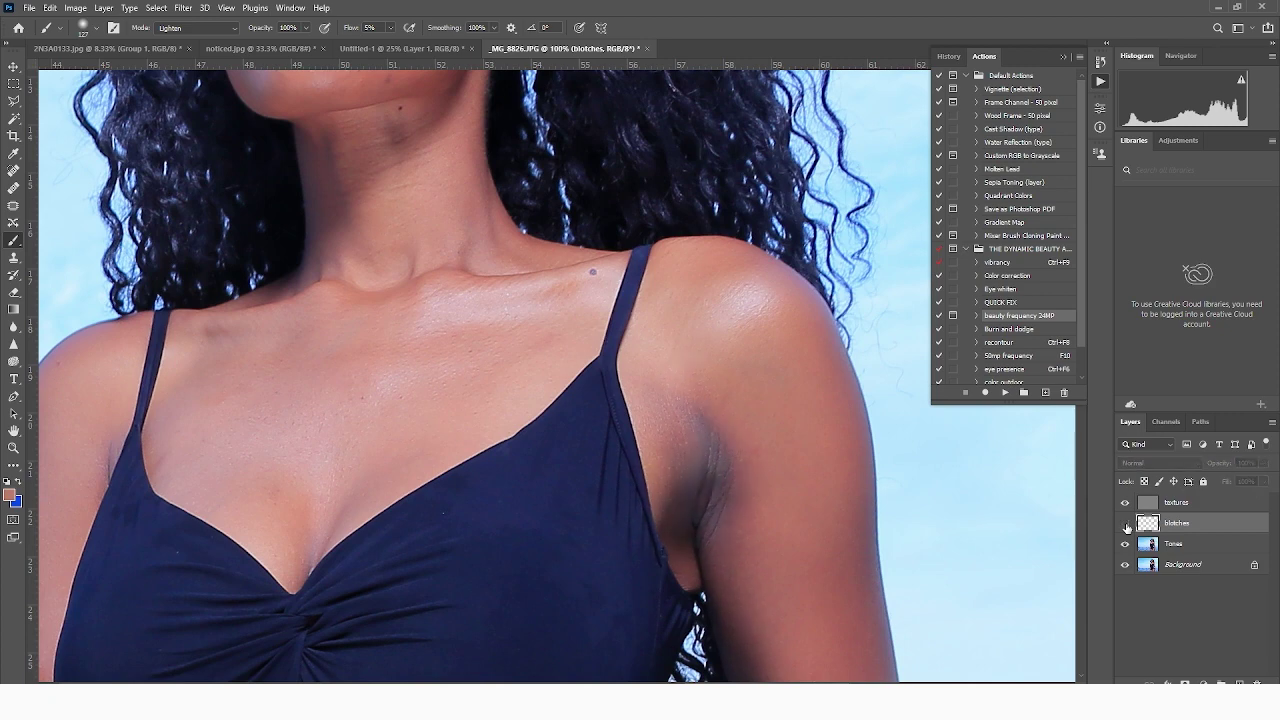
pyautogui.click(1125, 524)
# - Reduce the brush size, sample nearby skin tones and brush over the remaining shadows on the inner upper arm and armpit
pyautogui.rightClick(845, 528)
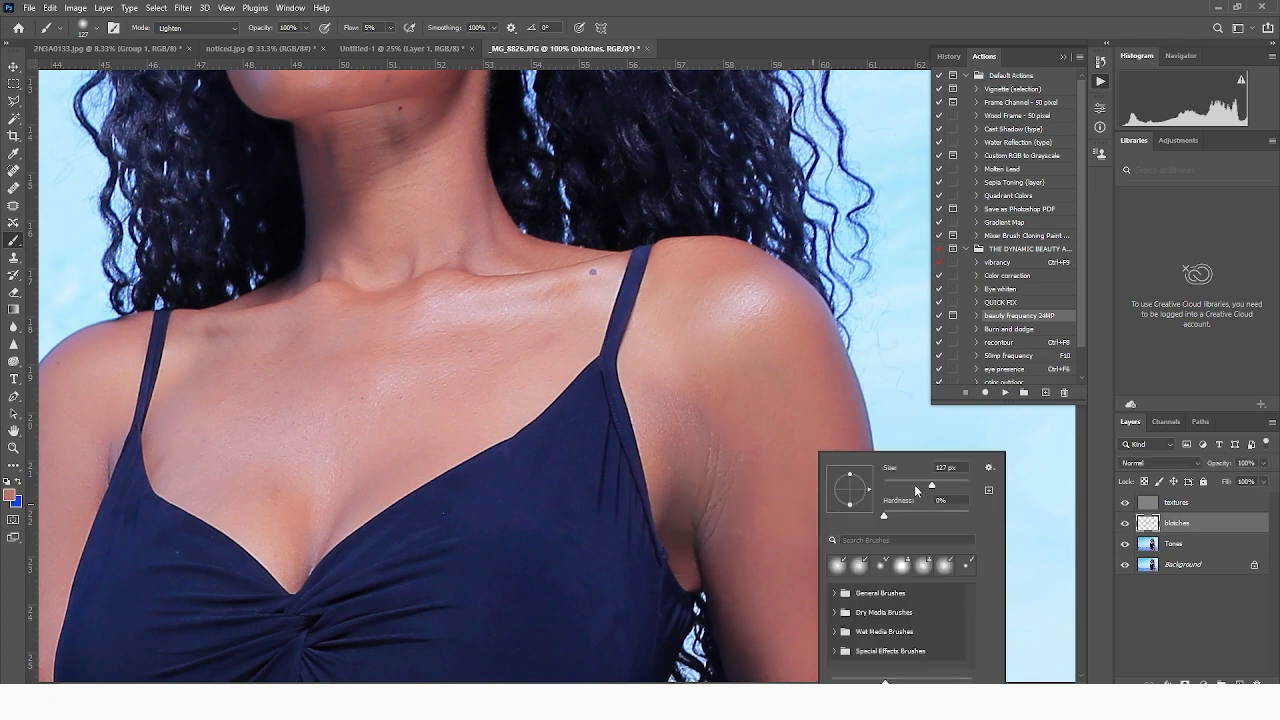
pyautogui.keyDown('alt'); pyautogui.click(777, 468); pyautogui.keyUp('alt')
pyautogui.moveTo(740, 470); pyautogui.dragTo(737, 565)
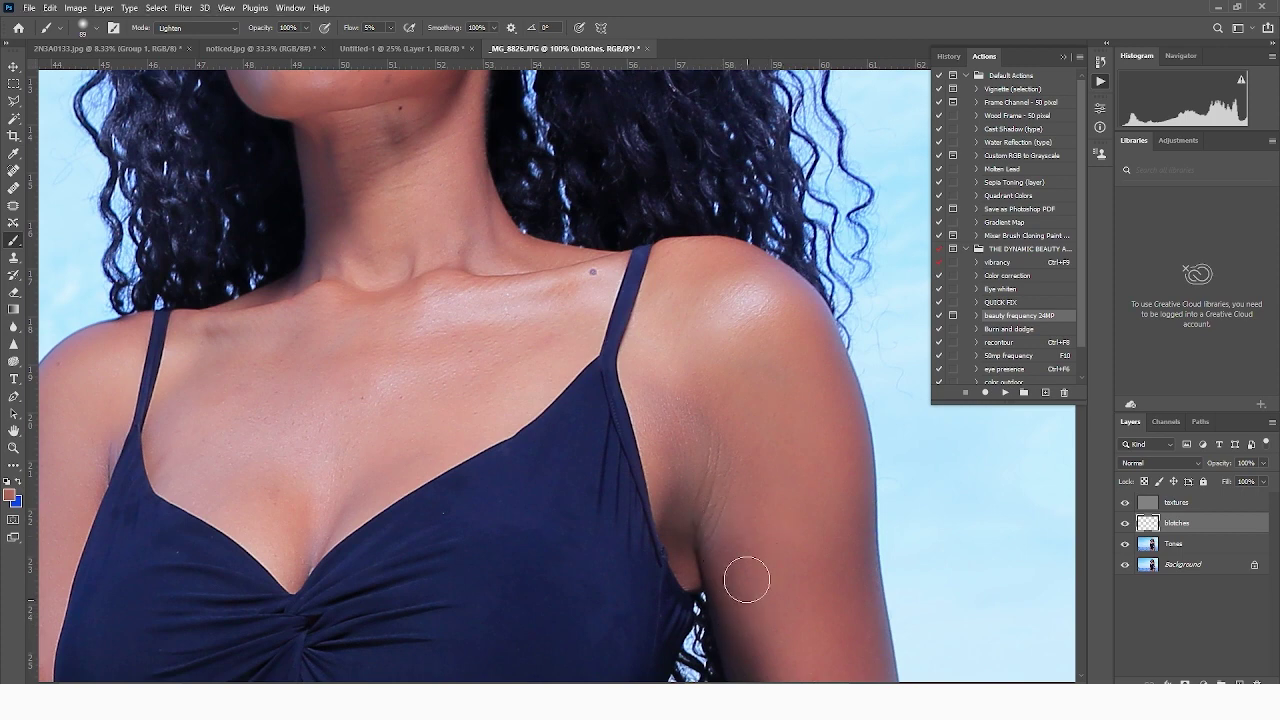
pyautogui.moveTo(743, 480); pyautogui.dragTo(753, 566)
pyautogui.keyDown('alt'); pyautogui.click(657, 489); pyautogui.keyUp('alt')
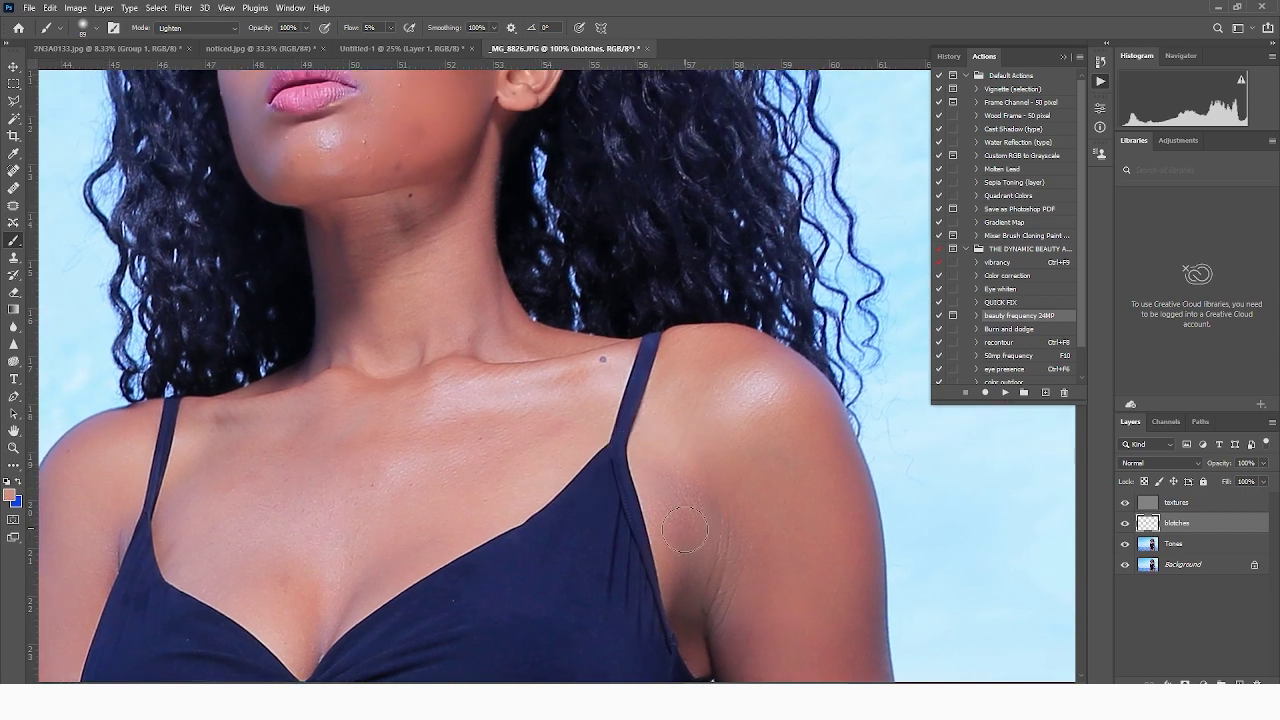
pyautogui.moveTo(760, 629)
pyautogui.mouseDown()
pyautogui.moveTo(746, 561)
pyautogui.moveTo(754, 584)
pyautogui.mouseUp()
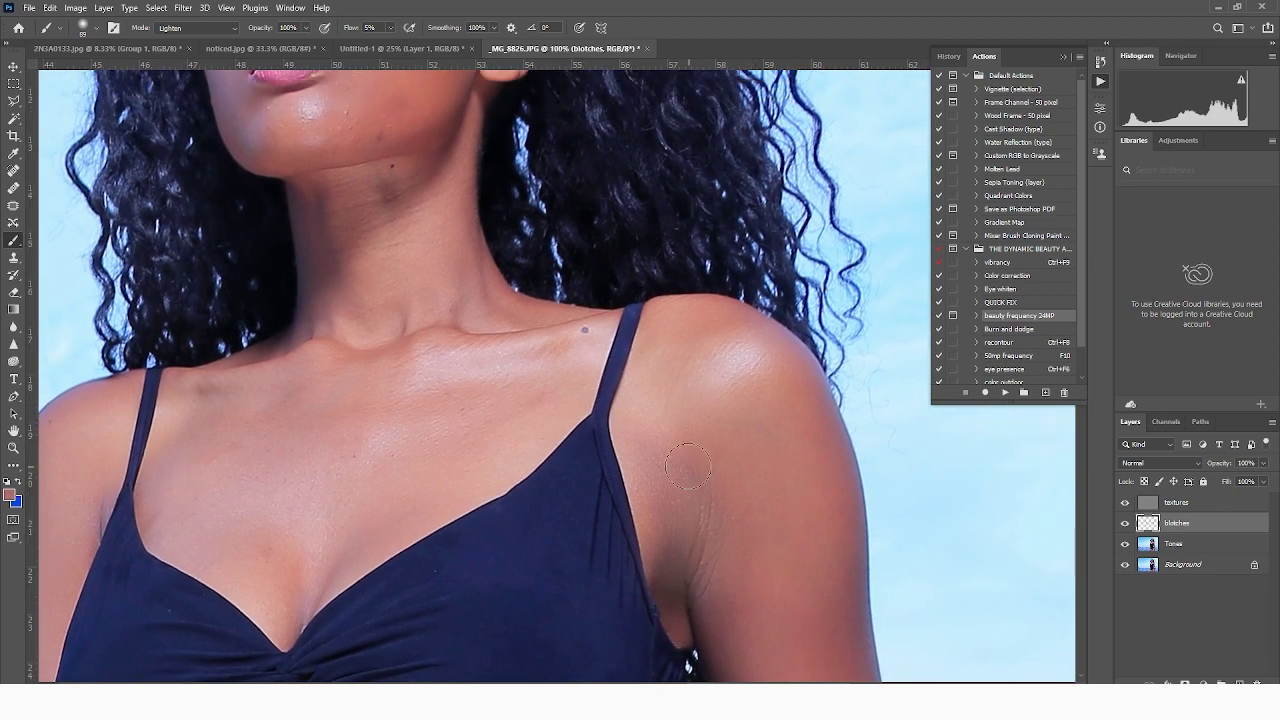
# - Sample the skin tone at the jaw and brush it over the uneven patches on the neck
pyautogui.moveTo(398, 625); pyautogui.dragTo(734, 491)
pyautogui.moveTo(495, 491); pyautogui.dragTo(556, 489)
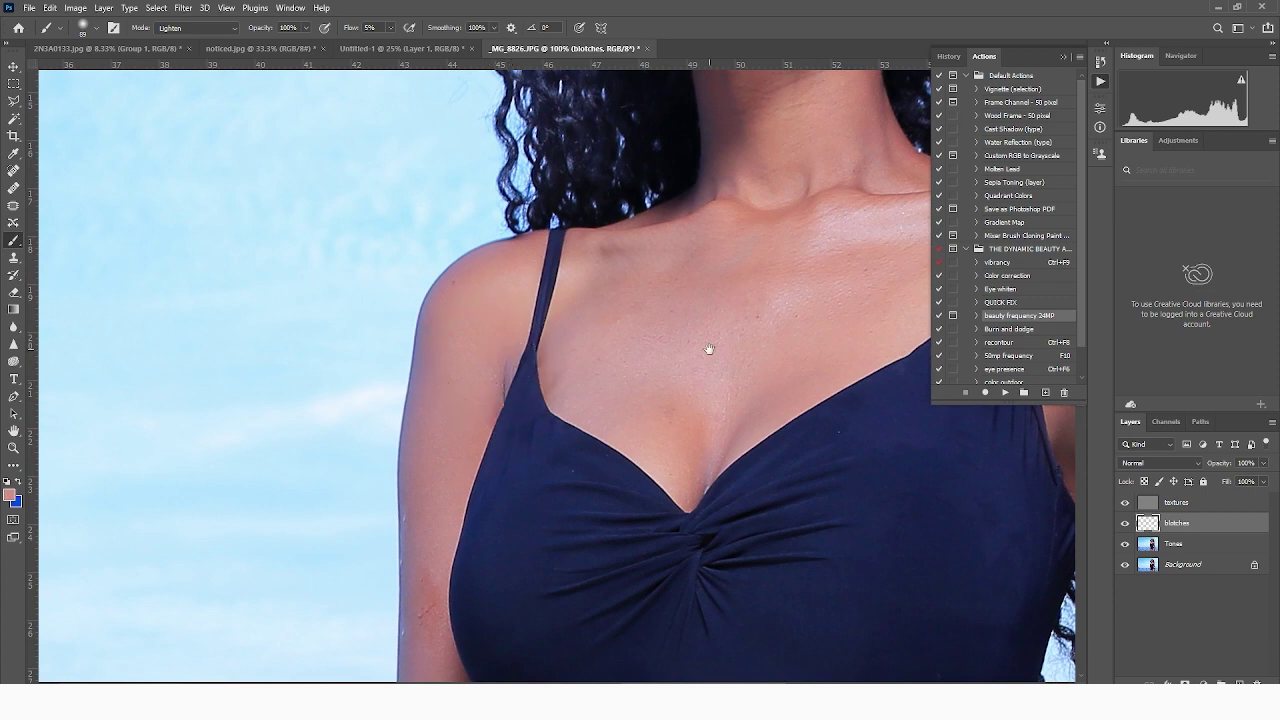
pyautogui.moveTo(743, 122); pyautogui.dragTo(687, 460)
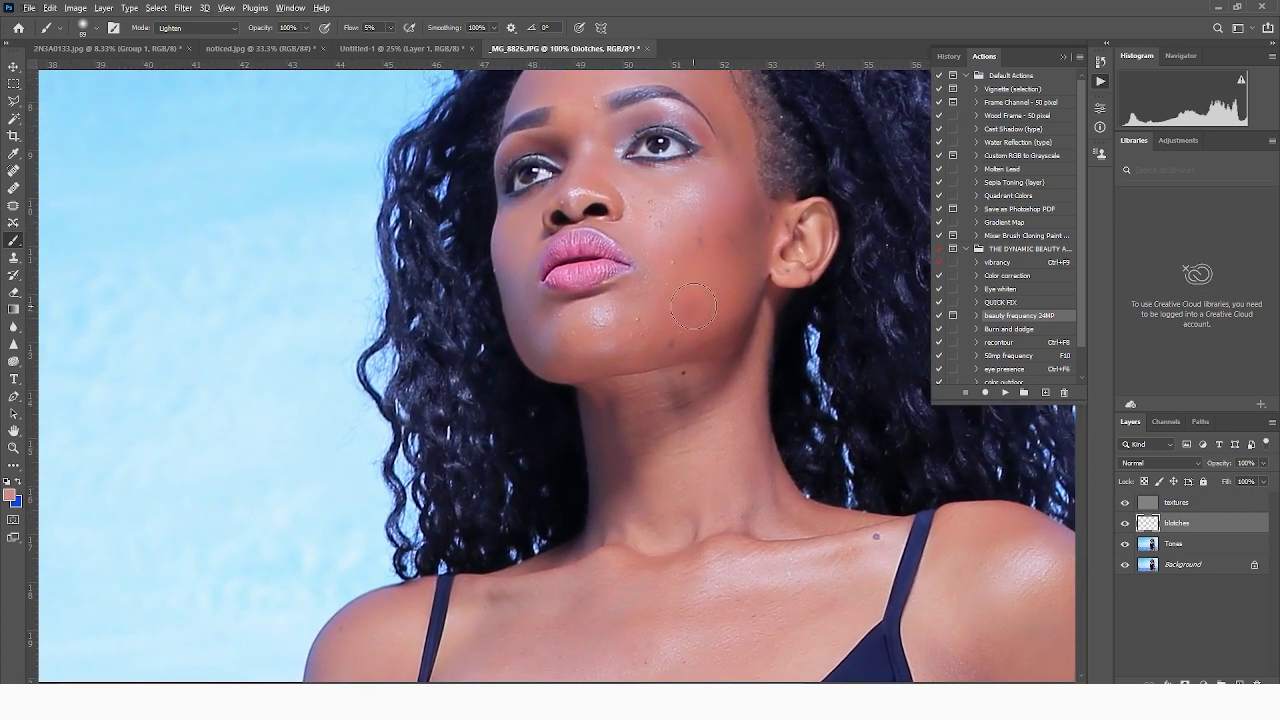
pyautogui.keyDown('alt'); pyautogui.click(742, 310); pyautogui.keyUp('alt')
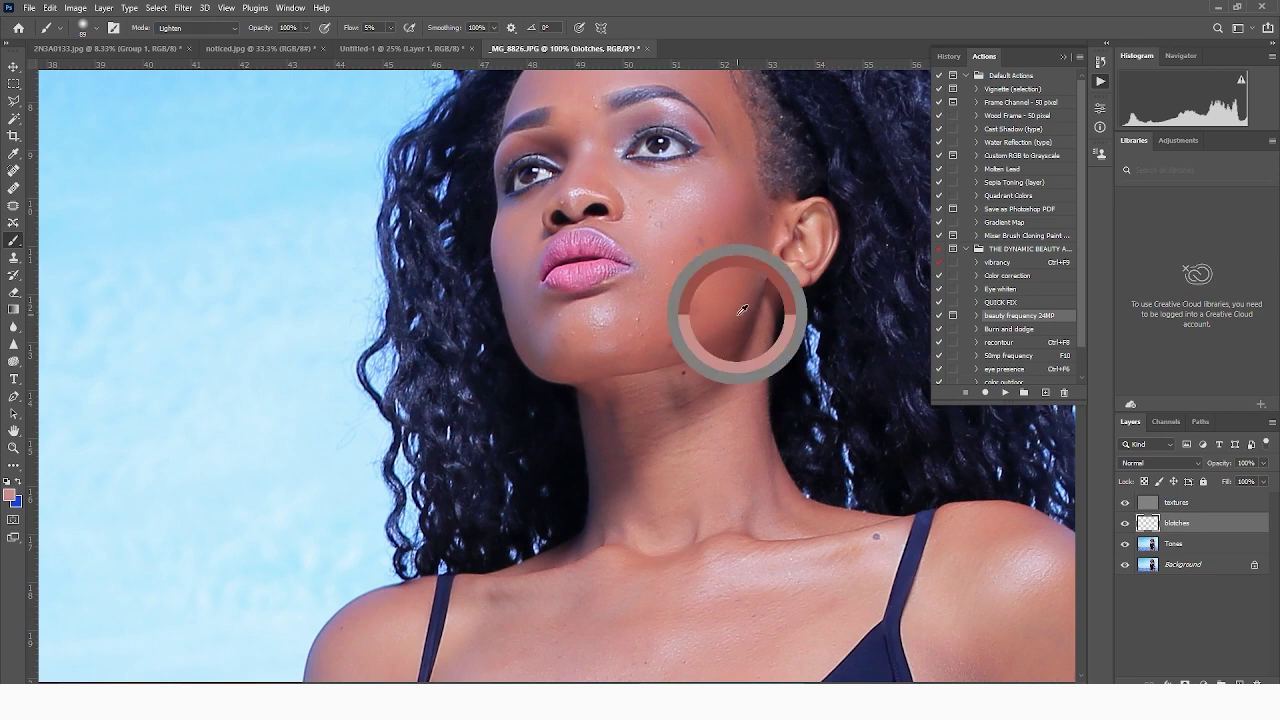
pyautogui.moveTo(600, 443)
pyautogui.mouseDown()
pyautogui.moveTo(585, 396)
pyautogui.moveTo(605, 532)
pyautogui.moveTo(611, 398)
pyautogui.moveTo(615, 534)
pyautogui.moveTo(606, 497)
pyautogui.moveTo(568, 575)
pyautogui.moveTo(589, 527)
pyautogui.moveTo(663, 459)
pyautogui.moveTo(648, 441)
pyautogui.moveTo(617, 442)
pyautogui.moveTo(632, 380)
pyautogui.mouseUp()
pyautogui.moveTo(738, 308); pyautogui.dragTo(700, 393)
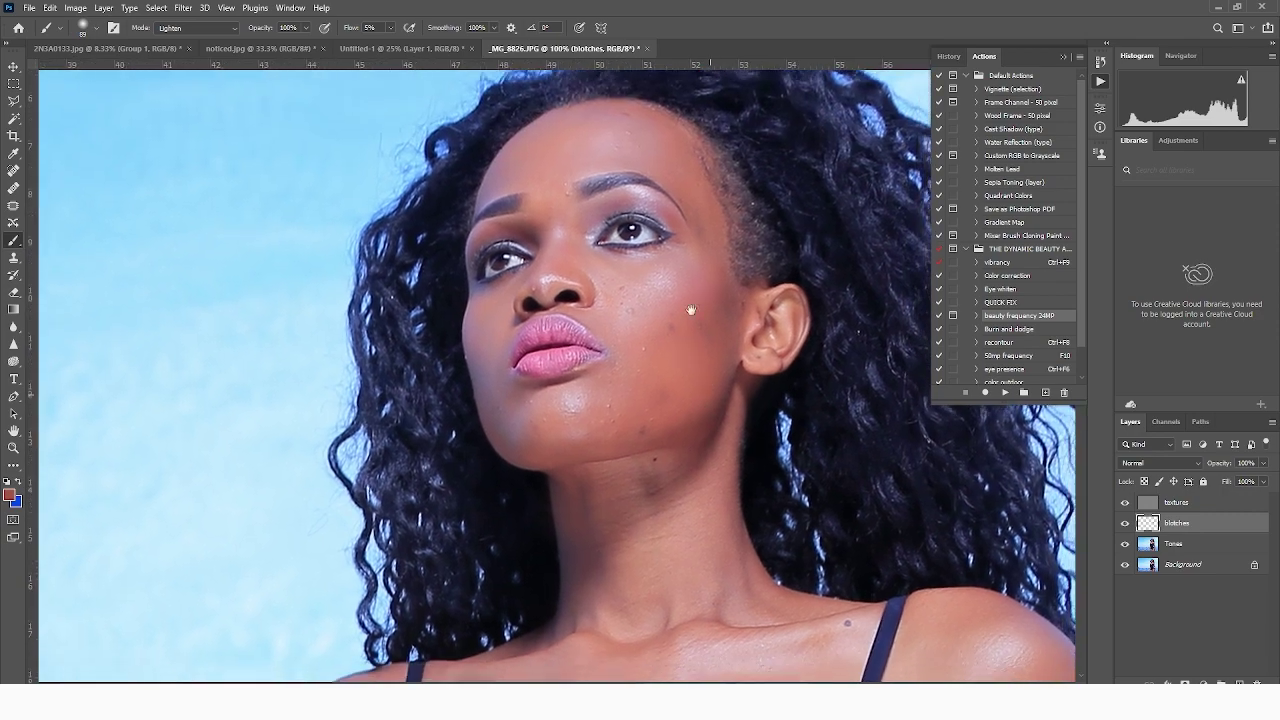
# - Sample the inner thigh's skin tone and brush it over the dark skin beside the swimsuit's crotch edge
pyautogui.moveTo(800, 670); pyautogui.dragTo(891, 86)
pyautogui.moveTo(771, 671)
pyautogui.mouseDown()
pyautogui.moveTo(702, 532)
pyautogui.moveTo(709, 491)
pyautogui.moveTo(603, 323)
pyautogui.moveTo(574, 303)
pyautogui.moveTo(591, 384)
pyautogui.mouseUp()
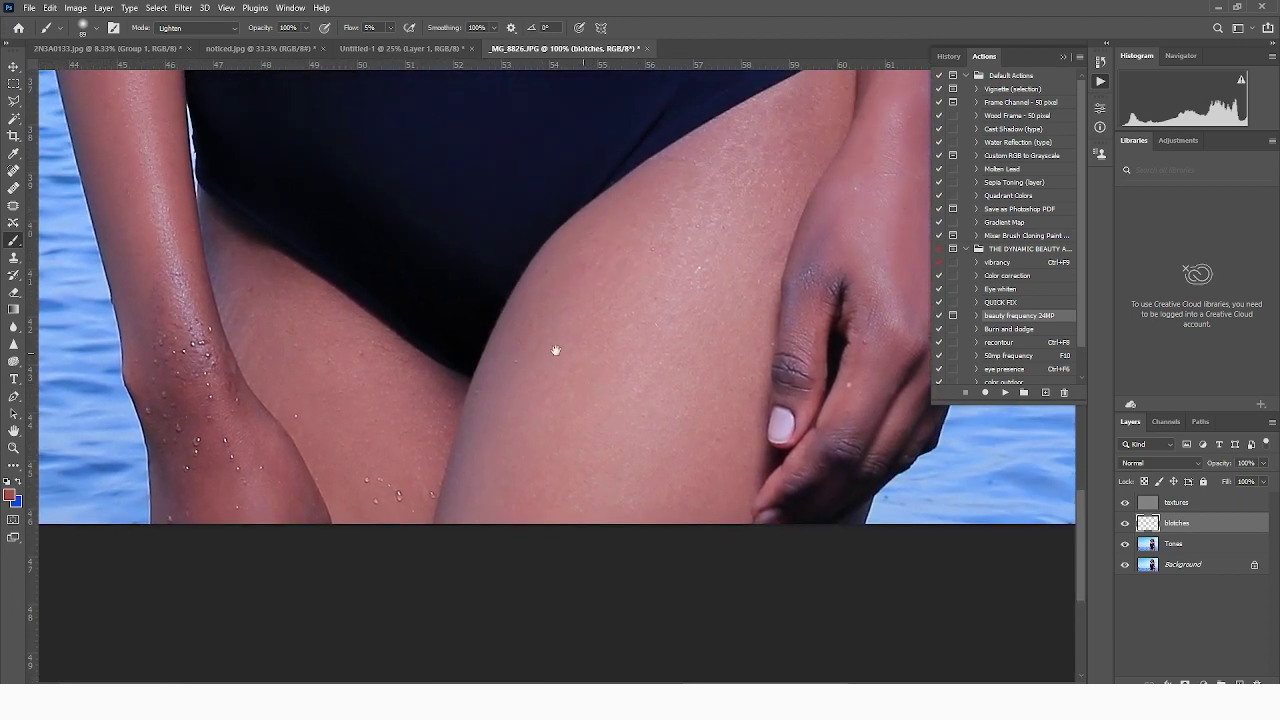
pyautogui.keyDown('alt'); pyautogui.click(418, 406); pyautogui.keyUp('alt')
pyautogui.moveTo(521, 331); pyautogui.dragTo(504, 433)
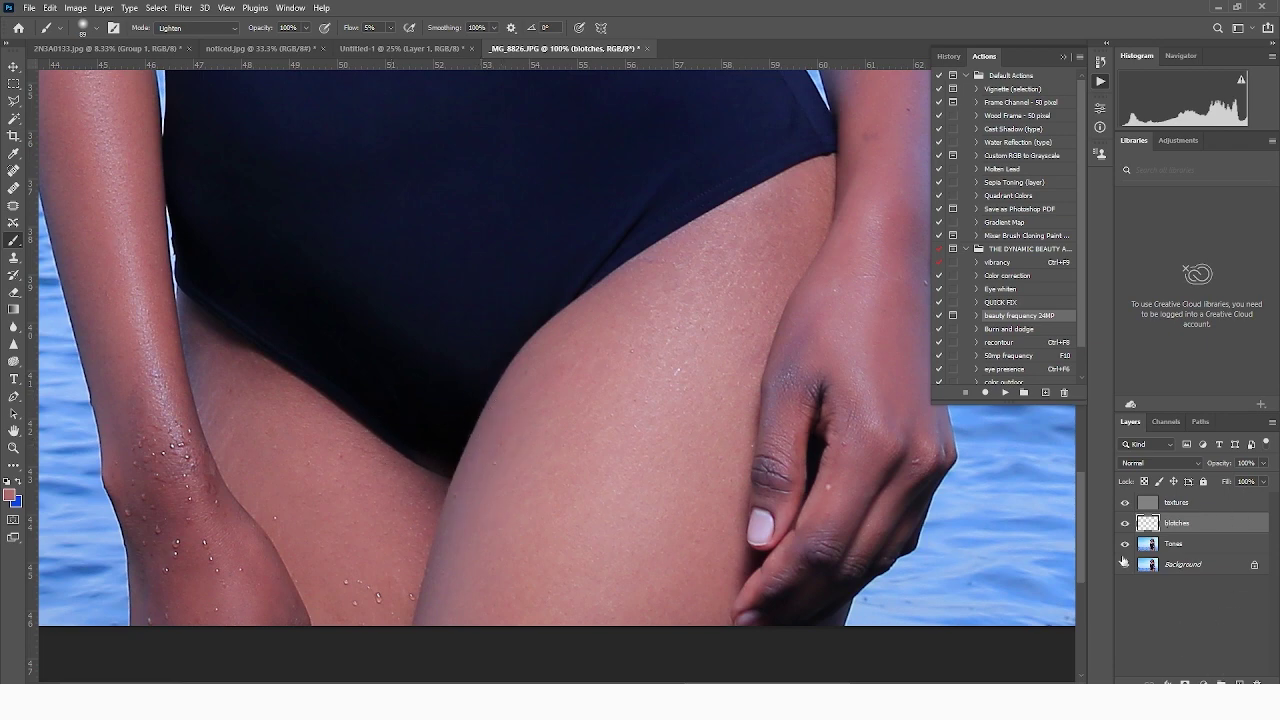
# - Set the brush size to 77 px and lighten the dark skin on the back of the hand beside the thigh
pyautogui.moveTo(785, 254)
pyautogui.mouseDown()
pyautogui.moveTo(777, 266)
pyautogui.moveTo(689, 212)
pyautogui.mouseUp()
pyautogui.moveTo(824, 302); pyautogui.dragTo(728, 237)
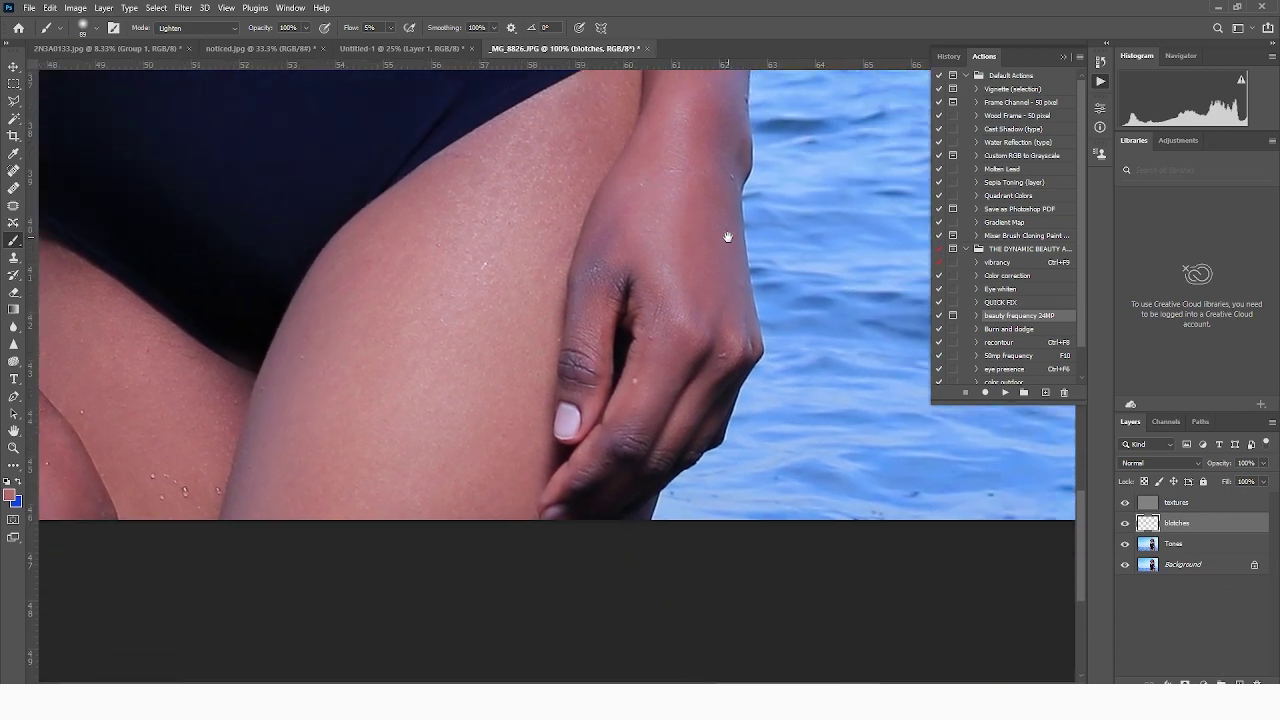
pyautogui.rightClick(664, 176)
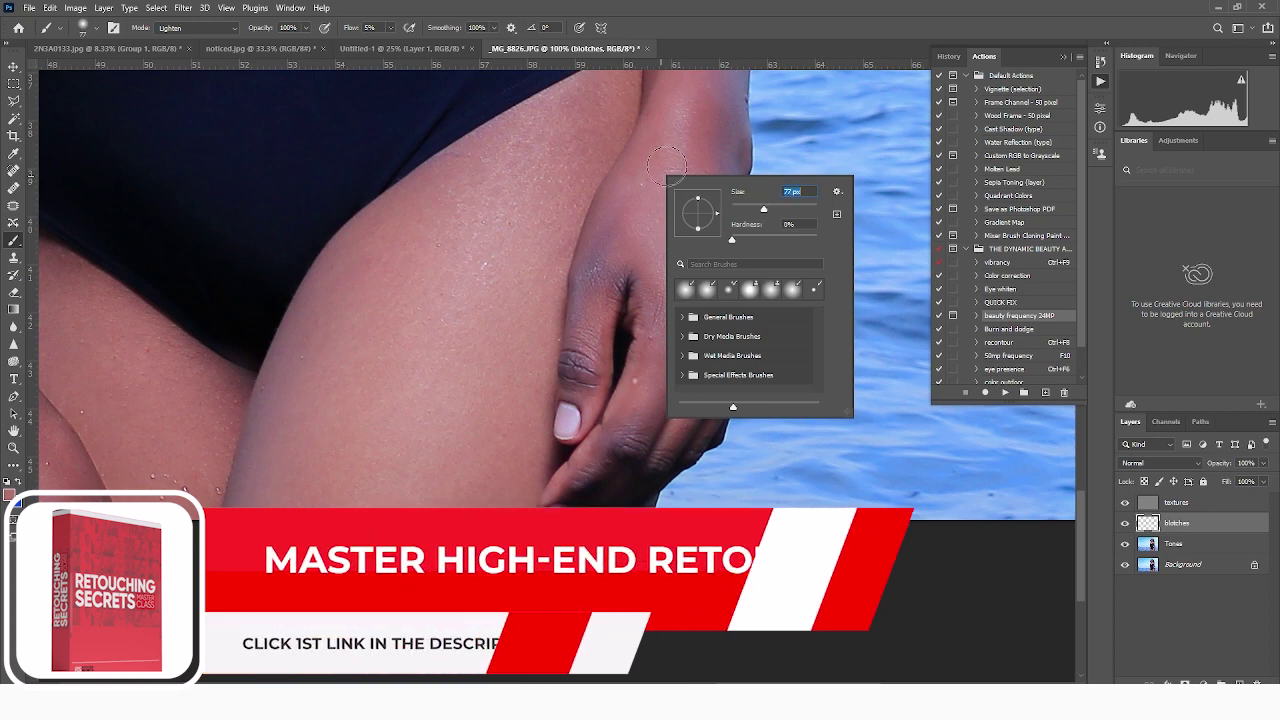
pyautogui.click(674, 149)
pyautogui.moveTo(630, 245)
pyautogui.mouseDown()
pyautogui.moveTo(597, 276)
pyautogui.moveTo(602, 214)
pyautogui.moveTo(579, 303)
pyautogui.moveTo(594, 232)
pyautogui.moveTo(591, 324)
pyautogui.moveTo(598, 255)
pyautogui.moveTo(578, 310)
pyautogui.moveTo(620, 298)
pyautogui.mouseUp()
pyautogui.moveTo(674, 336); pyautogui.dragTo(666, 402)
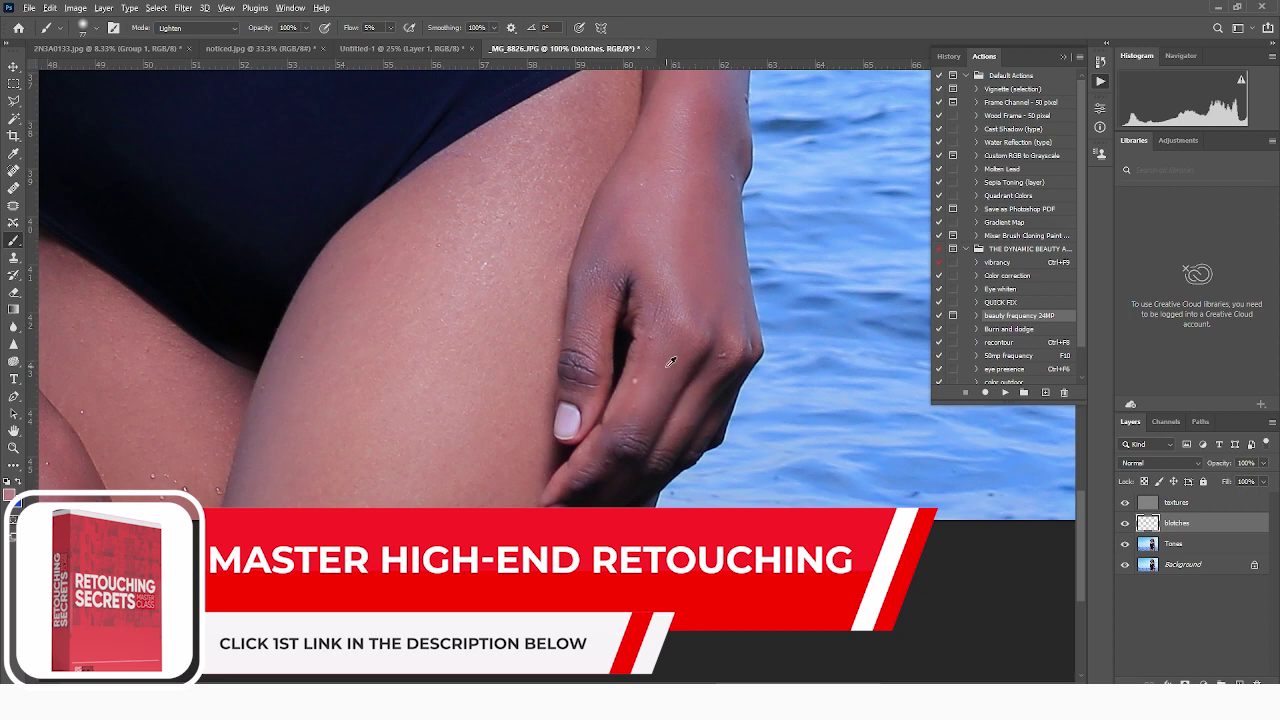
# - Sample lighter tones from the back of the hand and paint them over the dark fingers and thumb
pyautogui.keyDown('alt'); pyautogui.click(666, 366); pyautogui.keyUp('alt')
pyautogui.moveTo(636, 446)
pyautogui.mouseDown()
pyautogui.moveTo(635, 422)
pyautogui.moveTo(626, 463)
pyautogui.moveTo(565, 503)
pyautogui.moveTo(575, 492)
pyautogui.mouseUp()
pyautogui.keyDown('alt'); pyautogui.click(666, 371); pyautogui.keyUp('alt')
pyautogui.keyDown('alt'); pyautogui.click(672, 336); pyautogui.keyUp('alt')
pyautogui.moveTo(609, 340)
pyautogui.mouseDown()
pyautogui.moveTo(577, 395)
pyautogui.moveTo(573, 341)
pyautogui.moveTo(571, 403)
pyautogui.mouseUp()
# - Sample the skin below the wrist and brush it over the dark base and knuckle of the thumb
pyautogui.keyDown('alt'); pyautogui.click(669, 191); pyautogui.keyUp('alt')
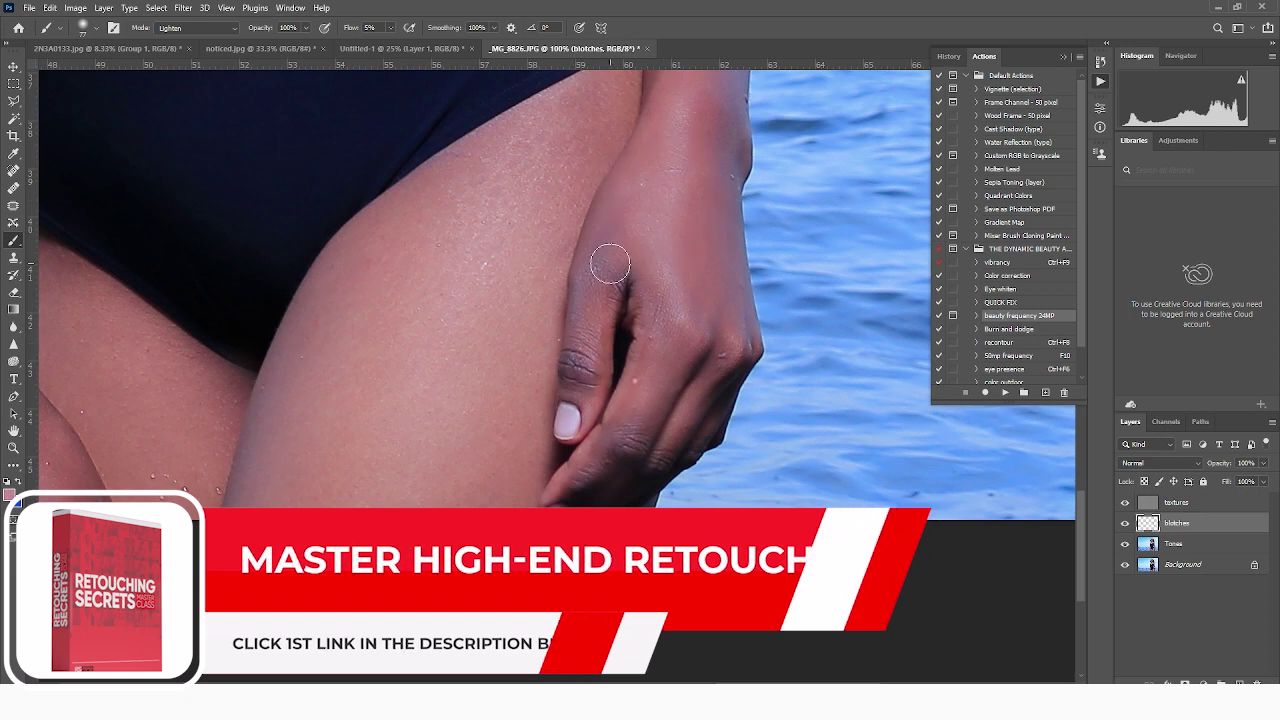
pyautogui.moveTo(609, 263)
pyautogui.mouseDown()
pyautogui.moveTo(586, 307)
pyautogui.moveTo(627, 275)
pyautogui.moveTo(624, 313)
pyautogui.moveTo(625, 259)
pyautogui.mouseUp()
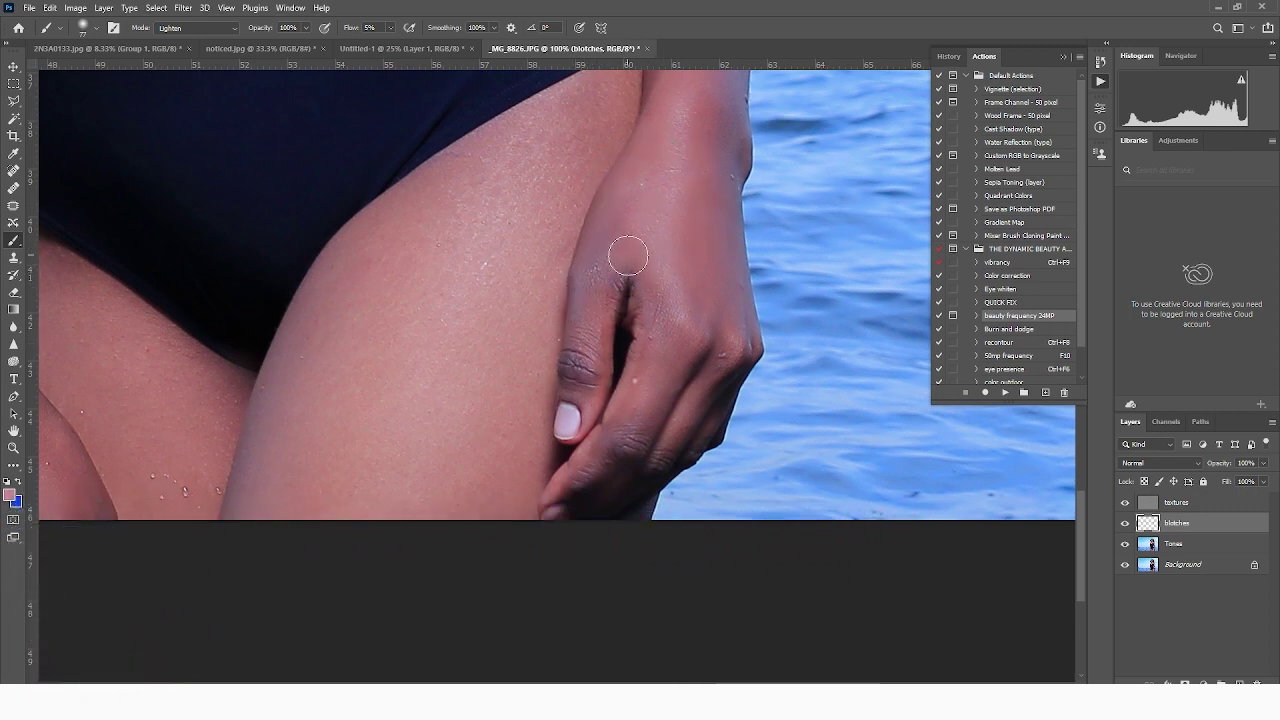
pyautogui.keyDown('alt'); pyautogui.click(657, 217); pyautogui.keyUp('alt')
pyautogui.moveTo(573, 340)
pyautogui.mouseDown()
pyautogui.moveTo(564, 407)
pyautogui.moveTo(589, 336)
pyautogui.mouseUp()
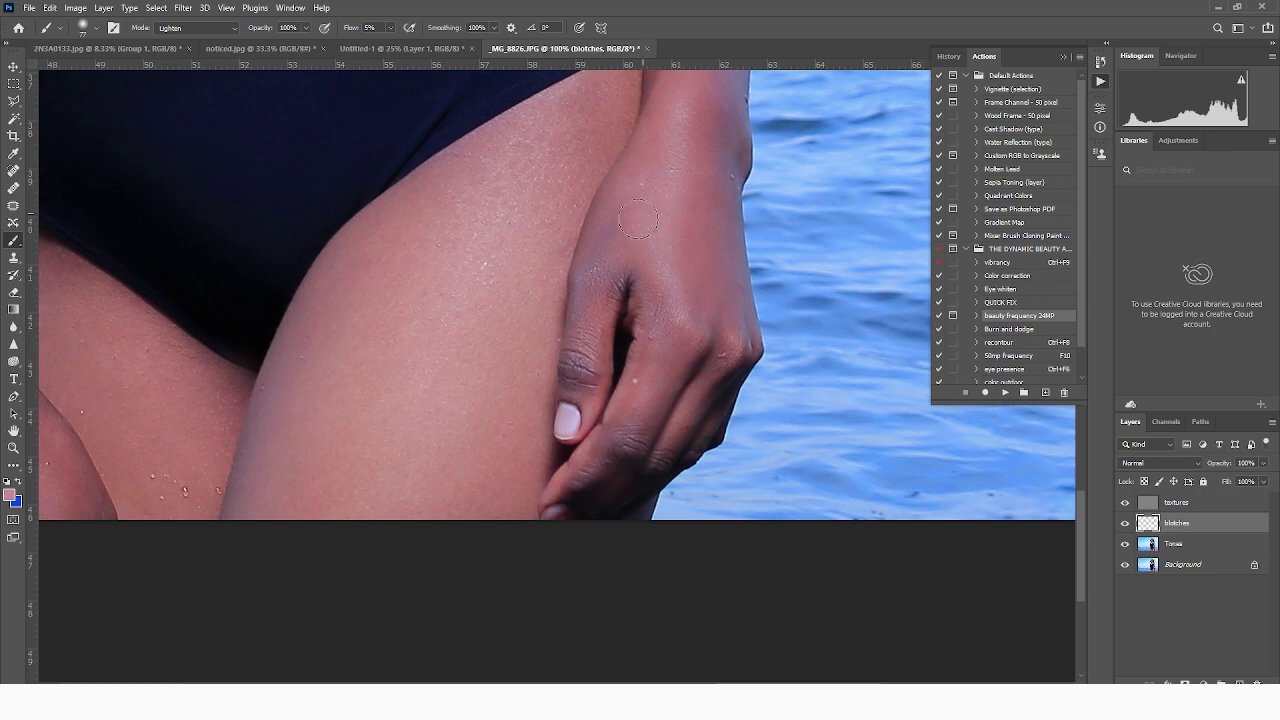
# - Review the retouched arm and whole figure, comparing the result with the blotches layer hidden and shown
pyautogui.moveTo(671, 177); pyautogui.dragTo(620, 310)
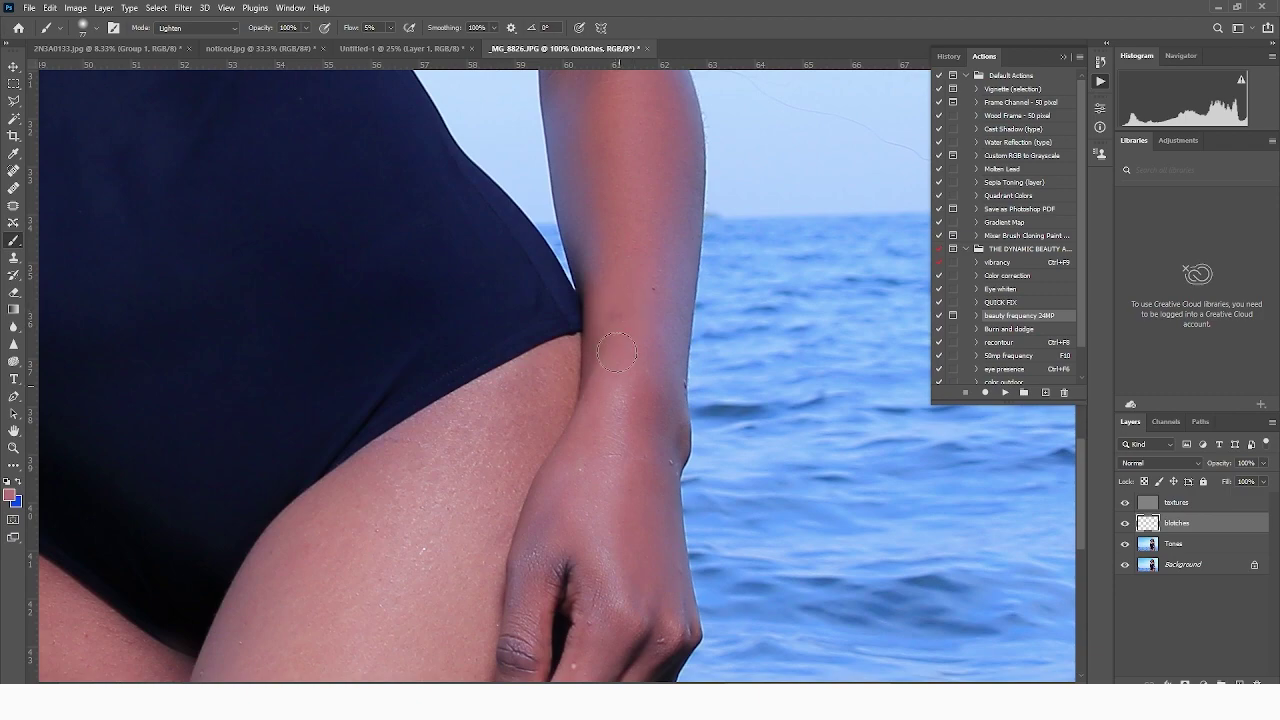
pyautogui.moveTo(640, 296); pyautogui.dragTo(648, 401)
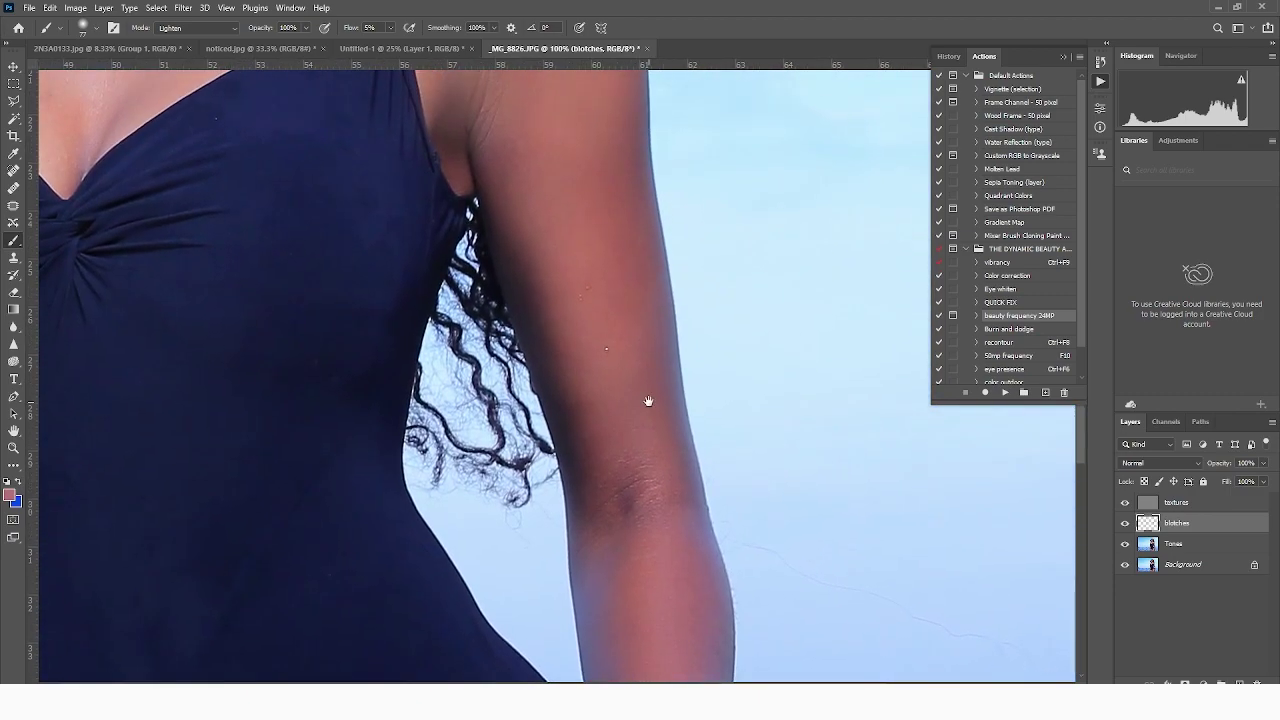
pyautogui.scroll(-3, 514, 234)
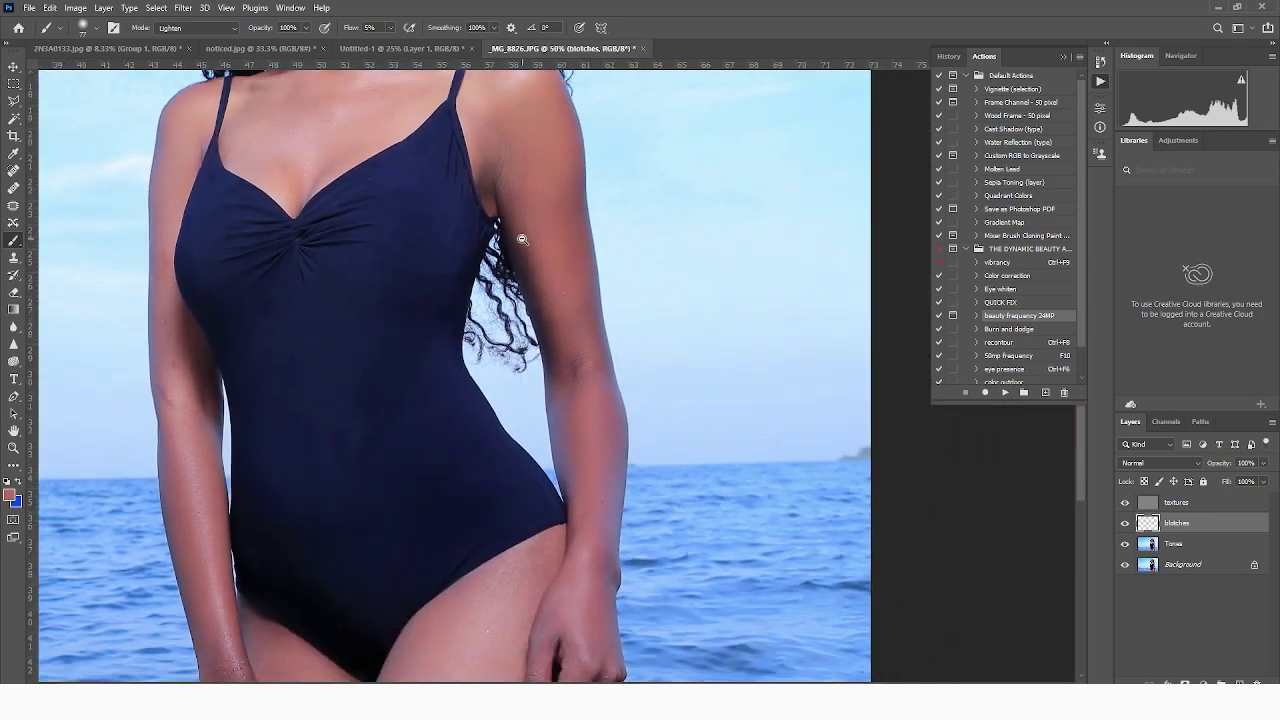
pyautogui.moveTo(558, 248); pyautogui.dragTo(652, 404)
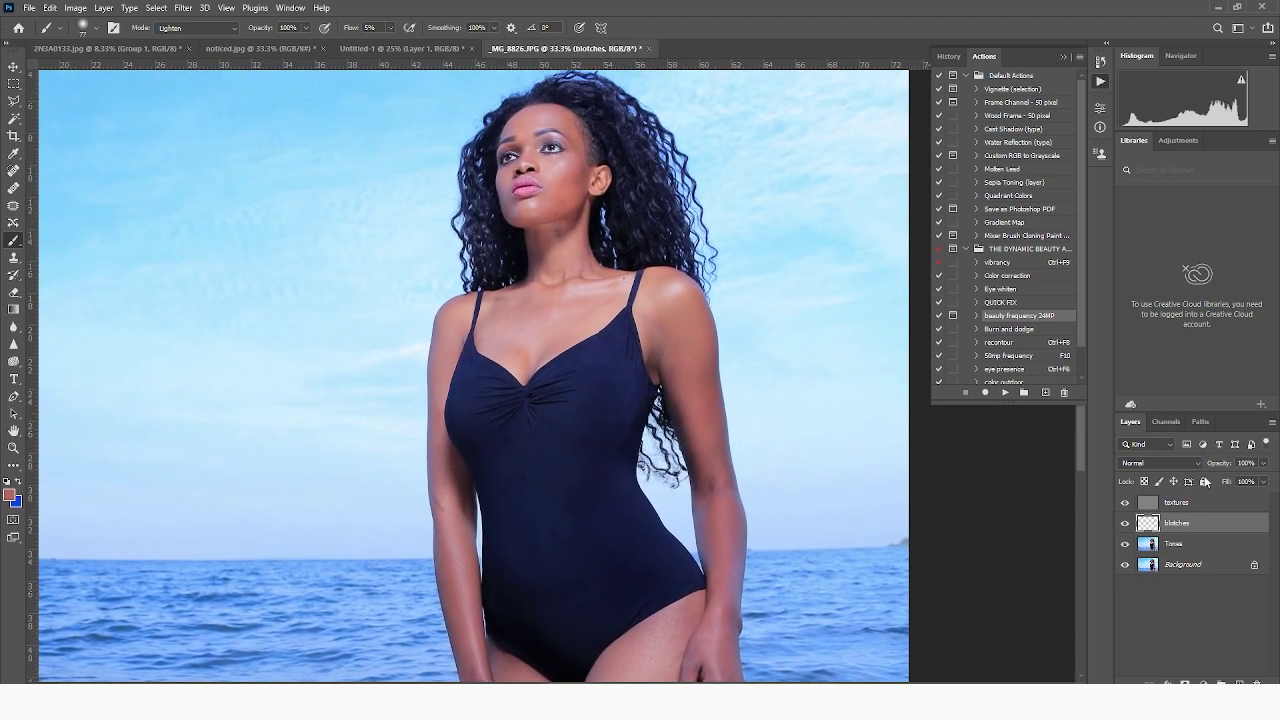
pyautogui.click(1125, 524)
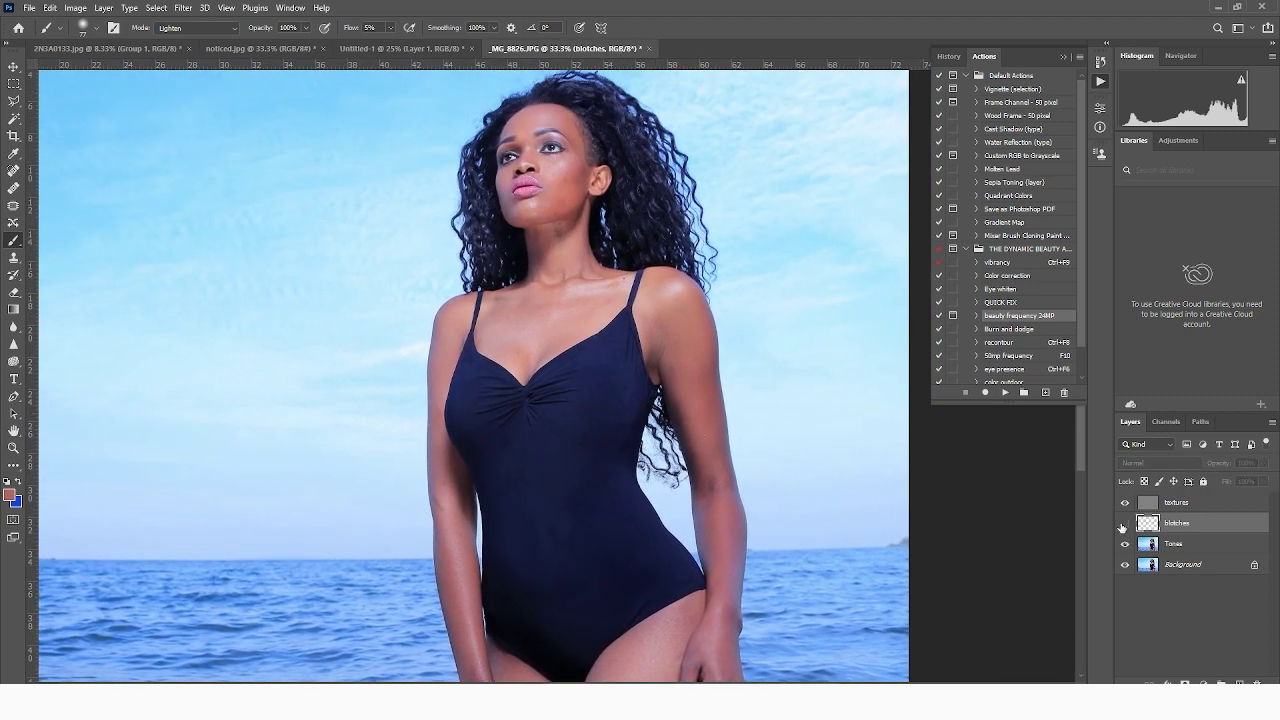
pyautogui.click(1124, 524)
pyautogui.click(1124, 524)
pyautogui.click(1124, 524)
pyautogui.moveTo(682, 505); pyautogui.dragTo(690, 414)
pyautogui.moveTo(604, 468); pyautogui.dragTo(621, 423)
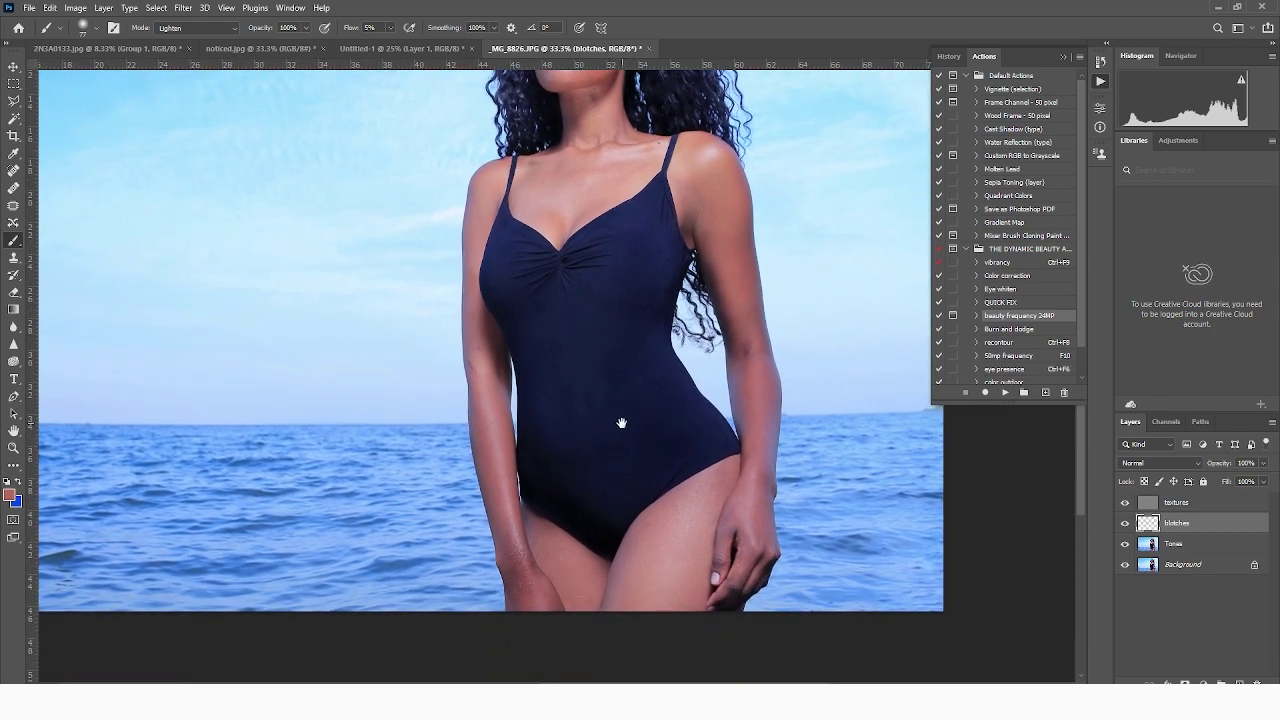
# - Add a white layer mask to the blotches layer for cleaning up the swimsuit's crotch edge
pyautogui.press('z')
pyautogui.moveTo(598, 543); pyautogui.dragTo(662, 437)
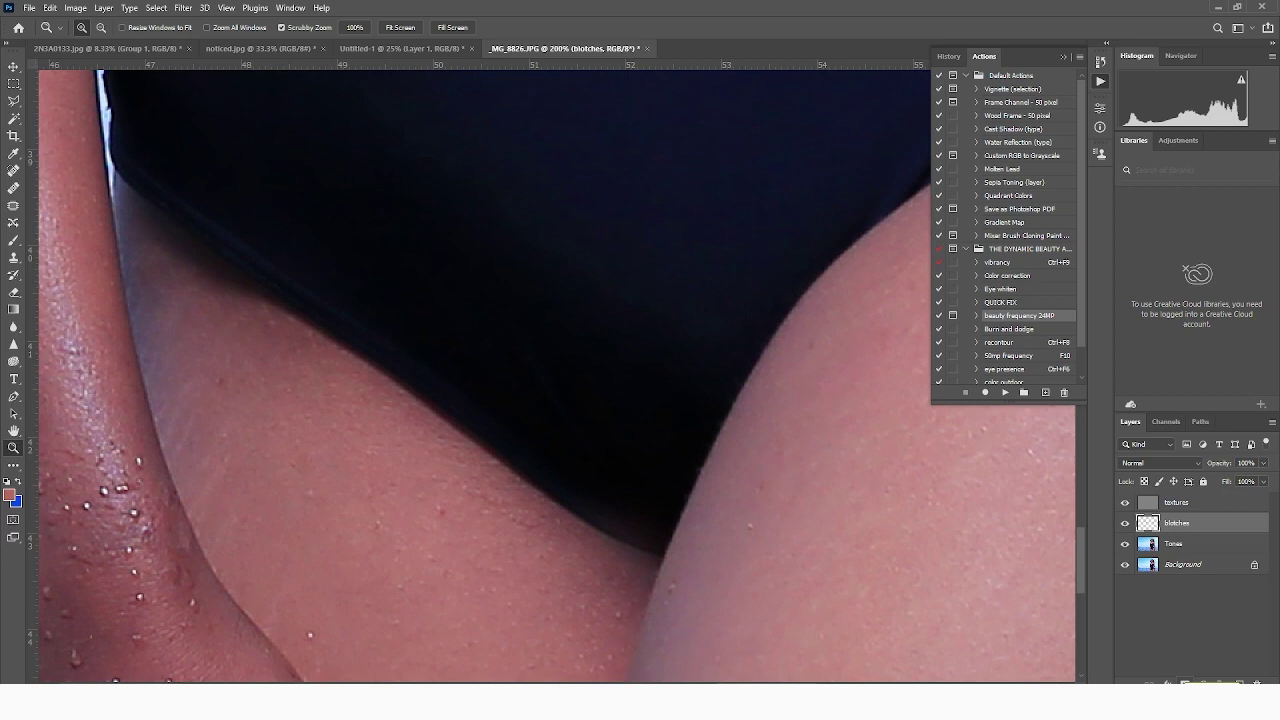
pyautogui.click(1184, 683)
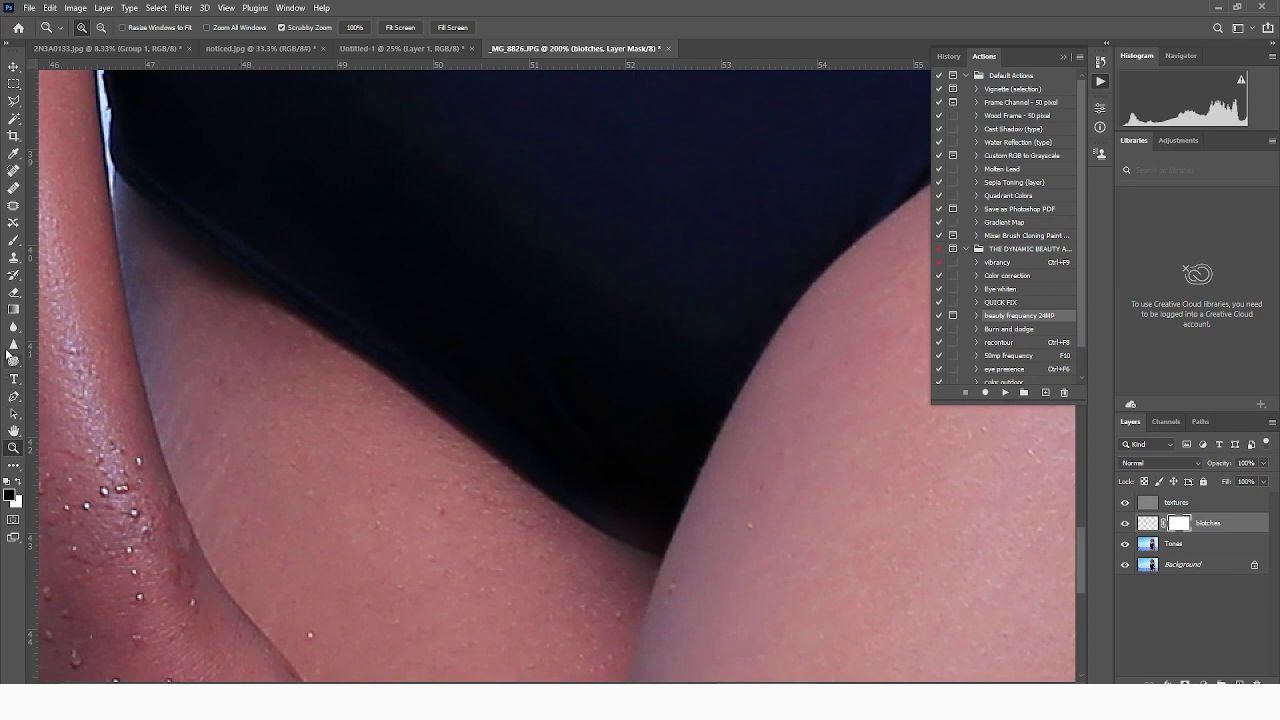
# - Activate the Brush tool with Normal blending mode and a size of 51 px
pyautogui.click(14, 240)
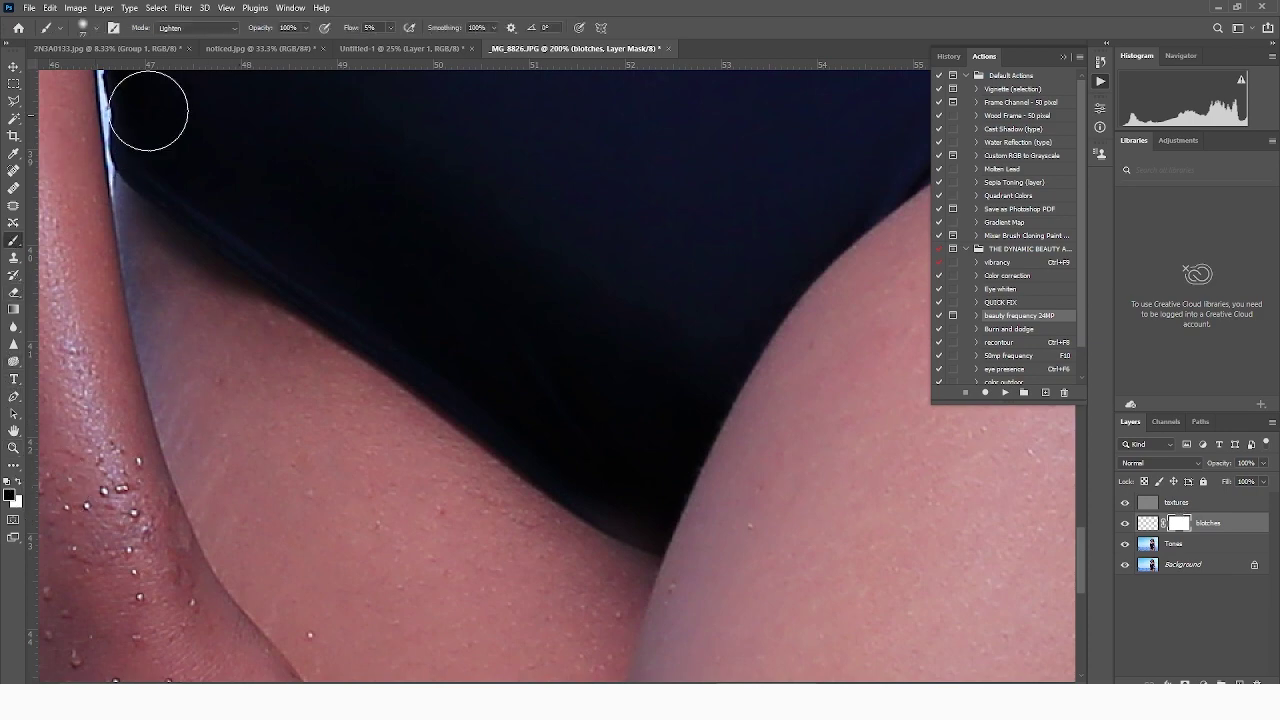
pyautogui.click(198, 28)
pyautogui.click(182, 42)
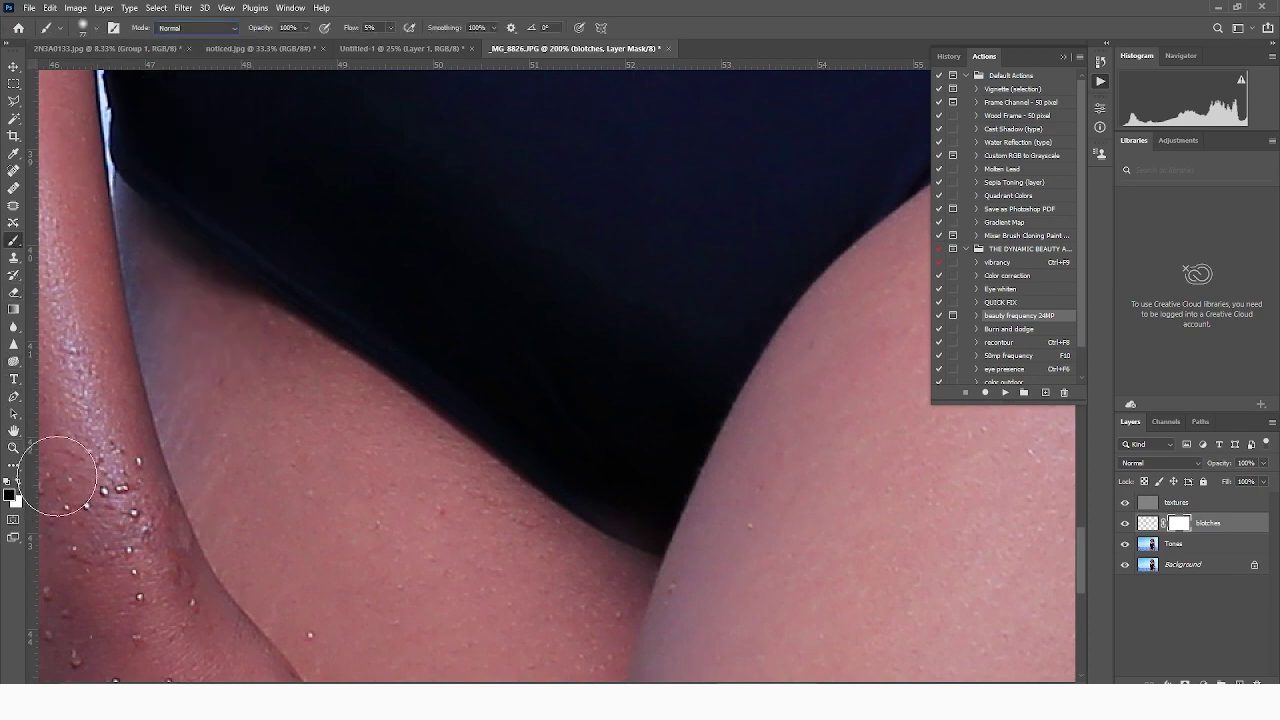
pyautogui.rightClick(592, 478)
pyautogui.click(686, 485)
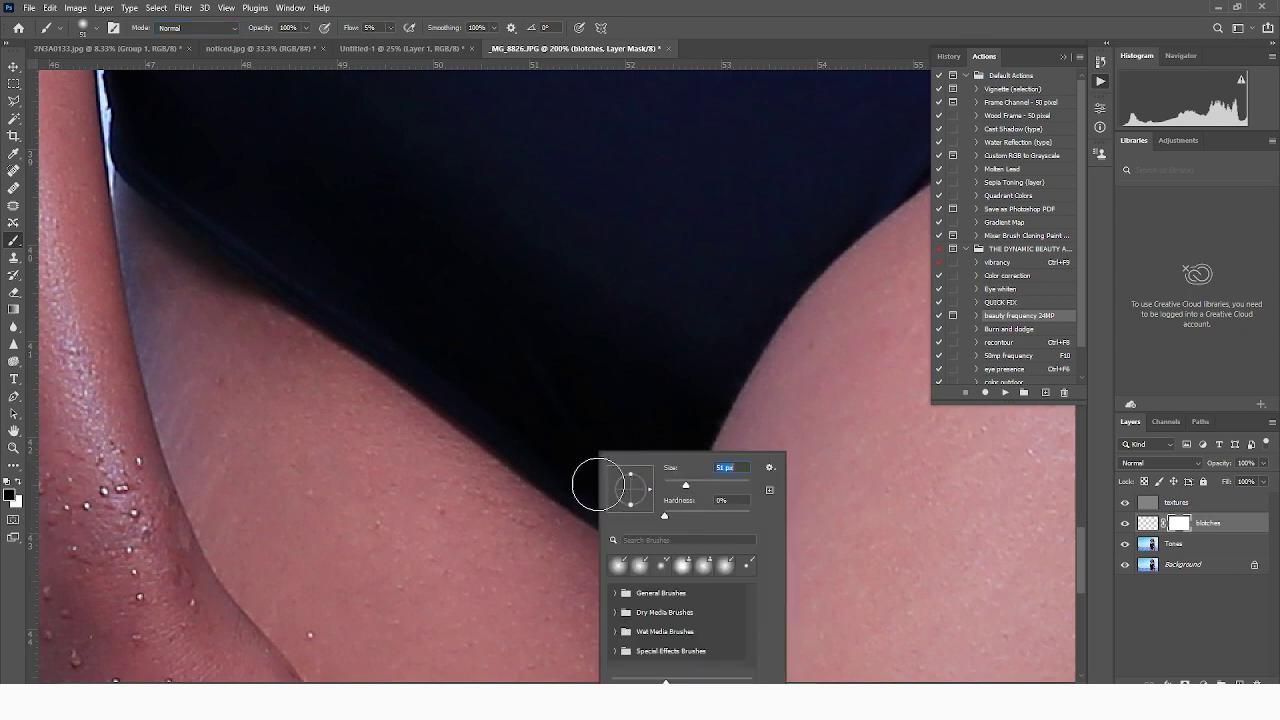
# - Set the brush flow to 100% and mask out the skin-tone spill on the swimsuit's crotch edge with black
pyautogui.click(578, 478)
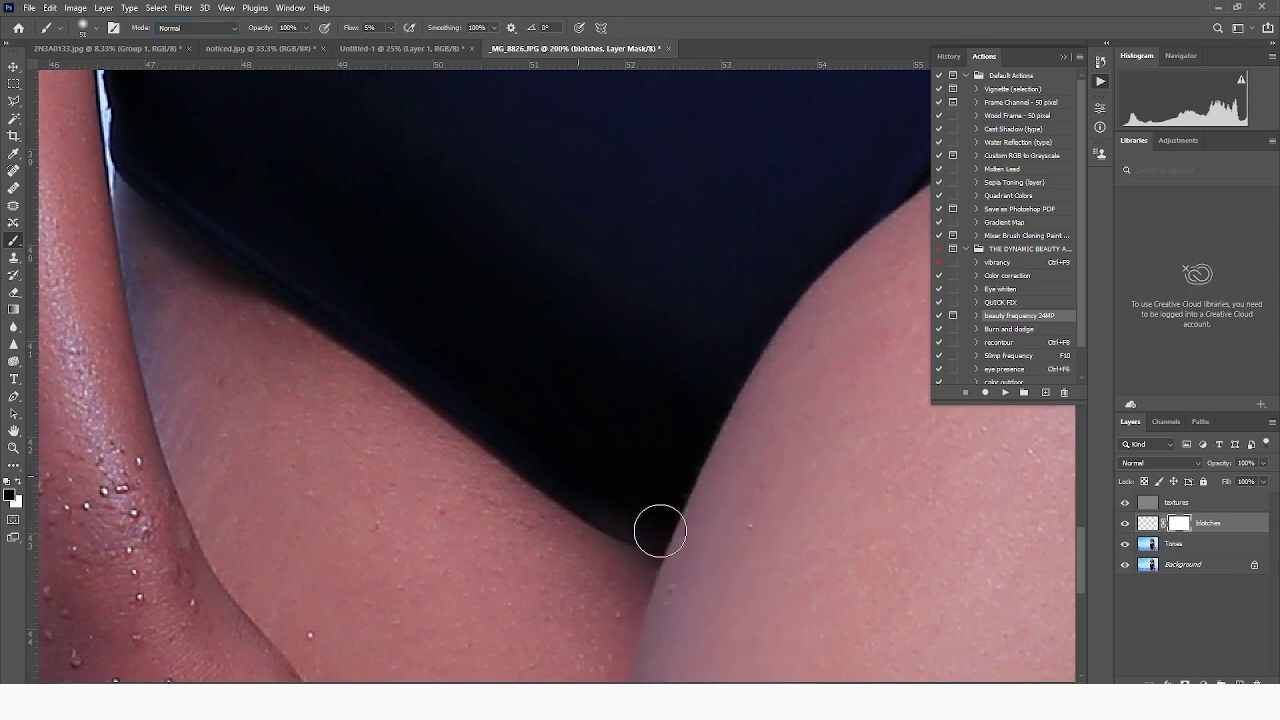
pyautogui.click(391, 28)
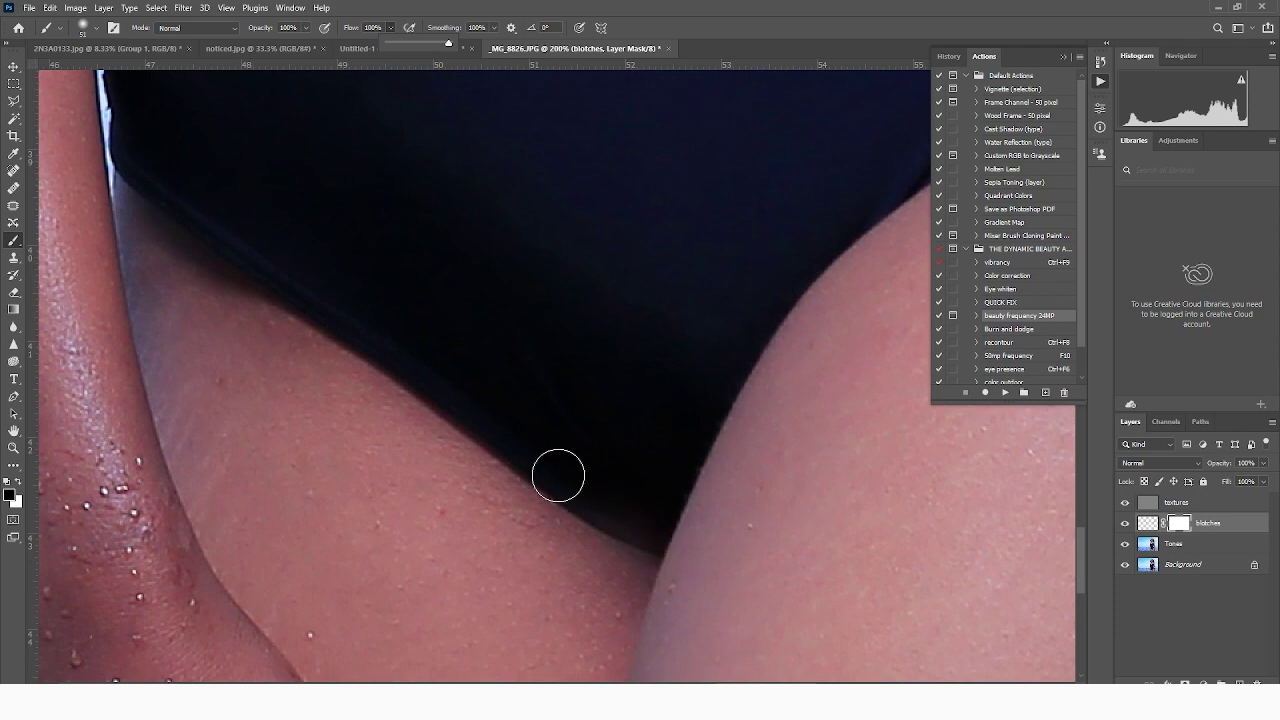
pyautogui.click(559, 476)
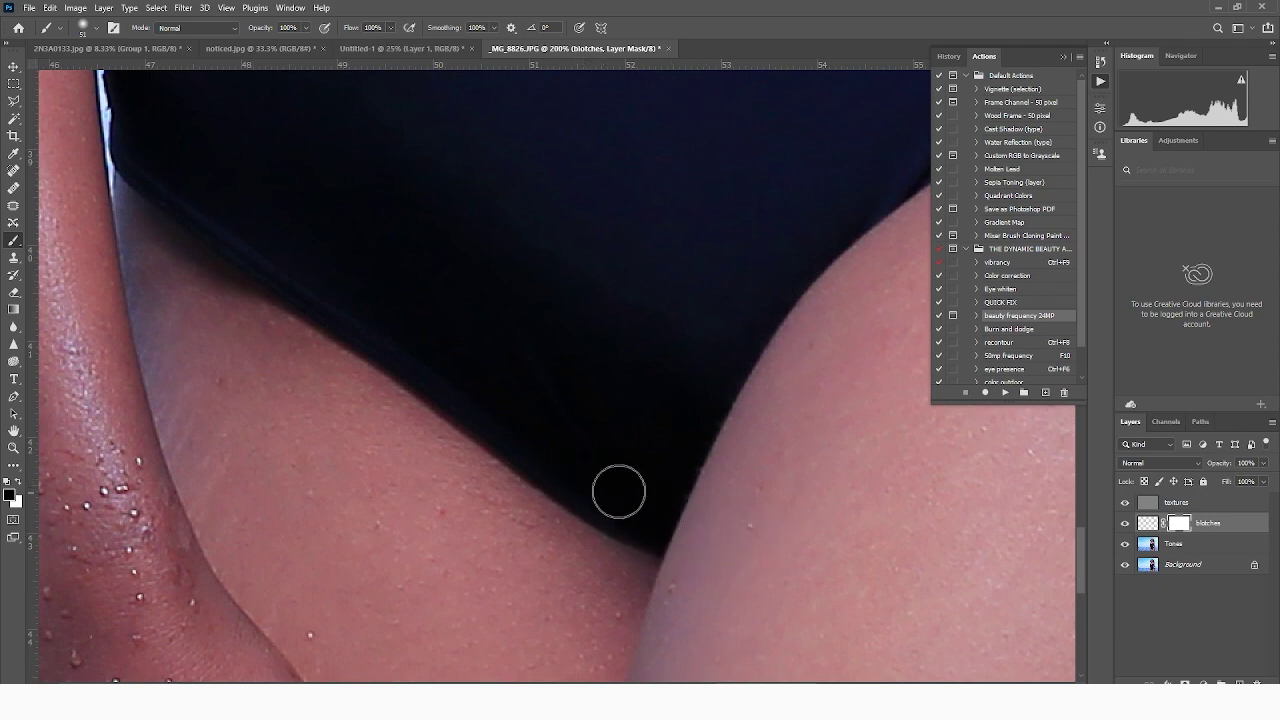
# - Brush black on the blotches layer mask along the swimsuit's thigh edge to clear the remaining skin-tone spill
pyautogui.moveTo(786, 251)
pyautogui.mouseDown()
pyautogui.moveTo(749, 509)
pyautogui.moveTo(691, 546)
pyautogui.mouseUp()
pyautogui.moveTo(682, 250); pyautogui.dragTo(674, 360)
pyautogui.keyDown('alt'); pyautogui.click(676, 361); pyautogui.keyUp('alt')
pyautogui.keyDown('alt'); pyautogui.click(676, 361); pyautogui.keyUp('alt')
pyautogui.keyDown('alt'); pyautogui.click(676, 360); pyautogui.keyUp('alt')
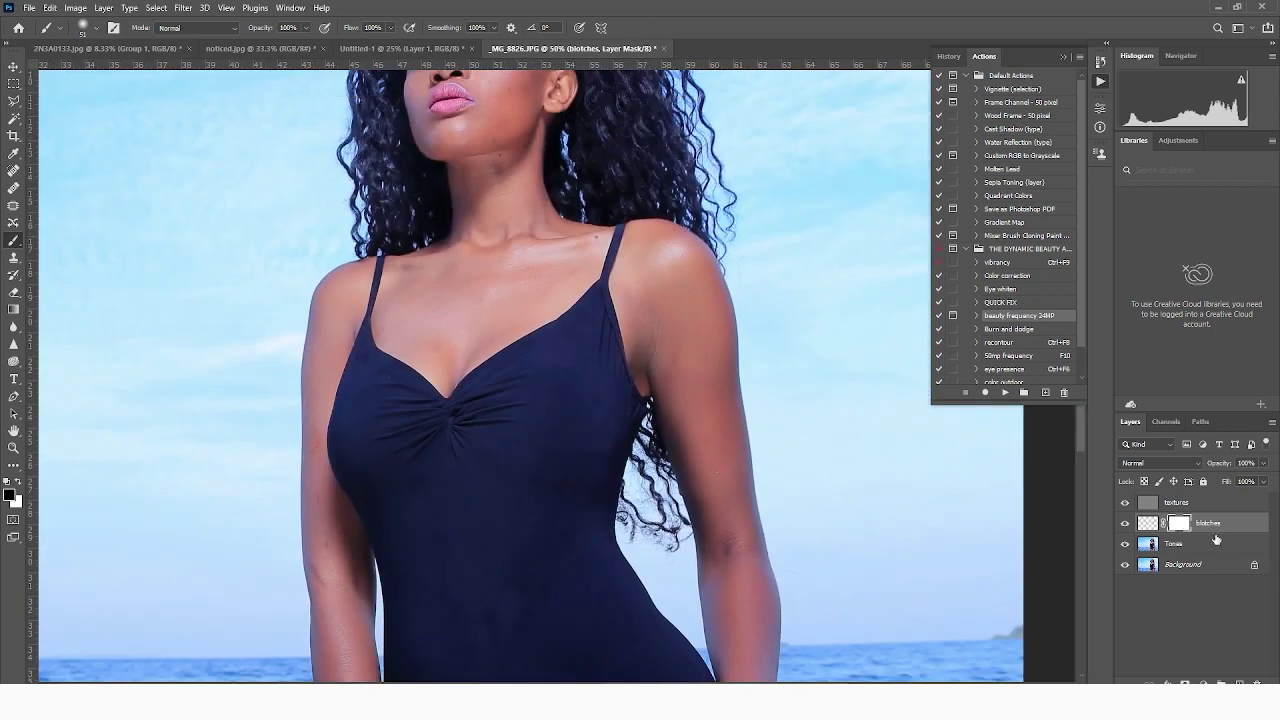
# - Merge the masked blotches layer down into the Tones layer
pyautogui.rightClick(1228, 525)
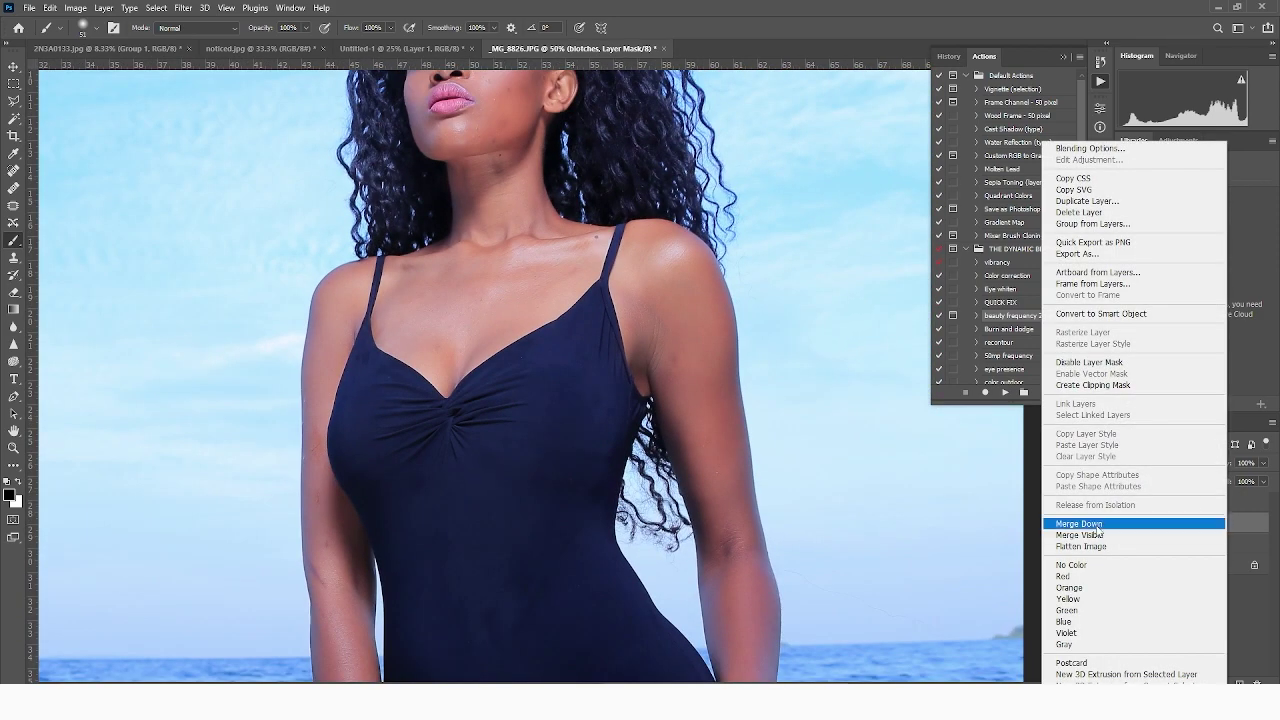
pyautogui.click(1244, 524)
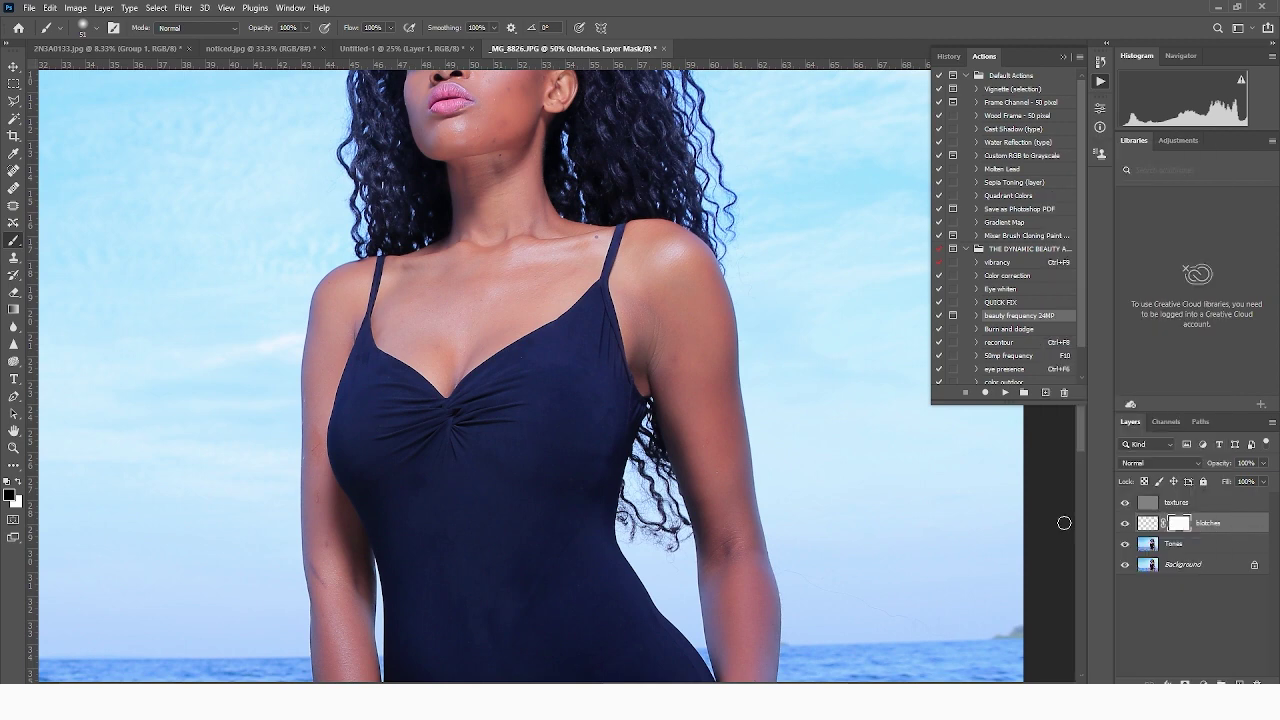
pyautogui.rightClick(1226, 533)
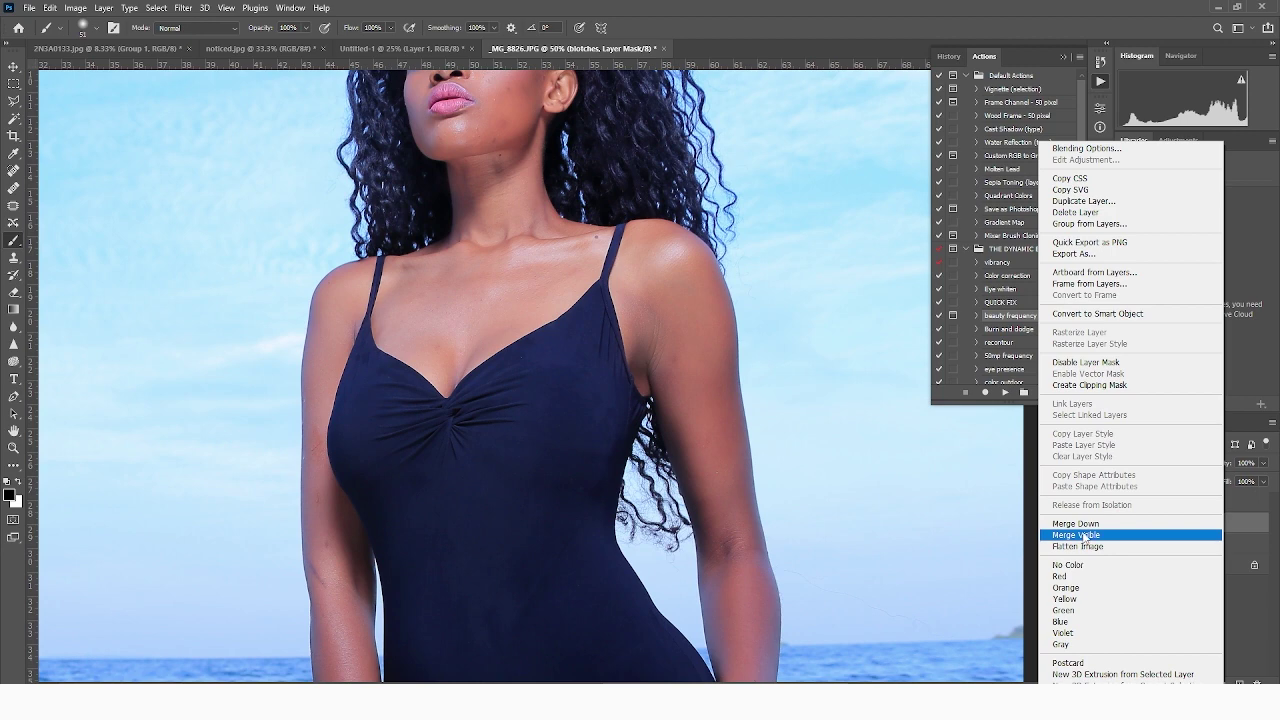
pyautogui.click(1078, 523)
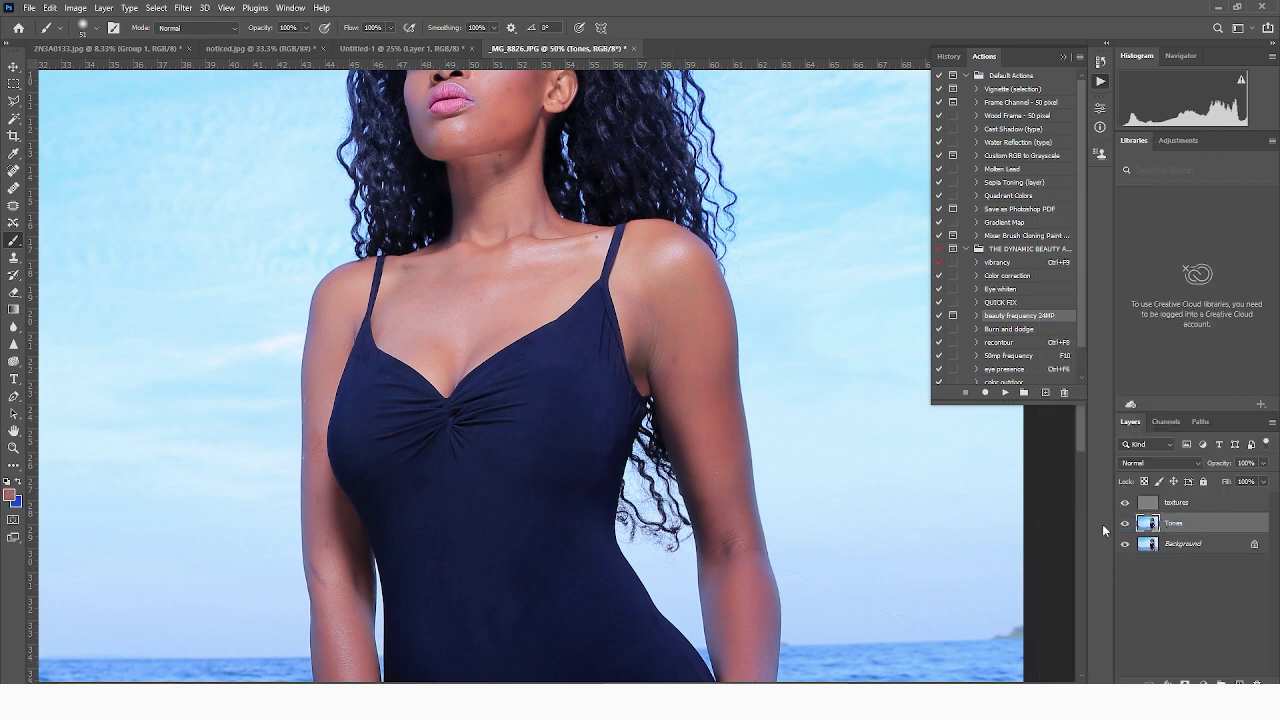
# - Compare the portrait's skin with the textures layer hidden and shown
pyautogui.click(1125, 503)
pyautogui.click(1125, 503)
pyautogui.click(1125, 503)
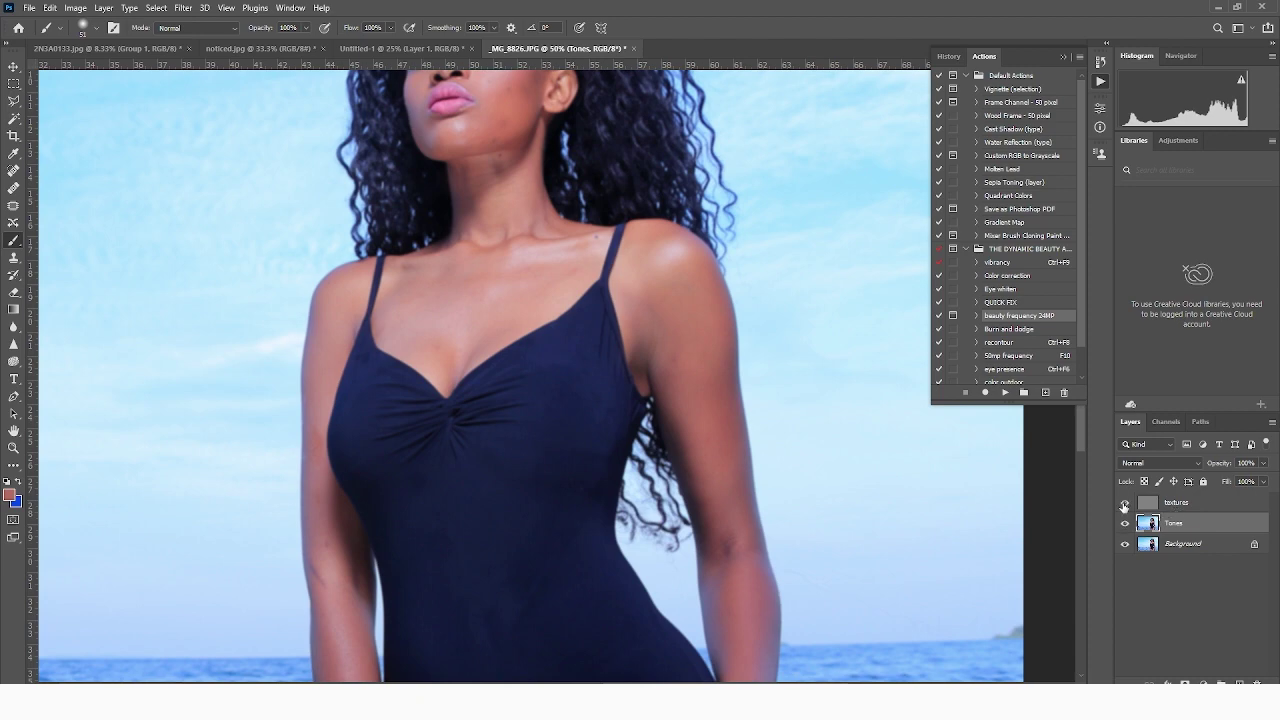
pyautogui.click(1125, 504)
pyautogui.click(1125, 504)
pyautogui.click(1125, 505)
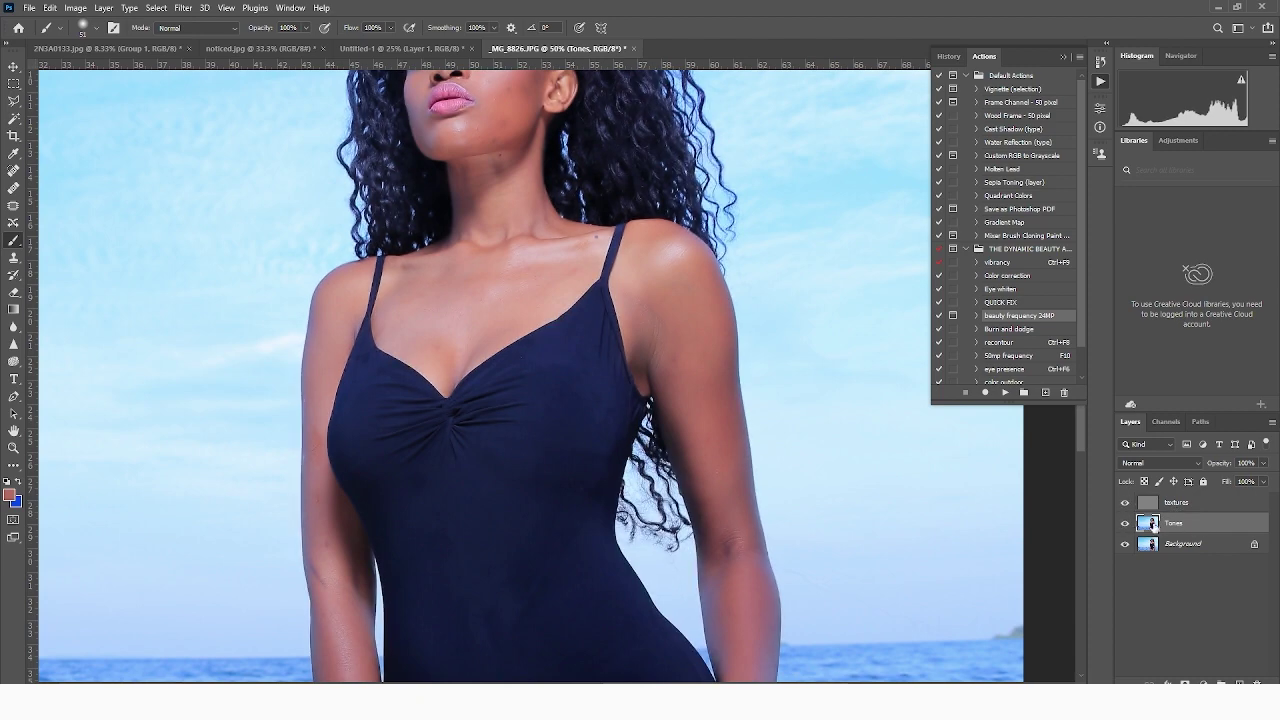
# - Make the textures layer active and ready the Healing Brush over the model's forehead and eyebrows
pyautogui.moveTo(537, 163); pyautogui.dragTo(549, 408)
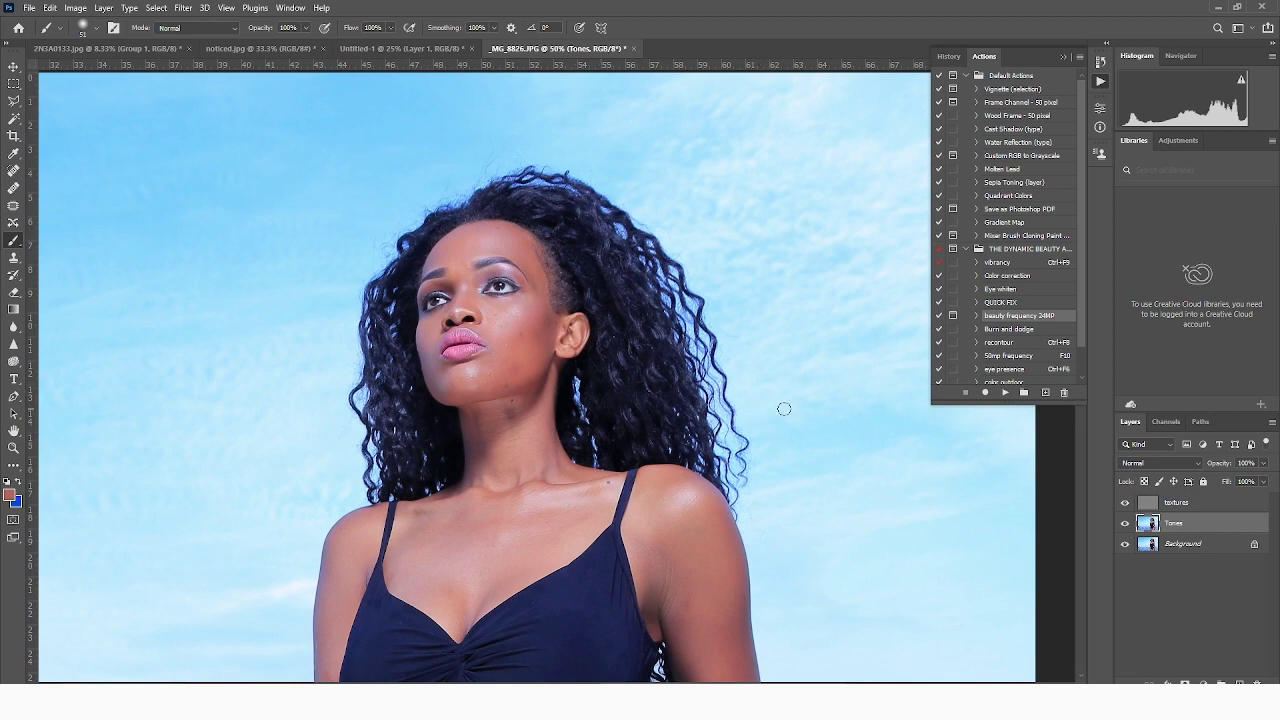
pyautogui.click(1187, 504)
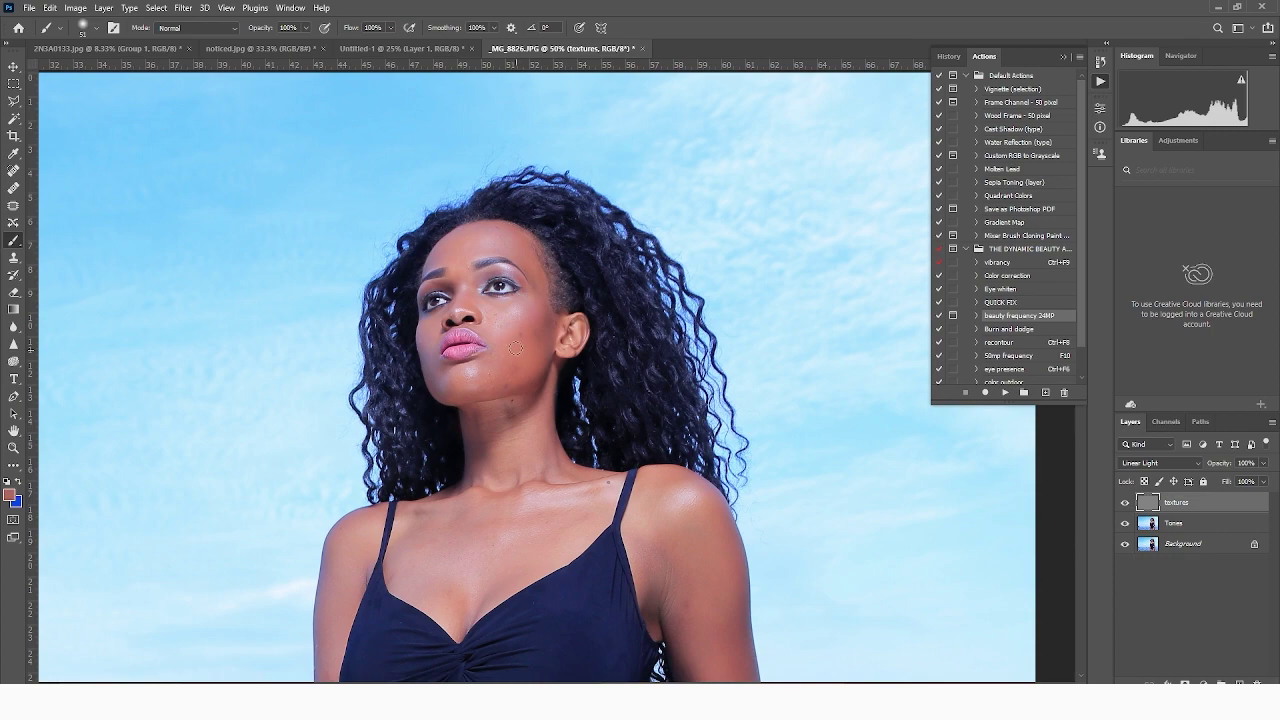
pyautogui.press('z')
pyautogui.moveTo(463, 282); pyautogui.dragTo(640, 282)
pyautogui.moveTo(638, 190); pyautogui.dragTo(572, 414)
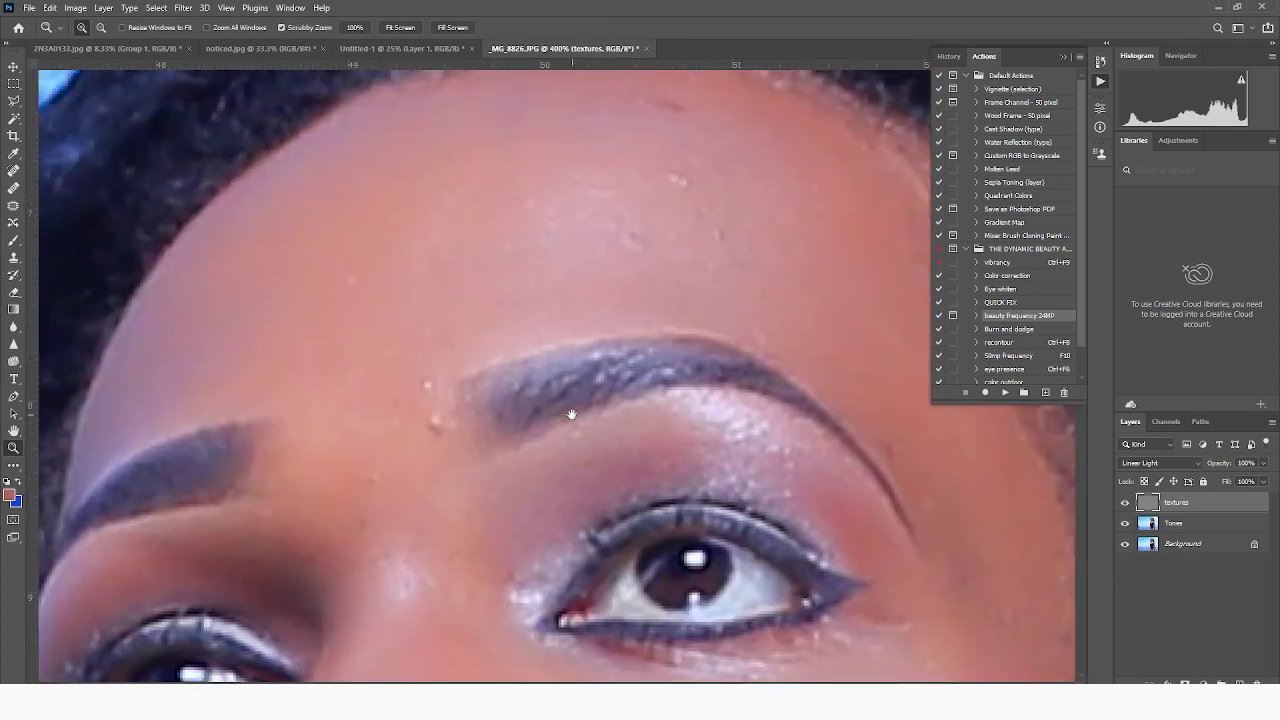
pyautogui.click(13, 189)
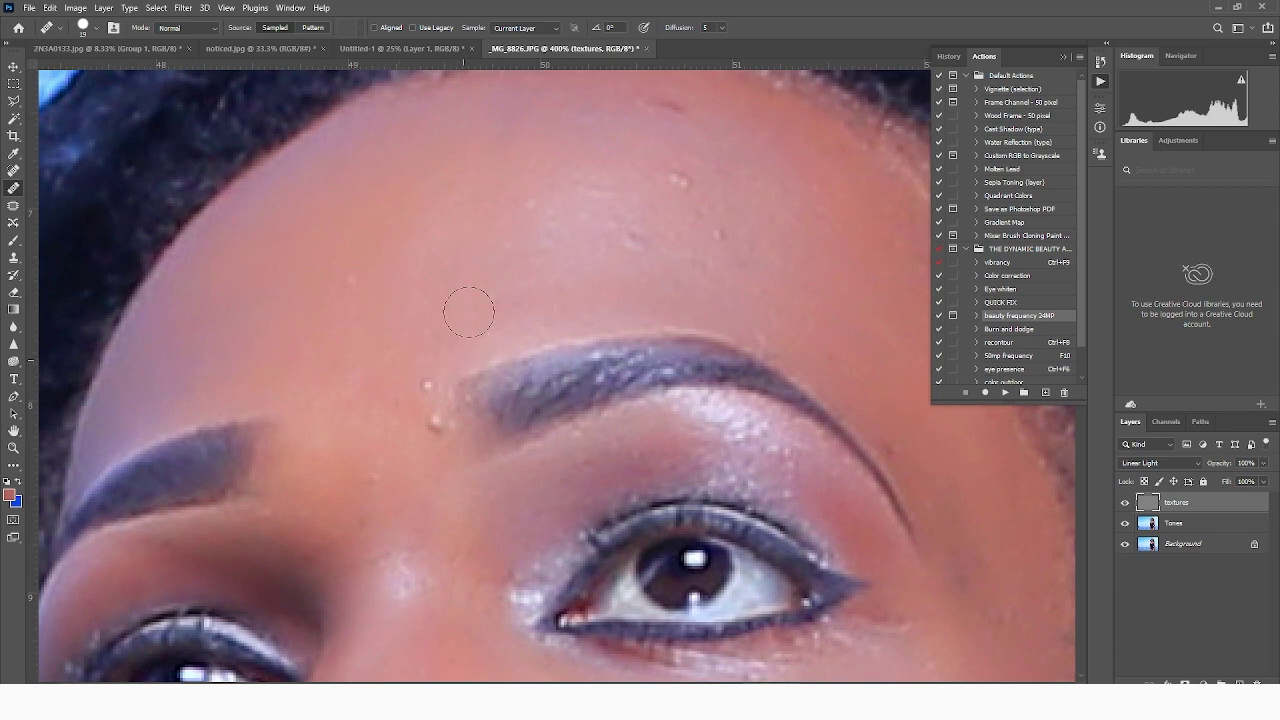
# - Reduce the Healing Brush size to 4 px and heal the small bumps between the eyebrows
pyautogui.rightClick(496, 325)
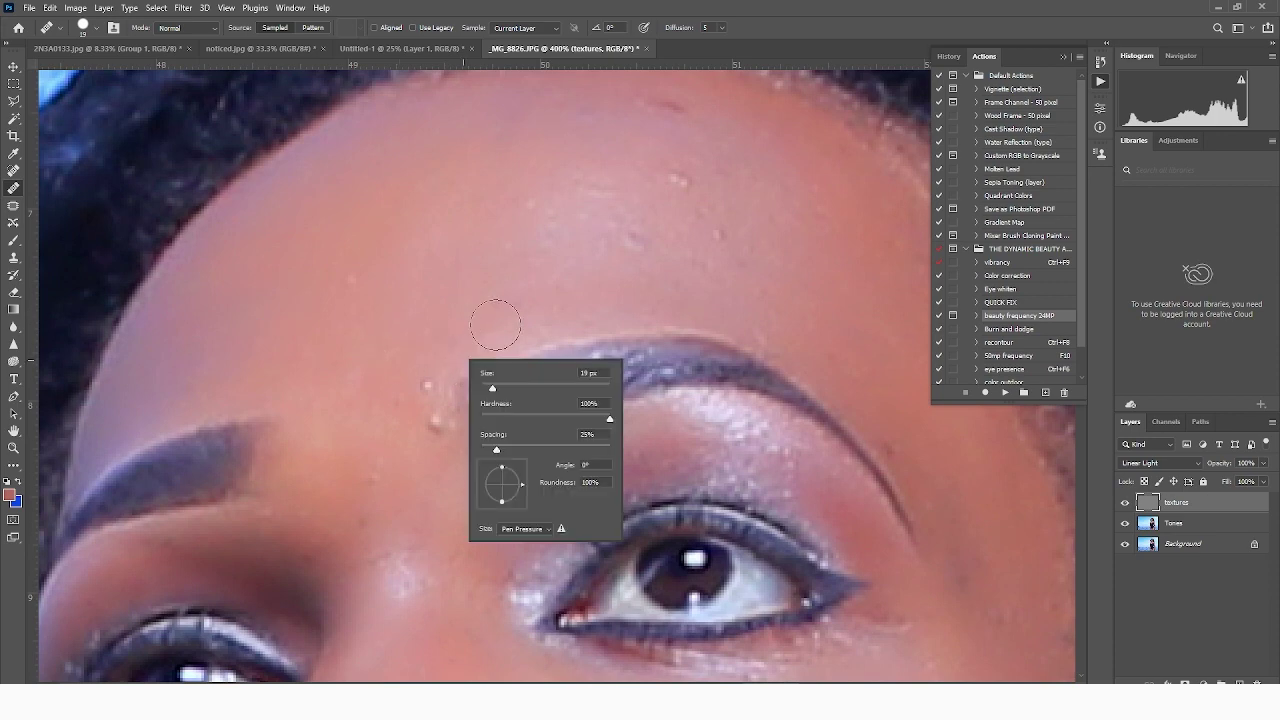
pyautogui.click(483, 386)
pyautogui.click(428, 389)
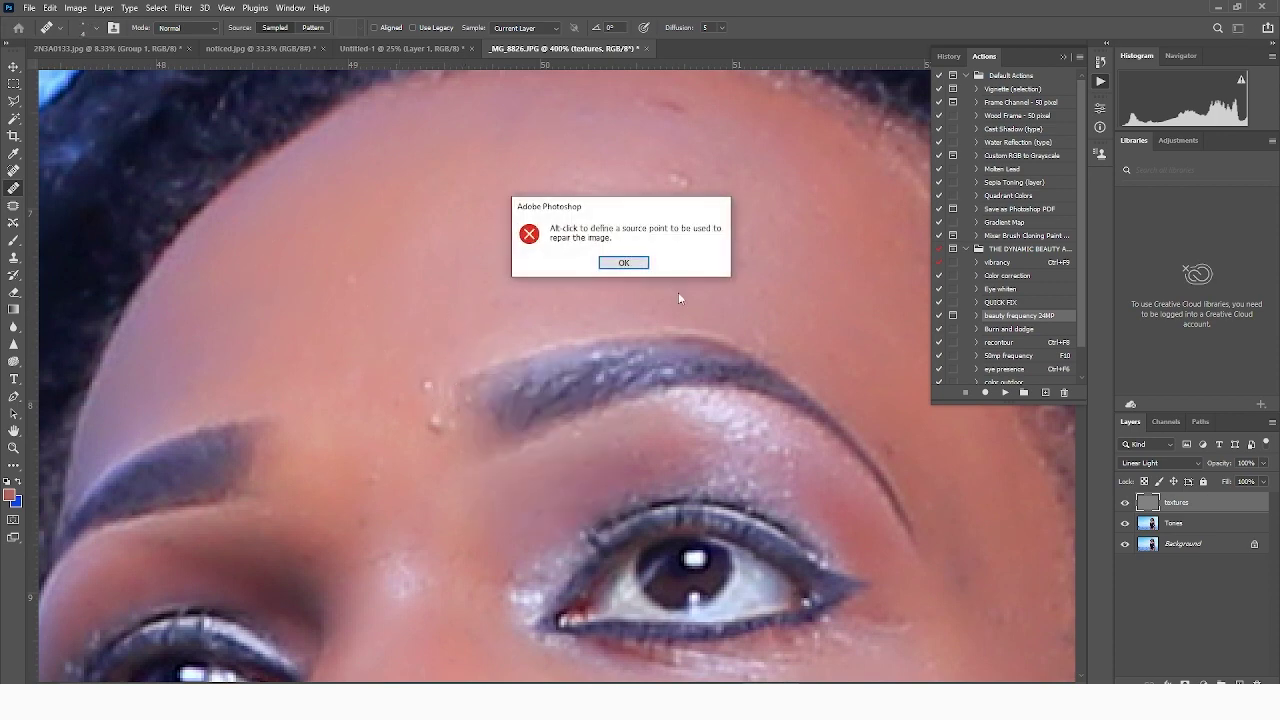
pyautogui.click(636, 263)
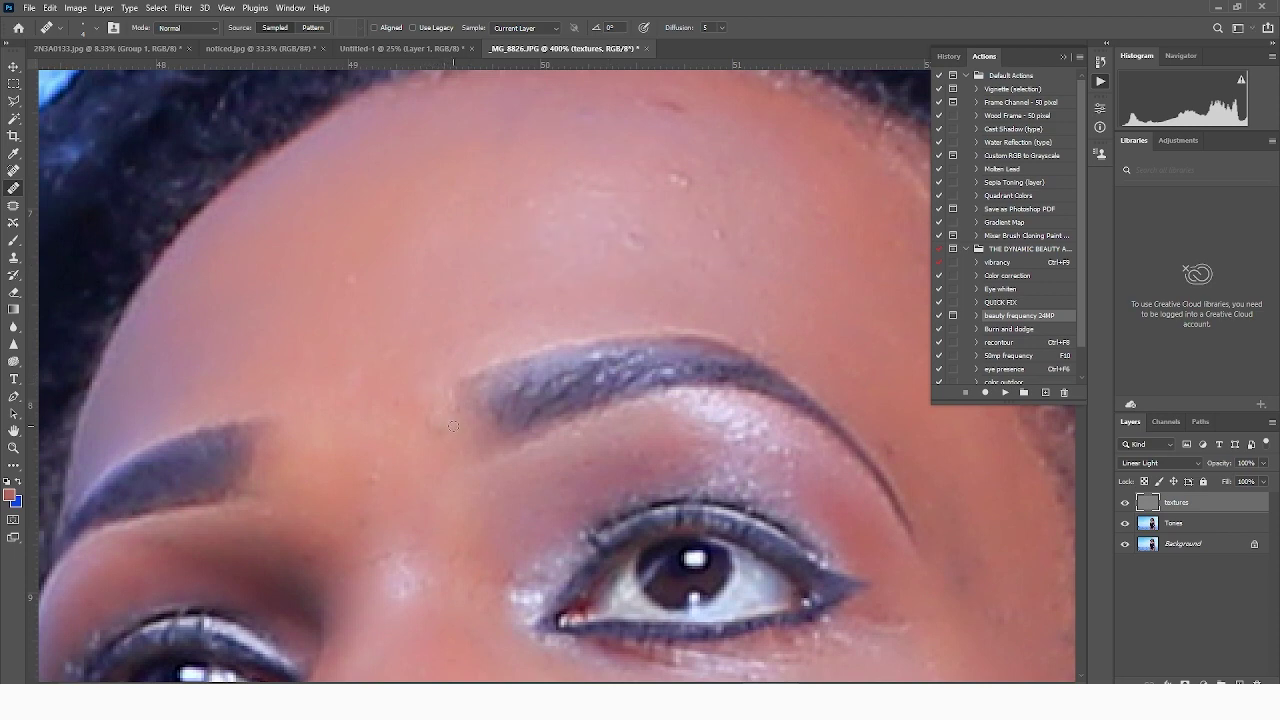
# - Set the Healing Brush size to 9 px and heal the bumps and dark marks on the upper forehead
pyautogui.rightClick(604, 291)
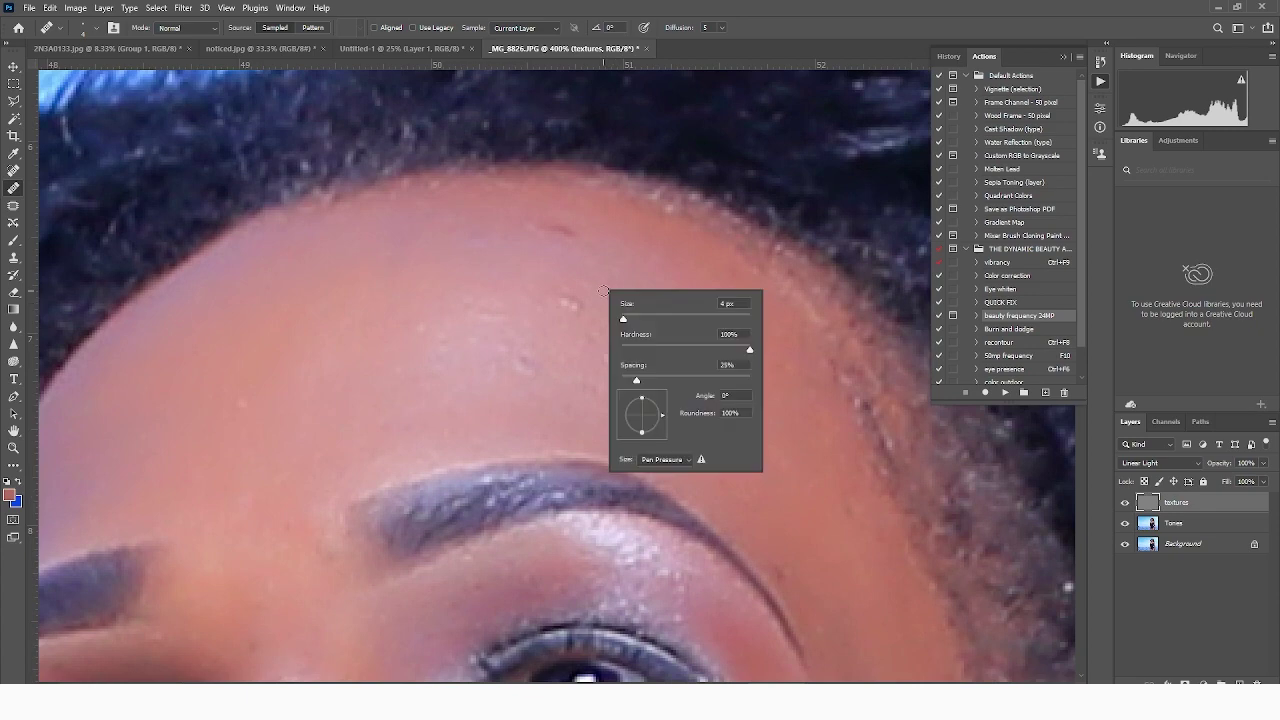
pyautogui.click(597, 313)
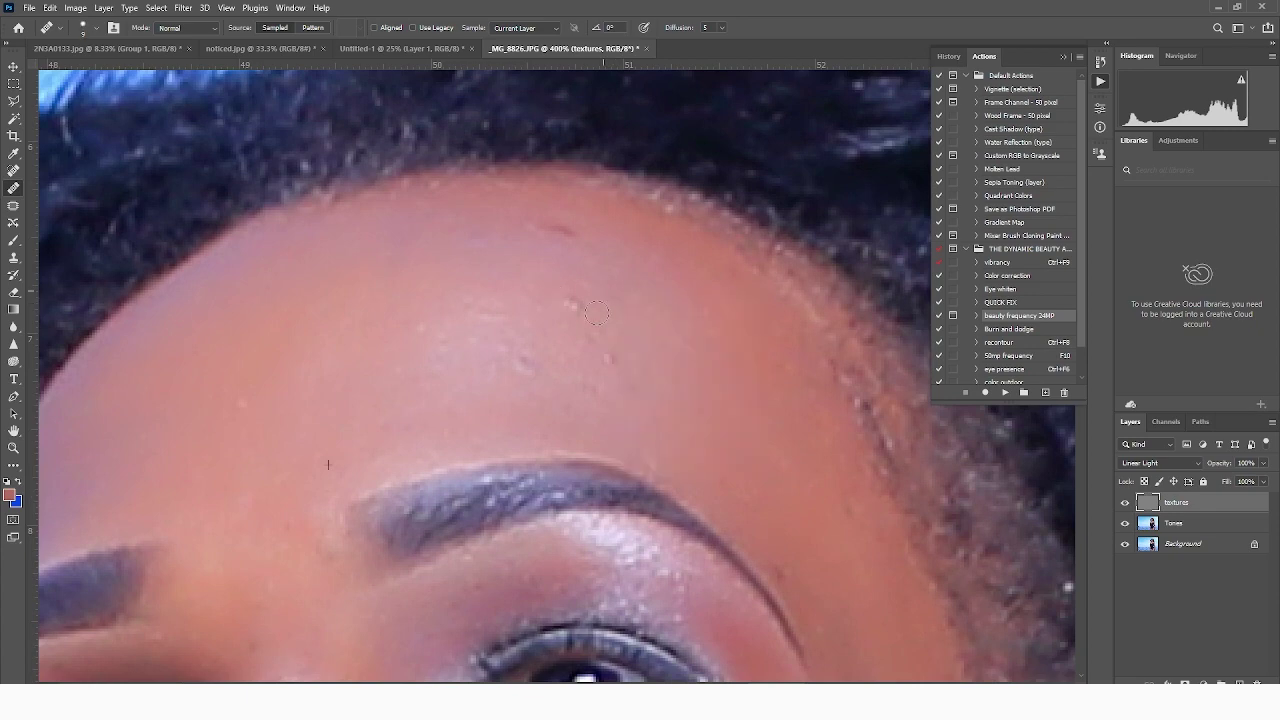
pyautogui.click(553, 225)
pyautogui.moveTo(656, 426); pyautogui.dragTo(623, 294)
pyautogui.moveTo(684, 134); pyautogui.dragTo(680, 362)
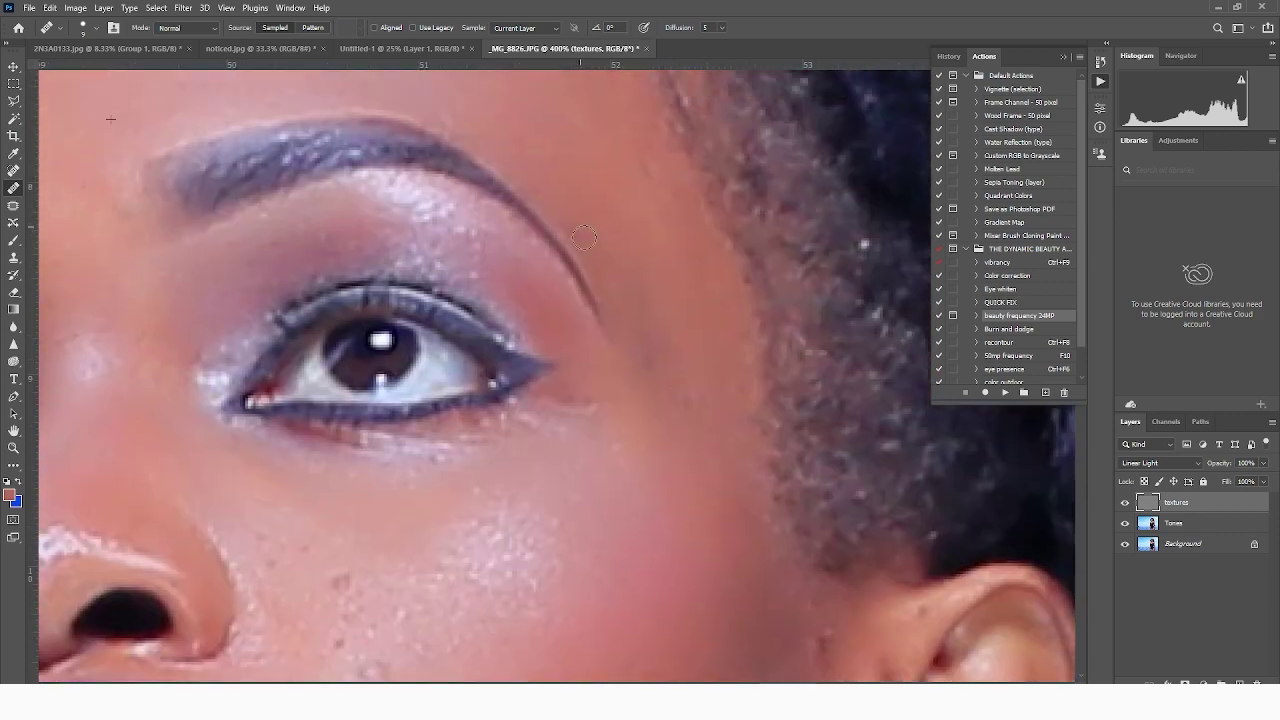
# - Heal the bumps and raised spots on the cheek between the nose, mouth corner and ear
pyautogui.scroll(-5, 679, 249)
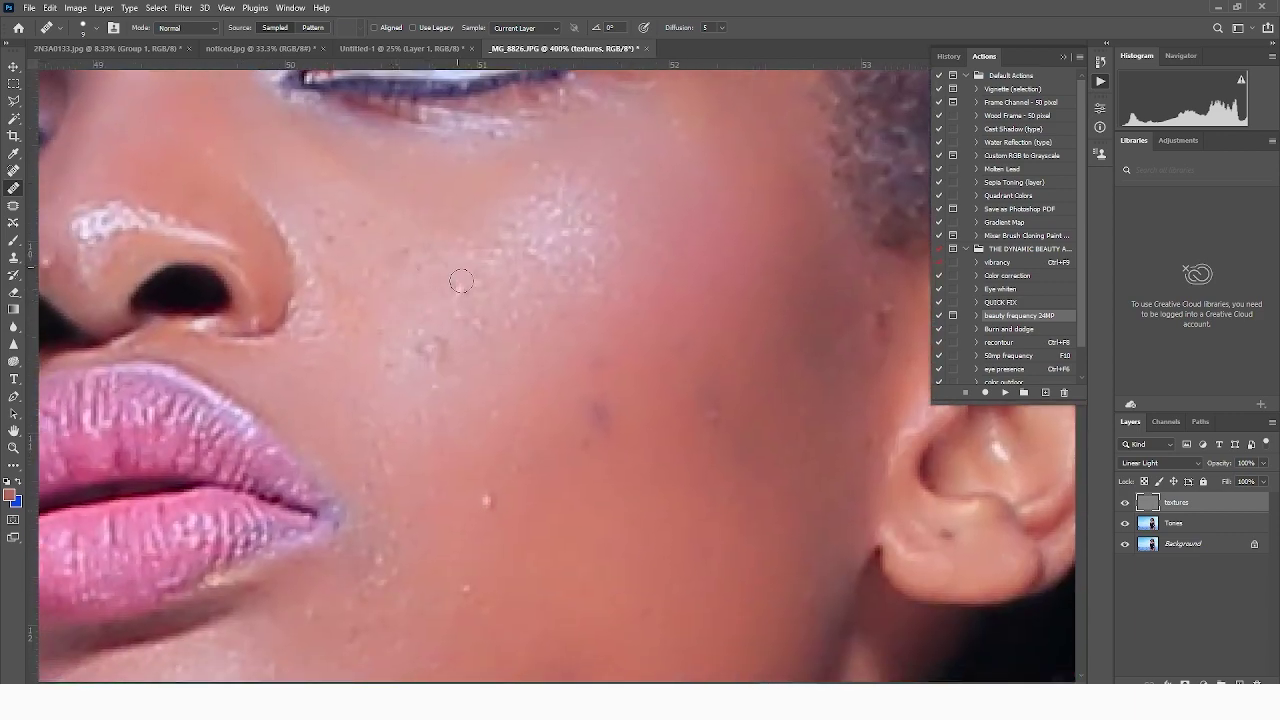
pyautogui.moveTo(442, 345); pyautogui.dragTo(417, 345)
pyautogui.scroll(-3, 666, 396)
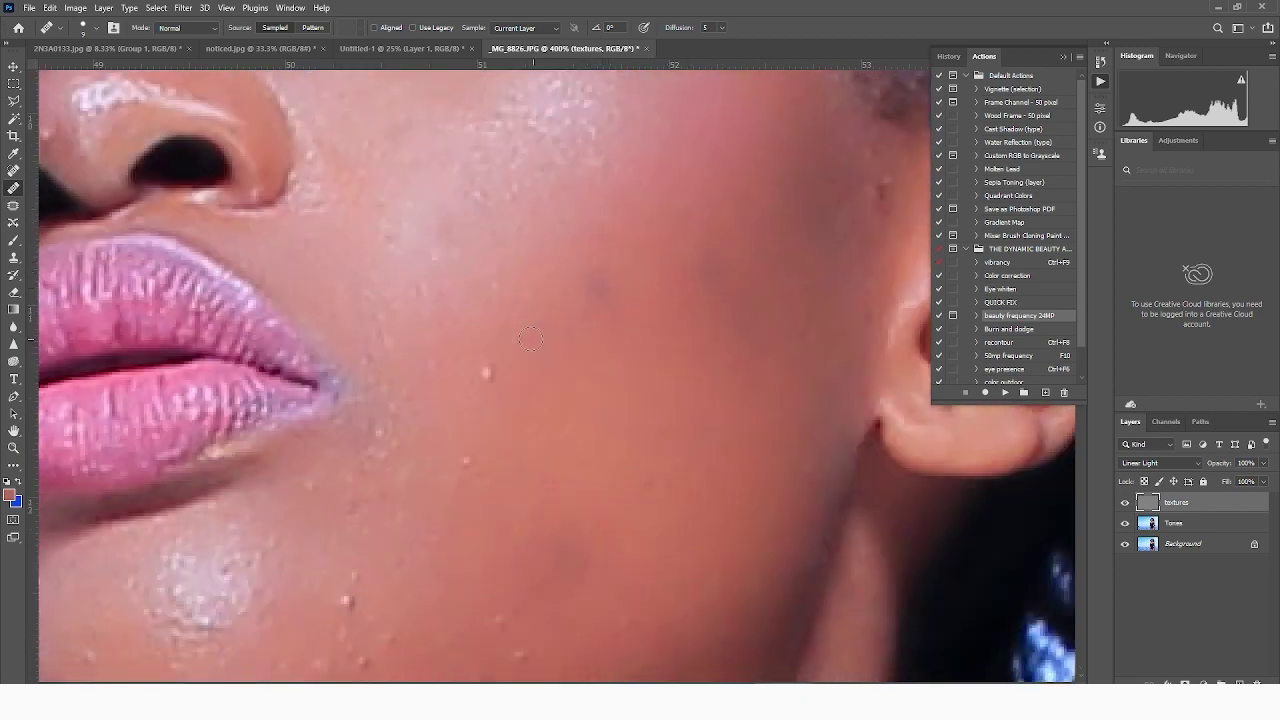
pyautogui.click(489, 370)
pyautogui.moveTo(433, 361); pyautogui.dragTo(530, 321)
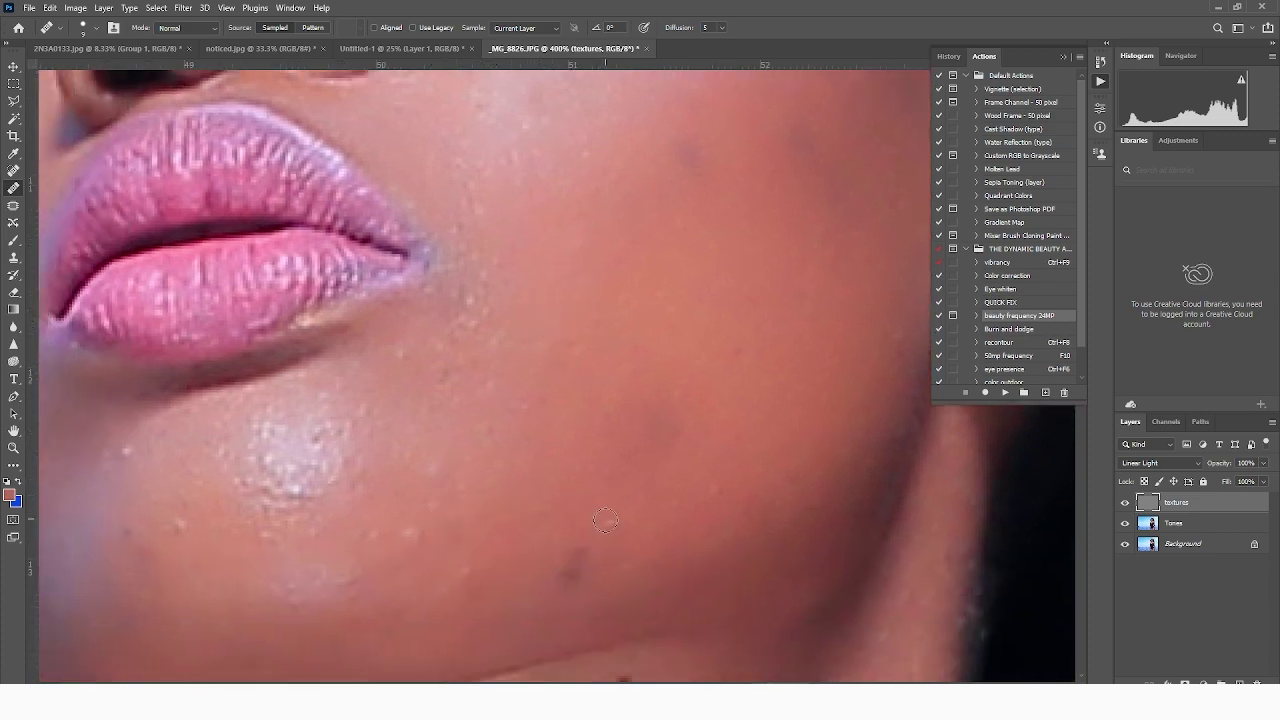
# - Heal the blemishes on the chin and jaw and the dark mole on the neck under the jawline
pyautogui.moveTo(602, 662); pyautogui.dragTo(660, 429)
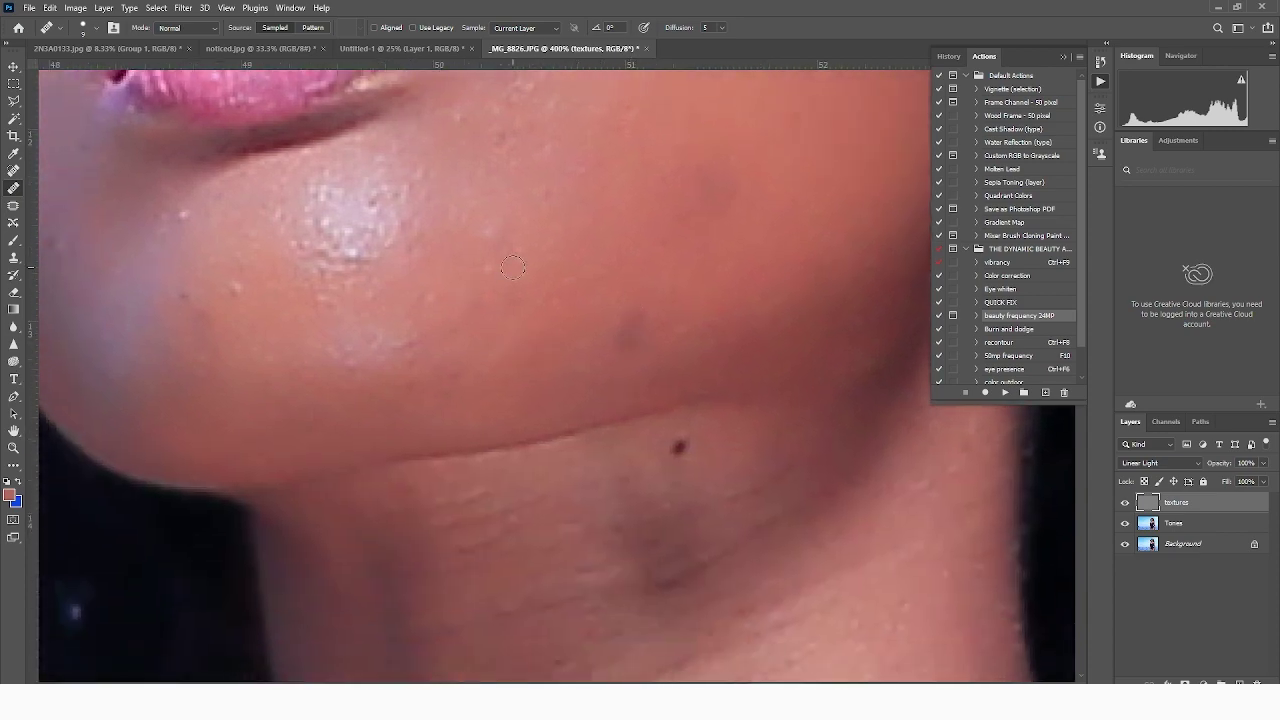
pyautogui.moveTo(350, 234); pyautogui.dragTo(672, 320)
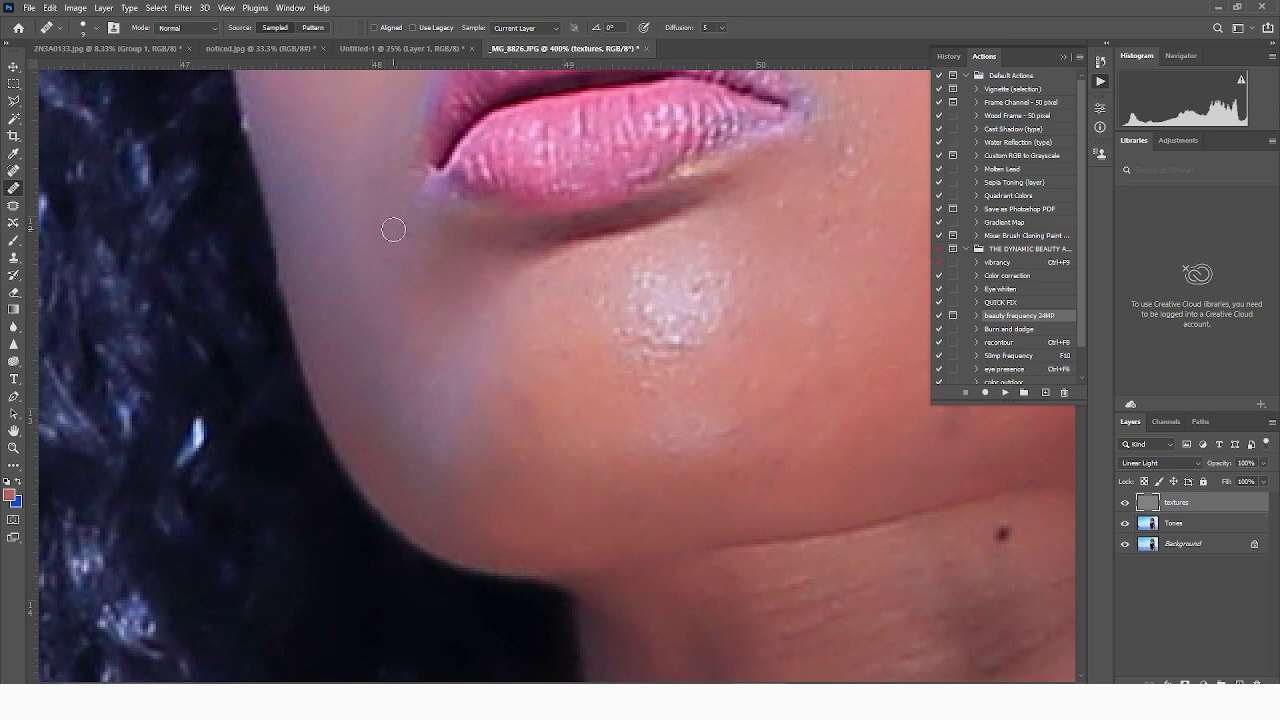
pyautogui.moveTo(596, 350); pyautogui.dragTo(323, 269)
pyautogui.moveTo(490, 310); pyautogui.dragTo(422, 306)
pyautogui.click(340, 373)
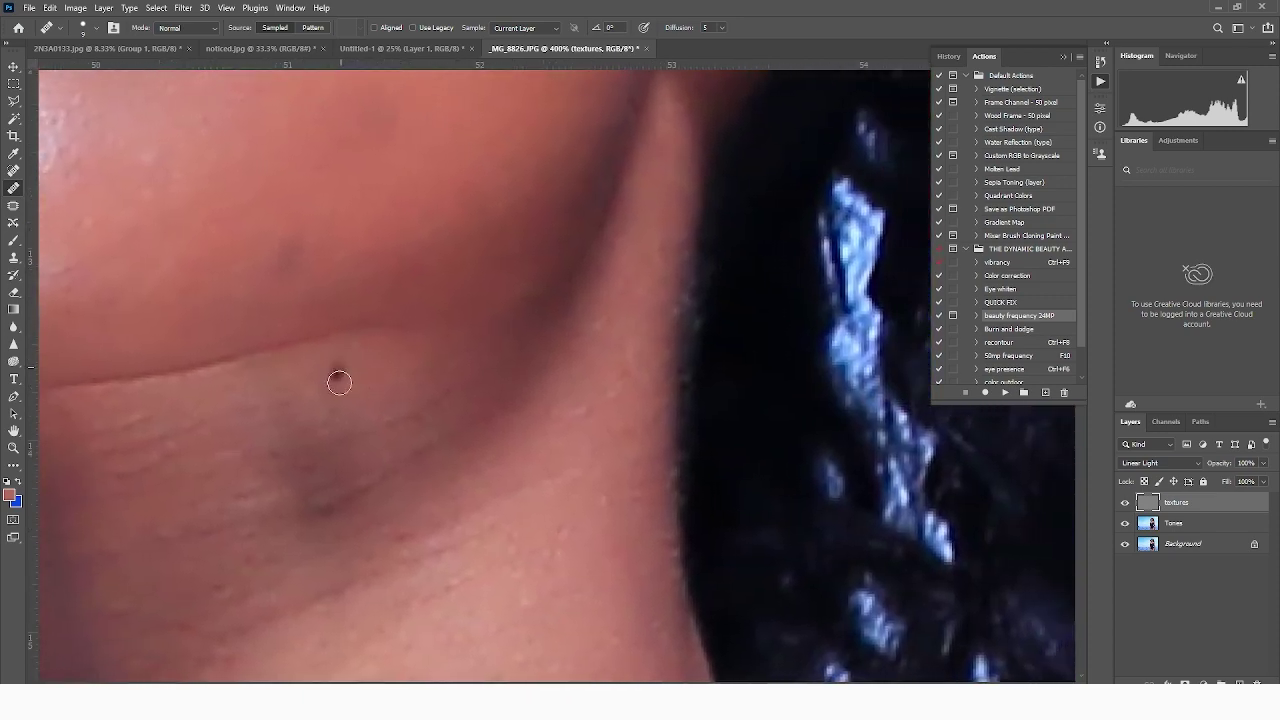
pyautogui.moveTo(284, 218); pyautogui.dragTo(402, 328)
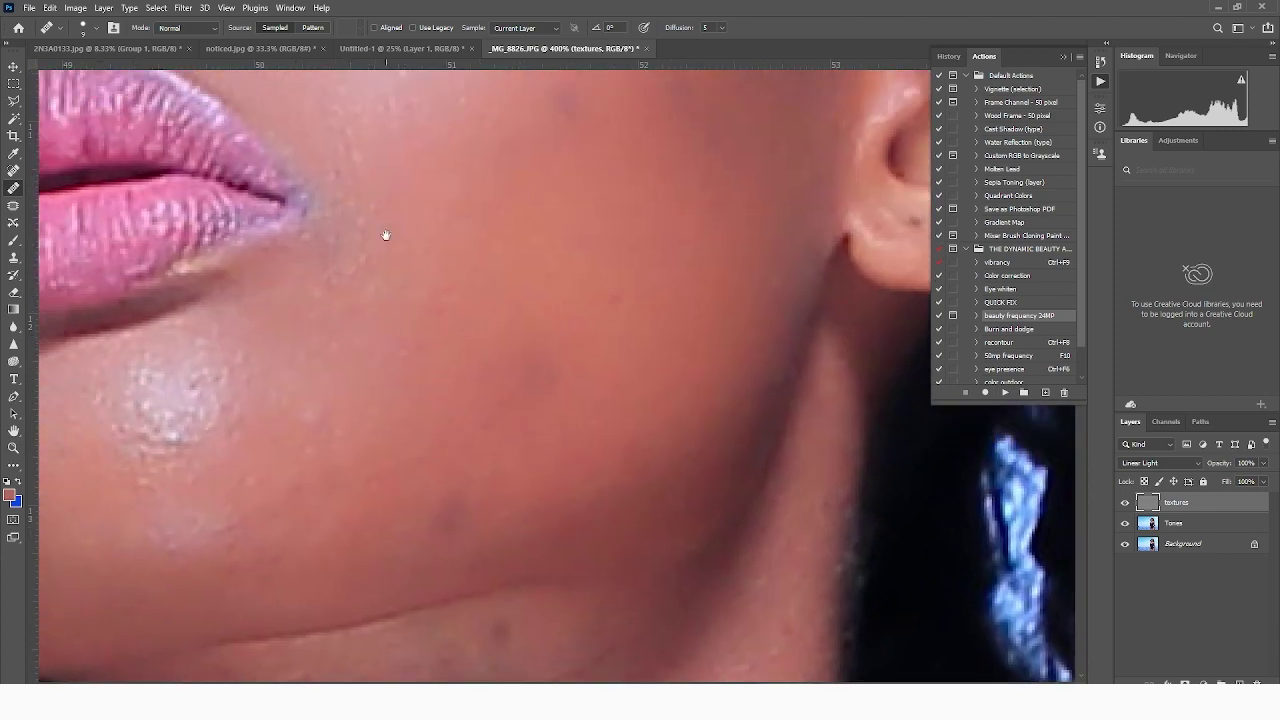
# - Heal the small texture flaws around the bridge of the nose between the eyes
pyautogui.moveTo(386, 235); pyautogui.dragTo(494, 434)
pyautogui.moveTo(486, 269); pyautogui.dragTo(621, 368)
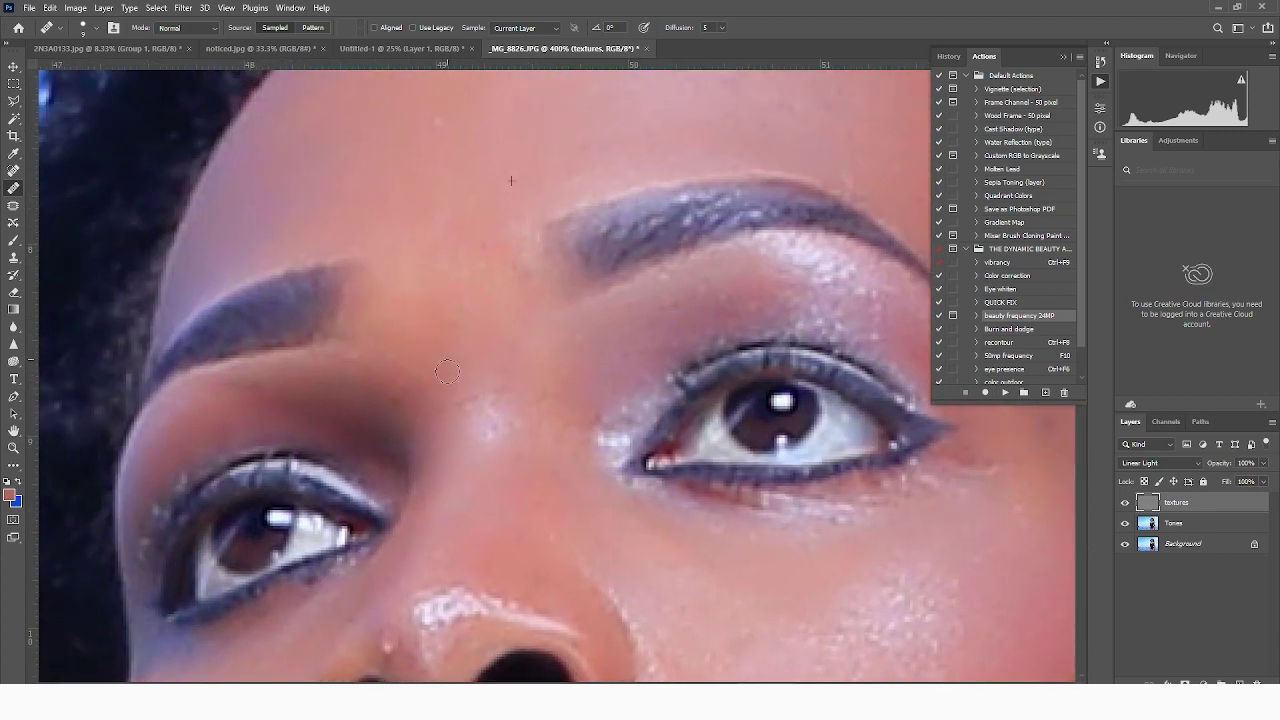
pyautogui.click(447, 371)
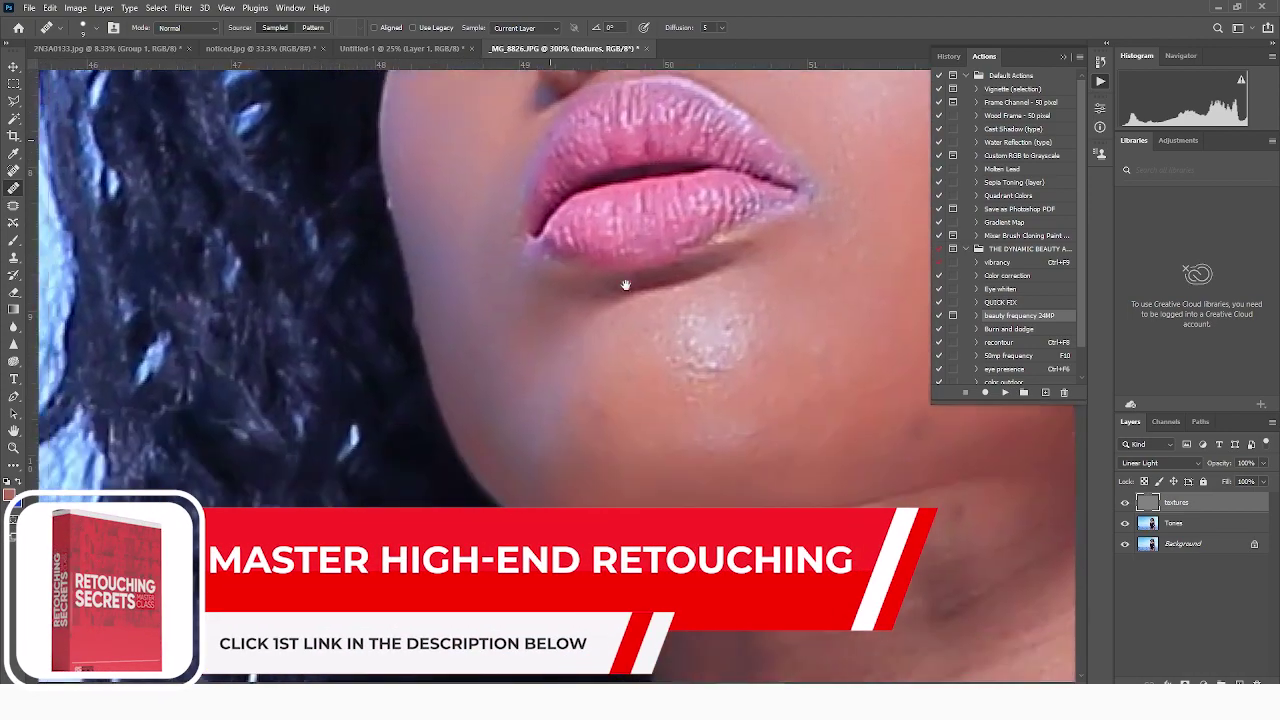
# - Enlarge the Healing Brush to 31 px and heal the texture blemishes on the arm beside the swimsuit's waist
pyautogui.scroll(-3, 626, 285)
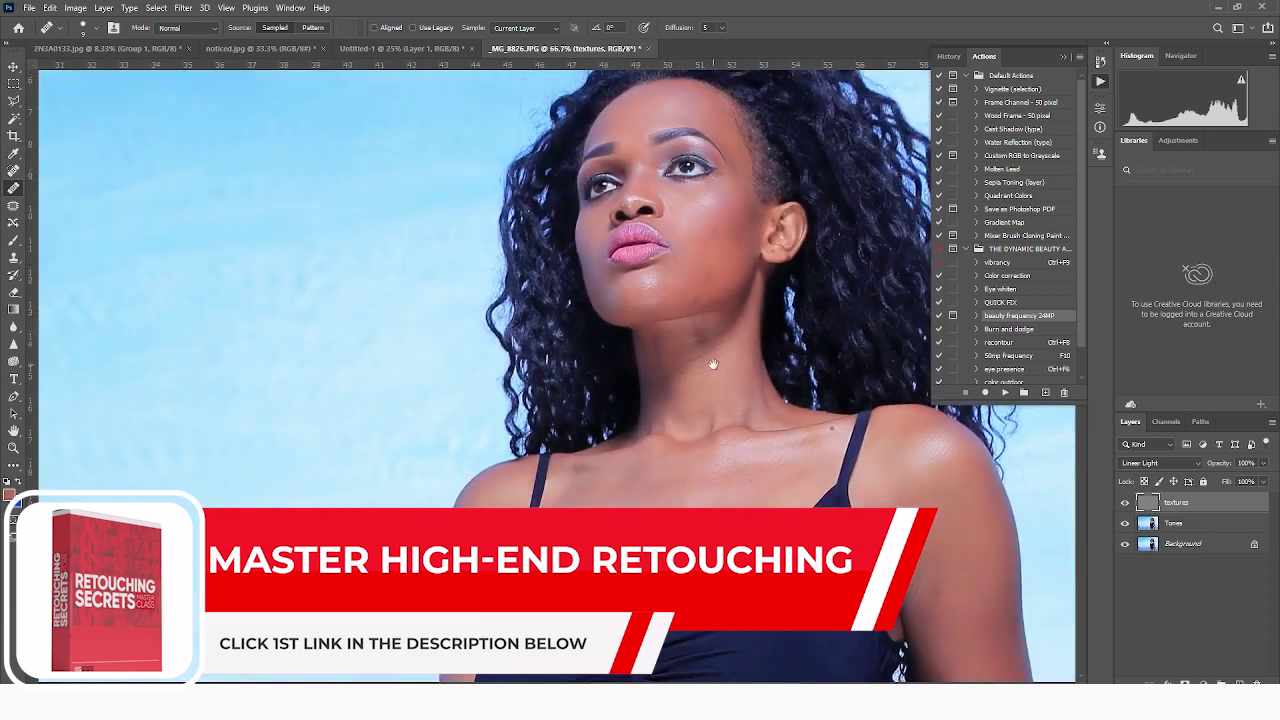
pyautogui.moveTo(711, 366); pyautogui.dragTo(652, 210)
pyautogui.rightClick(425, 307)
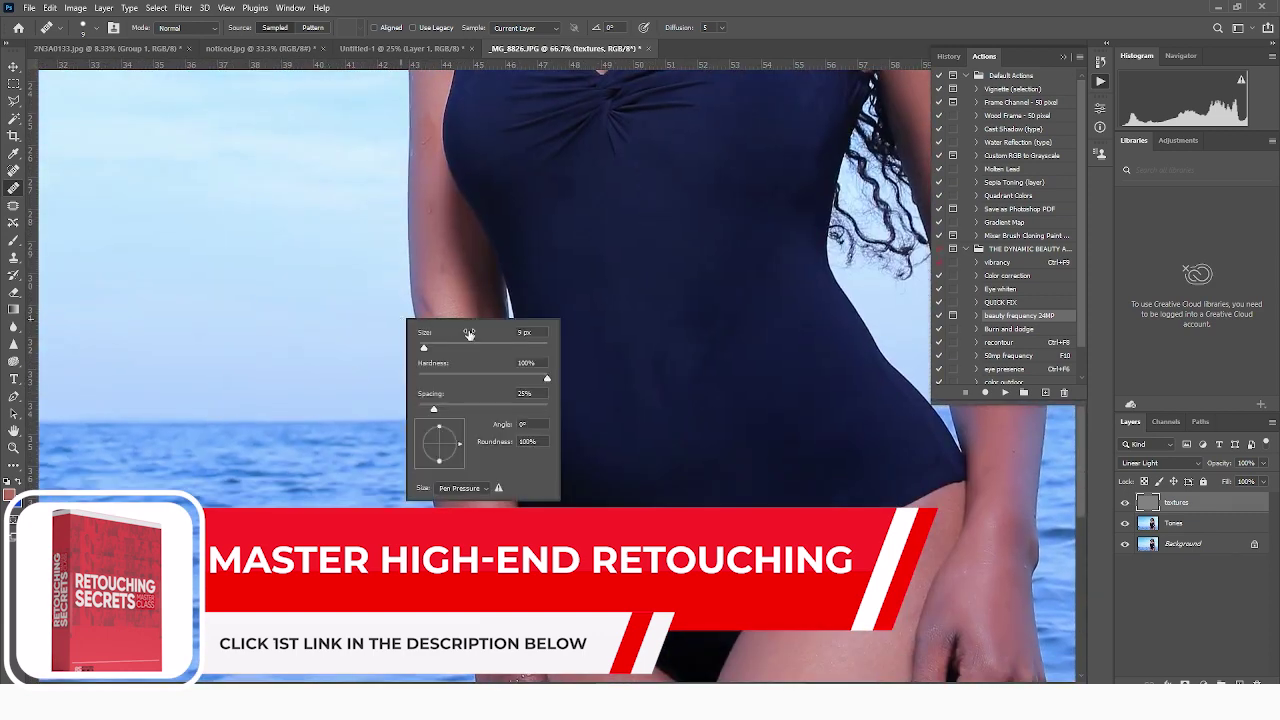
pyautogui.click(438, 348)
pyautogui.click(421, 298)
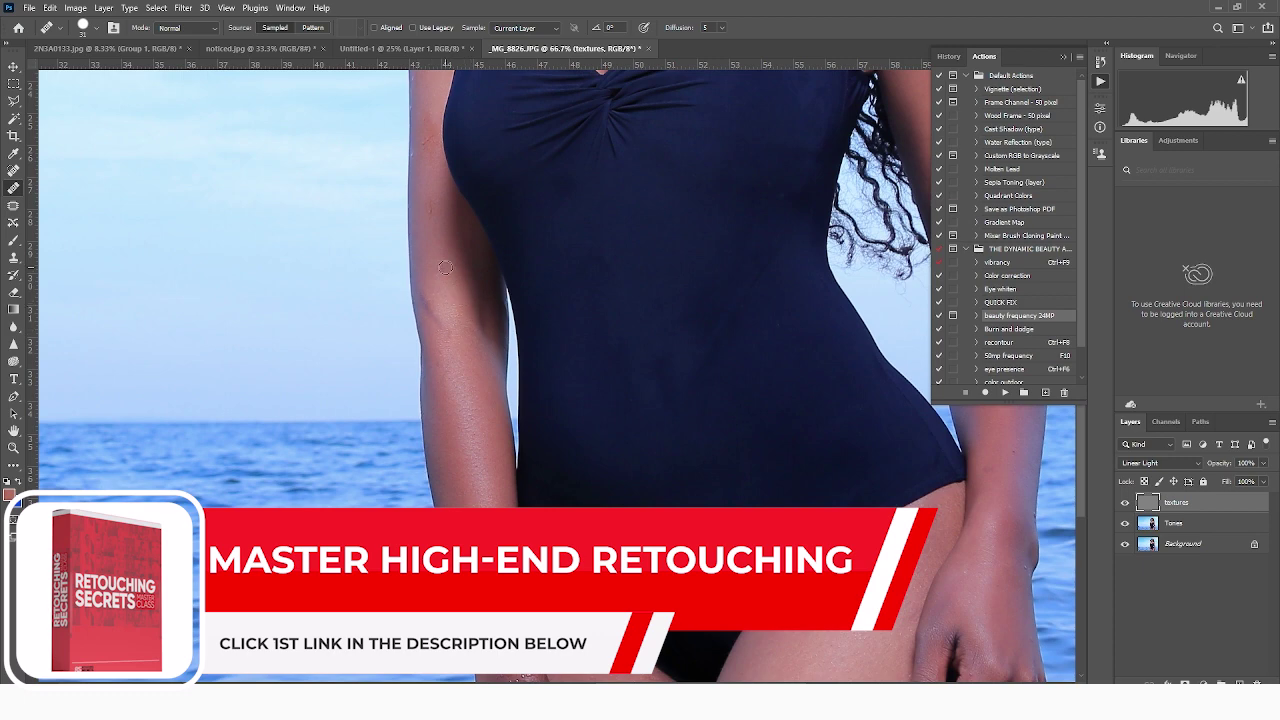
# - Heal the texture blemishes on the other upper arm near the armpit
pyautogui.scroll(5, 445, 267)
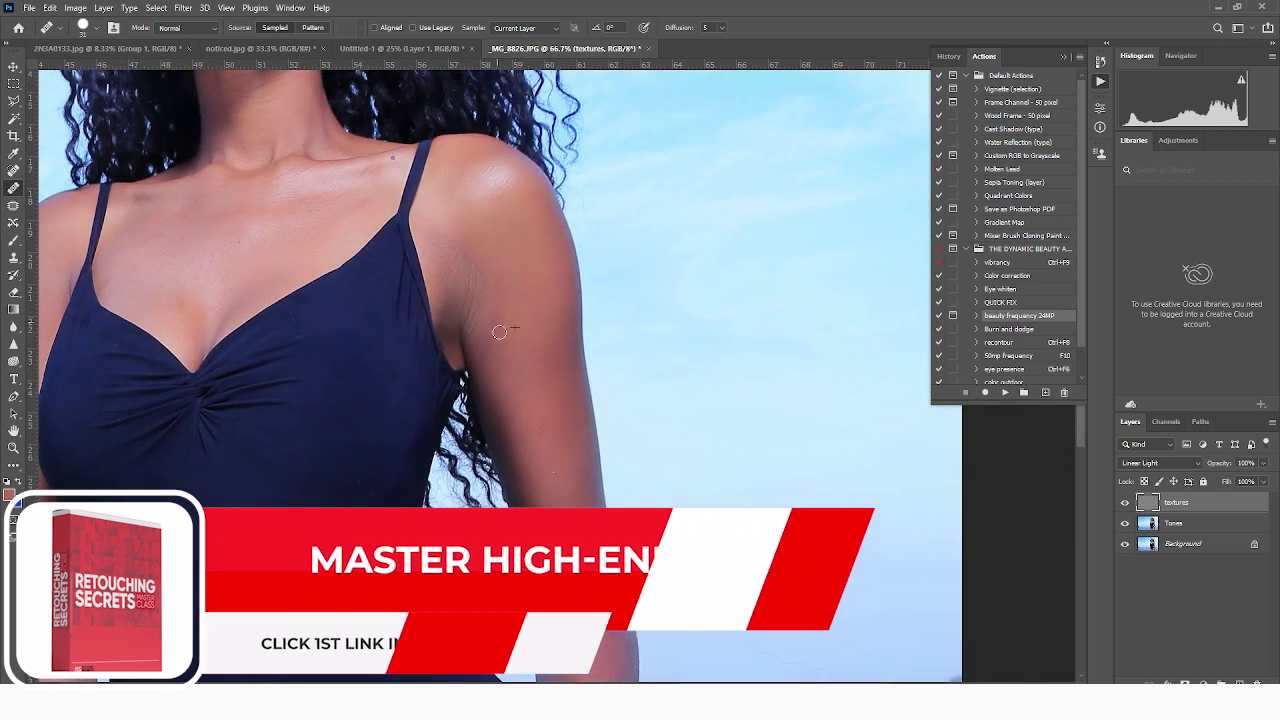
pyautogui.moveTo(455, 210); pyautogui.dragTo(541, 371)
pyautogui.moveTo(388, 246); pyautogui.dragTo(537, 334)
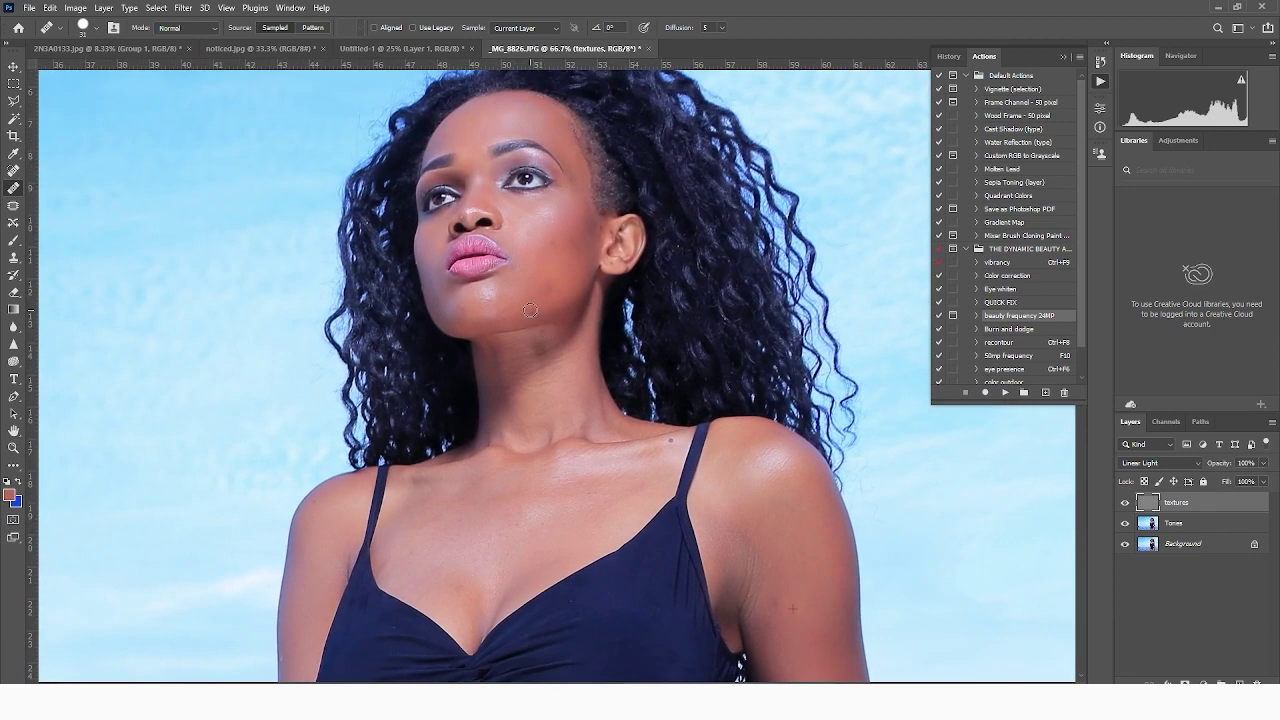
pyautogui.moveTo(540, 241); pyautogui.dragTo(550, 269)
# - Reduce the Healing Brush size and heal the small bump on the side of the nose
pyautogui.press('z')
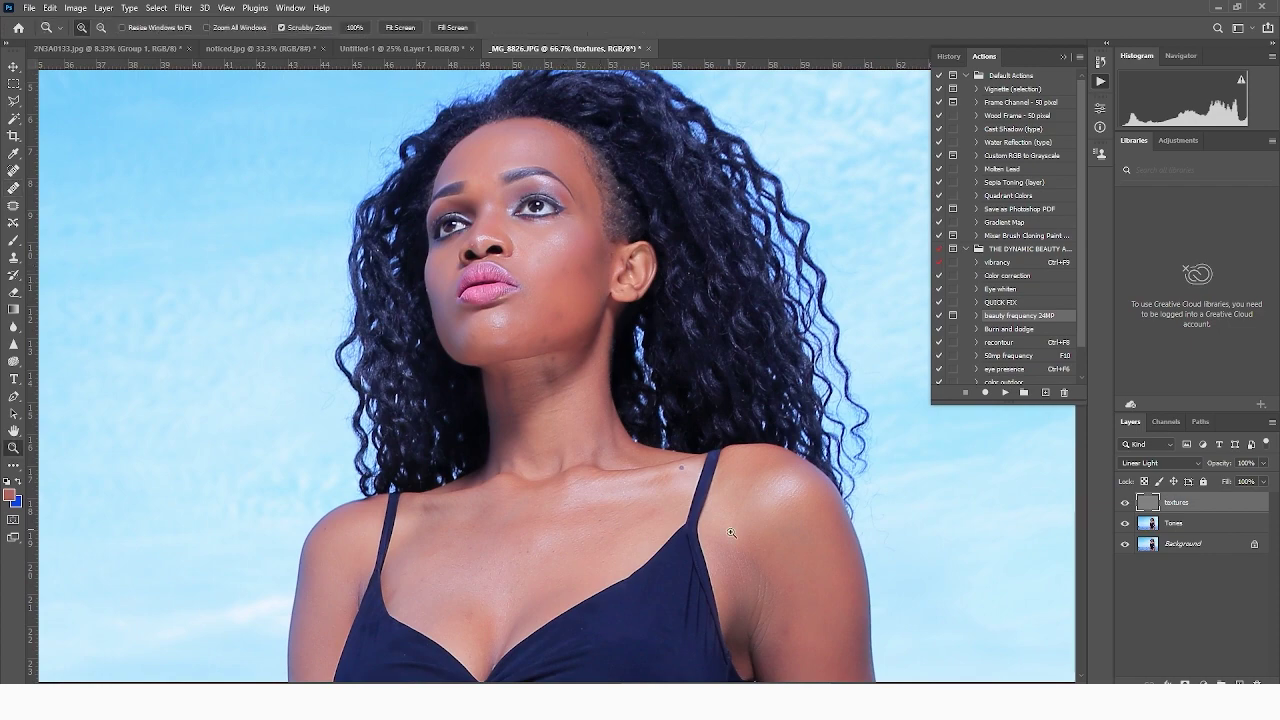
pyautogui.moveTo(414, 242); pyautogui.dragTo(565, 276)
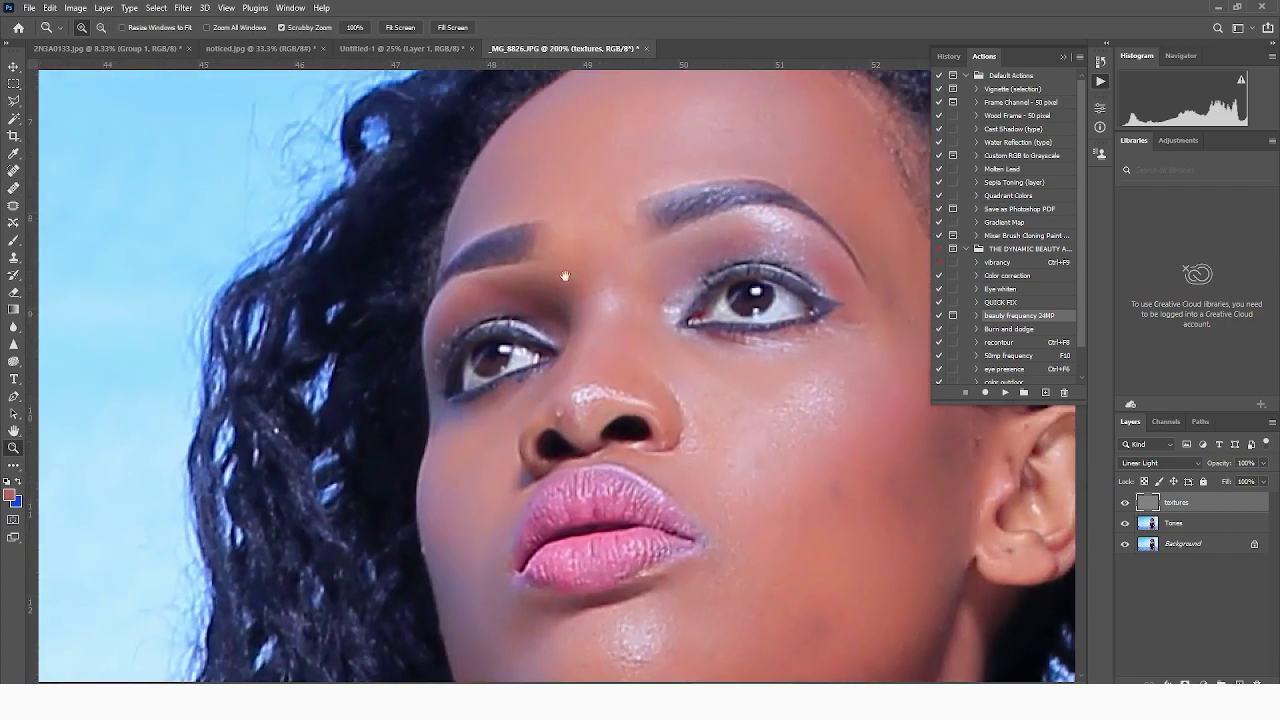
pyautogui.click(13, 187)
pyautogui.rightClick(577, 403)
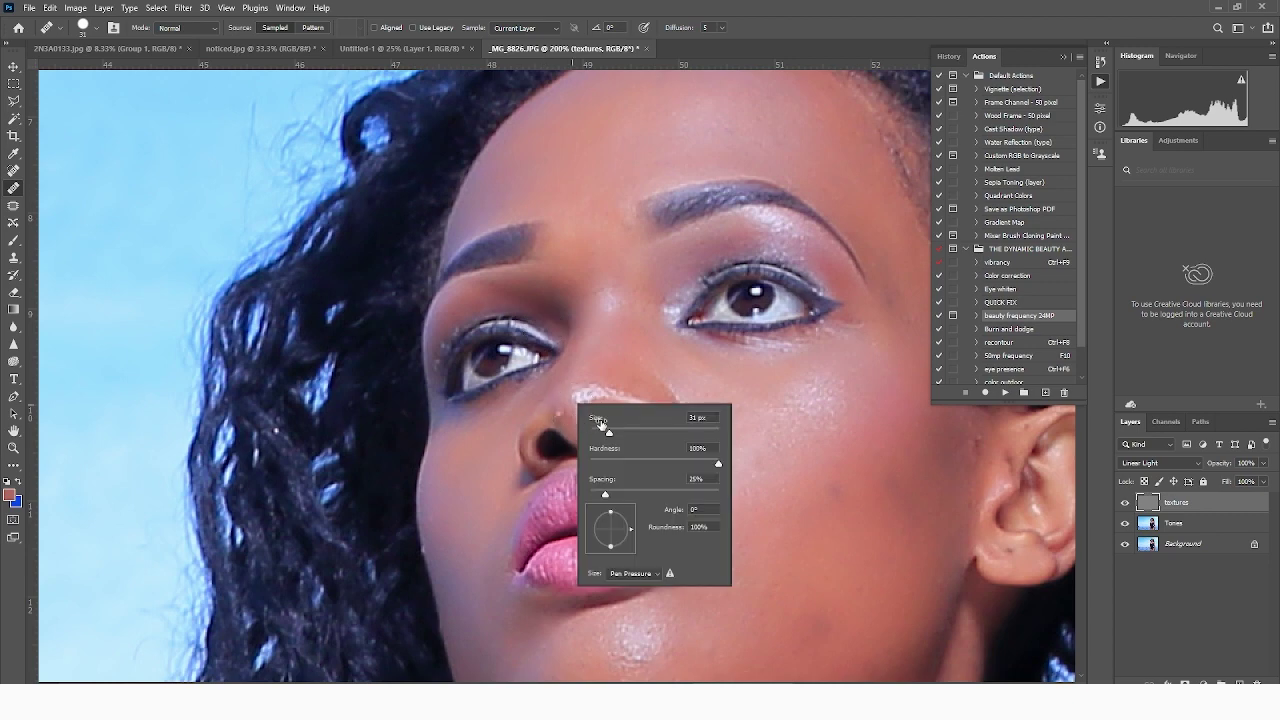
pyautogui.click(599, 431)
pyautogui.click(561, 417)
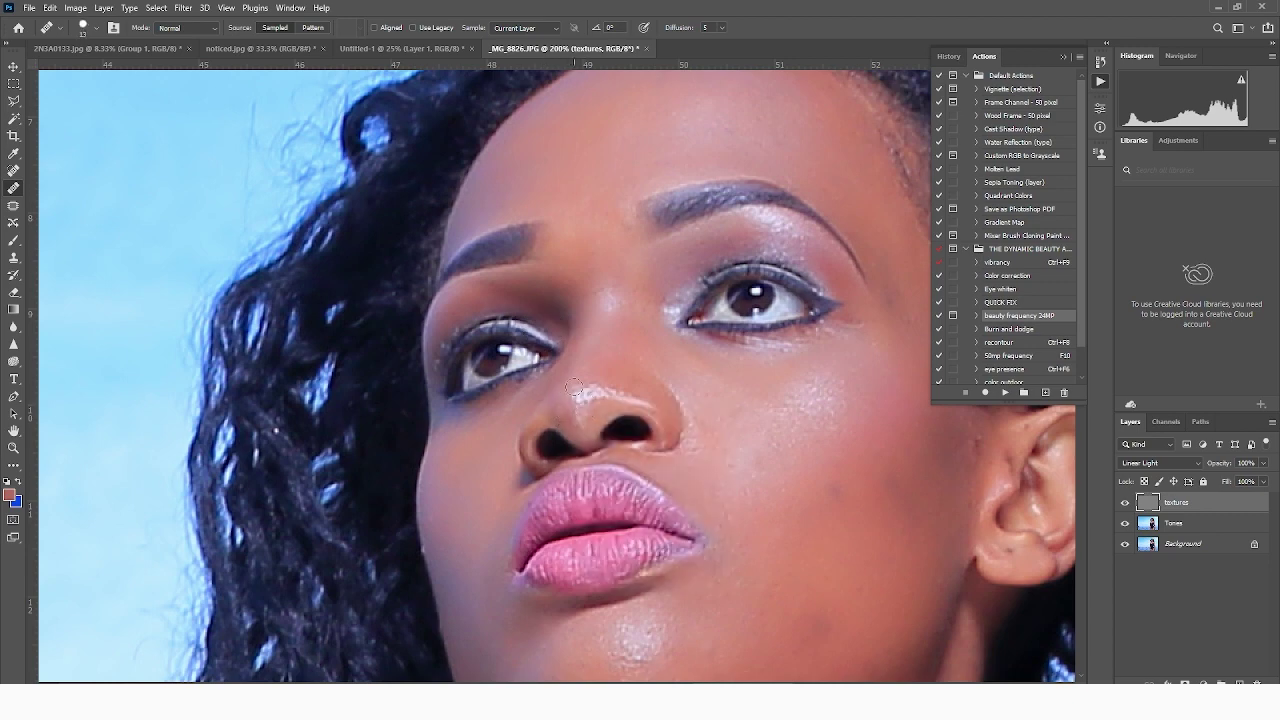
# - Make the Tones layer active and choose the freehand Lasso tool
pyautogui.scroll(3, 652, 328)
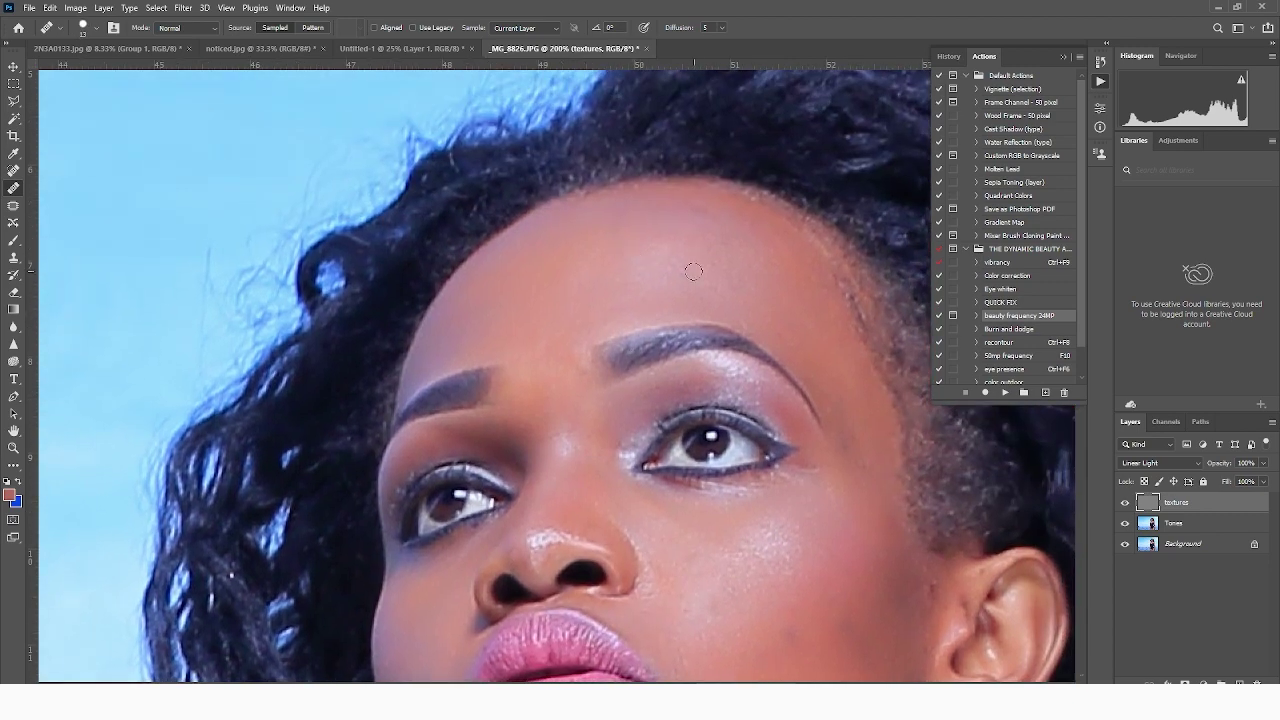
pyautogui.moveTo(851, 380); pyautogui.dragTo(817, 291)
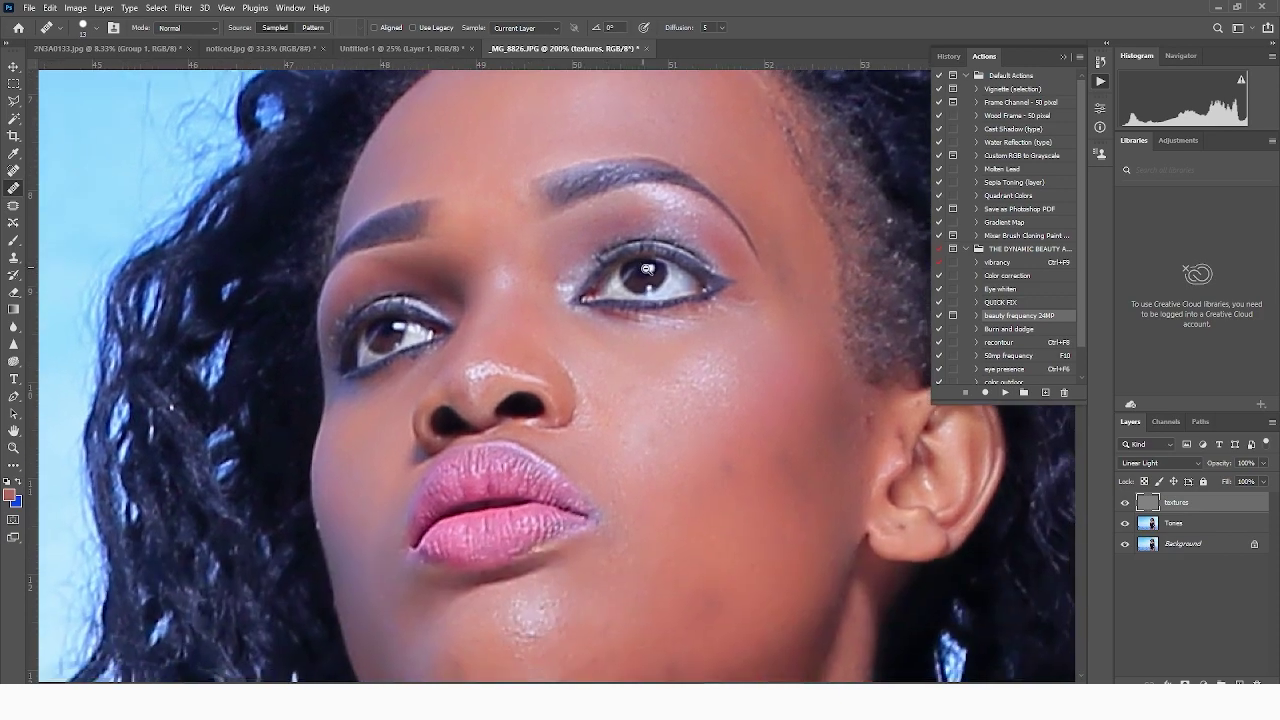
pyautogui.hotkey('ctrl', '-')
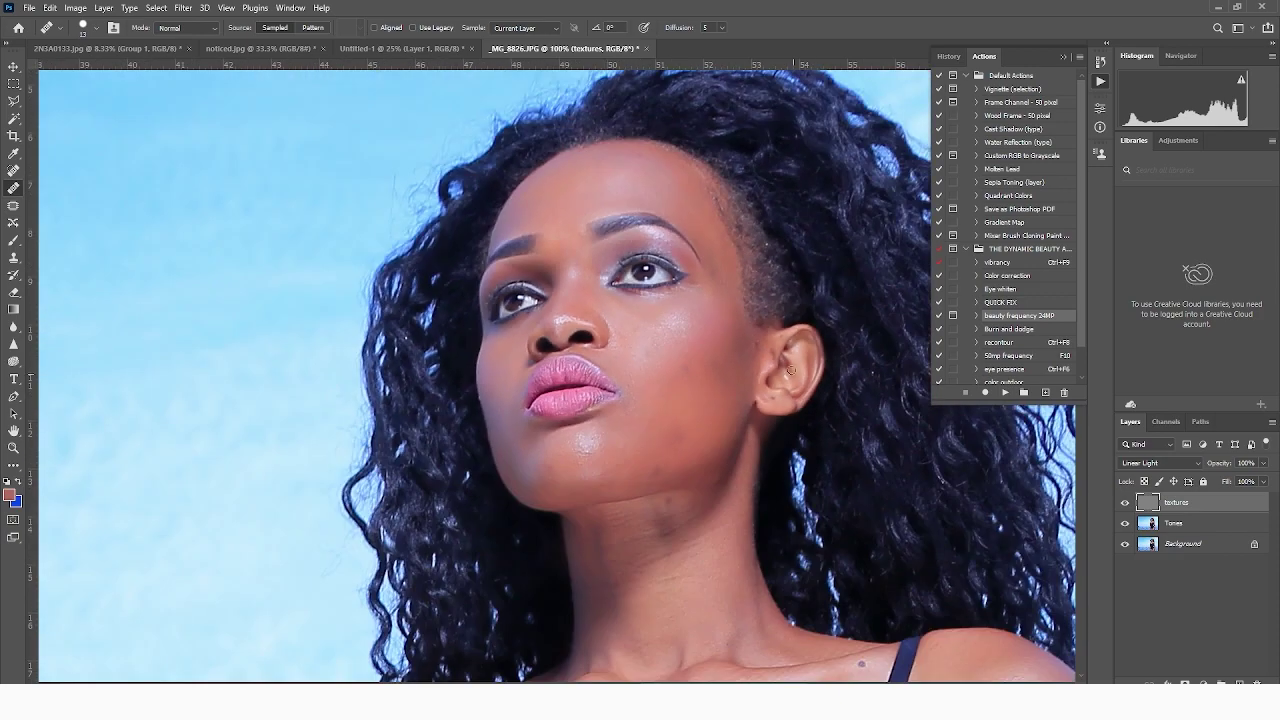
pyautogui.click(1207, 528)
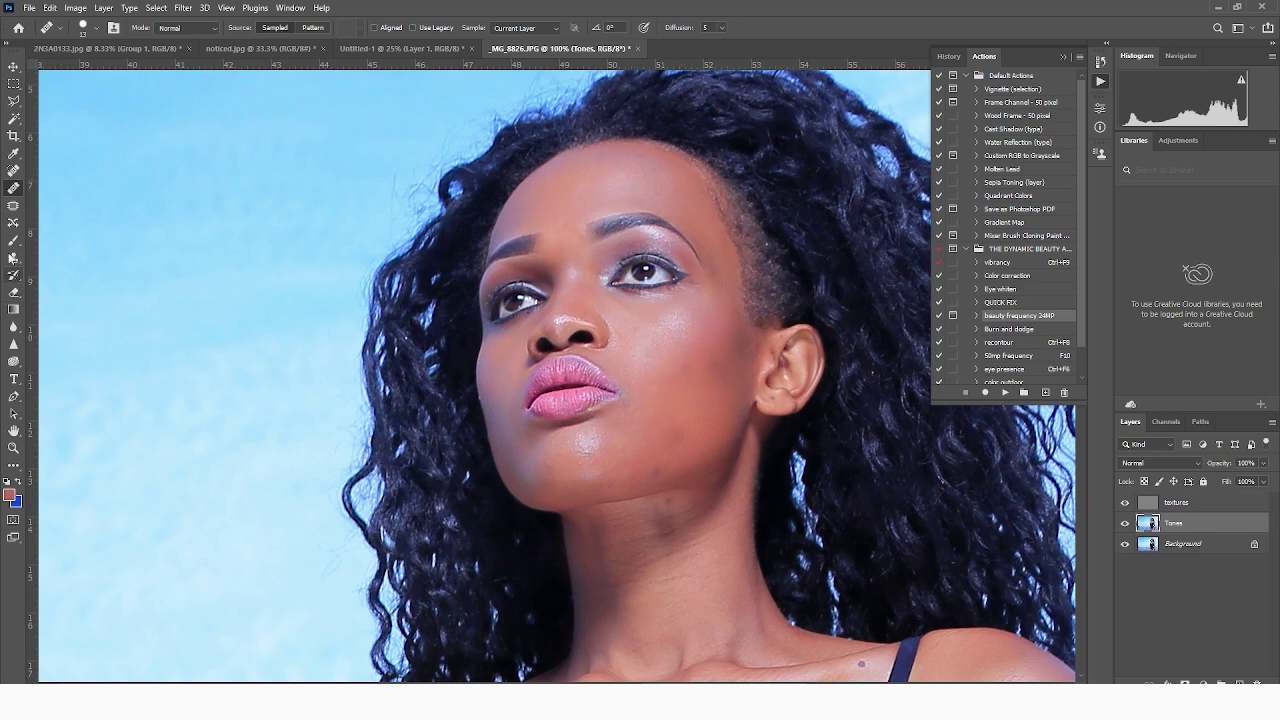
pyautogui.click(13, 101)
pyautogui.rightClick(13, 101)
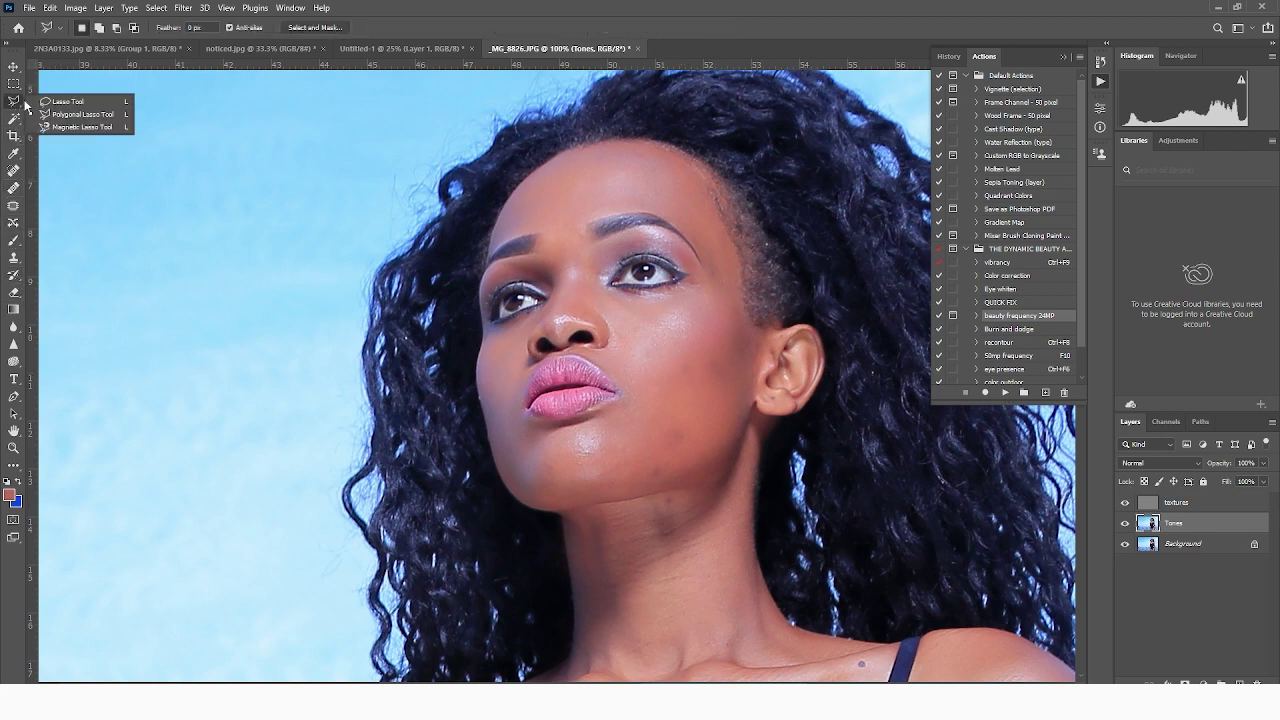
pyautogui.click(63, 104)
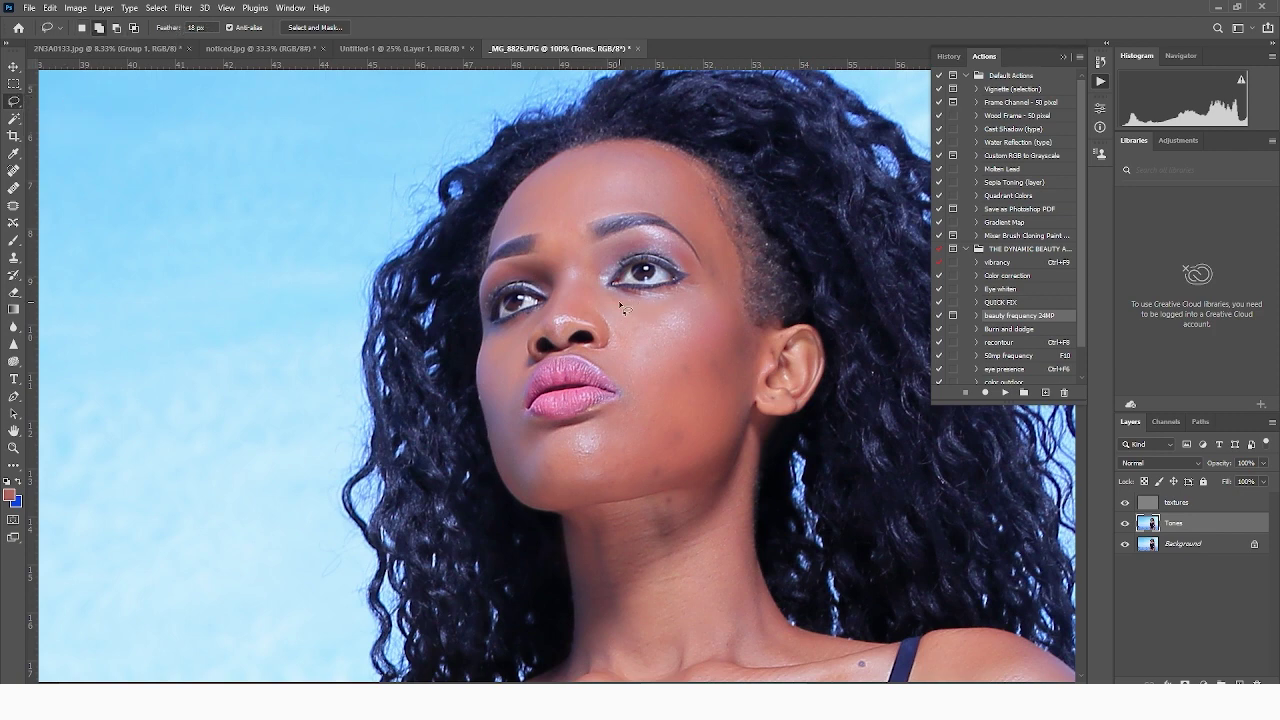
# - Lasso the cheek below the eye on the Tones layer, soften it with a Gaussian Blur and deselect
pyautogui.moveTo(610, 298)
pyautogui.mouseDown()
pyautogui.moveTo(662, 305)
pyautogui.moveTo(728, 280)
pyautogui.moveTo(738, 322)
pyautogui.moveTo(718, 395)
pyautogui.moveTo(644, 426)
pyautogui.mouseUp()
pyautogui.moveTo(607, 310); pyautogui.dragTo(607, 310)
pyautogui.click(183, 8)
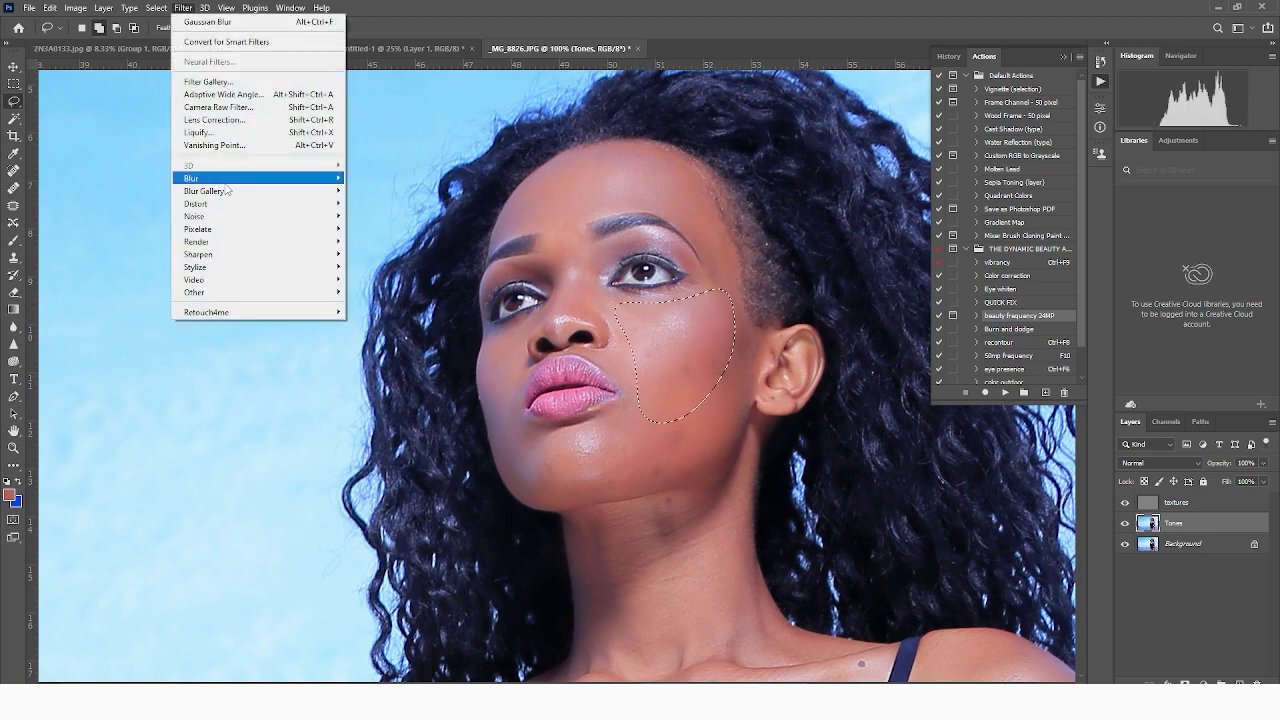
pyautogui.moveTo(300, 178)
pyautogui.click(400, 229)
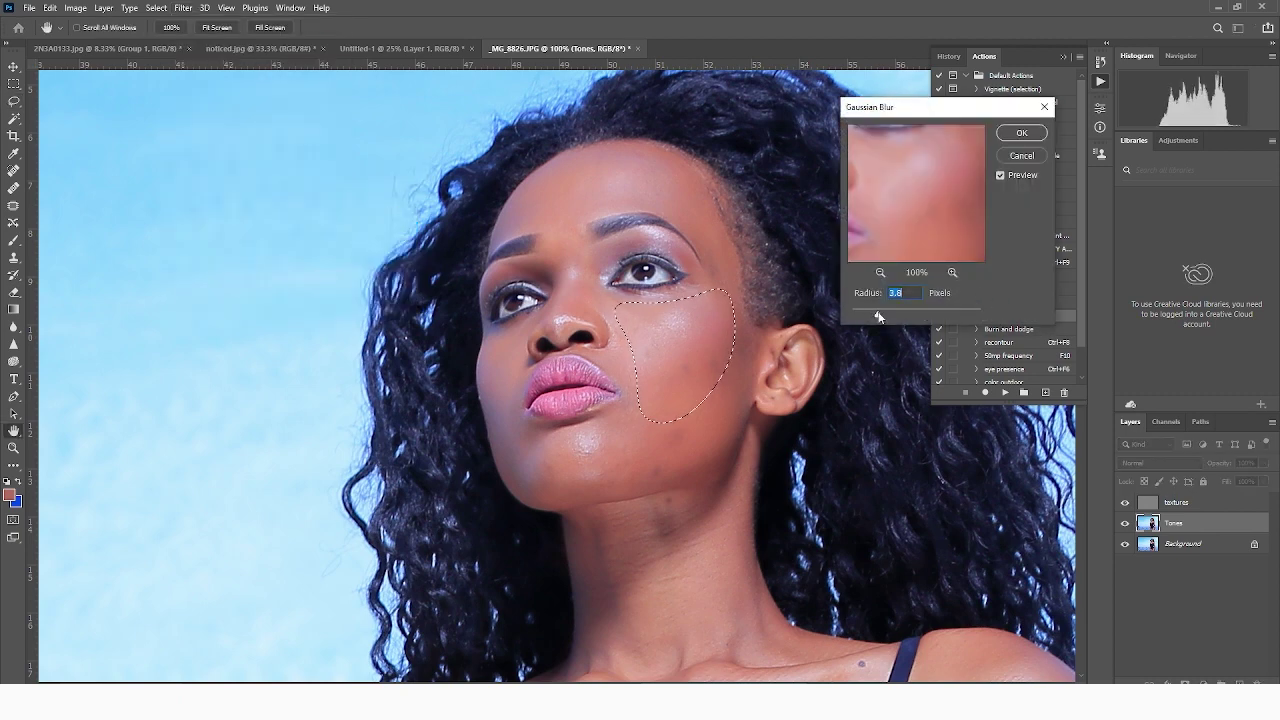
pyautogui.moveTo(878, 316); pyautogui.dragTo(891, 317)
pyautogui.click(1021, 133)
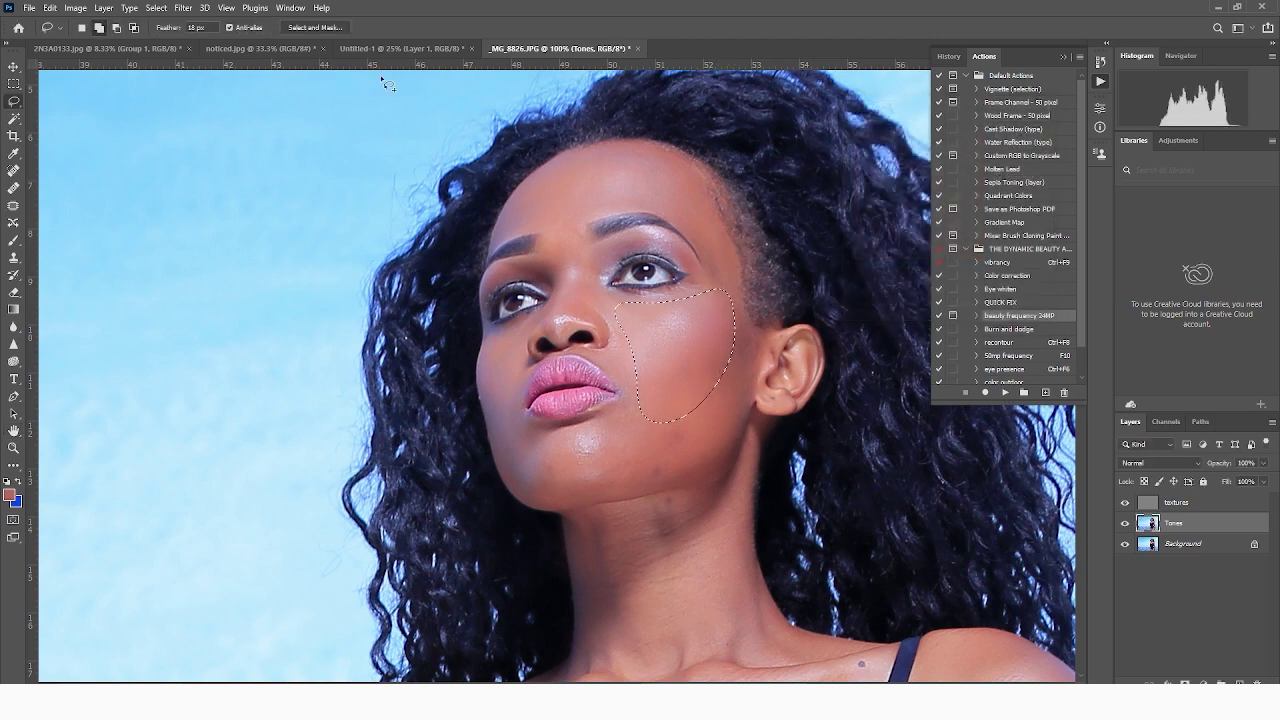
pyautogui.hotkey('ctrl', 'd')
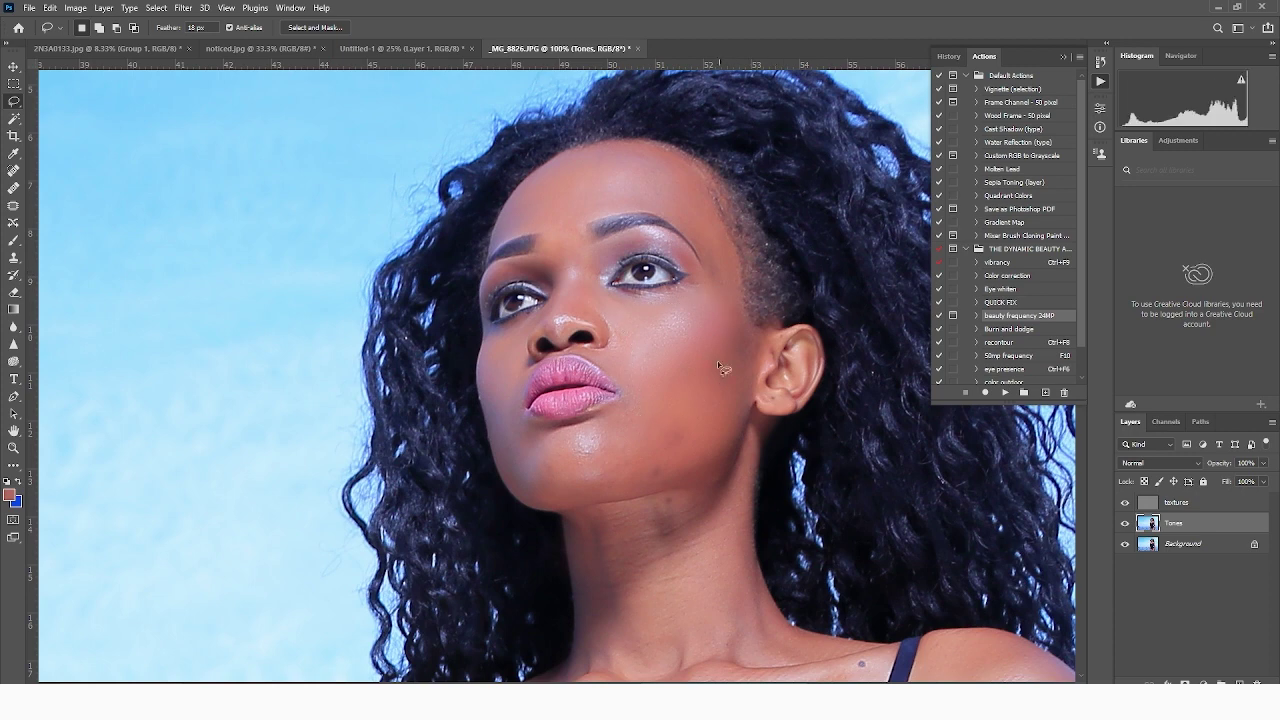
# - Lasso the lower jaw, the chin and the far cheek one after another, repeating the Gaussian Blur on each
pyautogui.moveTo(643, 428)
pyautogui.mouseDown()
pyautogui.moveTo(630, 472)
pyautogui.moveTo(688, 484)
pyautogui.moveTo(722, 440)
pyautogui.moveTo(734, 345)
pyautogui.mouseUp()
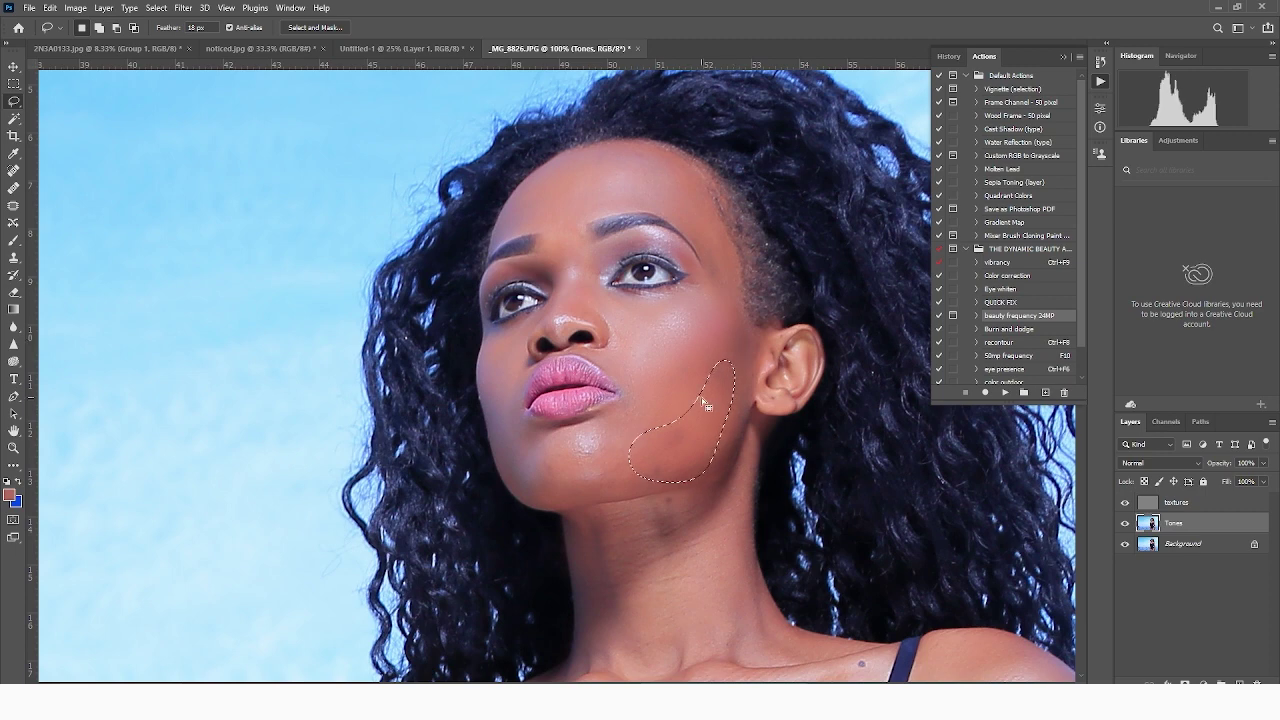
pyautogui.moveTo(668, 405)
pyautogui.mouseDown()
pyautogui.moveTo(804, 389)
pyautogui.moveTo(658, 414)
pyautogui.moveTo(659, 472)
pyautogui.moveTo(737, 424)
pyautogui.moveTo(662, 458)
pyautogui.moveTo(796, 464)
pyautogui.moveTo(780, 416)
pyautogui.mouseUp()
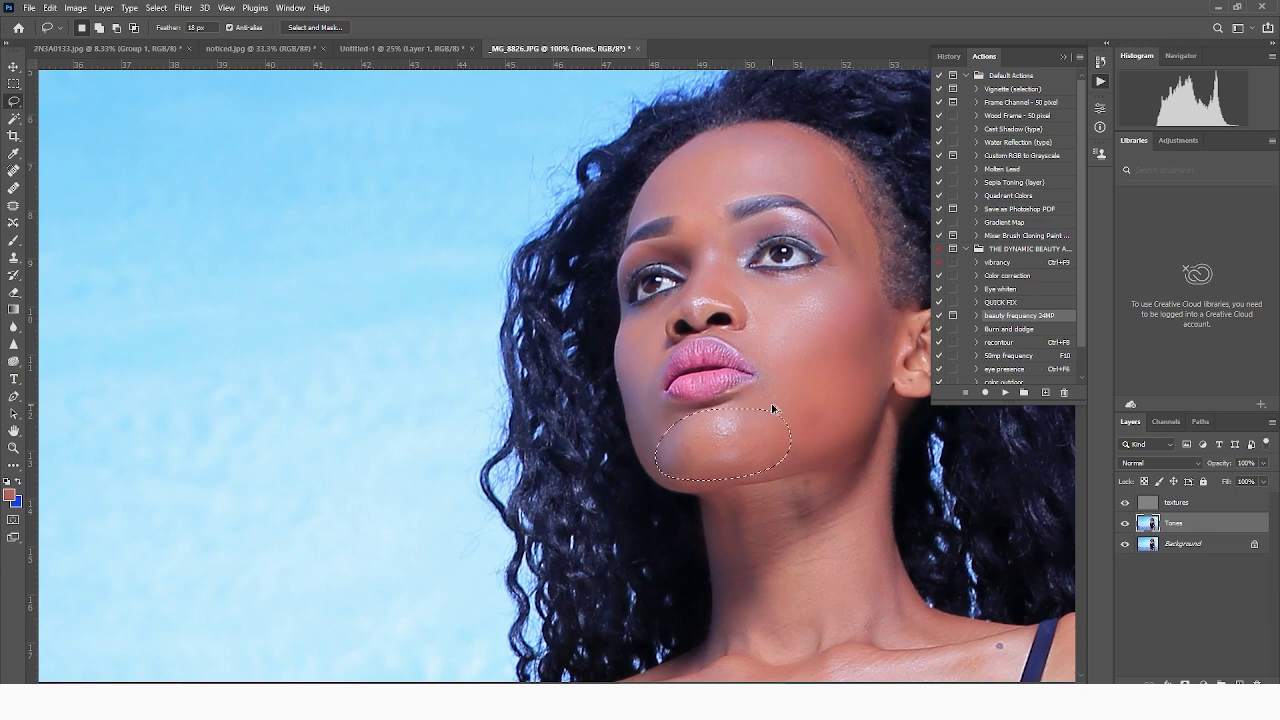
pyautogui.hotkey('ctrl', 'd')
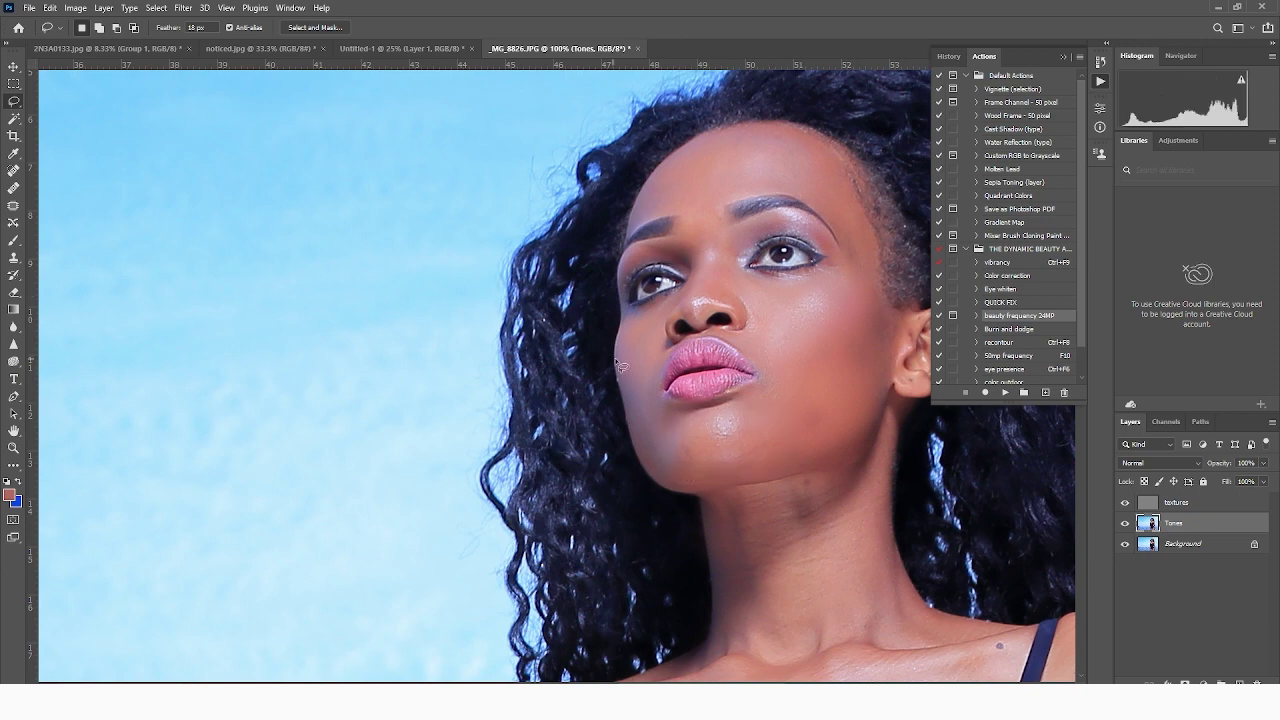
pyautogui.moveTo(632, 354)
pyautogui.mouseDown()
pyautogui.moveTo(631, 413)
pyautogui.moveTo(634, 344)
pyautogui.mouseUp()
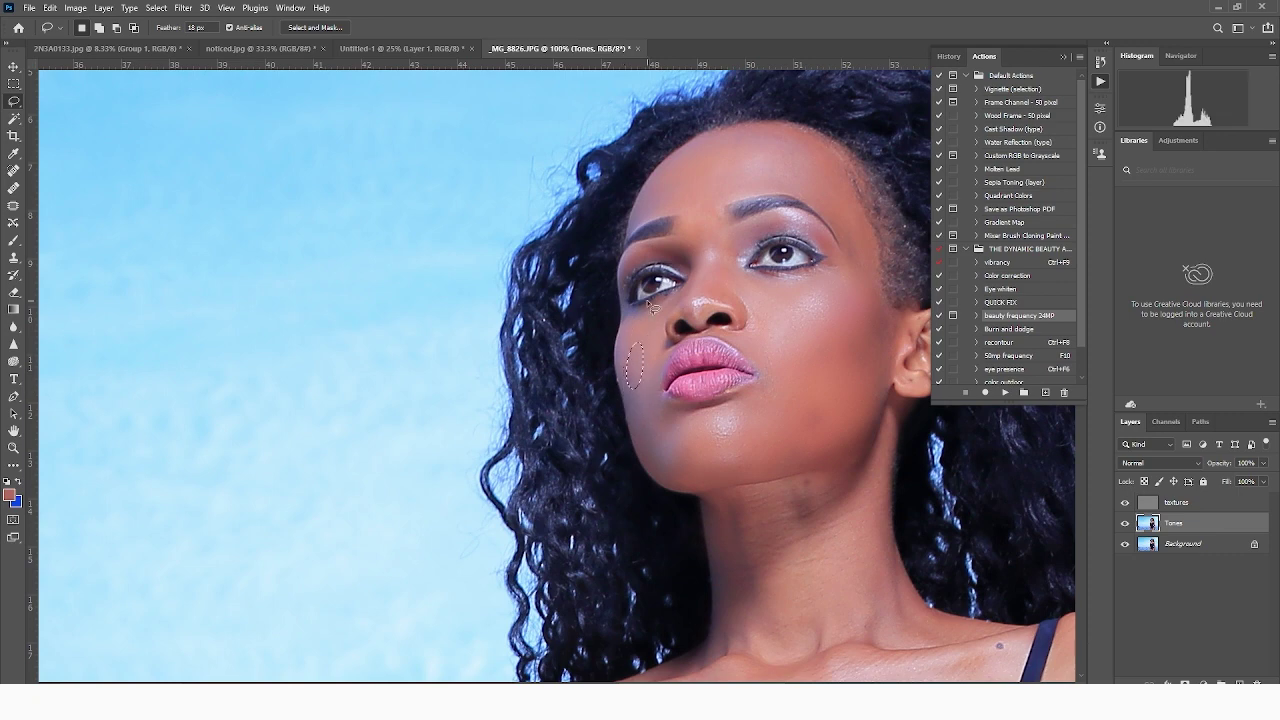
pyautogui.hotkey('ctrl', 'alt', 'f')
pyautogui.hotkey('ctrl', 'd')
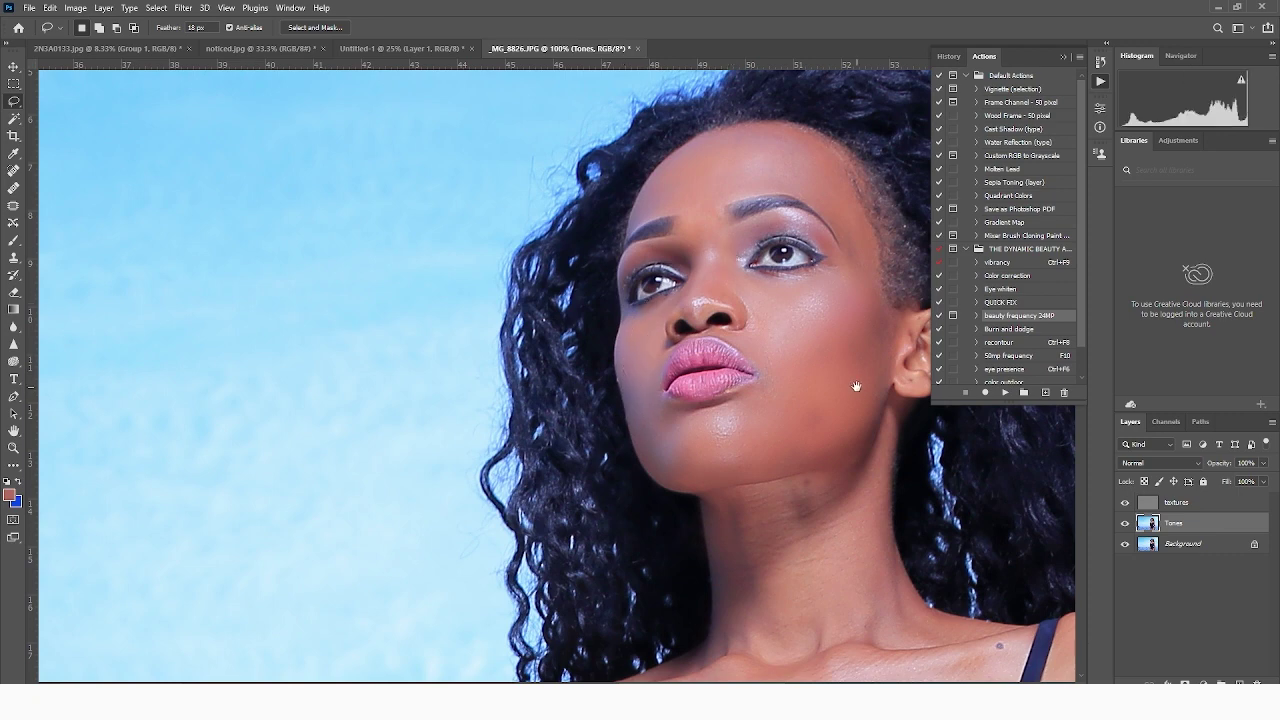
# - Smooth the neck tones by lassoing the upper and lower neck in turn and repeating the Gaussian Blur
pyautogui.moveTo(885, 494)
pyautogui.mouseDown()
pyautogui.moveTo(807, 237)
pyautogui.moveTo(805, 251)
pyautogui.mouseUp()
pyautogui.moveTo(722, 239)
pyautogui.mouseDown()
pyautogui.moveTo(684, 246)
pyautogui.moveTo(657, 285)
pyautogui.moveTo(656, 326)
pyautogui.mouseUp()
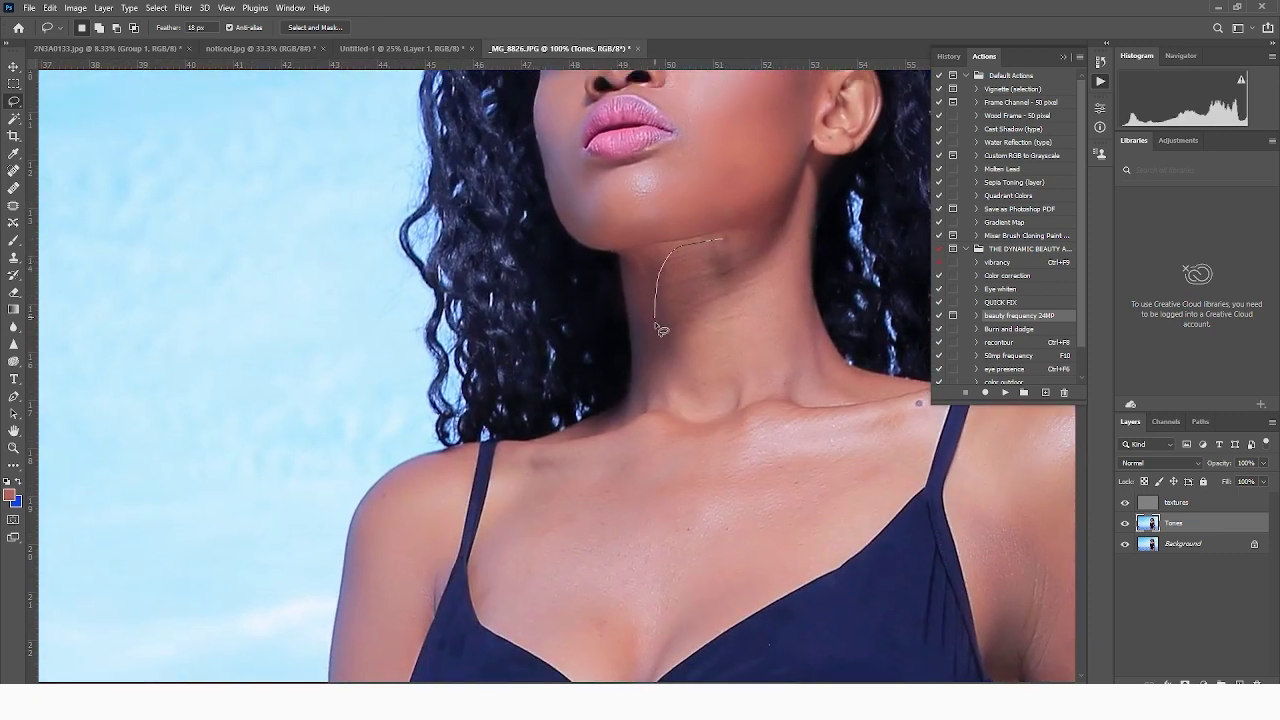
pyautogui.moveTo(749, 277)
pyautogui.mouseDown()
pyautogui.moveTo(758, 234)
pyautogui.moveTo(714, 284)
pyautogui.moveTo(679, 366)
pyautogui.moveTo(740, 406)
pyautogui.moveTo(785, 390)
pyautogui.moveTo(812, 328)
pyautogui.moveTo(776, 258)
pyautogui.mouseUp()
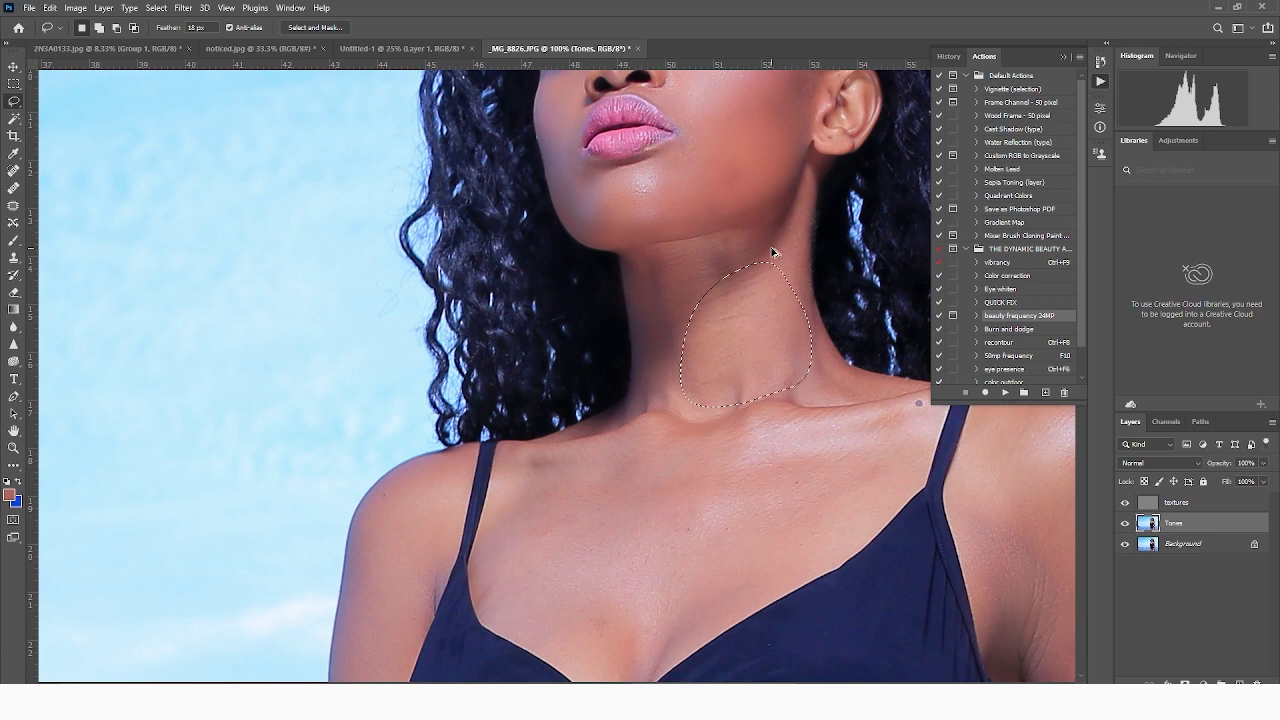
pyautogui.click(580, 461)
# - Smooth the chest tones below both collarbones, lassoing each half in turn and repeating the Gaussian Blur
pyautogui.scroll(-3, 650, 429)
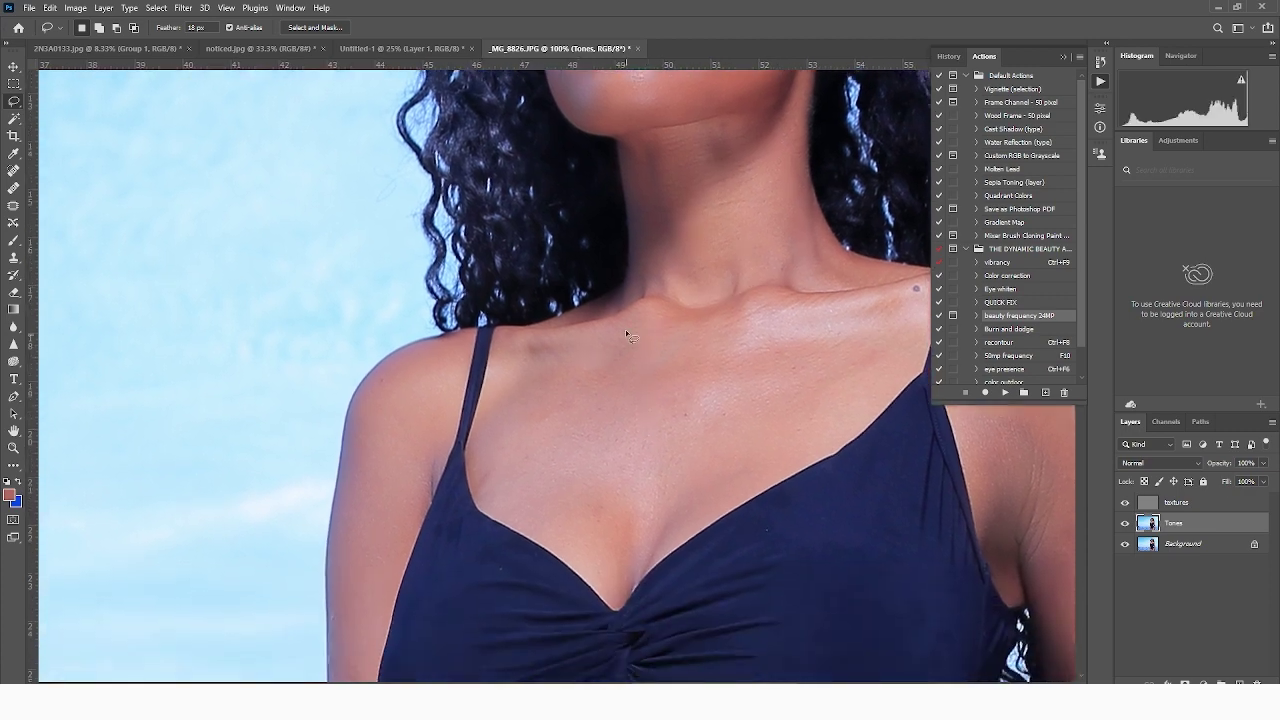
pyautogui.moveTo(559, 327)
pyautogui.mouseDown()
pyautogui.moveTo(516, 364)
pyautogui.moveTo(516, 445)
pyautogui.mouseUp()
pyautogui.moveTo(630, 474)
pyautogui.mouseDown()
pyautogui.moveTo(730, 370)
pyautogui.moveTo(717, 326)
pyautogui.mouseUp()
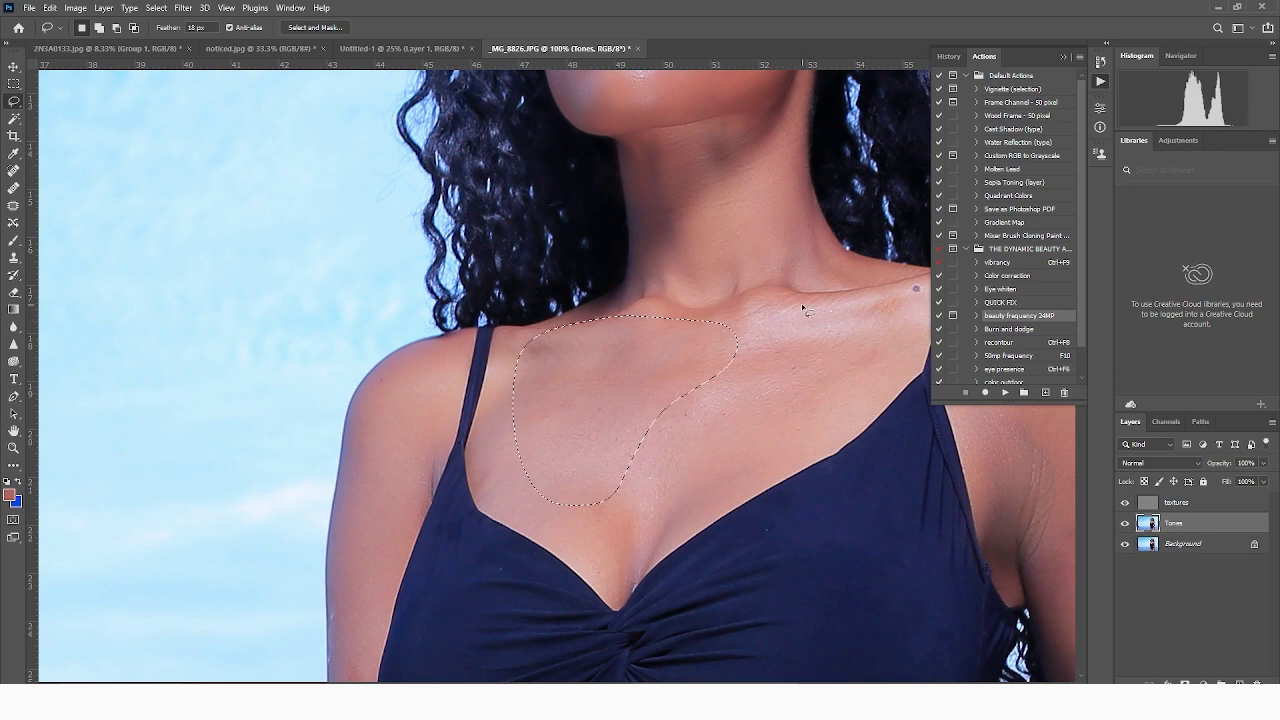
pyautogui.moveTo(823, 323)
pyautogui.mouseDown()
pyautogui.moveTo(704, 346)
pyautogui.moveTo(645, 396)
pyautogui.moveTo(639, 462)
pyautogui.moveTo(763, 434)
pyautogui.mouseUp()
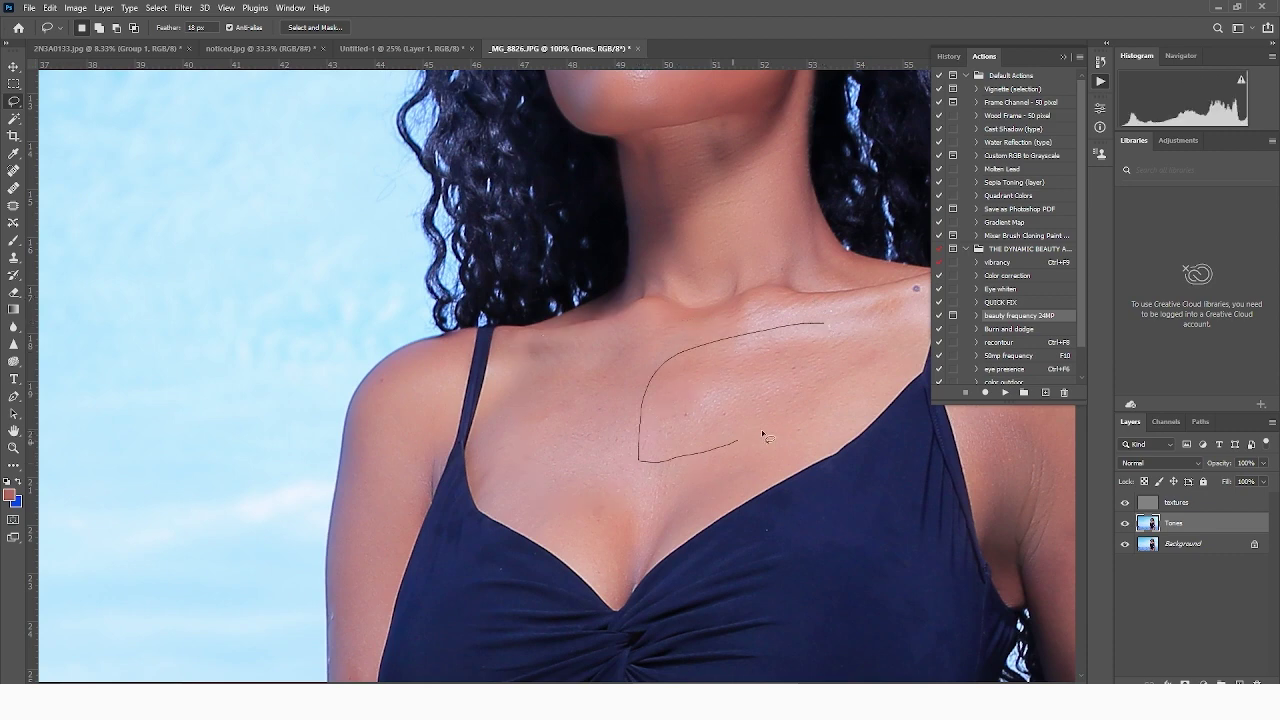
pyautogui.moveTo(872, 370); pyautogui.dragTo(872, 334)
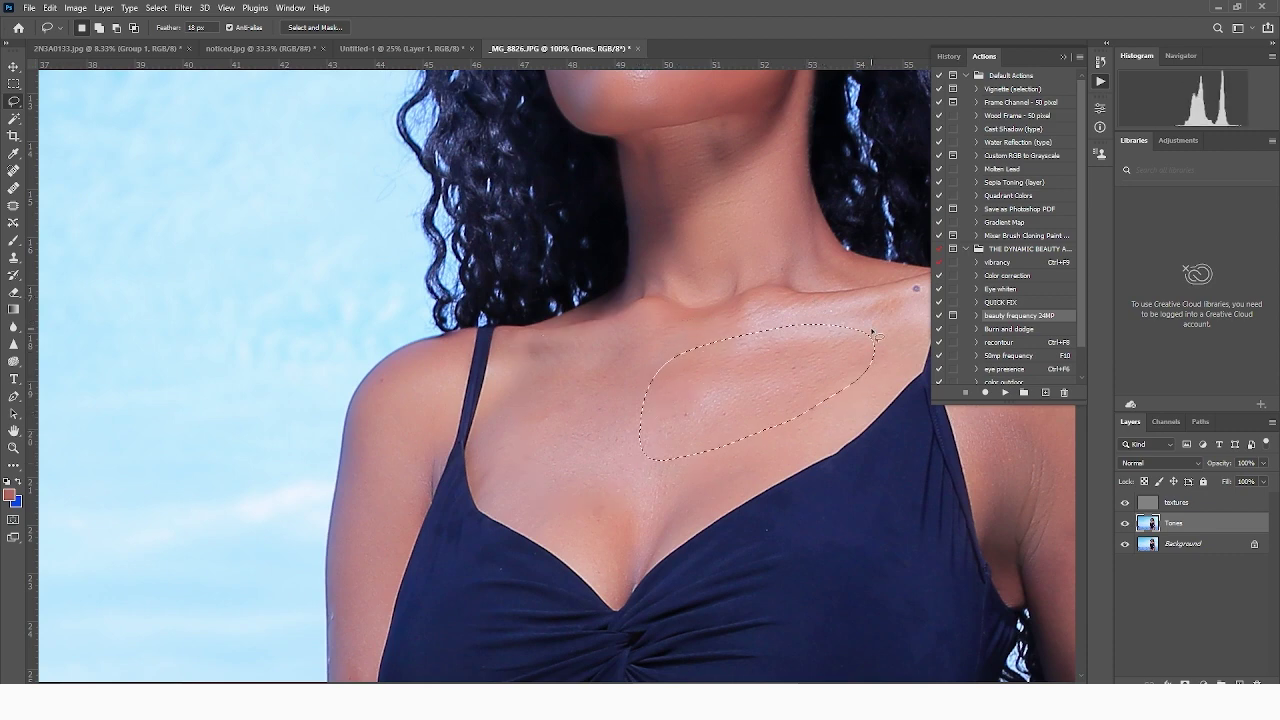
pyautogui.hotkey('ctrl', 'd')
# - Lasso the shoulder and upper arm beside the swimsuit strap, repeat the Gaussian Blur and deselect
pyautogui.moveTo(640, 278); pyautogui.dragTo(342, 144)
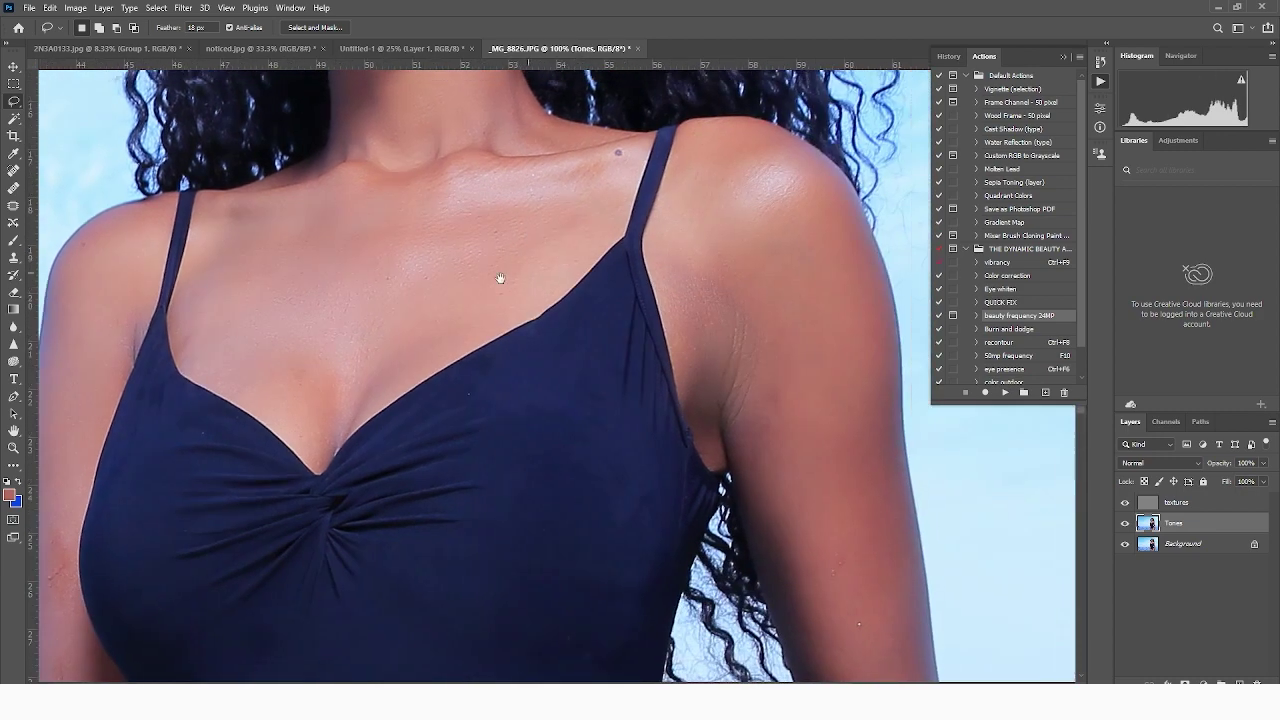
pyautogui.moveTo(680, 222); pyautogui.dragTo(526, 274)
pyautogui.moveTo(561, 197)
pyautogui.mouseDown()
pyautogui.moveTo(525, 275)
pyautogui.moveTo(544, 380)
pyautogui.moveTo(577, 424)
pyautogui.moveTo(581, 497)
pyautogui.mouseUp()
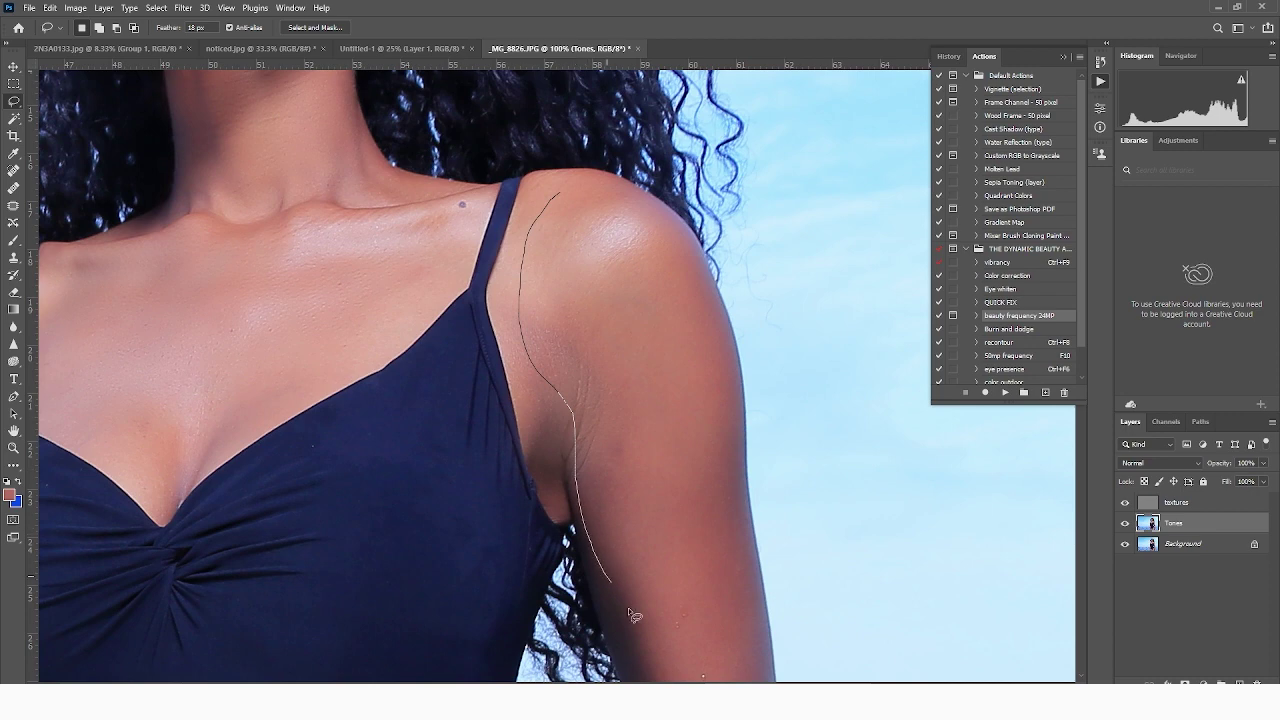
pyautogui.moveTo(711, 613); pyautogui.dragTo(712, 415)
pyautogui.moveTo(667, 249); pyautogui.dragTo(608, 207)
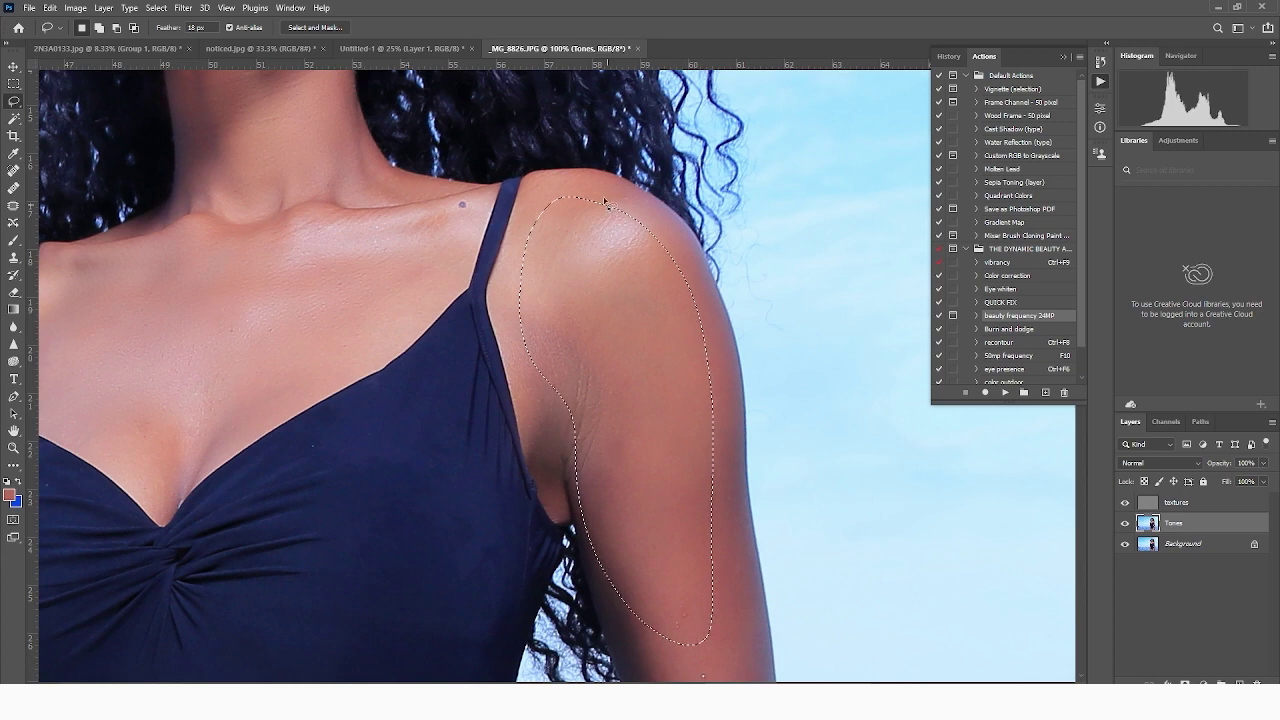
pyautogui.hotkey('ctrl', 'd')
# - Lasso the inner upper arm along the armpit, apply a Gaussian Blur with a 19.4-pixel radius and deselect
pyautogui.moveTo(671, 470); pyautogui.dragTo(687, 350)
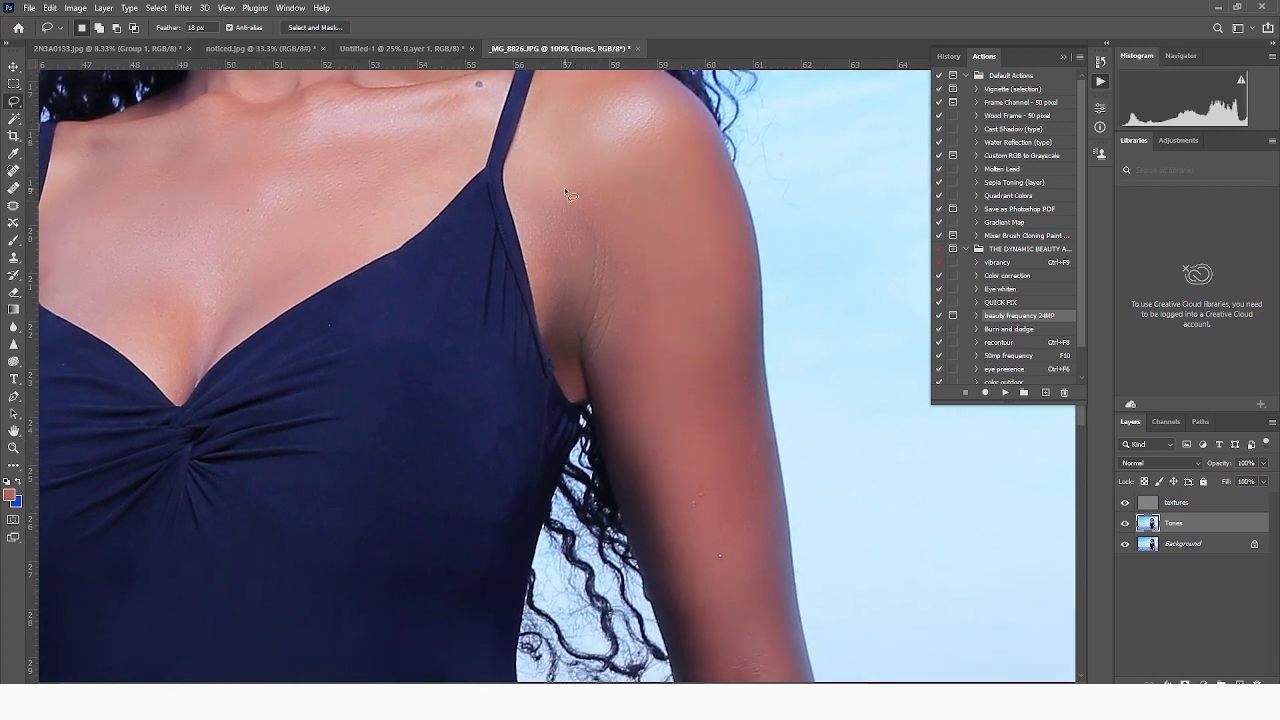
pyautogui.moveTo(538, 240)
pyautogui.mouseDown()
pyautogui.moveTo(615, 428)
pyautogui.moveTo(644, 554)
pyautogui.moveTo(681, 606)
pyautogui.moveTo(716, 604)
pyautogui.moveTo(688, 418)
pyautogui.moveTo(696, 312)
pyautogui.moveTo(654, 222)
pyautogui.moveTo(571, 160)
pyautogui.mouseUp()
pyautogui.click(290, 7)
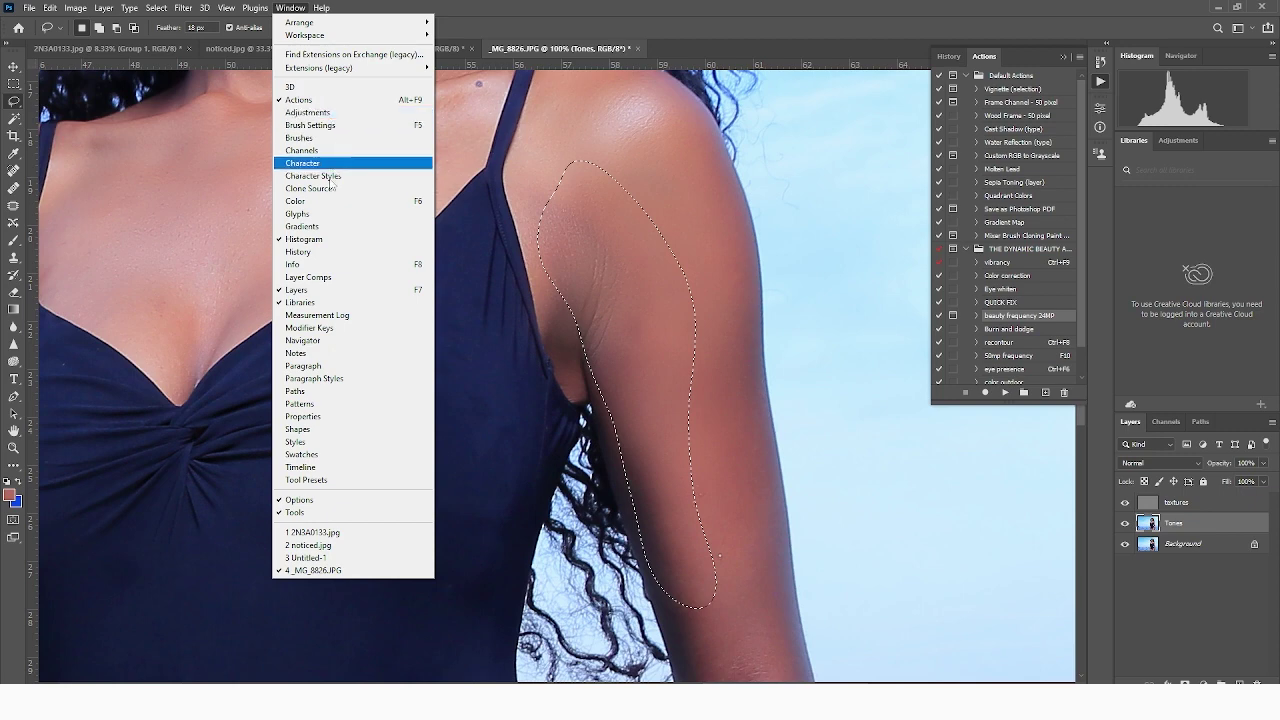
pyautogui.click(290, 7)
pyautogui.click(183, 7)
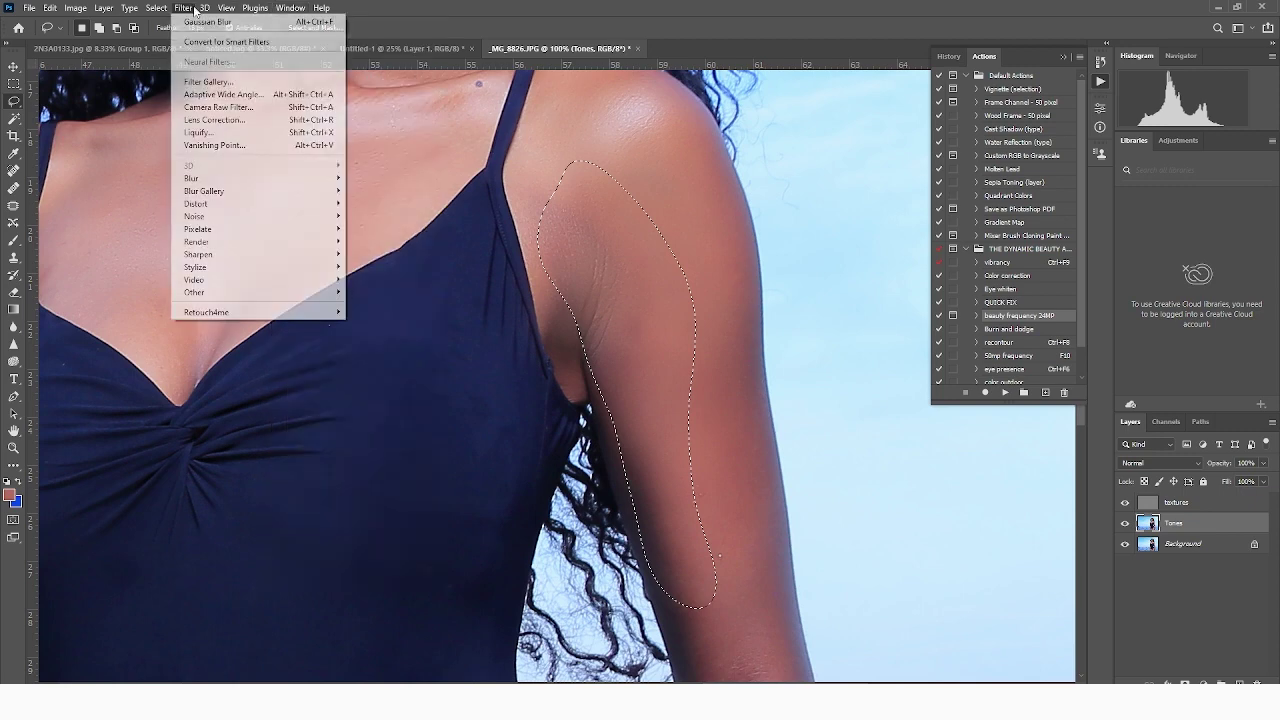
pyautogui.moveTo(230, 180)
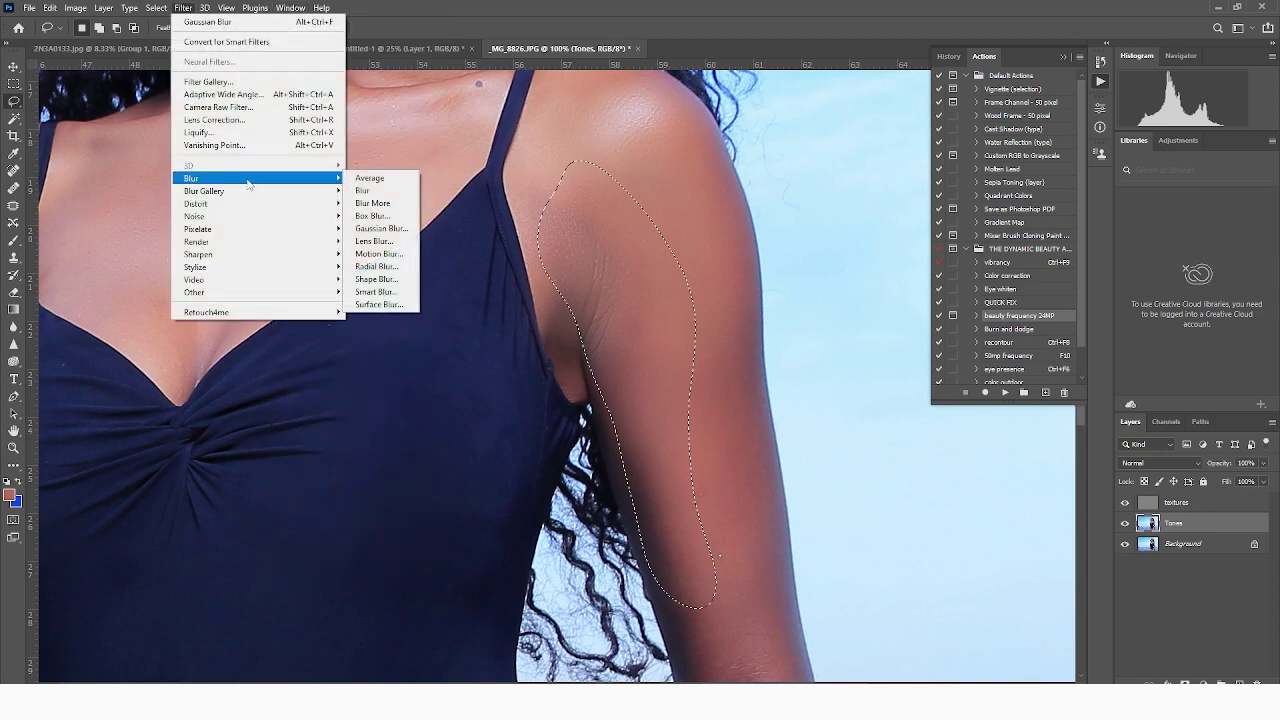
pyautogui.click(402, 228)
pyautogui.moveTo(904, 313); pyautogui.dragTo(908, 316)
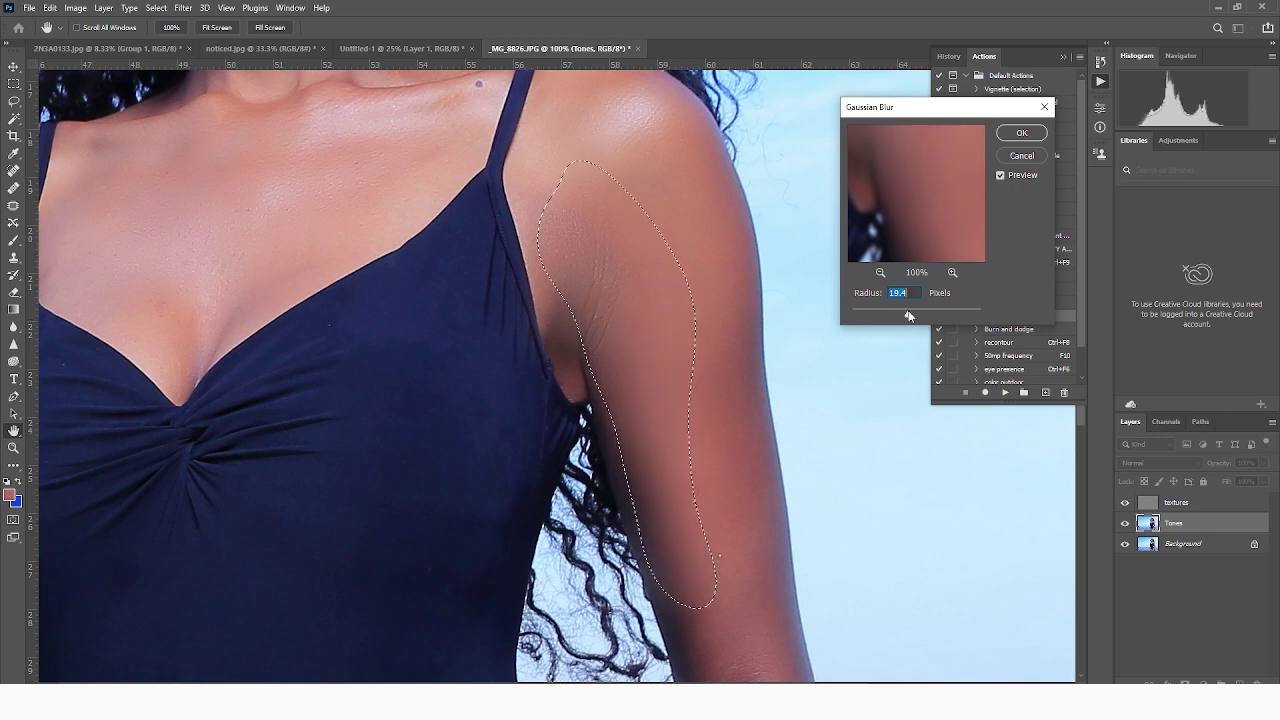
pyautogui.click(1021, 133)
pyautogui.hotkey('ctrl', 'd')
# - Lasso the shaded skin just above the same arm's elbow crease, repeat the Gaussian Blur and deselect
pyautogui.scroll(-3, 749, 346)
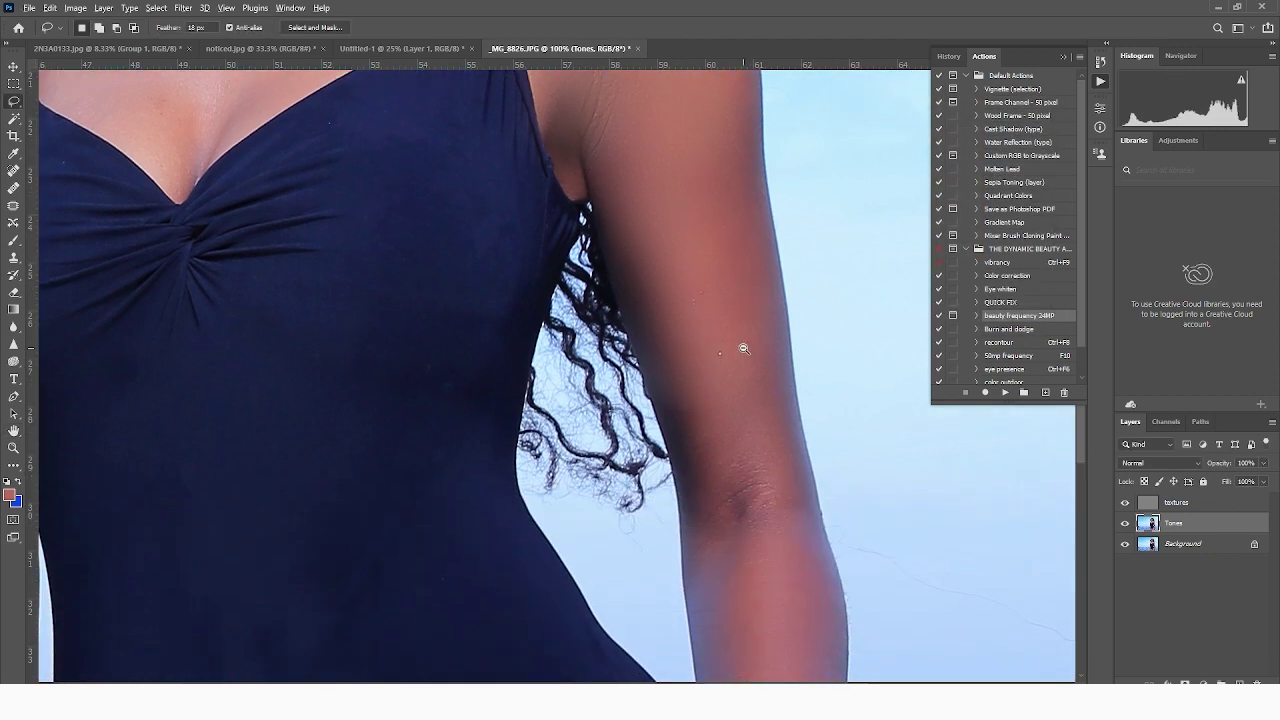
pyautogui.hotkey('ctrl', '-')
pyautogui.scroll(-2, 750, 382)
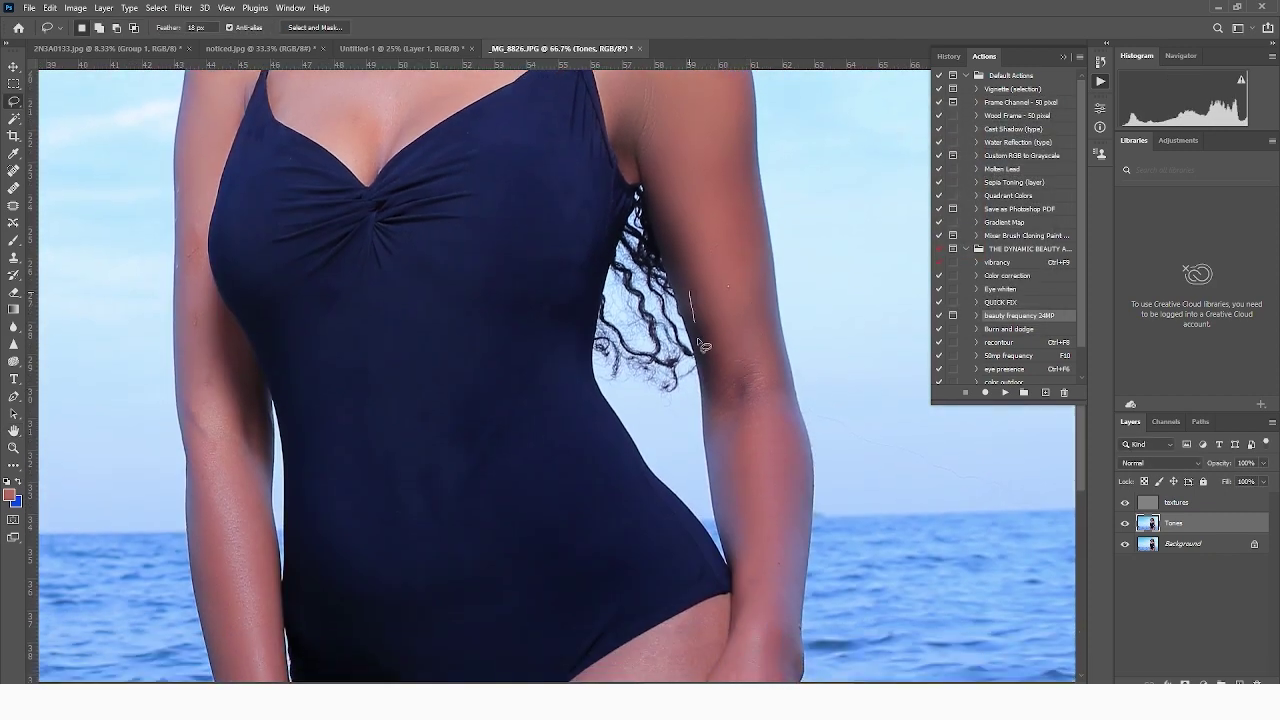
pyautogui.moveTo(722, 410)
pyautogui.mouseDown()
pyautogui.moveTo(749, 330)
pyautogui.moveTo(727, 290)
pyautogui.mouseUp()
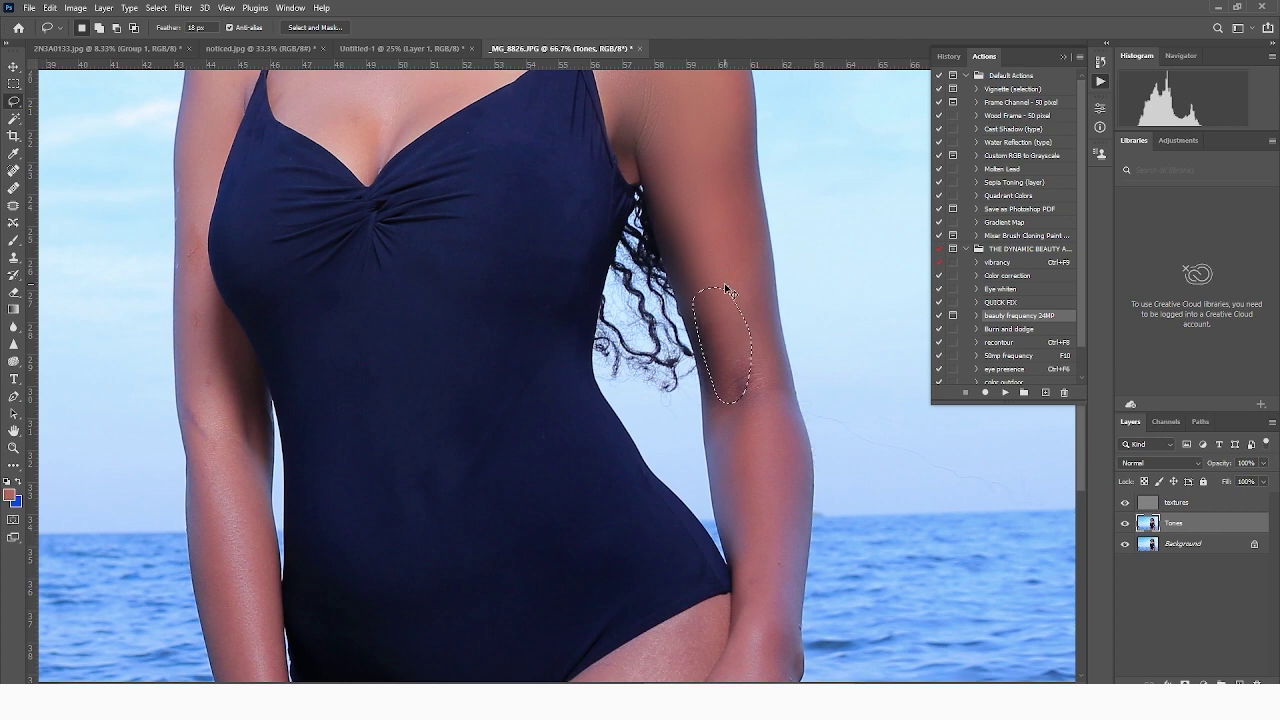
pyautogui.hotkey('ctrl', 'alt', 'f')
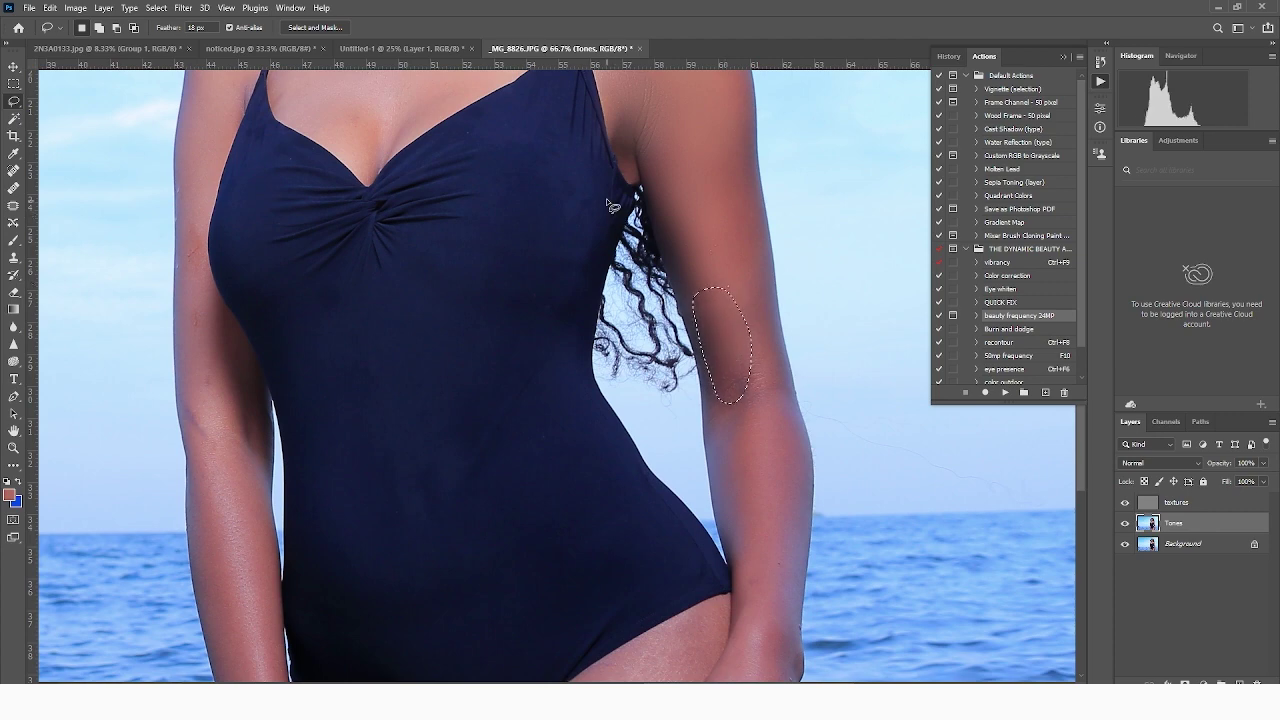
pyautogui.hotkey('ctrl', 'd')
# - Lasso the model's right forearm from above the elbow down to the wrist, repeat the Gaussian Blur and deselect
pyautogui.moveTo(288, 442); pyautogui.dragTo(532, 363)
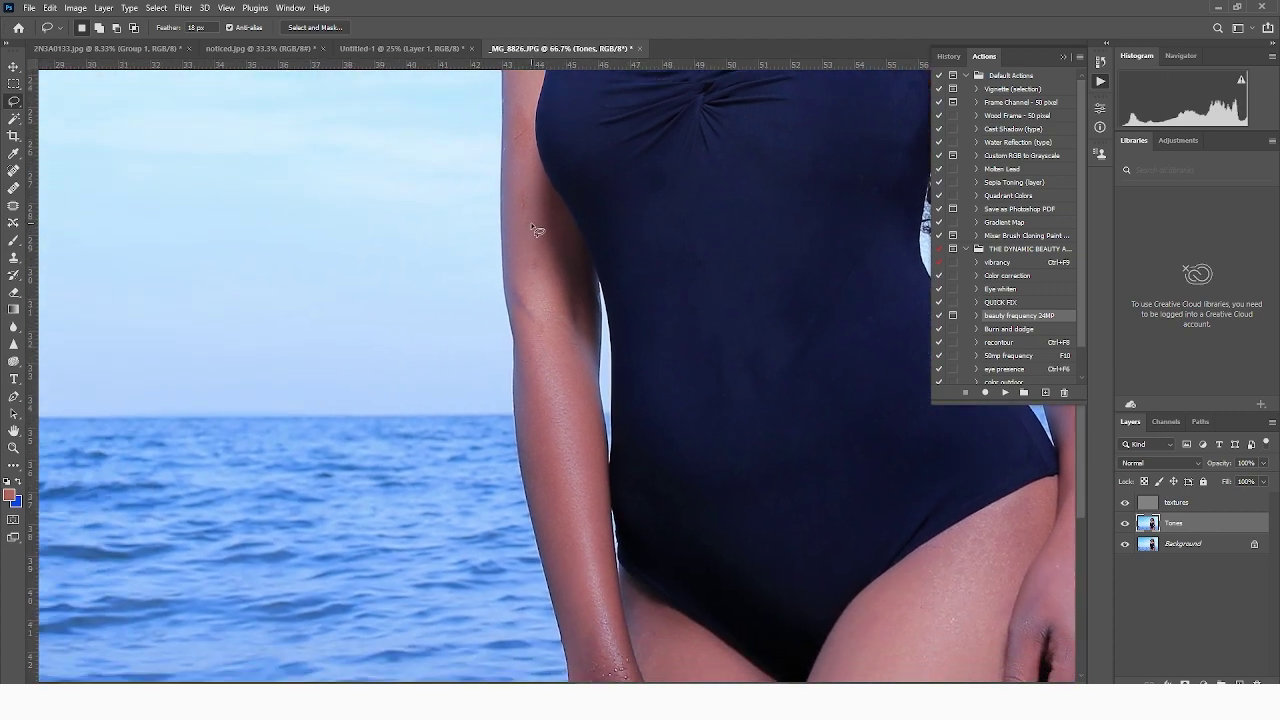
pyautogui.moveTo(521, 219)
pyautogui.mouseDown()
pyautogui.moveTo(559, 294)
pyautogui.moveTo(591, 510)
pyautogui.mouseUp()
pyautogui.moveTo(602, 617)
pyautogui.mouseDown()
pyautogui.moveTo(563, 548)
pyautogui.moveTo(539, 385)
pyautogui.mouseUp()
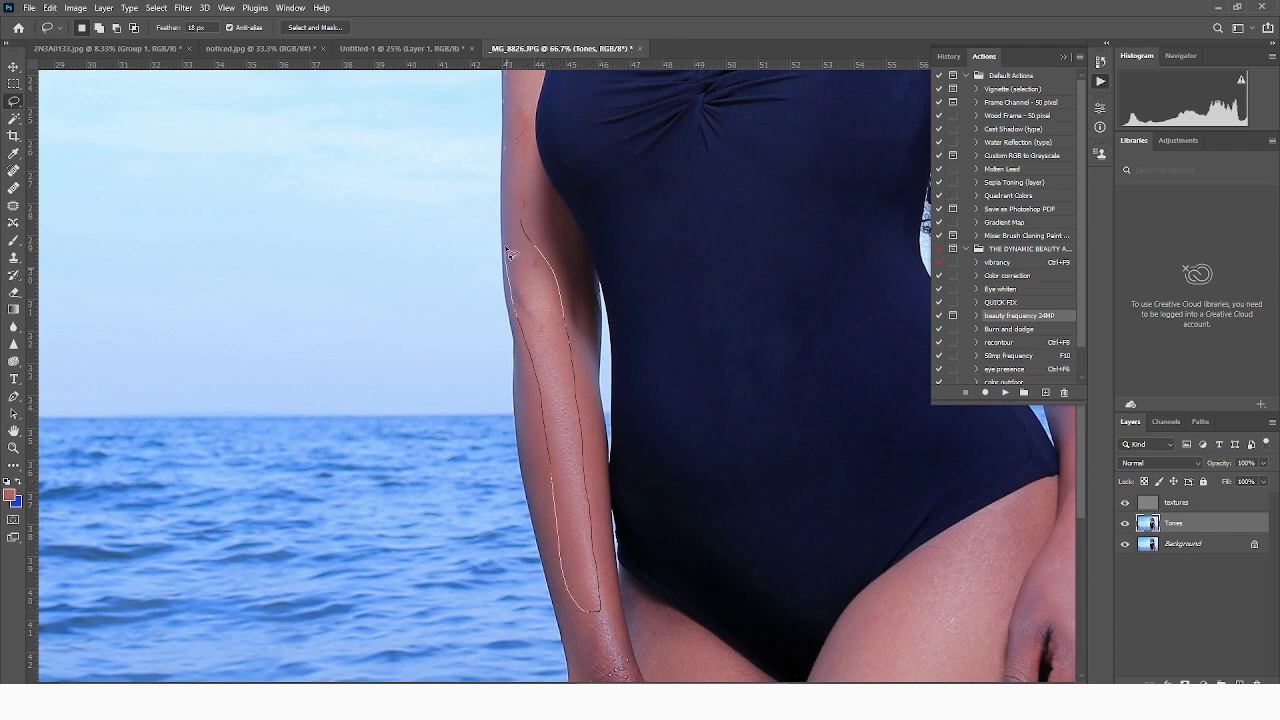
pyautogui.moveTo(510, 254); pyautogui.dragTo(509, 230)
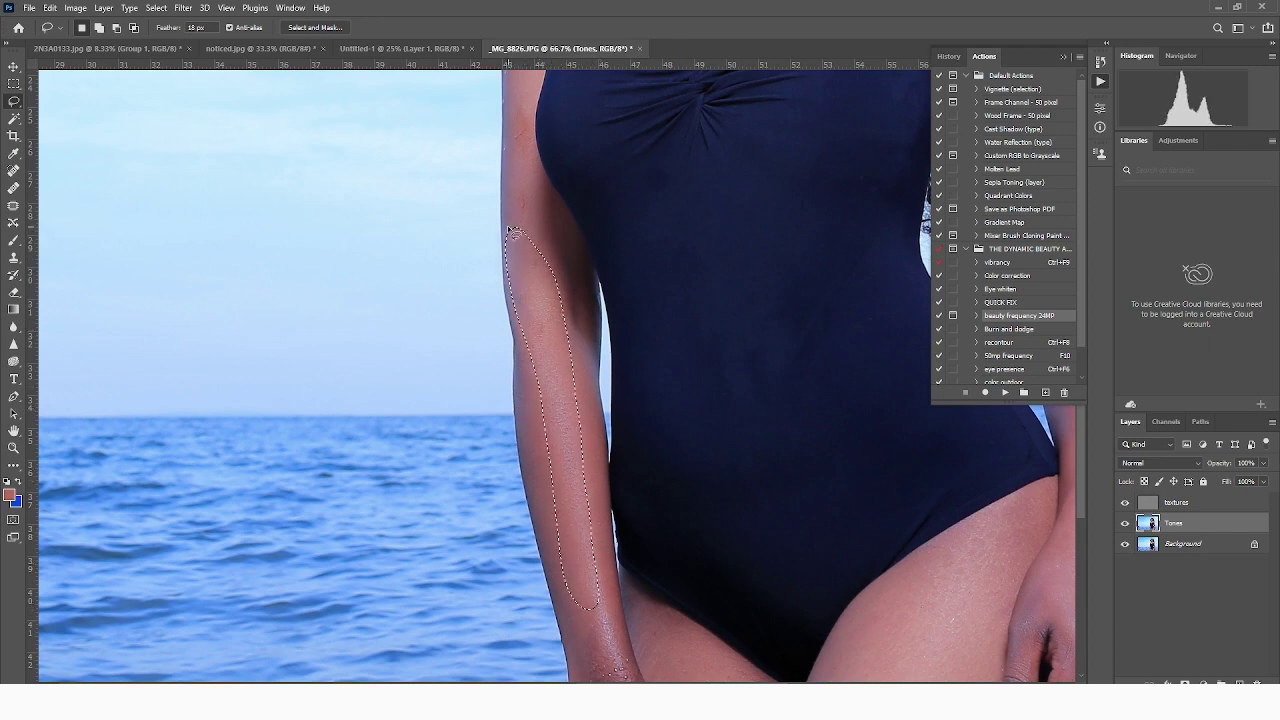
pyautogui.hotkey('ctrl', 'd')
# - Lasso the skin of the model's right upper thigh below the swimsuit edge, repeat the Gaussian Blur and deselect
pyautogui.moveTo(619, 482); pyautogui.dragTo(571, 282)
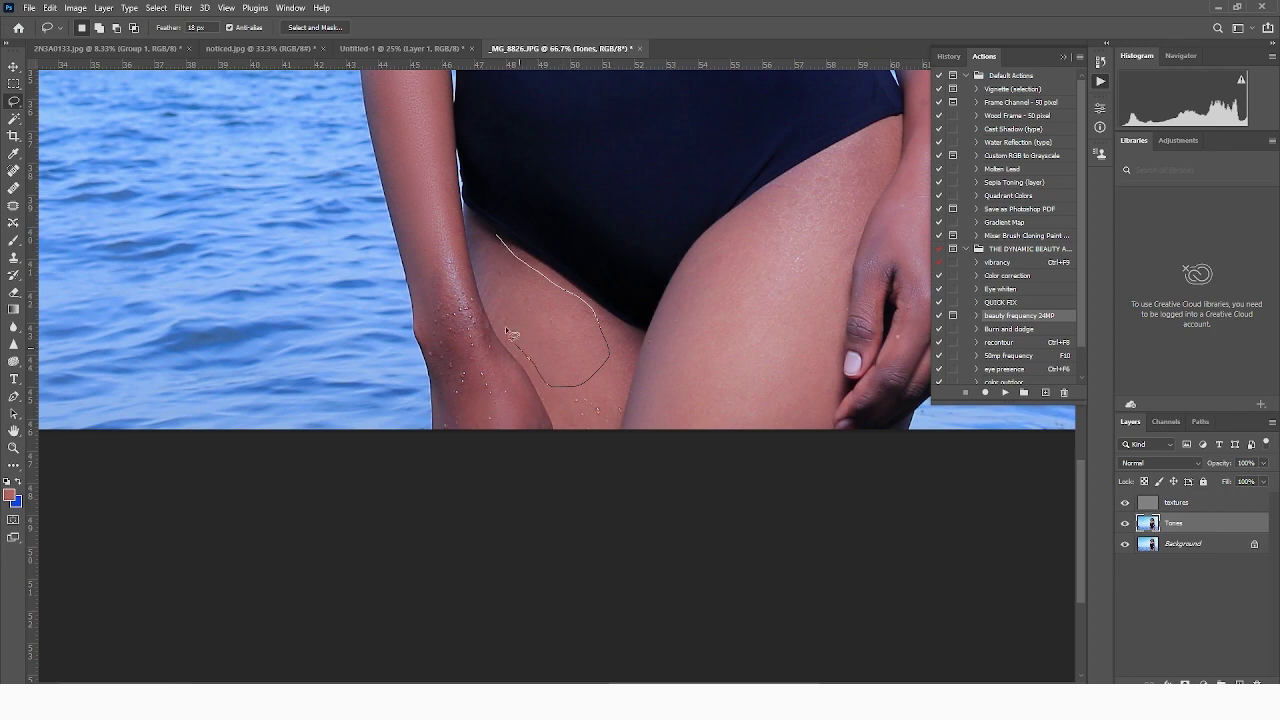
pyautogui.moveTo(507, 331); pyautogui.dragTo(473, 224)
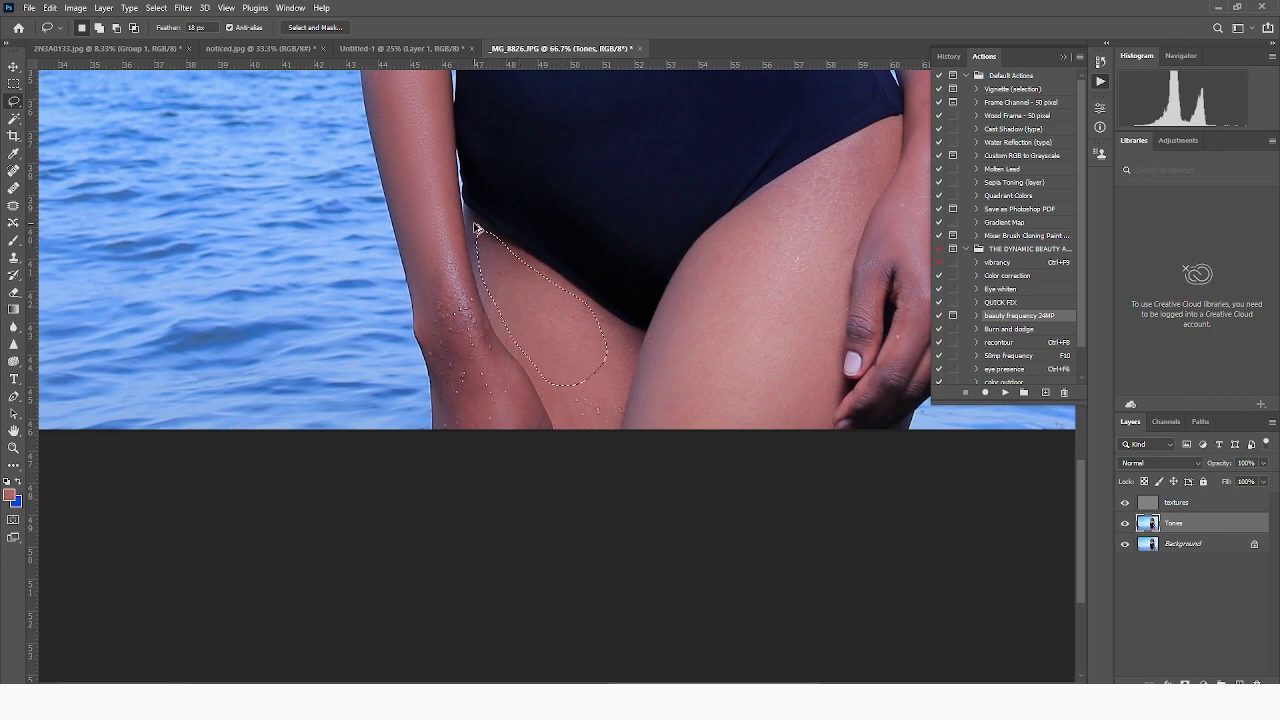
pyautogui.hotkey('ctrl', 'd')
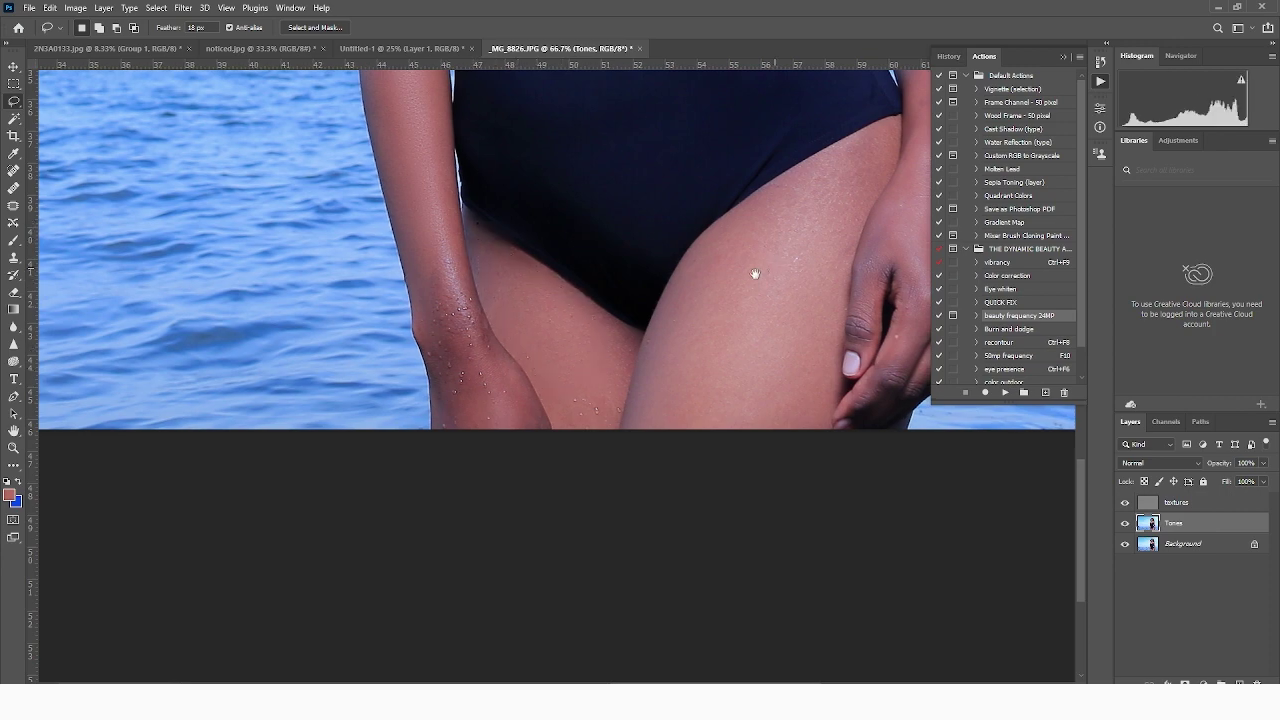
# - Lasso the broad front of the model's left thigh beside the hand, repeat the Gaussian Blur and deselect
pyautogui.moveTo(811, 155)
pyautogui.mouseDown()
pyautogui.moveTo(755, 191)
pyautogui.moveTo(661, 324)
pyautogui.mouseUp()
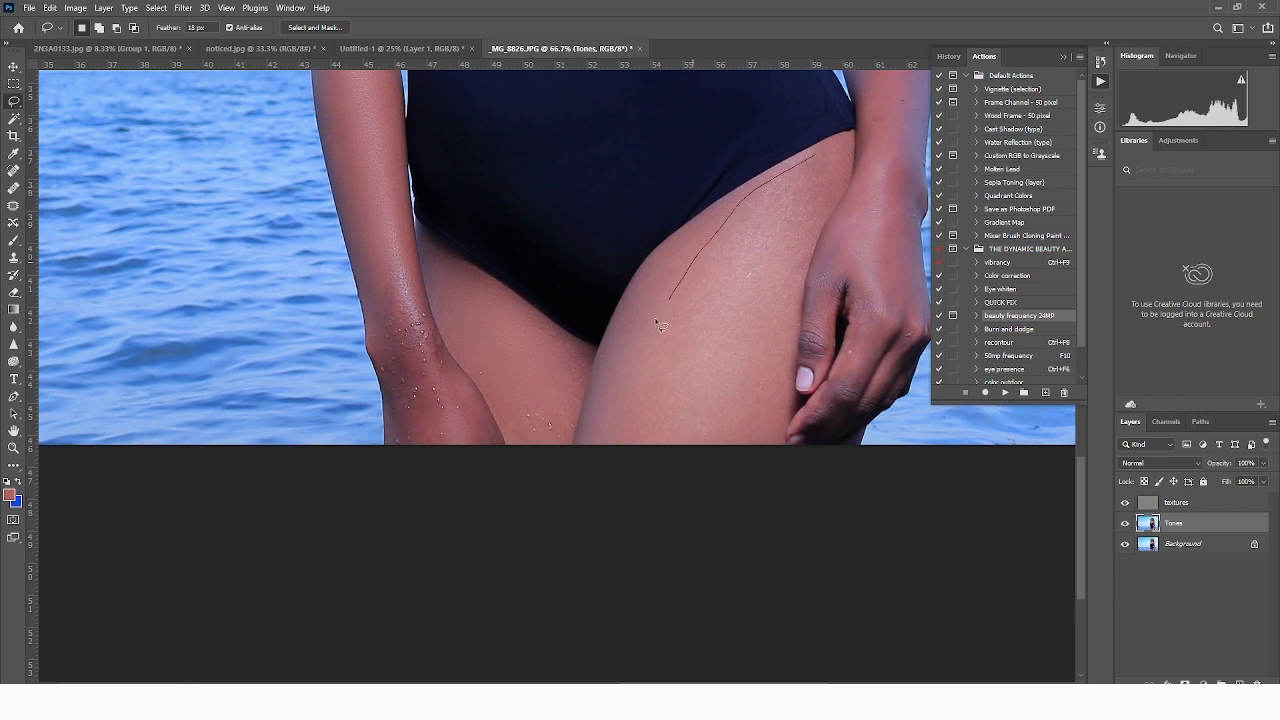
pyautogui.moveTo(630, 401)
pyautogui.mouseDown()
pyautogui.moveTo(642, 433)
pyautogui.moveTo(698, 476)
pyautogui.mouseUp()
pyautogui.moveTo(767, 425)
pyautogui.mouseDown()
pyautogui.moveTo(774, 336)
pyautogui.moveTo(804, 241)
pyautogui.mouseUp()
pyautogui.moveTo(828, 185); pyautogui.dragTo(830, 159)
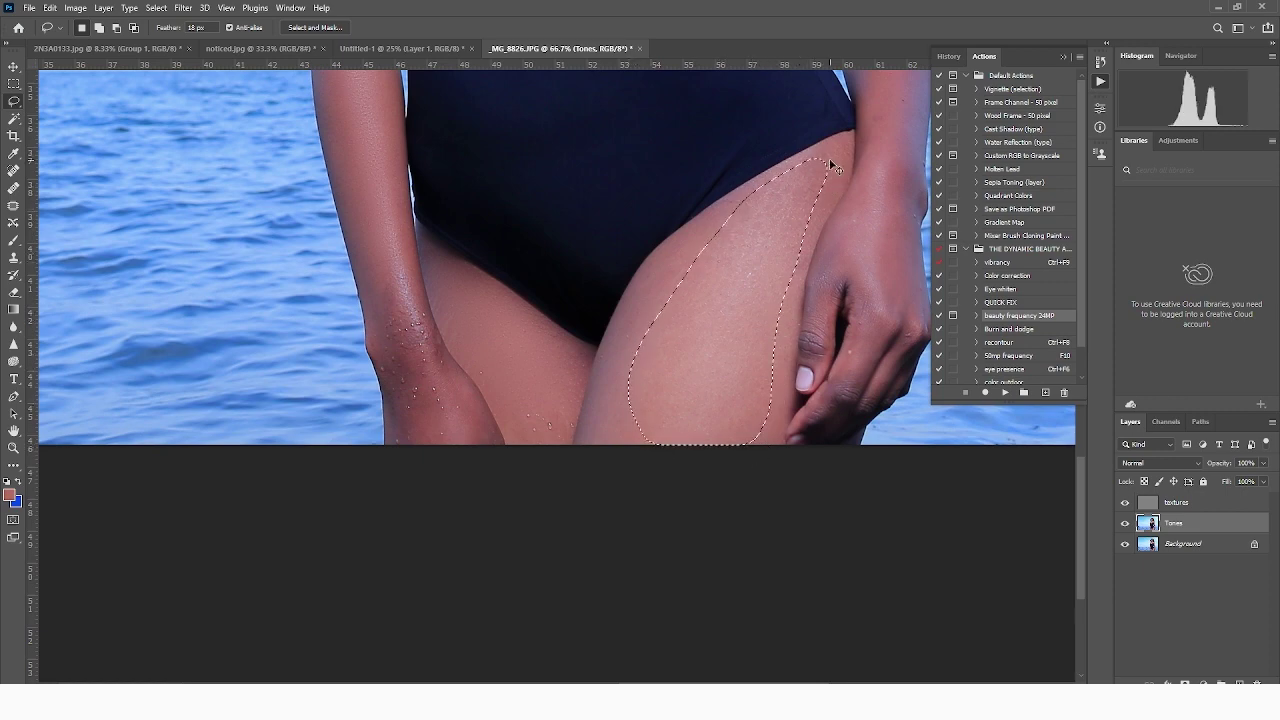
pyautogui.click(720, 288)
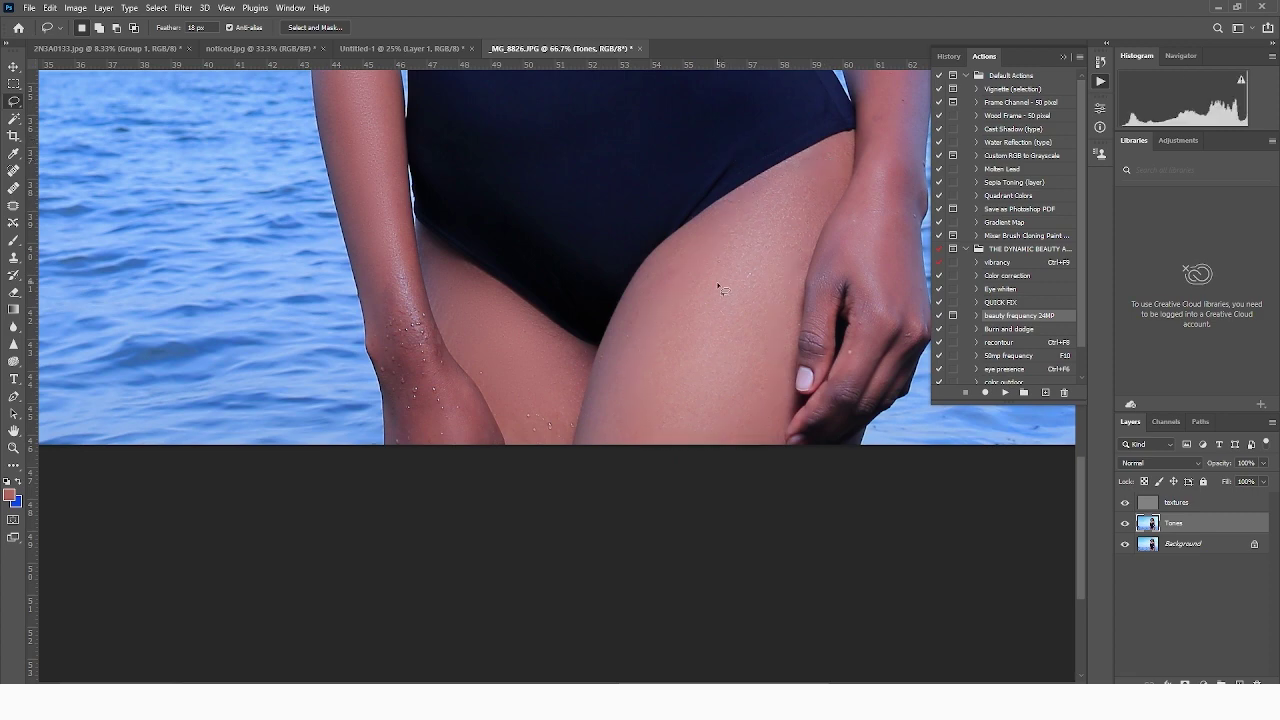
# - Lasso the inner edge of the model's left thigh along the swimsuit line, repeat the Gaussian Blur and deselect
pyautogui.moveTo(618, 466); pyautogui.dragTo(599, 419)
pyautogui.moveTo(704, 242); pyautogui.dragTo(703, 240)
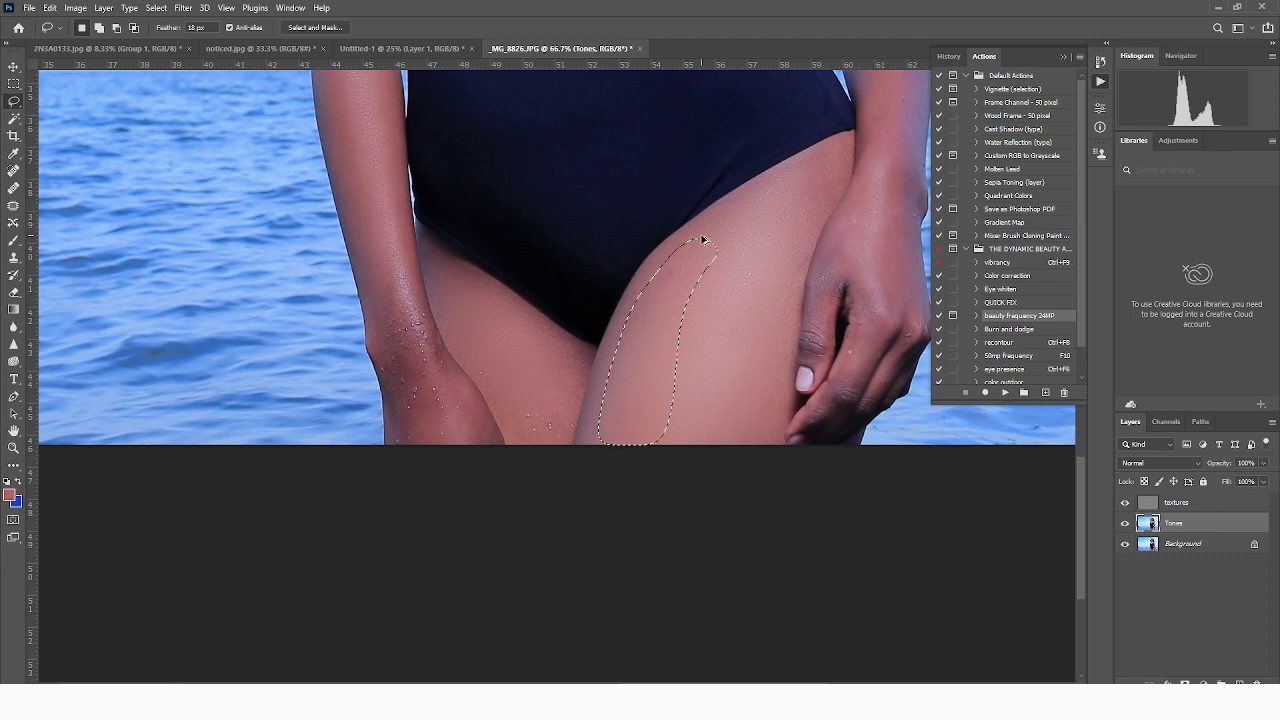
pyautogui.hotkey('ctrl', 'd')
# - Lasso the model's left forearm from the elbow to just above the wrist, repeat the Gaussian Blur and deselect
pyautogui.moveTo(799, 281); pyautogui.dragTo(683, 340)
pyautogui.scroll(4, 745, 278)
pyautogui.hscroll(1, 731, 343)
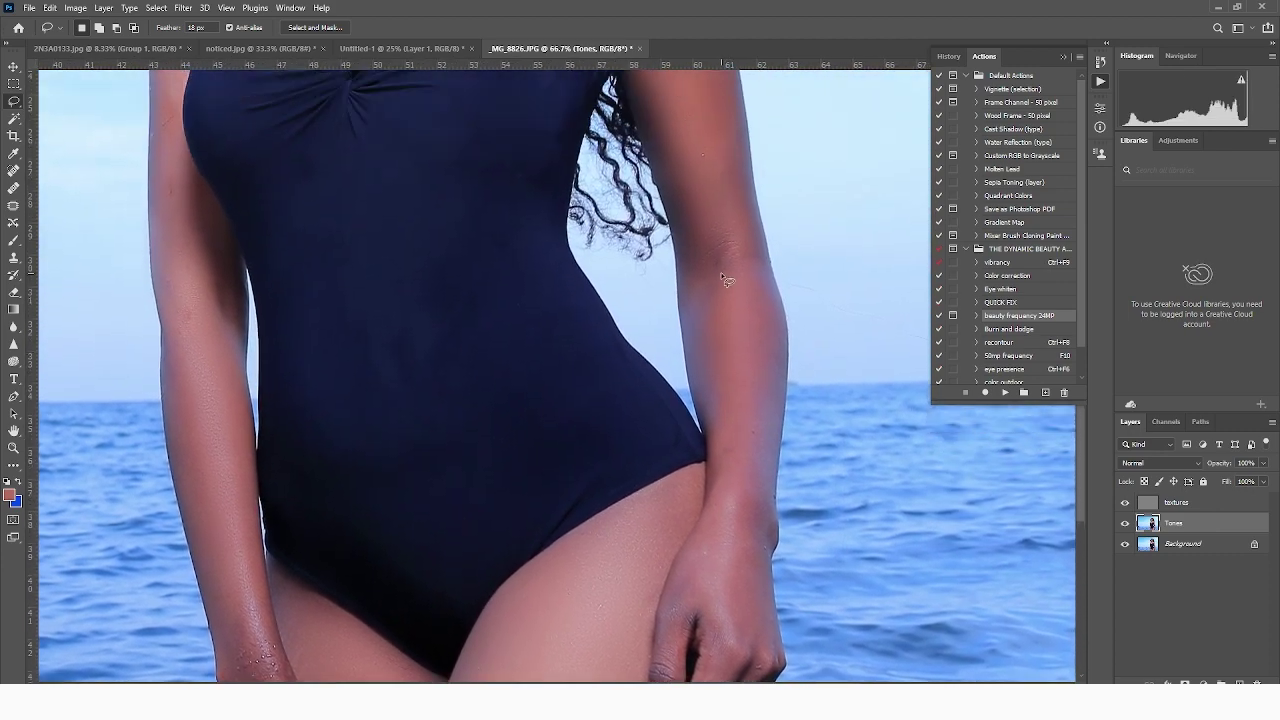
pyautogui.moveTo(717, 285)
pyautogui.mouseDown()
pyautogui.moveTo(722, 496)
pyautogui.moveTo(762, 496)
pyautogui.moveTo(772, 380)
pyautogui.moveTo(759, 268)
pyautogui.mouseUp()
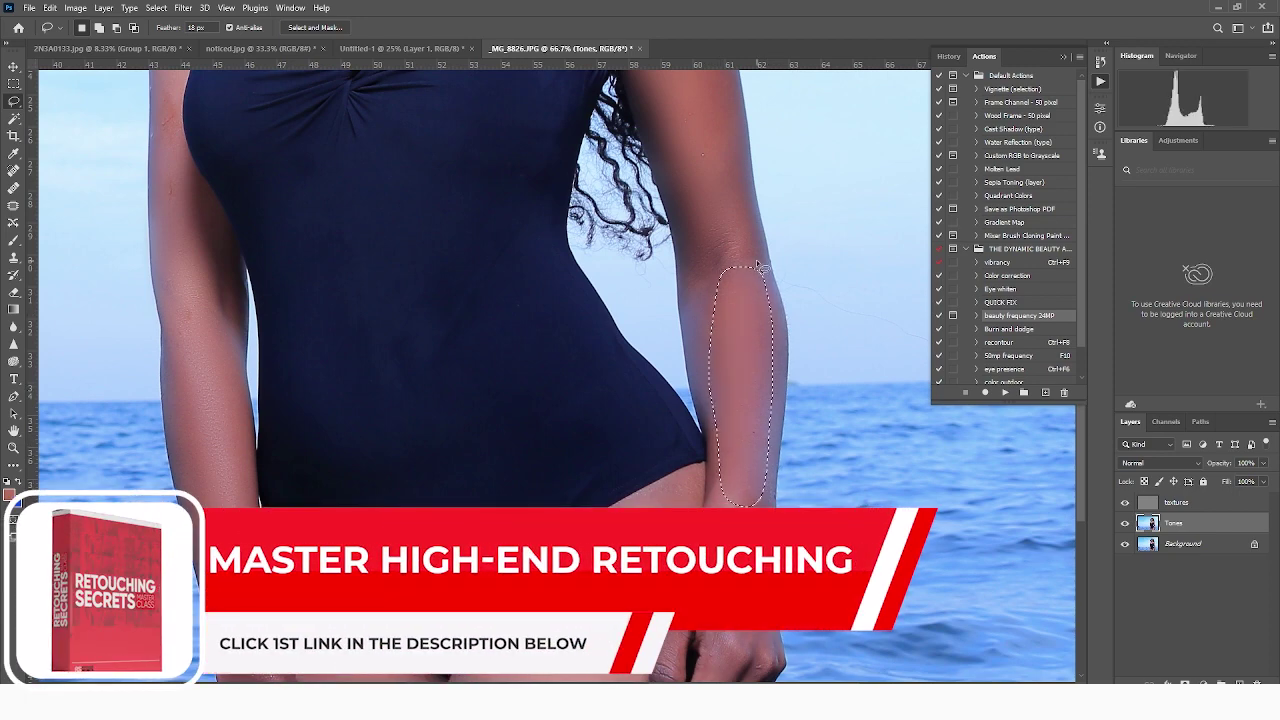
pyautogui.hotkey('ctrl', 'd')
# - Smooth the model's left hand, lassoing the thumb side and the index finger in turn, repeating the Gaussian Blur and deselecting
pyautogui.scroll(-2, 766, 283)
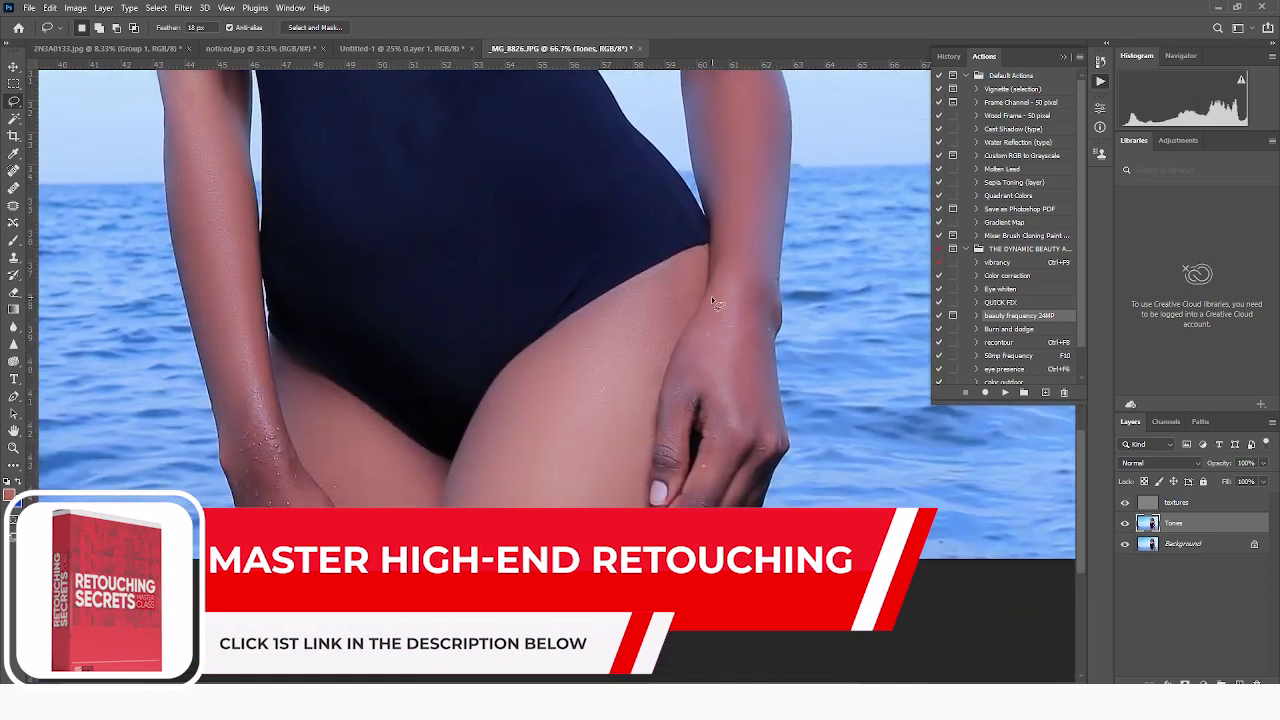
pyautogui.moveTo(711, 296); pyautogui.dragTo(676, 374)
pyautogui.moveTo(686, 455); pyautogui.dragTo(710, 335)
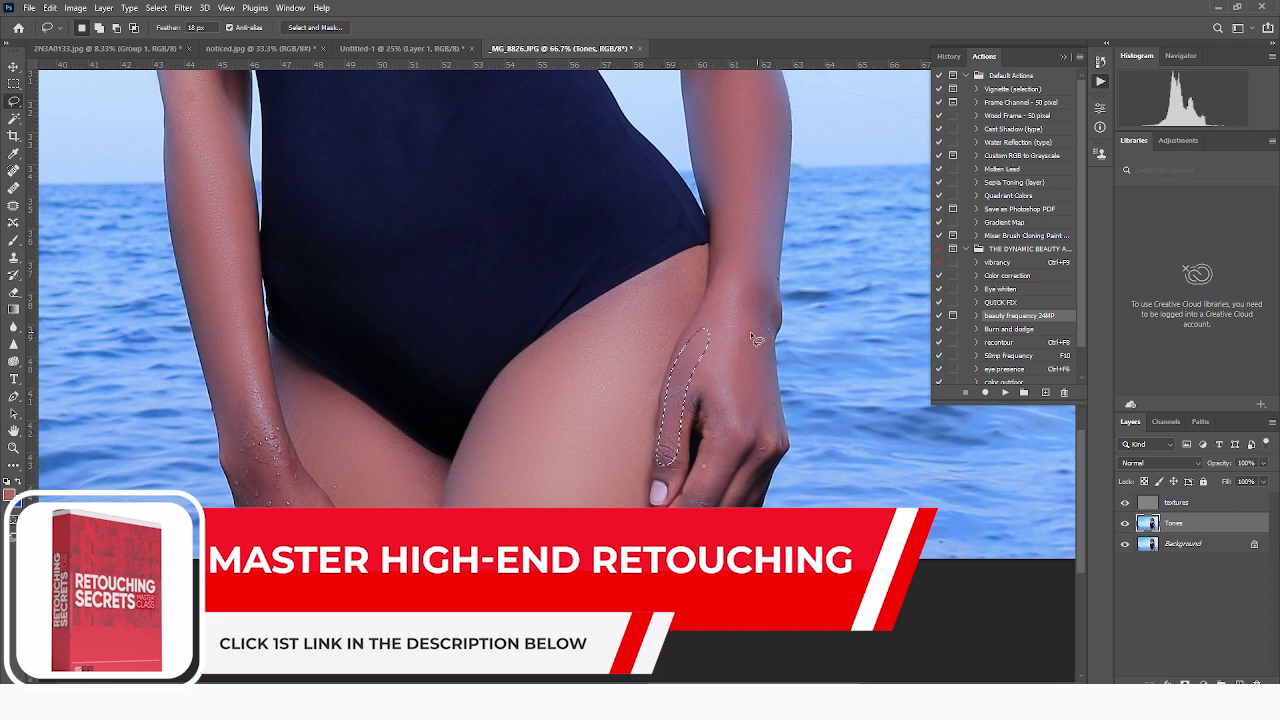
pyautogui.hotkey('ctrl', 'd')
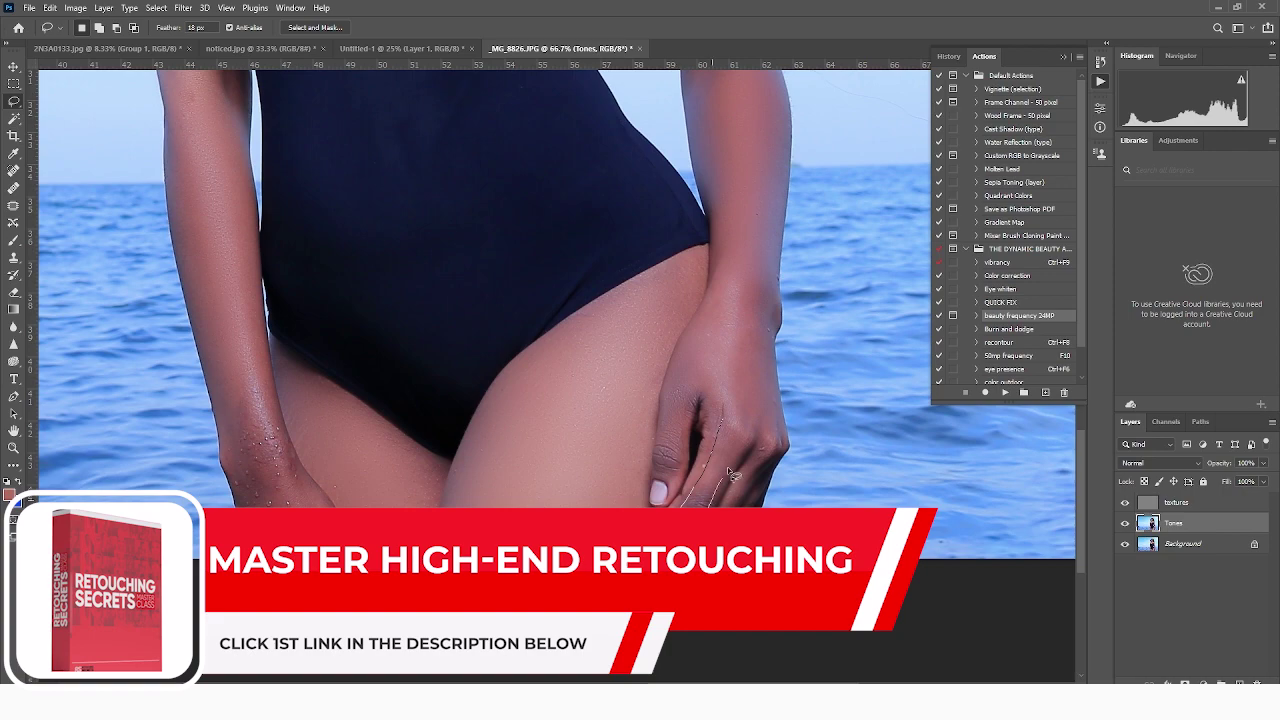
pyautogui.moveTo(731, 474); pyautogui.dragTo(748, 416)
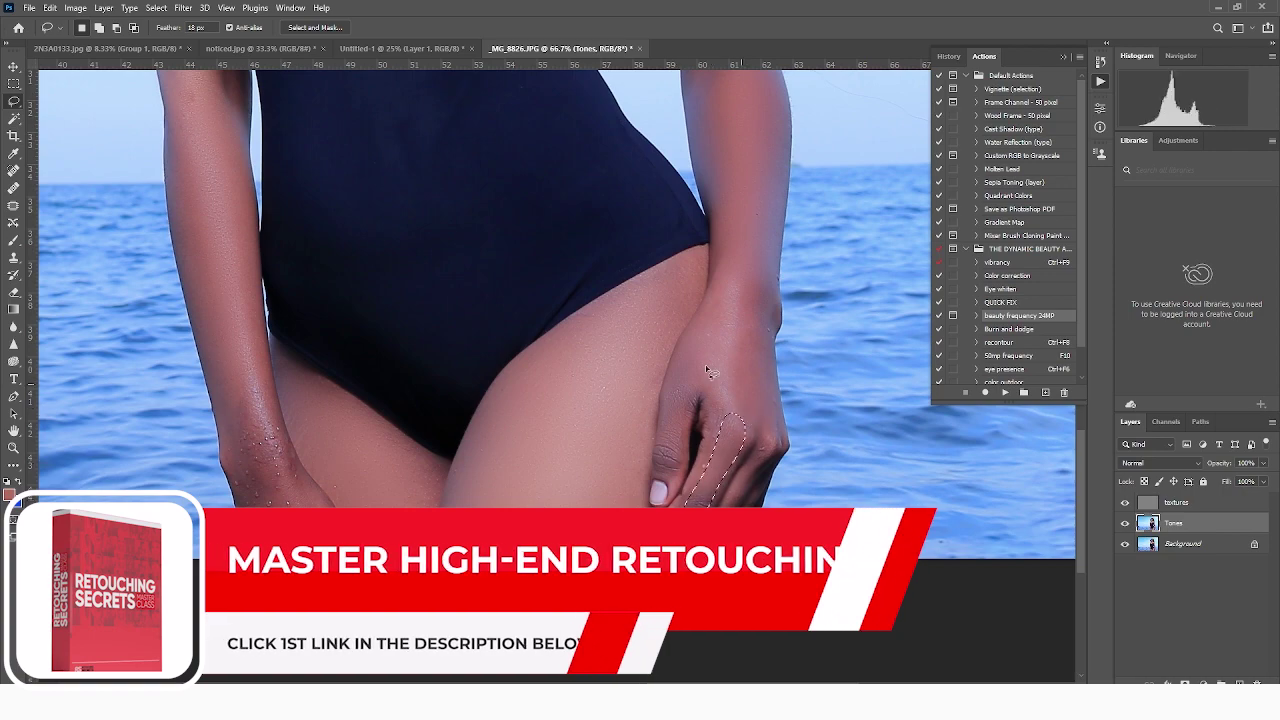
pyautogui.hotkey('ctrl', 'd')
# - Review the smoothed skin on the body and face, finishing with a view of the whole portrait
pyautogui.moveTo(531, 330); pyautogui.dragTo(558, 654)
pyautogui.moveTo(585, 100); pyautogui.dragTo(650, 357)
pyautogui.moveTo(615, 268); pyautogui.dragTo(646, 354)
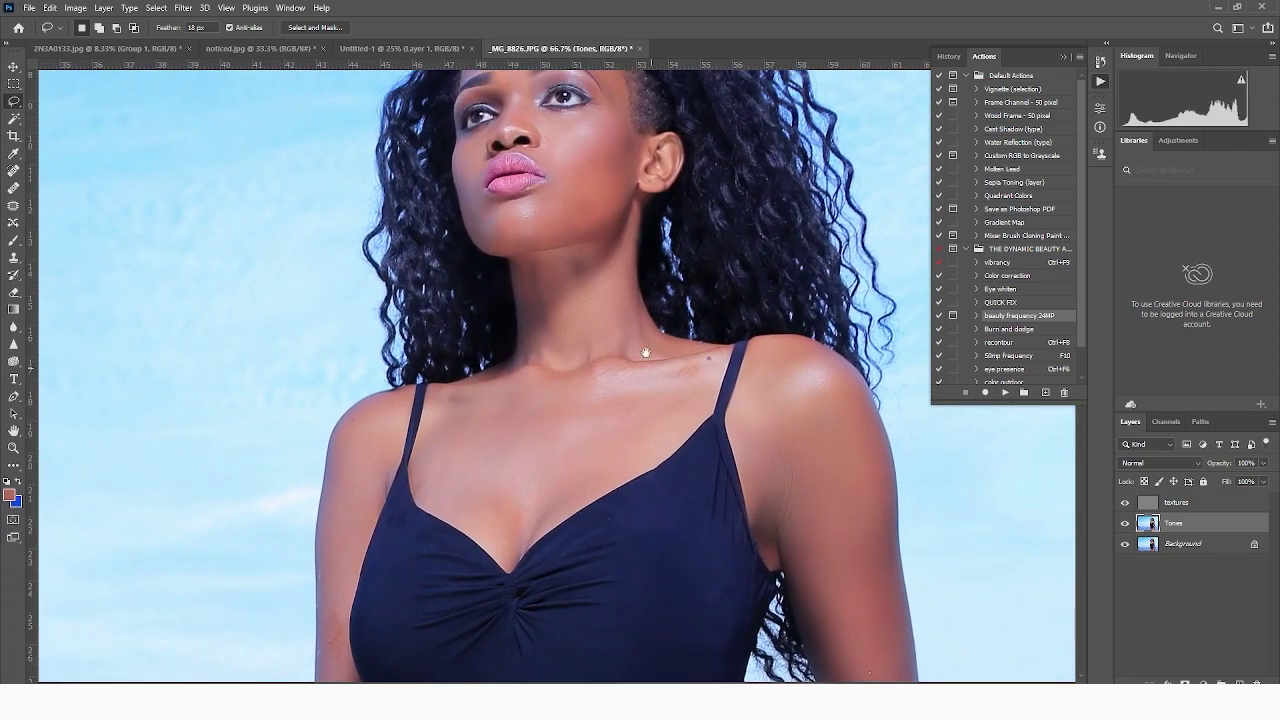
pyautogui.moveTo(599, 188); pyautogui.dragTo(615, 350)
pyautogui.keyDown('alt'); pyautogui.click(562, 264); pyautogui.keyUp('alt')
pyautogui.keyDown('alt'); pyautogui.click(562, 264); pyautogui.keyUp('alt')
pyautogui.keyDown('alt'); pyautogui.click(562, 264); pyautogui.keyUp('alt')
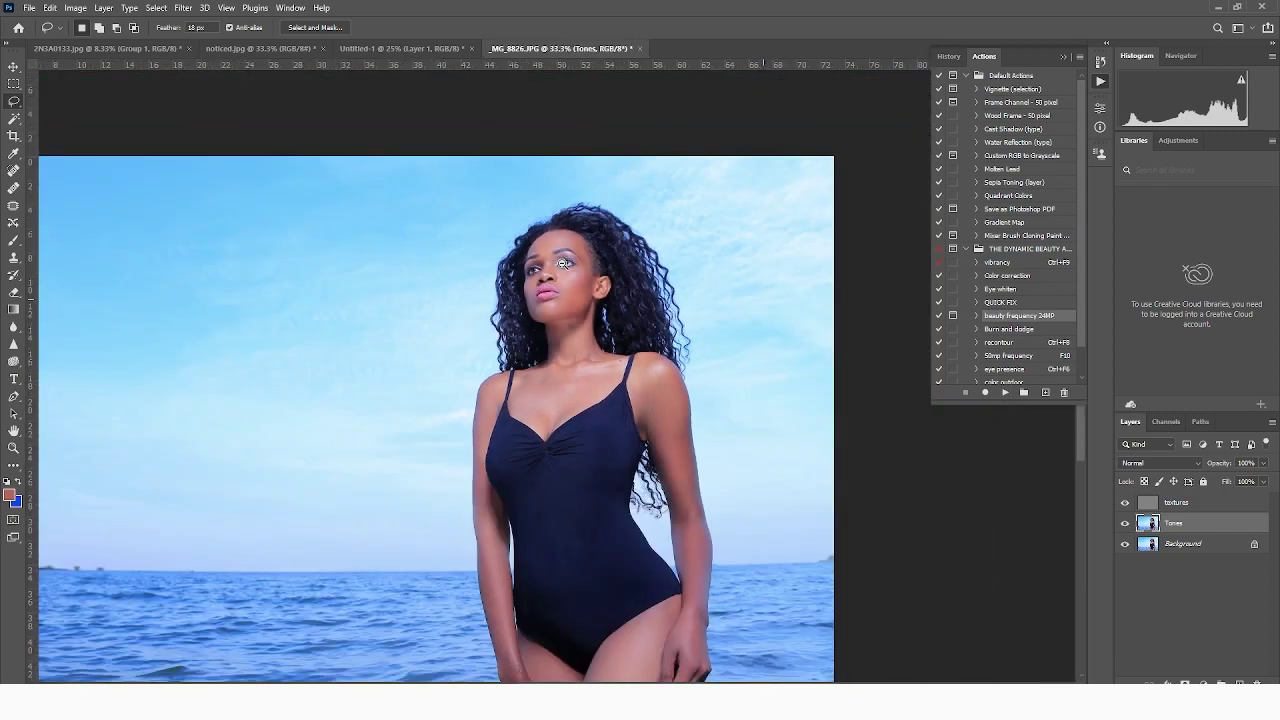
pyautogui.keyDown('alt'); pyautogui.click(562, 264); pyautogui.keyUp('alt')
pyautogui.moveTo(601, 360); pyautogui.dragTo(601, 317)
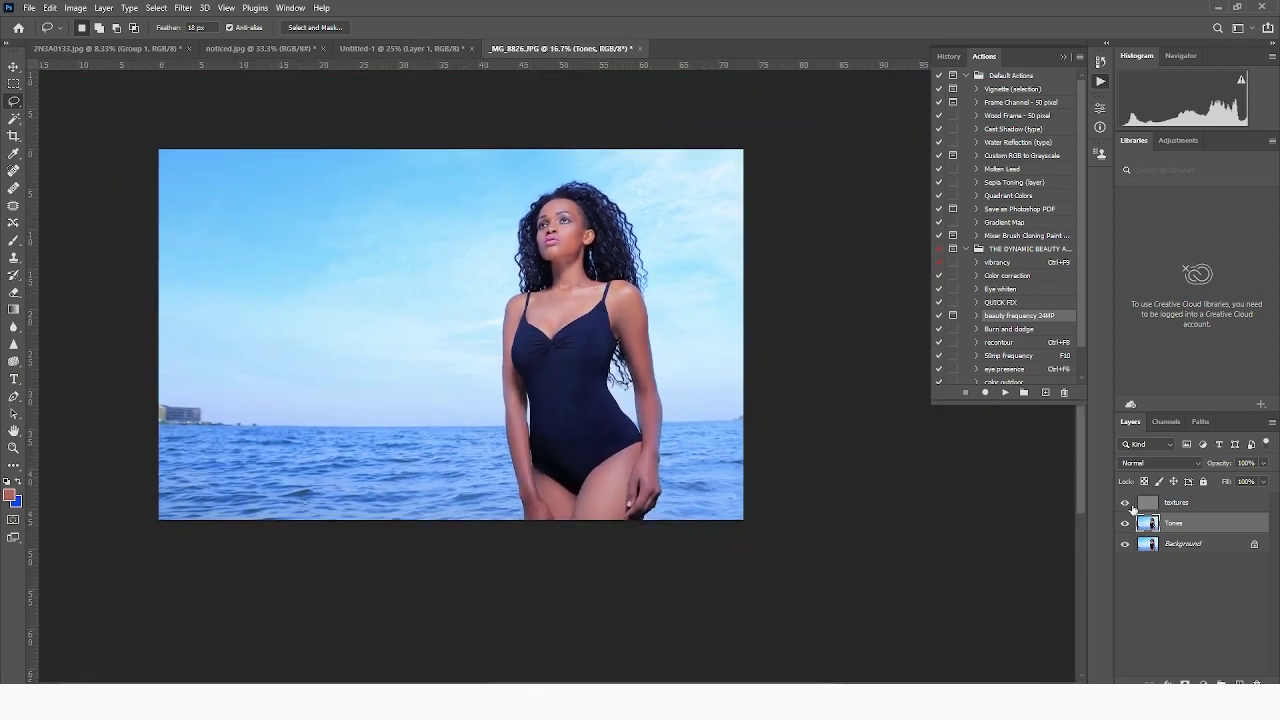
# - Run the Burn and dodge action above the textures layer to build the B&D layer group
pyautogui.click(1187, 506)
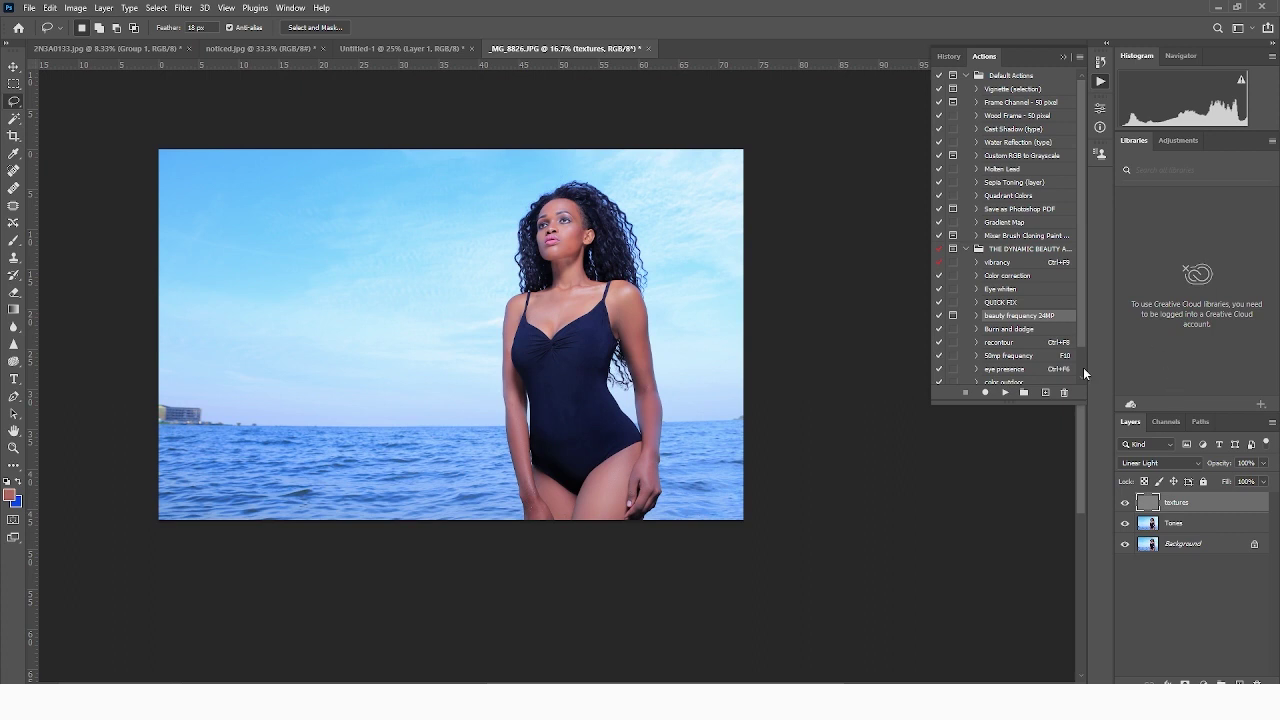
pyautogui.click(1033, 332)
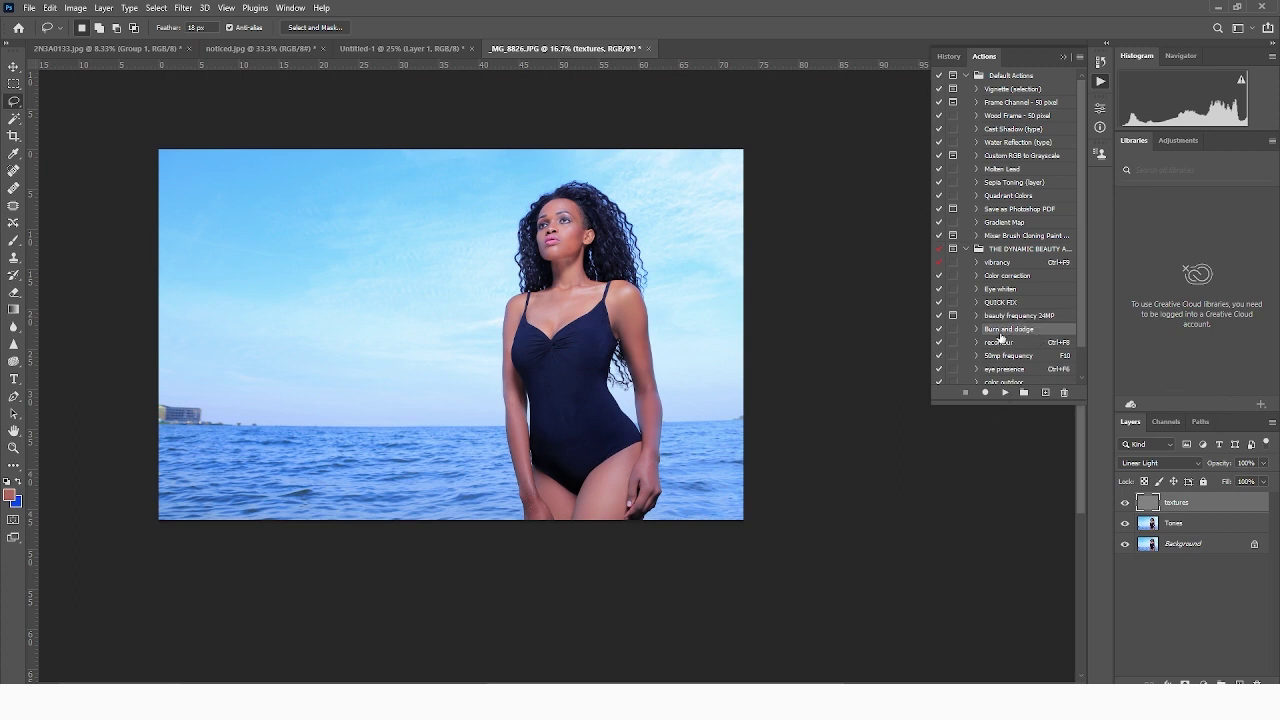
pyautogui.click(1006, 393)
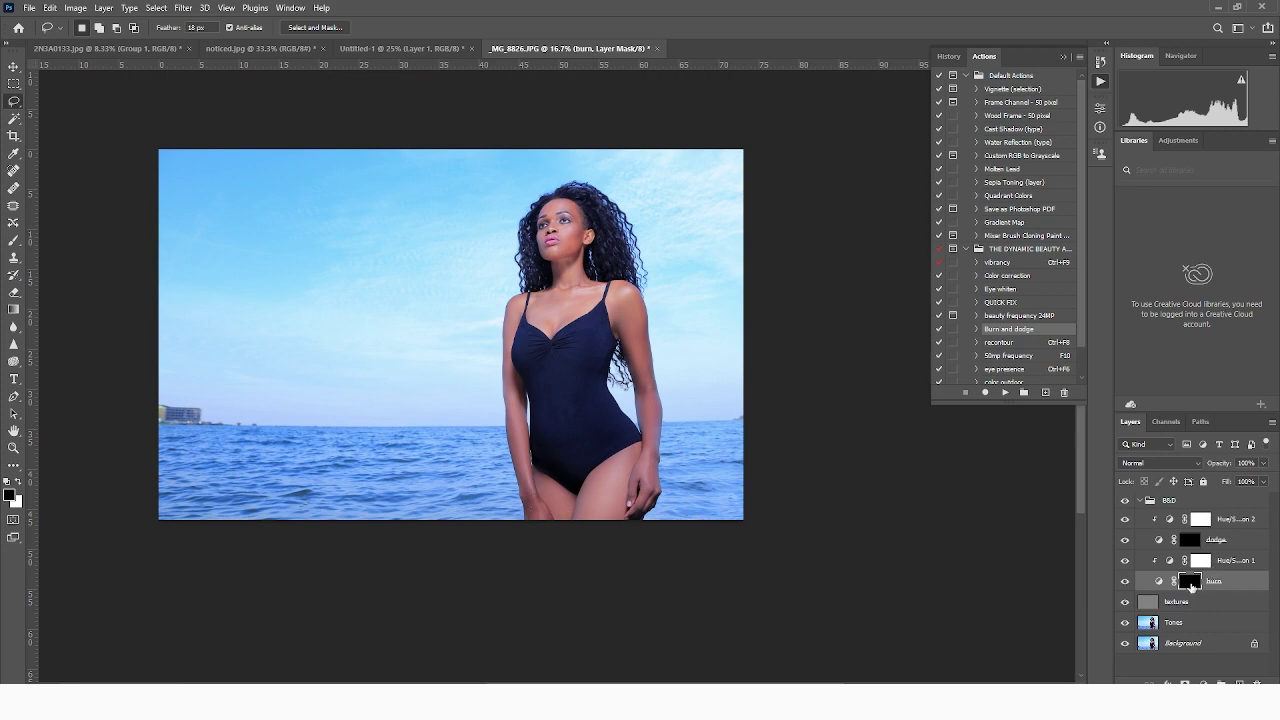
# - Choose the Brush tool with a larger soft tip and make white the foreground color for the burn layer mask
pyautogui.press('z')
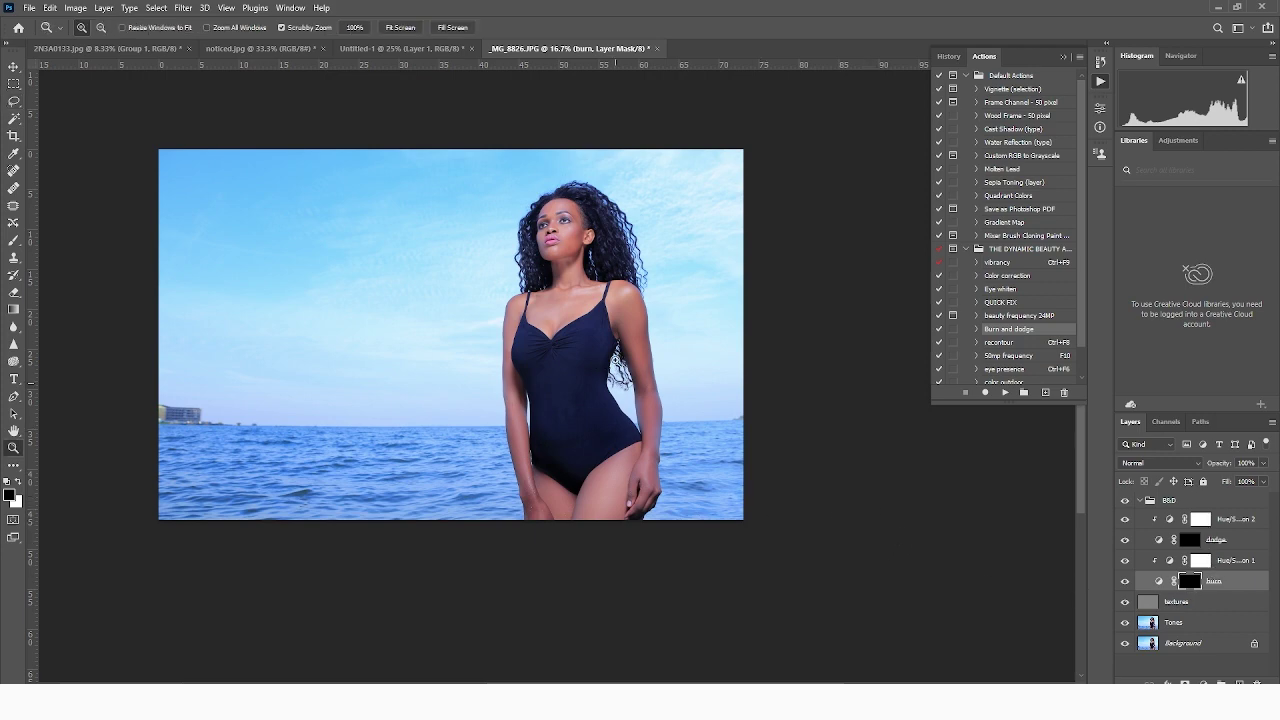
pyautogui.moveTo(555, 283); pyautogui.dragTo(618, 244)
pyautogui.click(618, 244)
pyautogui.click(16, 243)
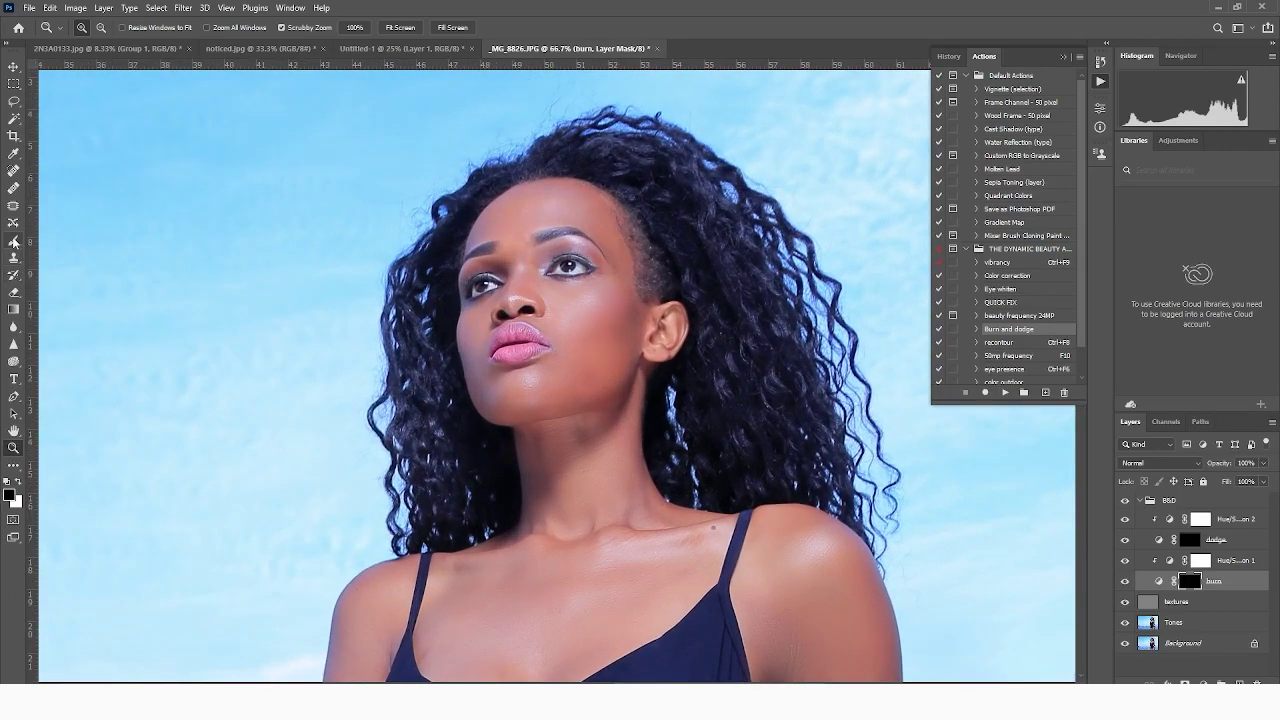
pyautogui.rightClick(579, 320)
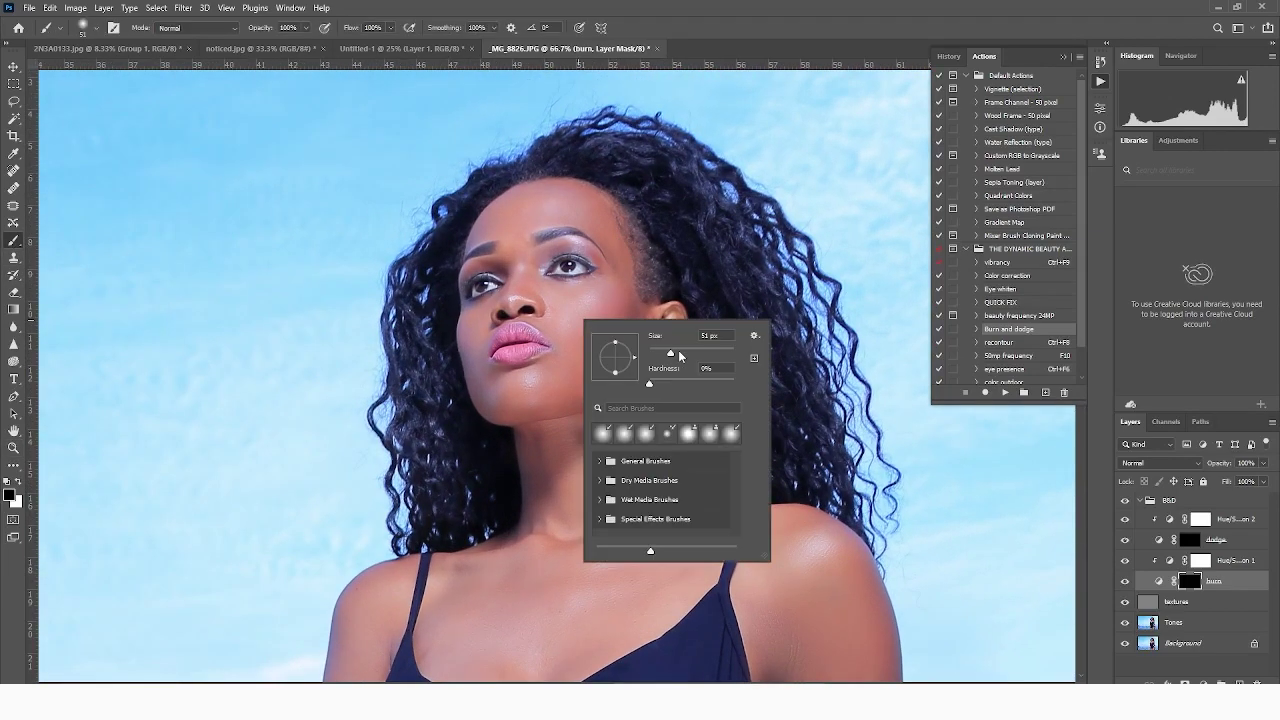
pyautogui.click(679, 356)
pyautogui.click(689, 351)
pyautogui.press('Return')
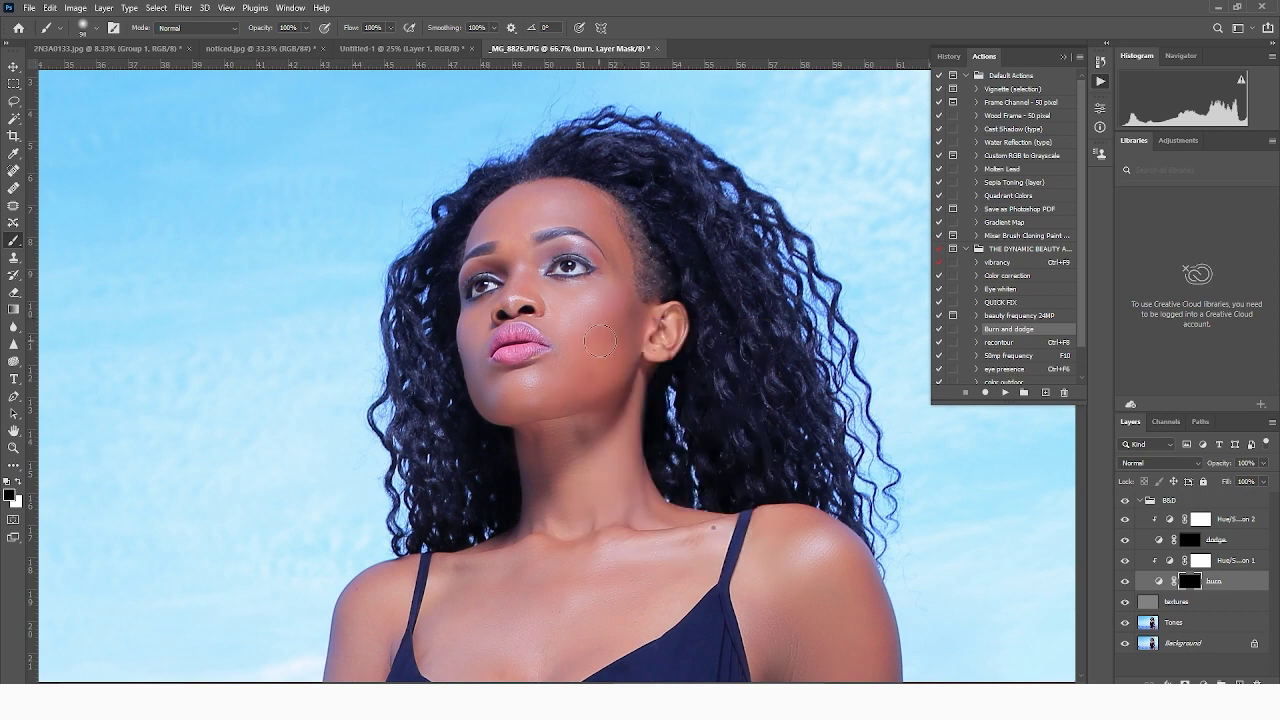
pyautogui.click(19, 481)
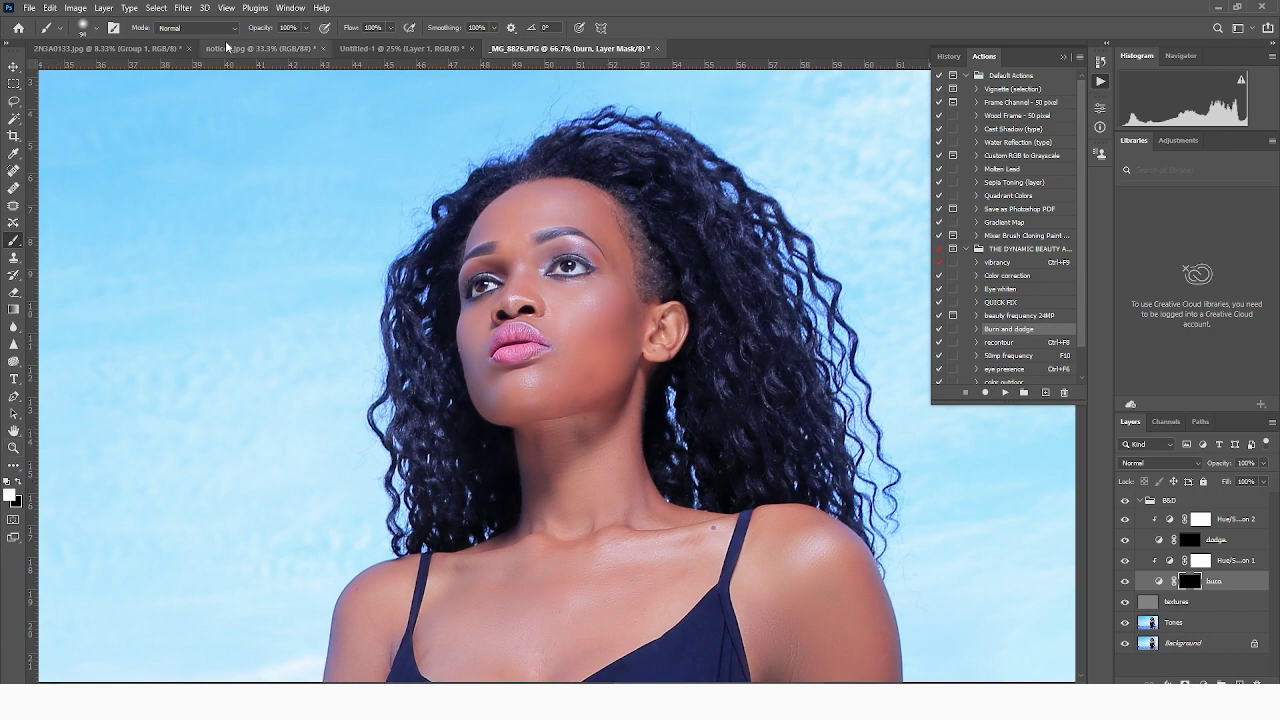
# - Set the brush flow to 4% for burning the model's left arm
pyautogui.scroll(-5, 700, 529)
pyautogui.hscroll(2, 690, 360)
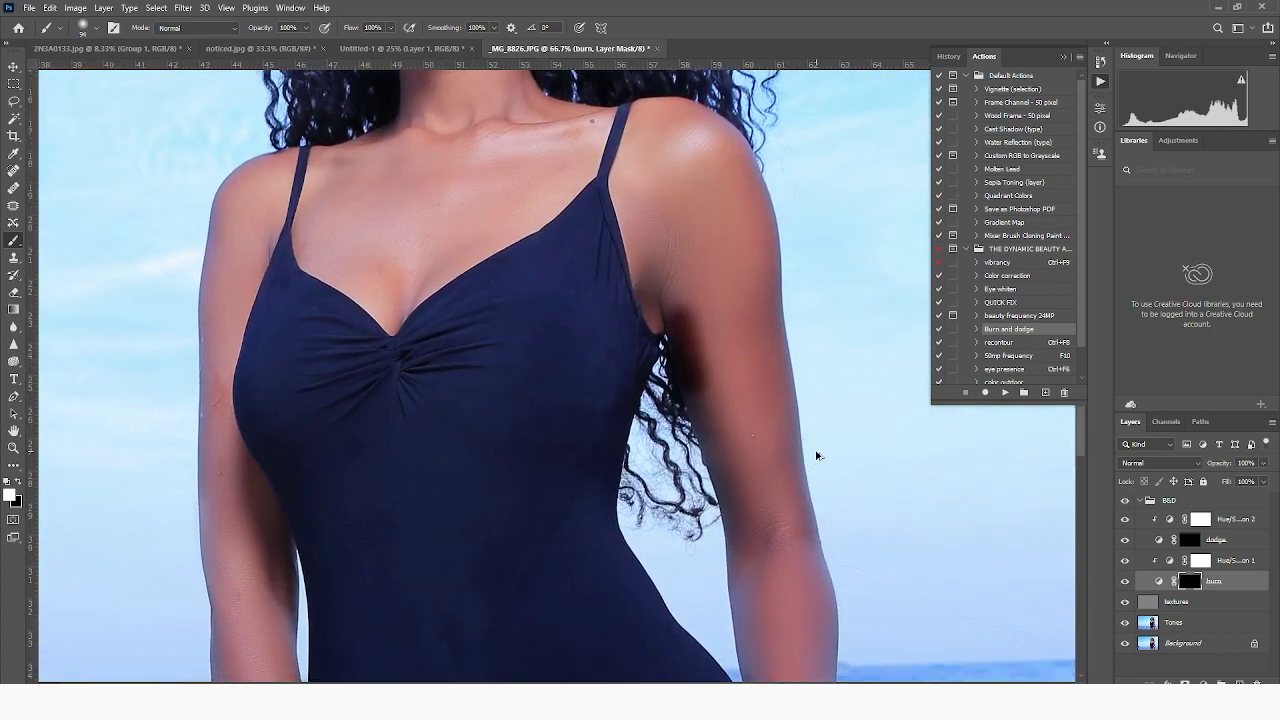
pyautogui.click(392, 29)
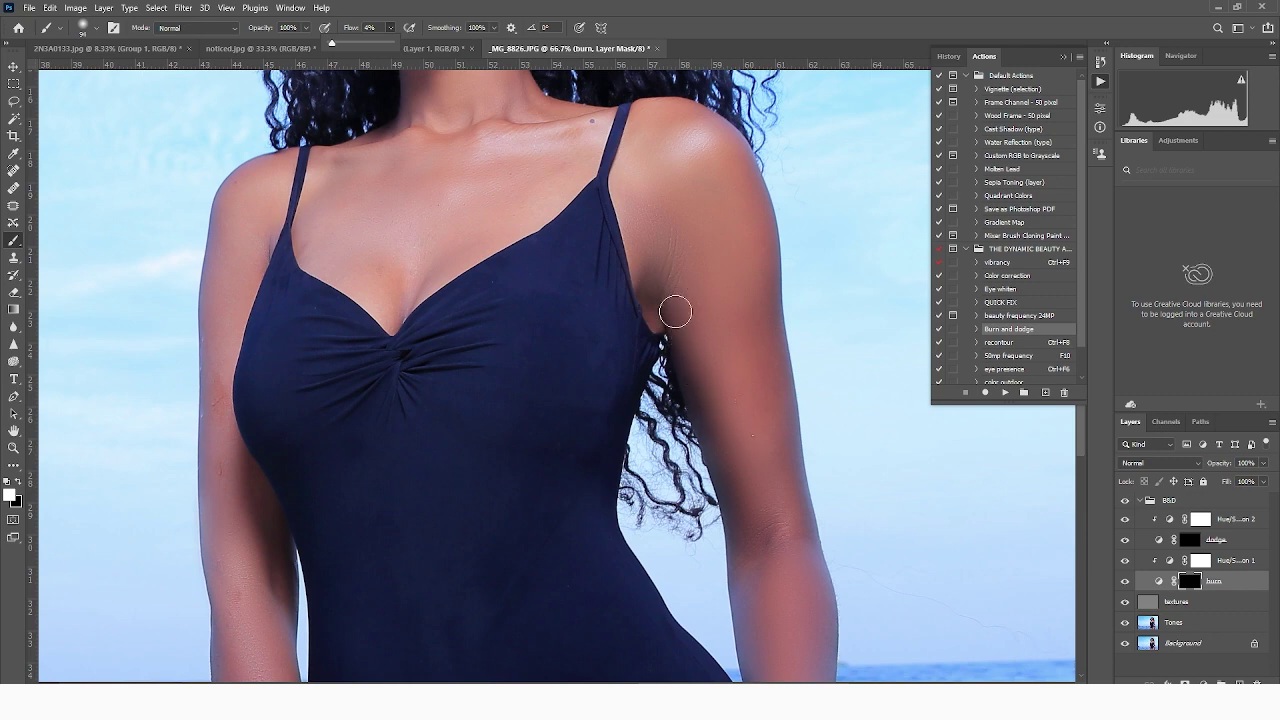
pyautogui.click(746, 583)
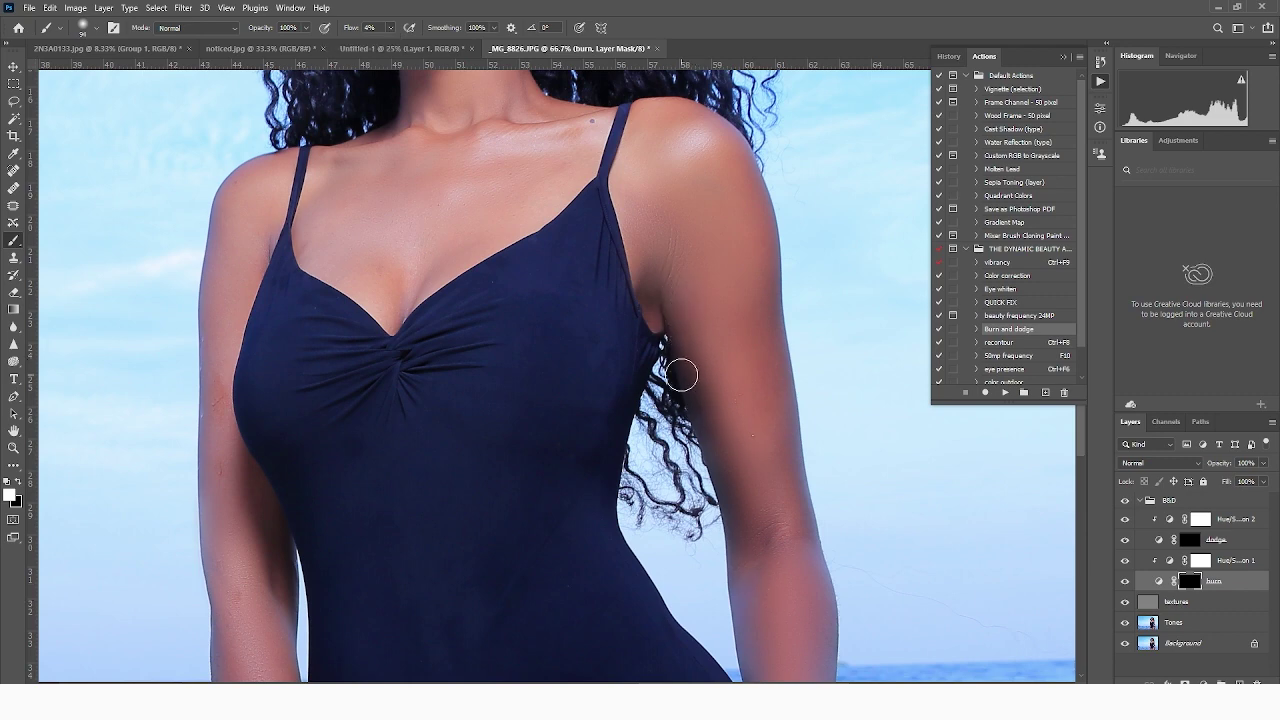
# - Enlarge the soft brush to 105 px and paint white on the burn mask along the model's left arm from shoulder to forearm
pyautogui.rightClick(716, 280)
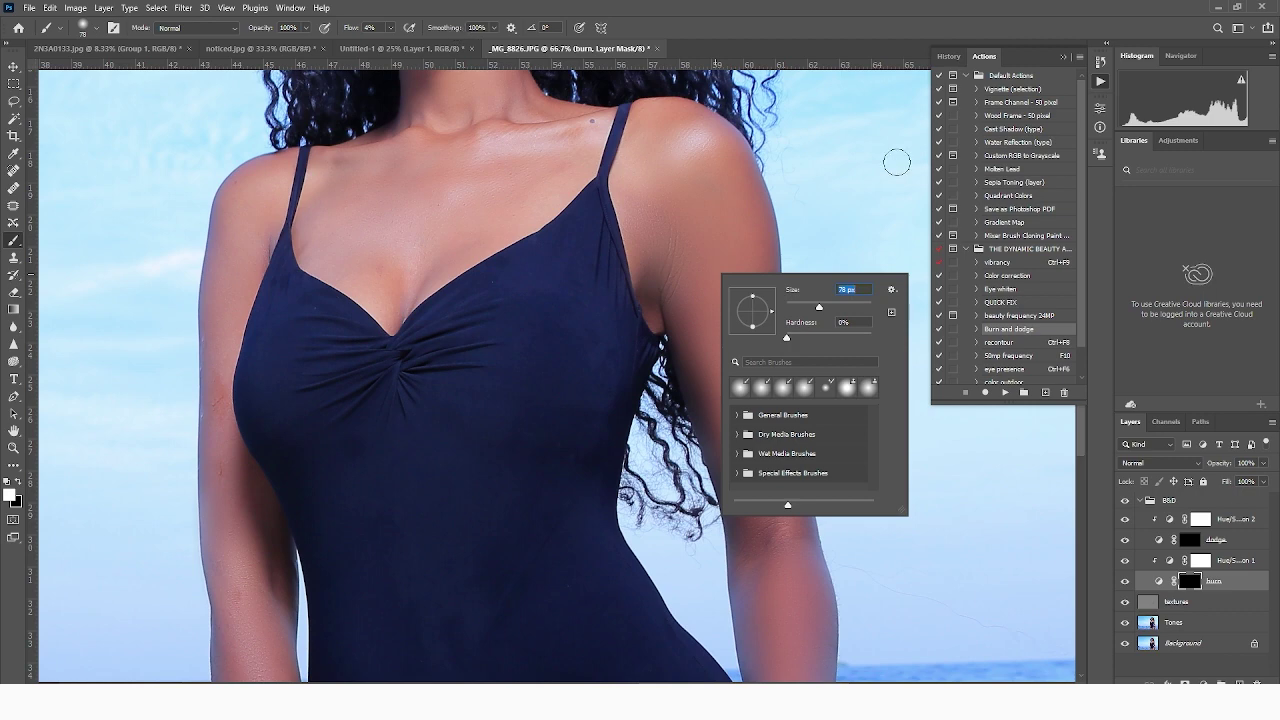
pyautogui.click(830, 307)
pyautogui.moveTo(744, 146)
pyautogui.mouseDown()
pyautogui.moveTo(792, 580)
pyautogui.moveTo(754, 383)
pyautogui.mouseUp()
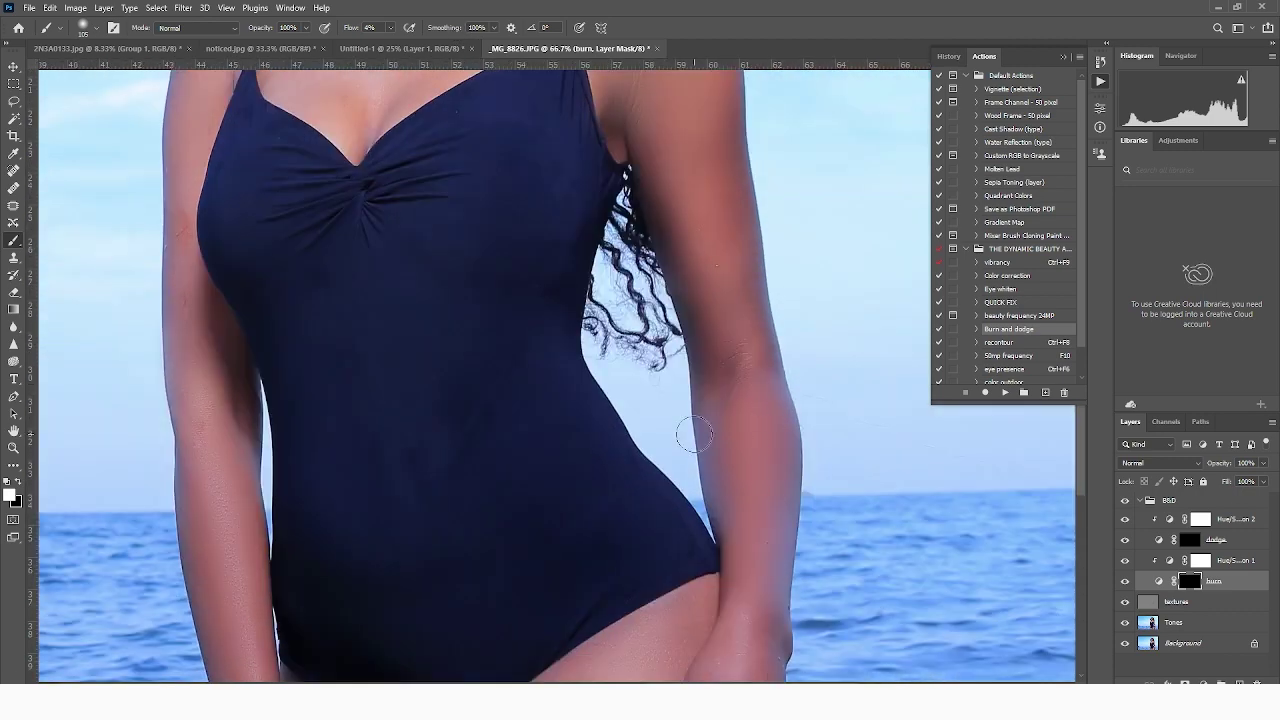
pyautogui.moveTo(736, 502); pyautogui.dragTo(903, 592)
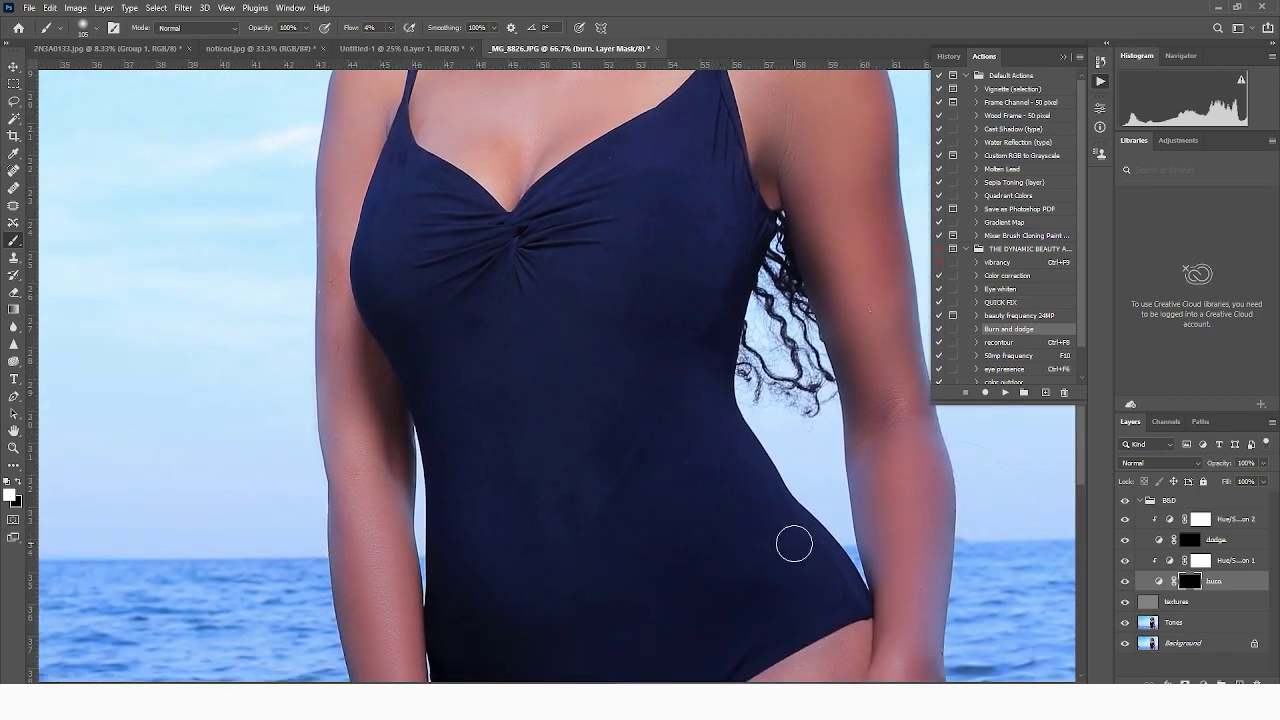
pyautogui.moveTo(791, 540); pyautogui.dragTo(706, 423)
pyautogui.scroll(10, 457, 443)
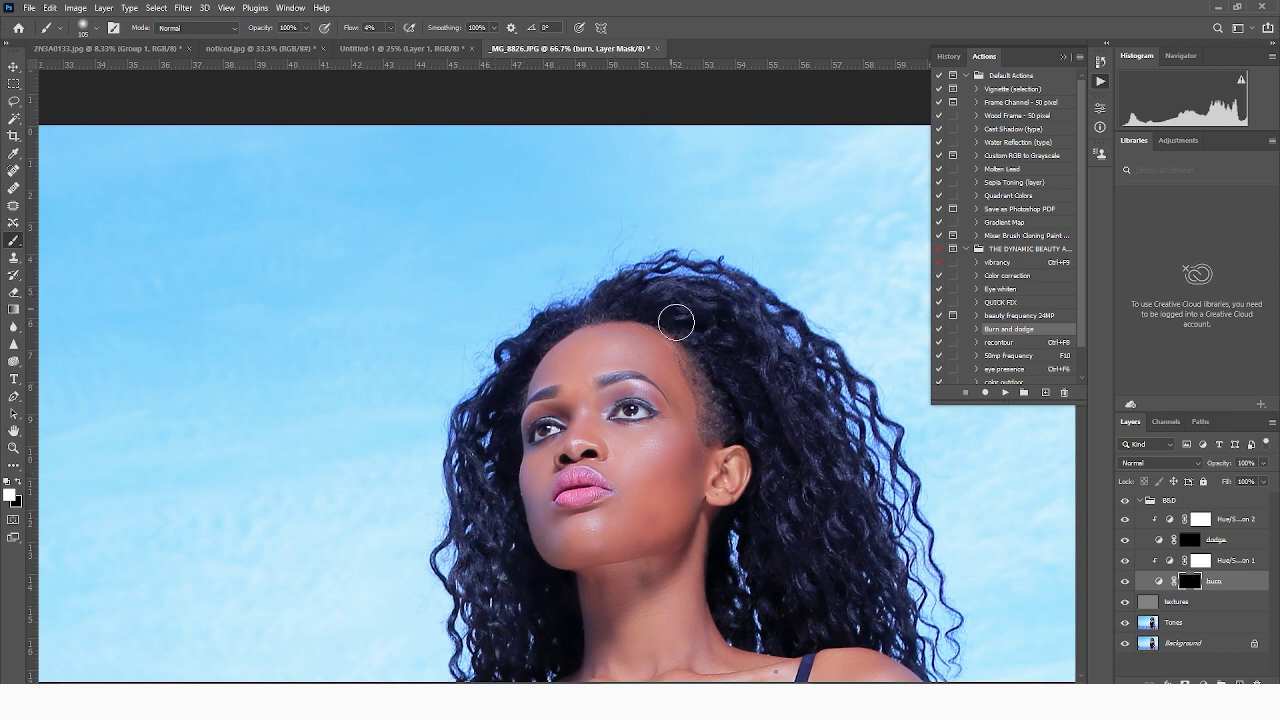
pyautogui.keyDown('alt'); pyautogui.click(608, 342); pyautogui.keyUp('alt')
pyautogui.keyDown('alt'); pyautogui.click(608, 342); pyautogui.keyUp('alt')
pyautogui.keyDown('alt'); pyautogui.click(608, 342); pyautogui.keyUp('alt')
pyautogui.keyDown('alt'); pyautogui.click(608, 342); pyautogui.keyUp('alt')
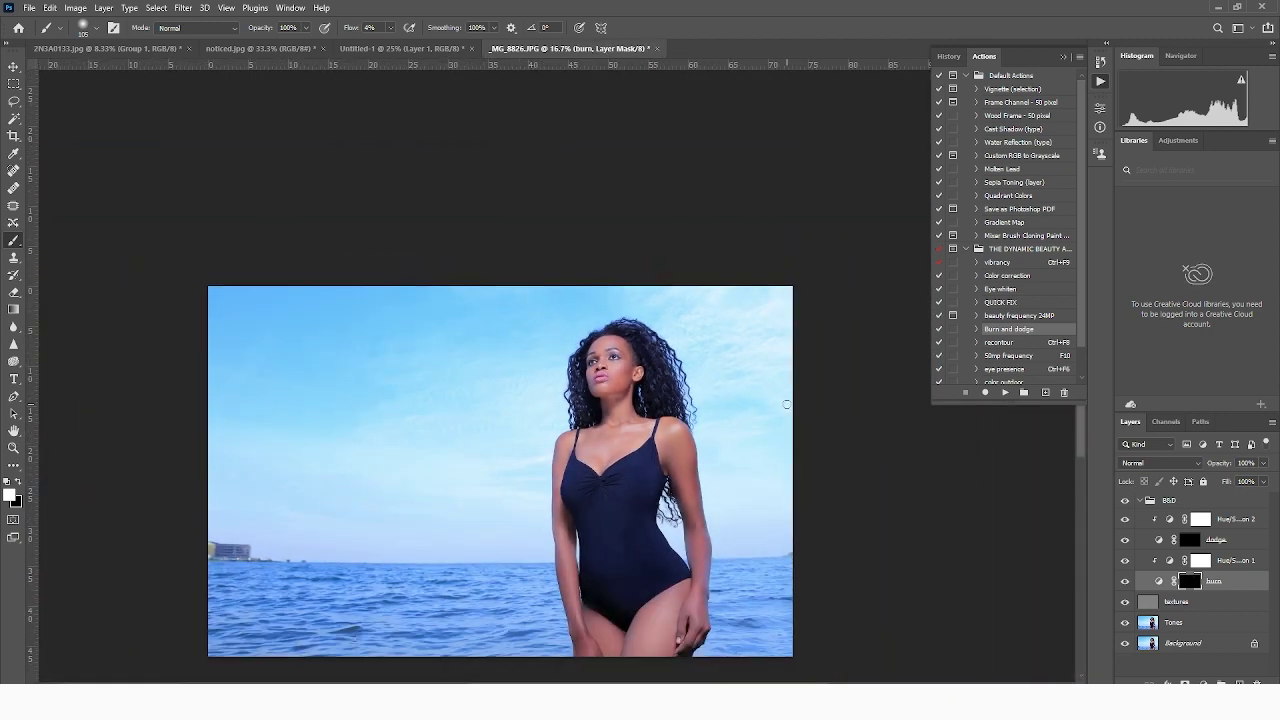
# - Compare the portrait with and without the burn layer
pyautogui.moveTo(658, 400); pyautogui.dragTo(646, 307)
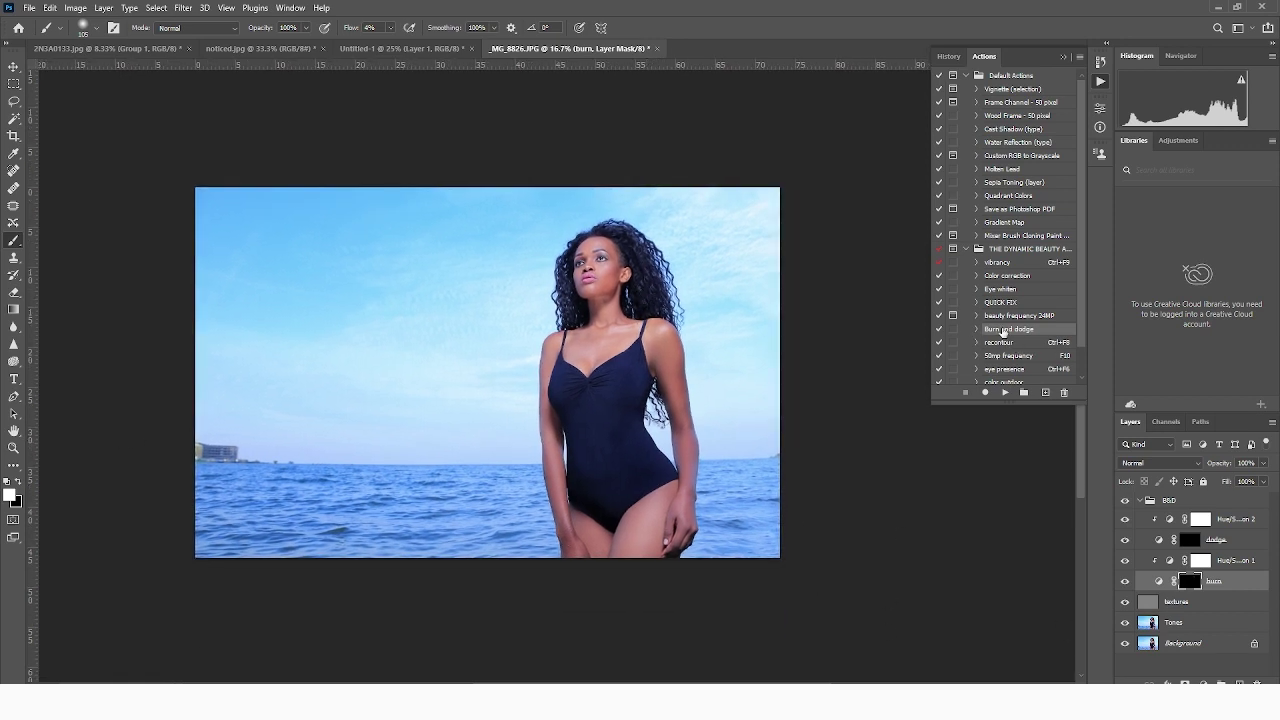
pyautogui.click(1124, 581)
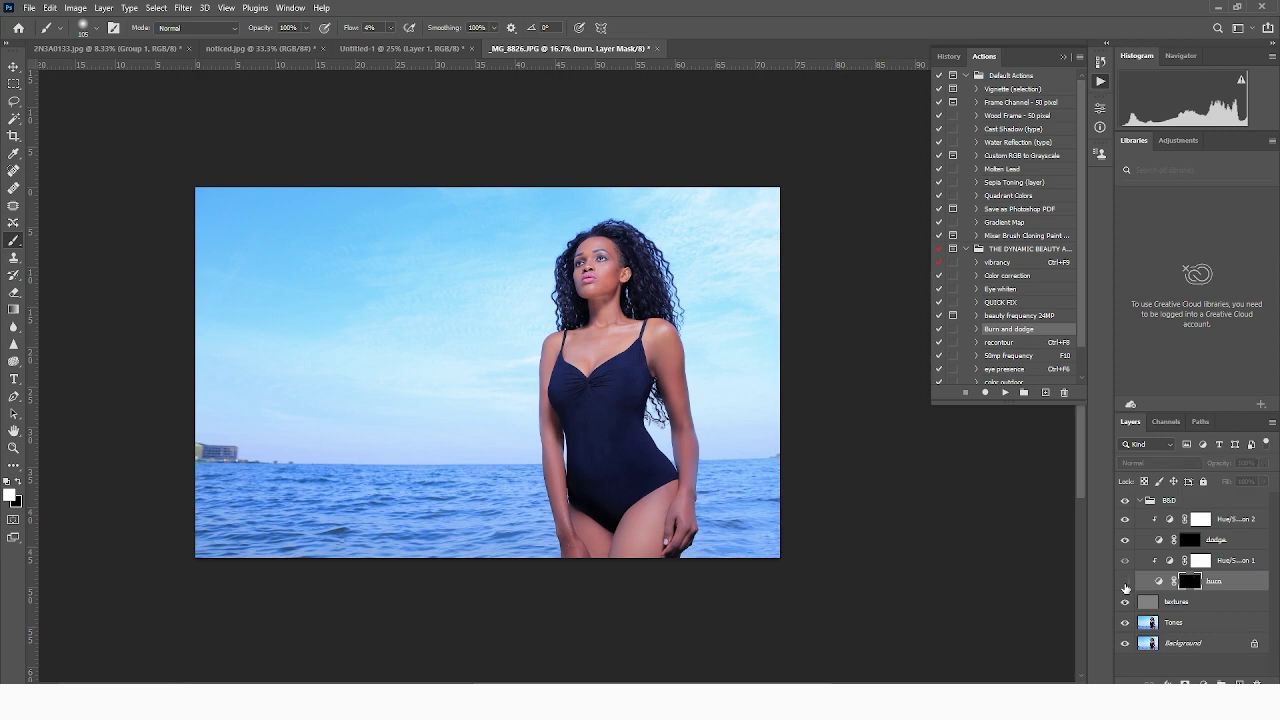
pyautogui.click(1124, 581)
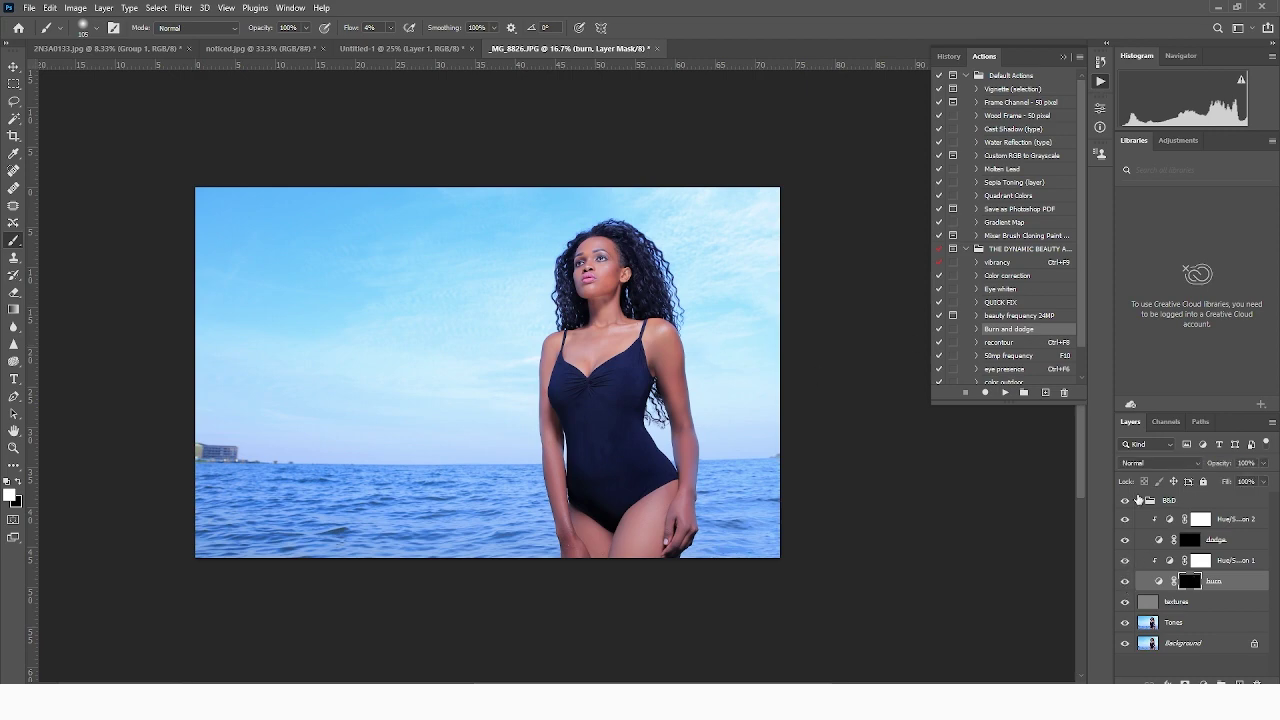
# - Continue painting white on the burn mask with the 105 px soft brush along the shadow edges of both arms
pyautogui.press('z')
pyautogui.moveTo(596, 347); pyautogui.dragTo(723, 326)
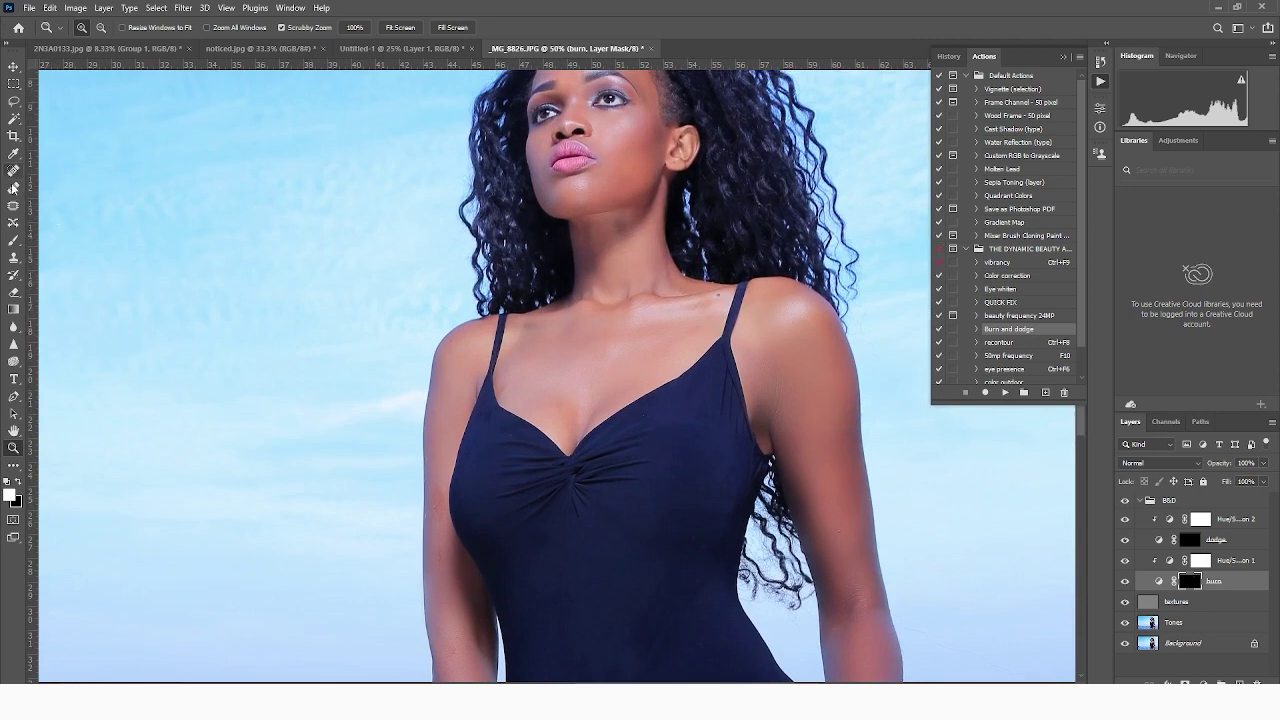
pyautogui.click(13, 241)
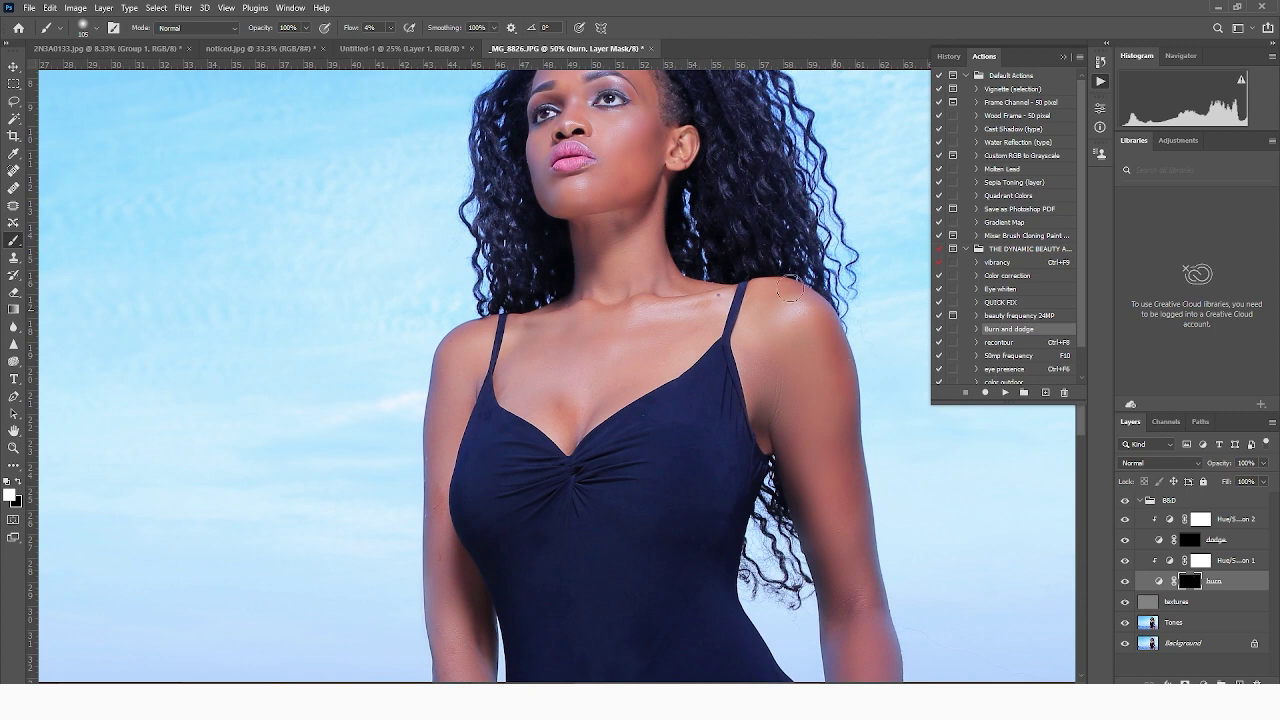
pyautogui.moveTo(836, 556); pyautogui.dragTo(805, 447)
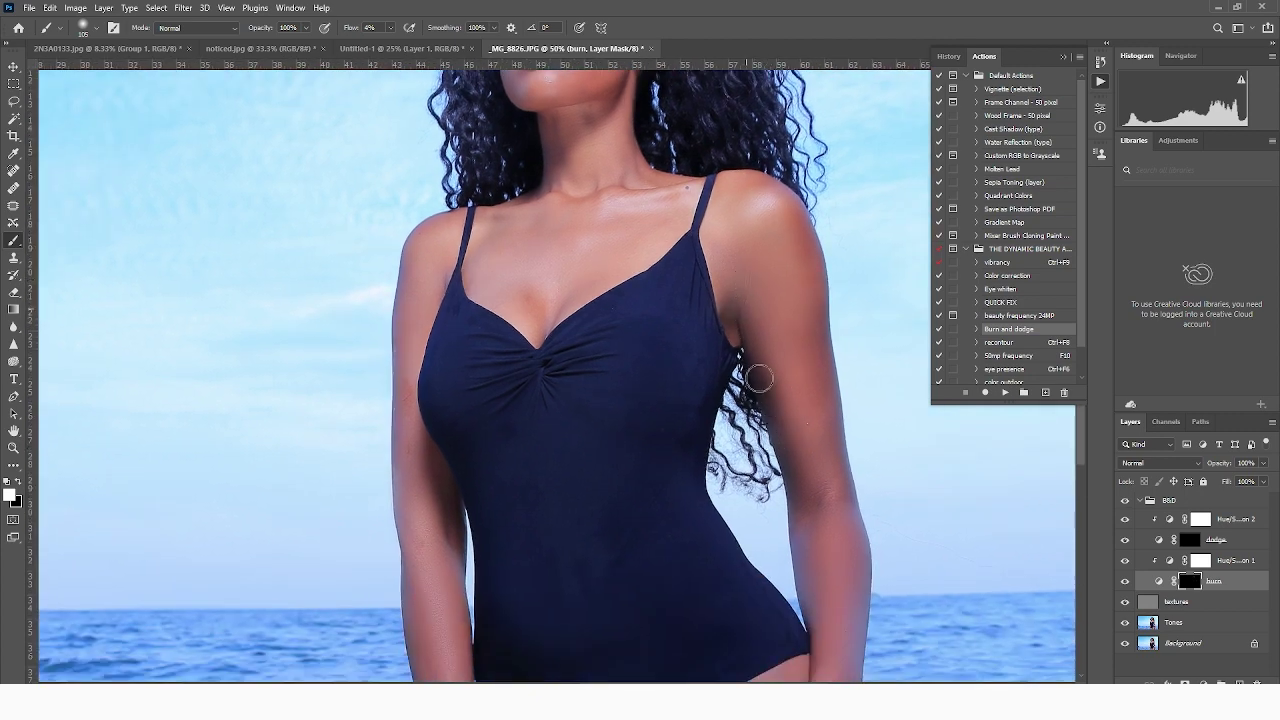
pyautogui.moveTo(798, 509); pyautogui.dragTo(772, 445)
pyautogui.moveTo(840, 549); pyautogui.dragTo(785, 347)
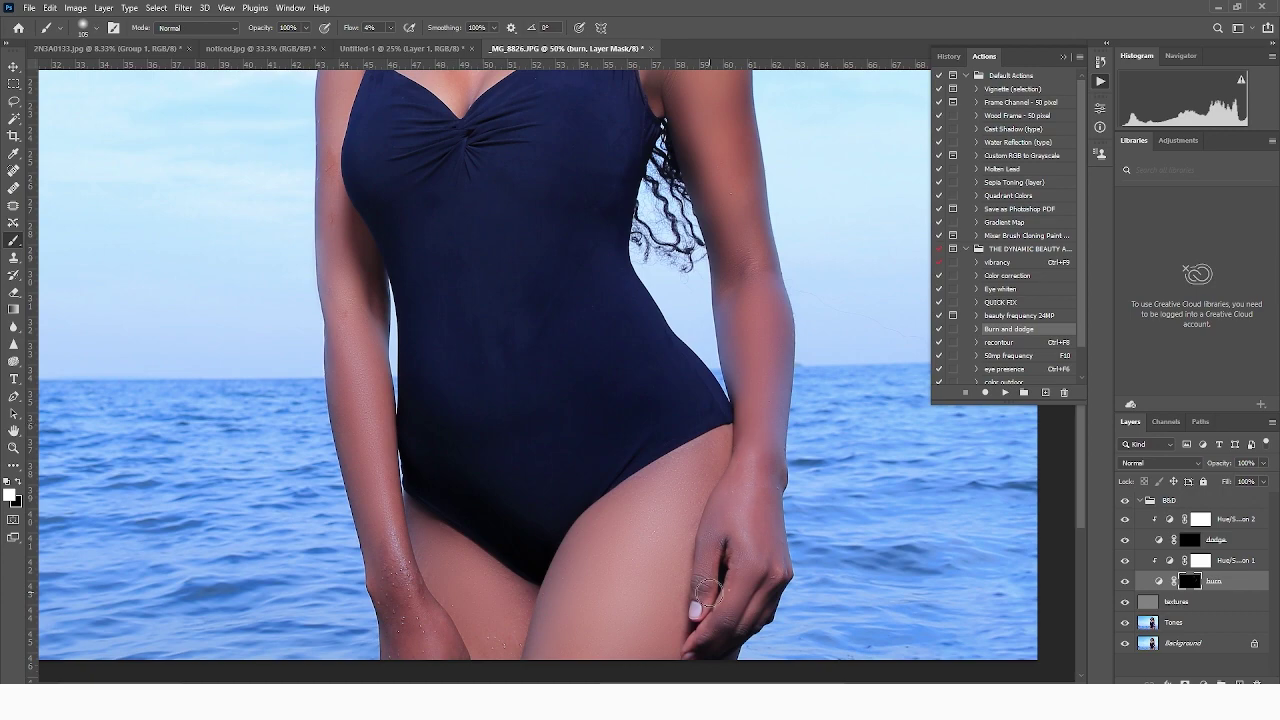
pyautogui.moveTo(366, 477); pyautogui.dragTo(384, 437)
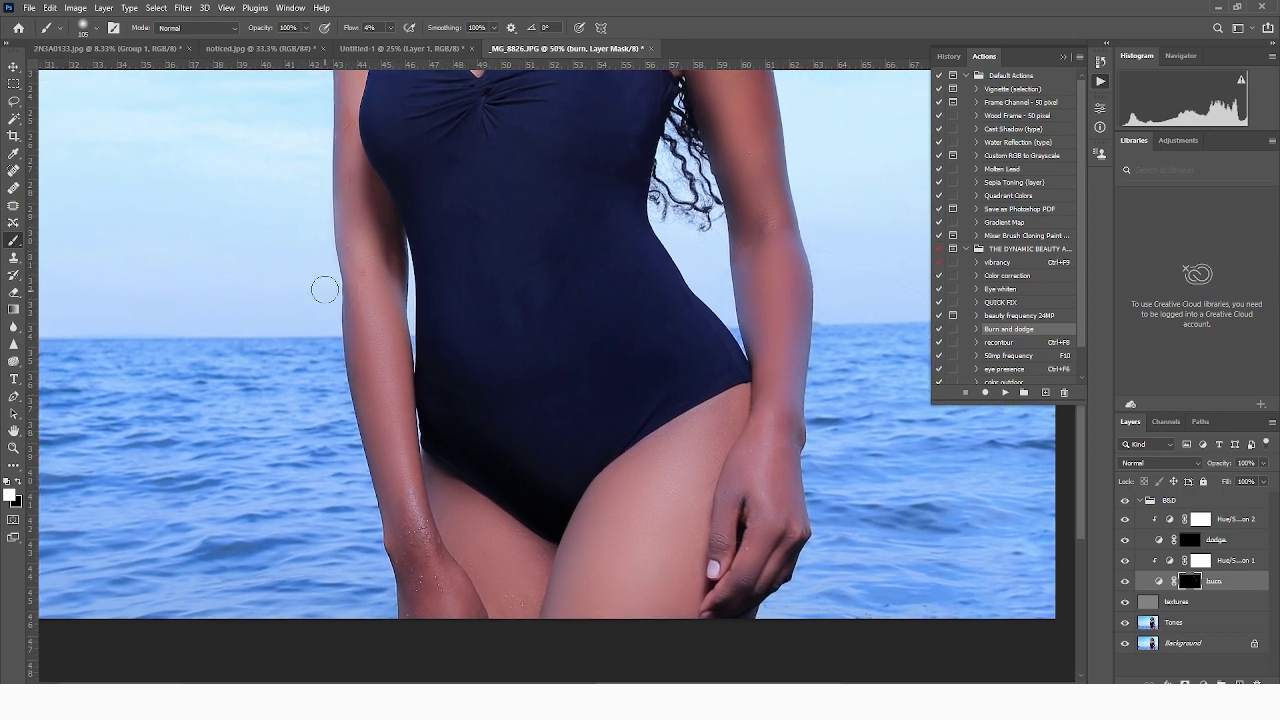
pyautogui.moveTo(371, 218); pyautogui.dragTo(407, 601)
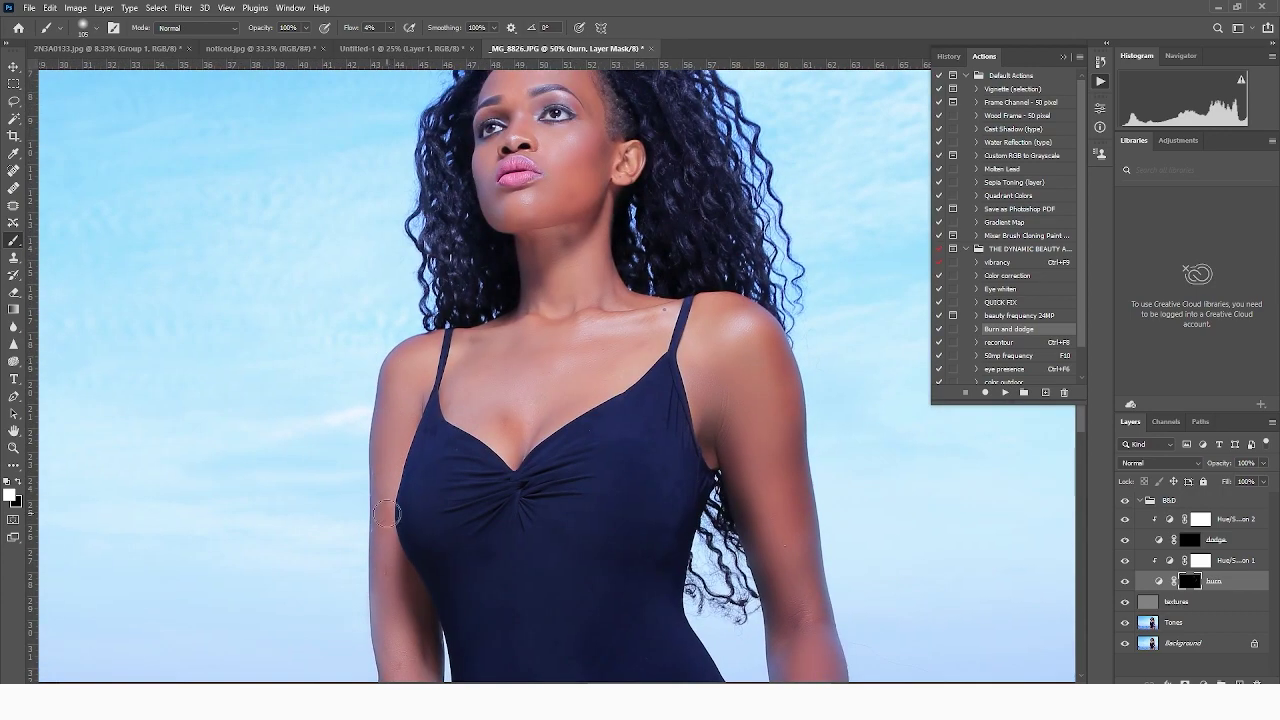
# - Shrink the soft brush slightly and paint white on the burn mask around the face's hairline and jaw
pyautogui.scroll(2, 389, 368)
pyautogui.rightClick(623, 291)
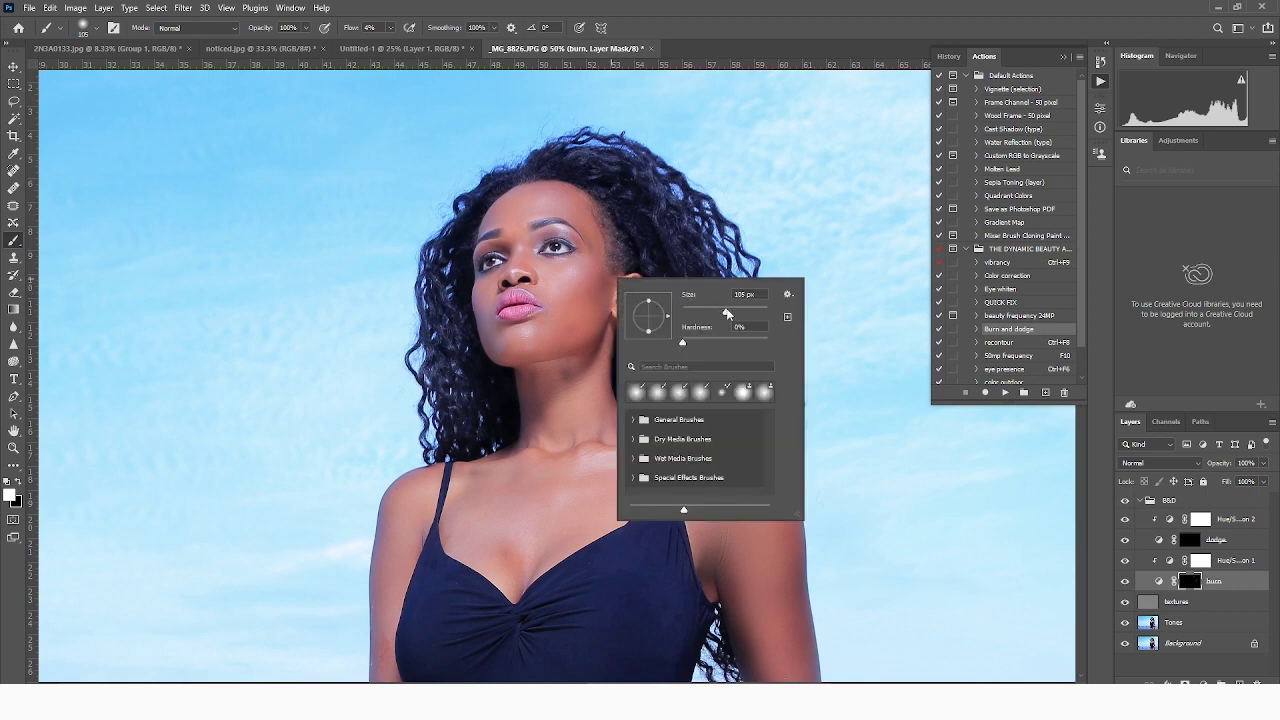
pyautogui.moveTo(727, 313); pyautogui.dragTo(723, 313)
pyautogui.click(552, 175)
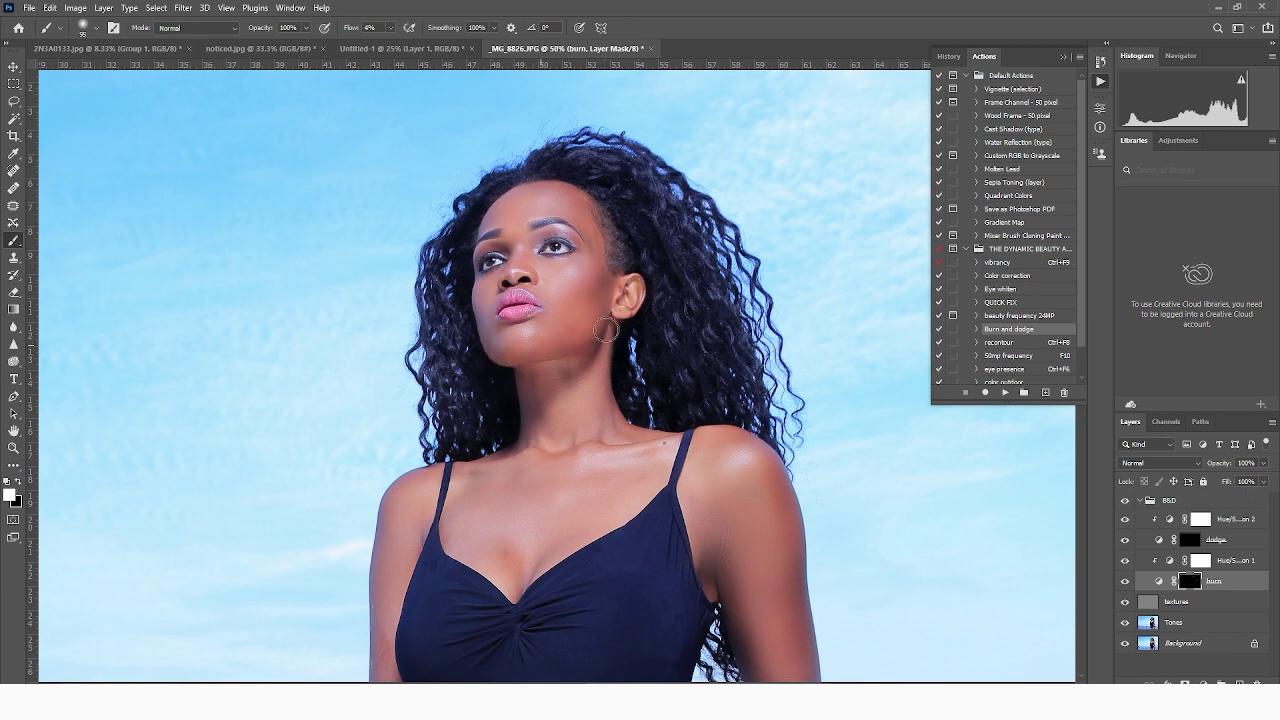
# - Set the soft brush to 149 px and paint white on the dodge mask over the highlights of the shoulder and arms
pyautogui.click(1191, 540)
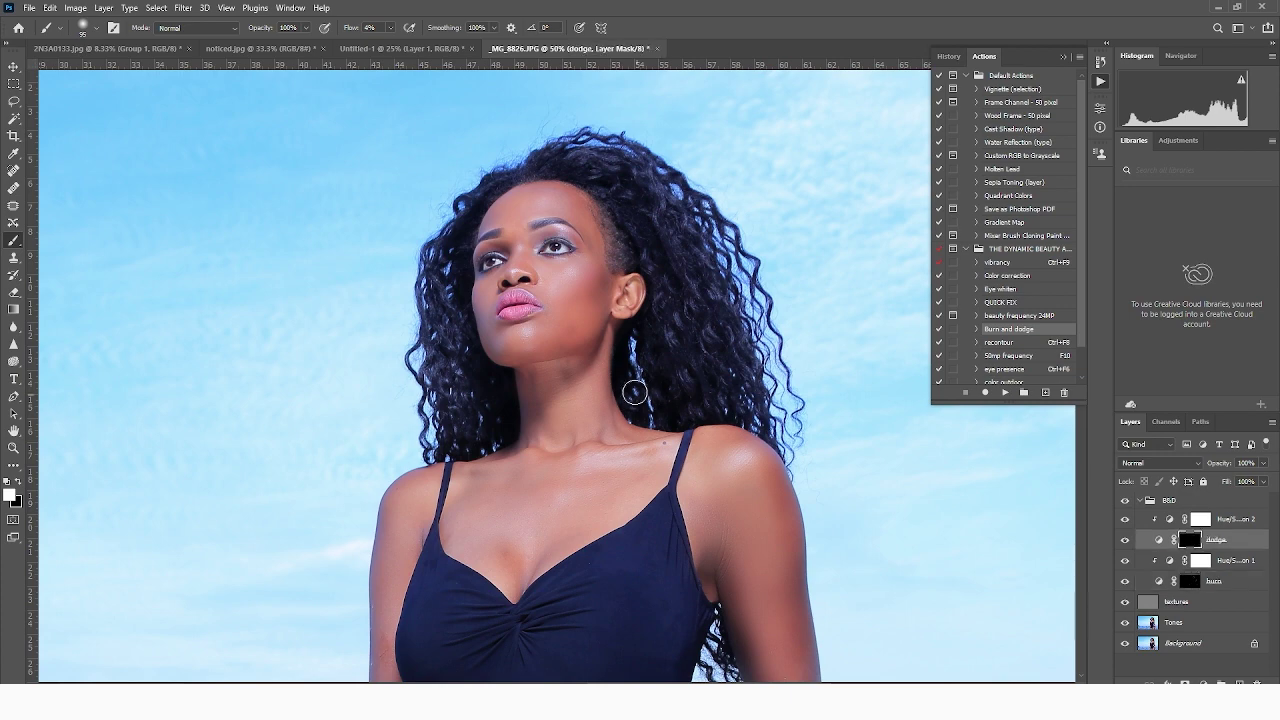
pyautogui.rightClick(690, 458)
pyautogui.click(809, 486)
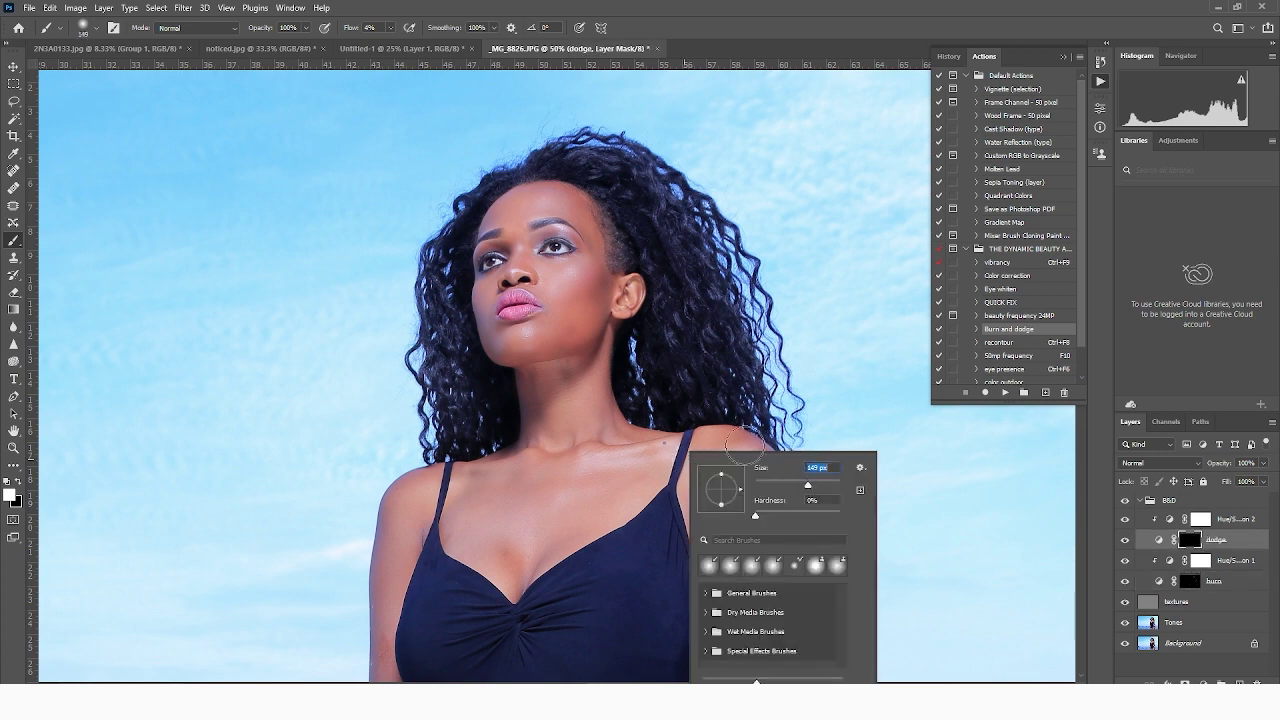
pyautogui.click(742, 446)
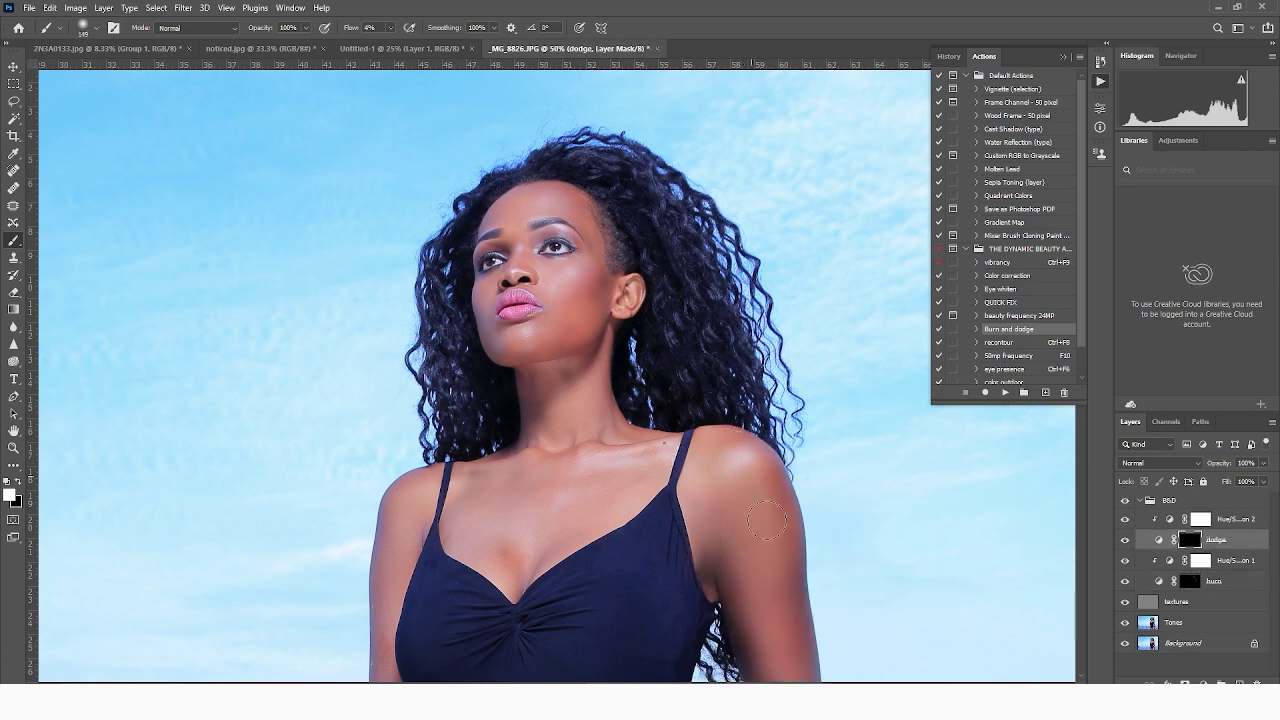
pyautogui.moveTo(777, 549); pyautogui.dragTo(749, 393)
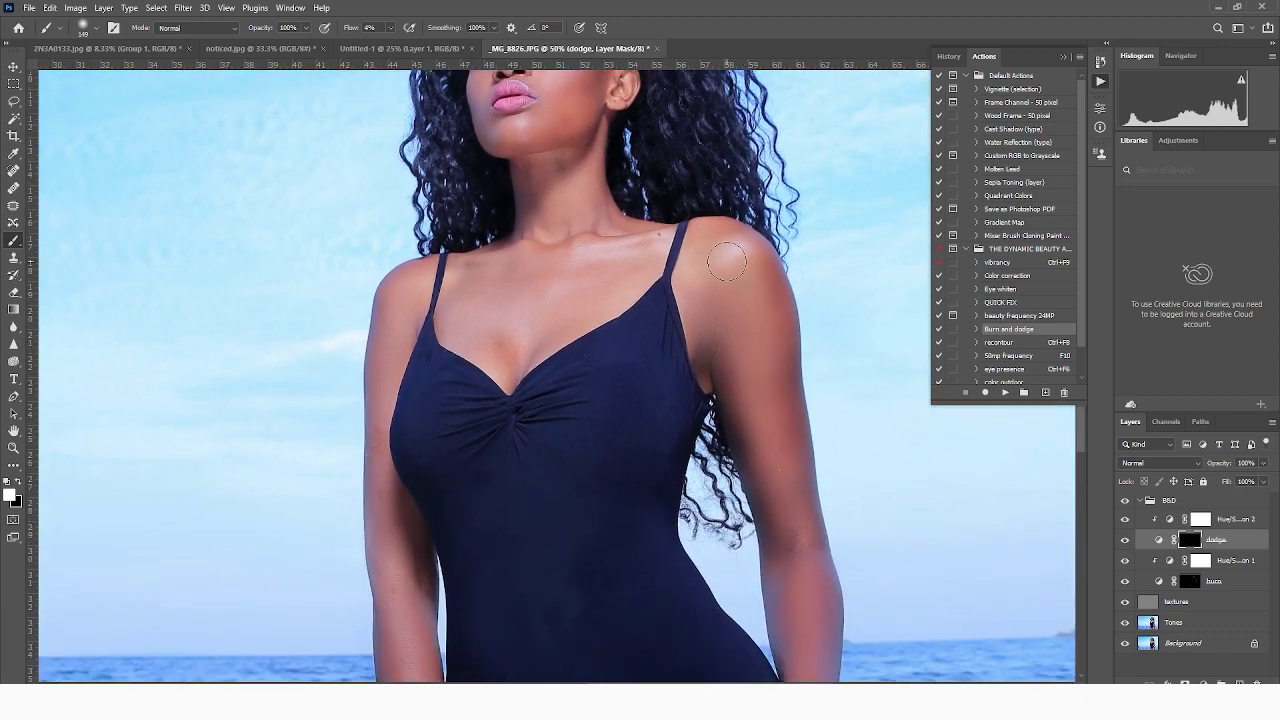
pyautogui.moveTo(804, 571); pyautogui.dragTo(774, 423)
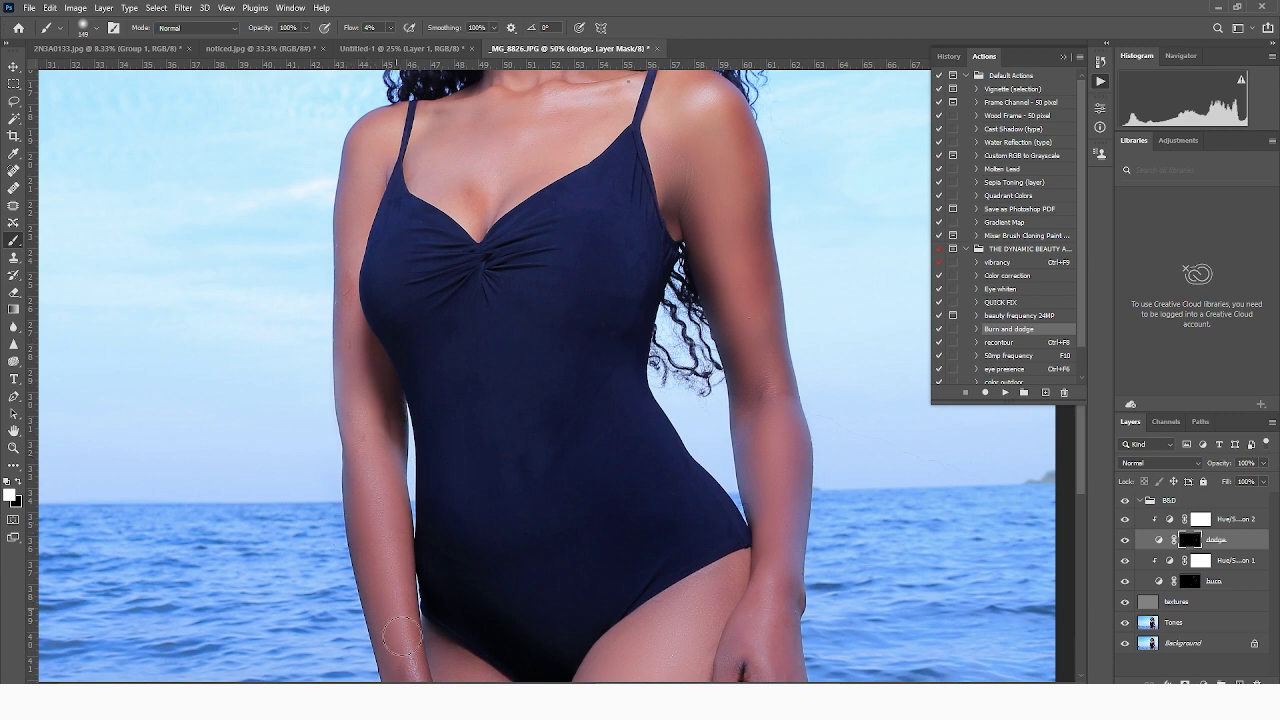
# - Brighten the chest on the dodge mask, then reduce the brush to 99 px and paint highlights on the face
pyautogui.scroll(5, 434, 500)
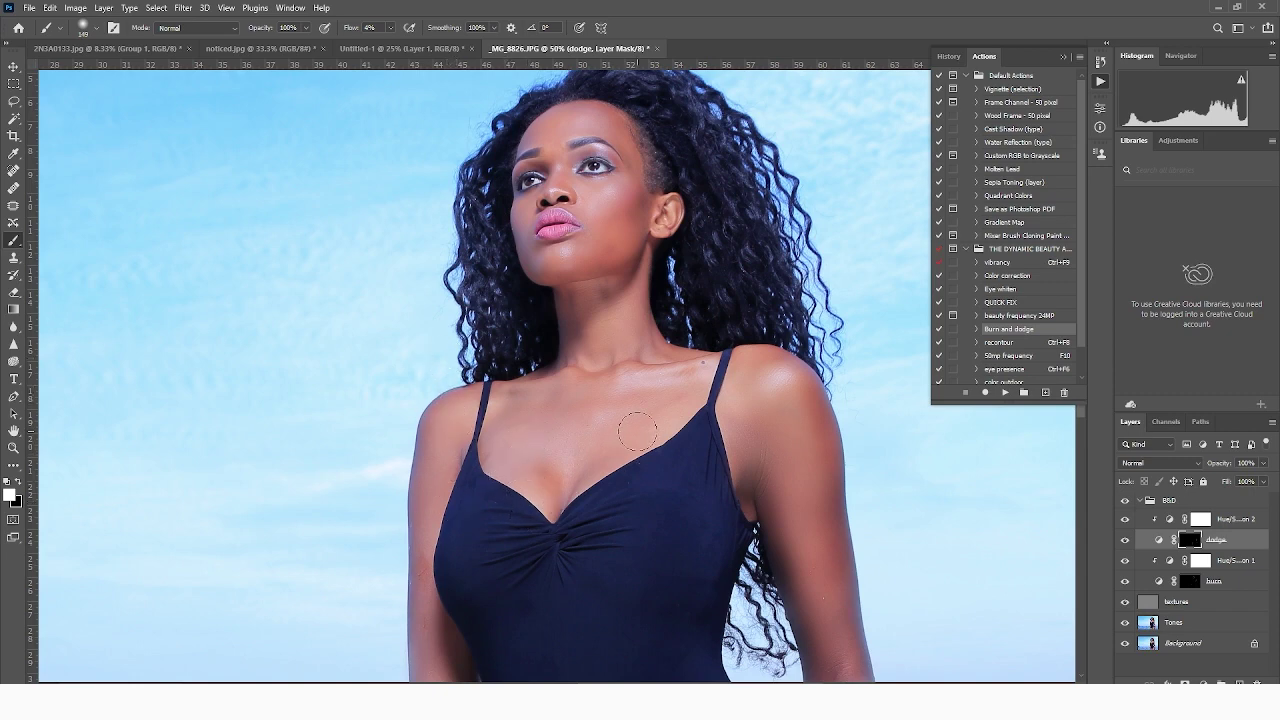
pyautogui.scroll(4, 625, 420)
pyautogui.rightClick(620, 346)
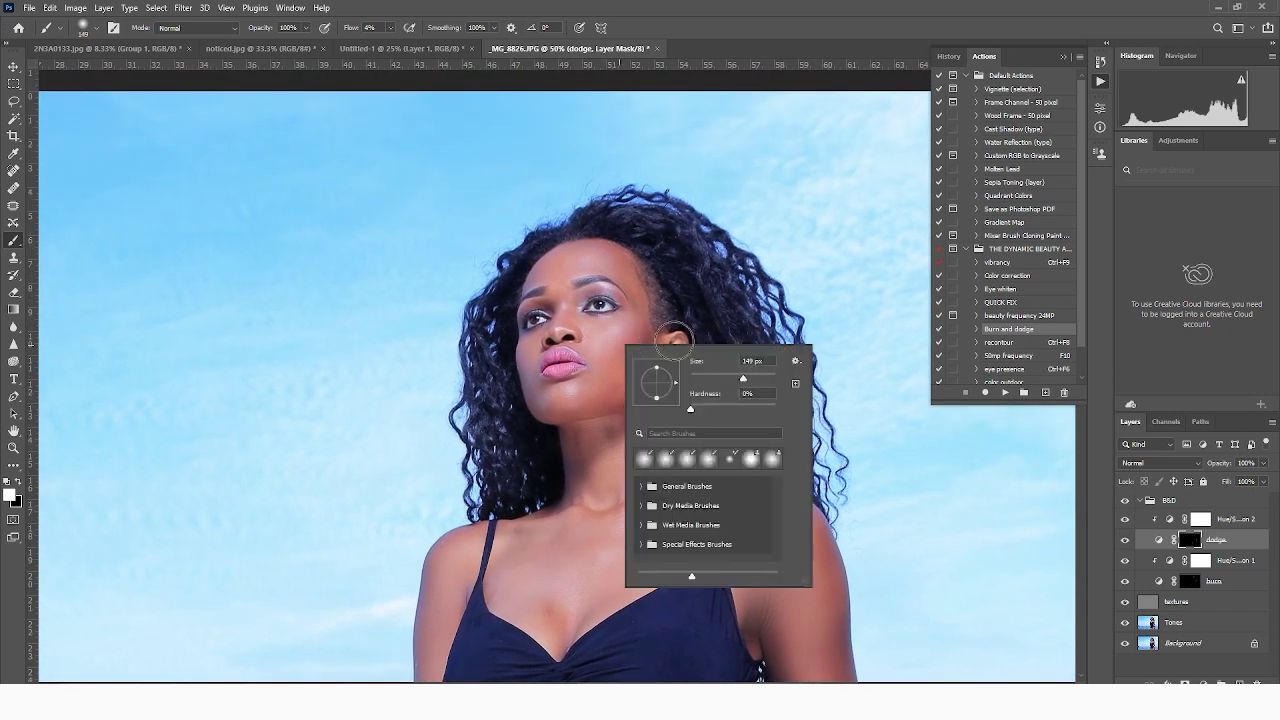
pyautogui.click(732, 377)
pyautogui.click(621, 327)
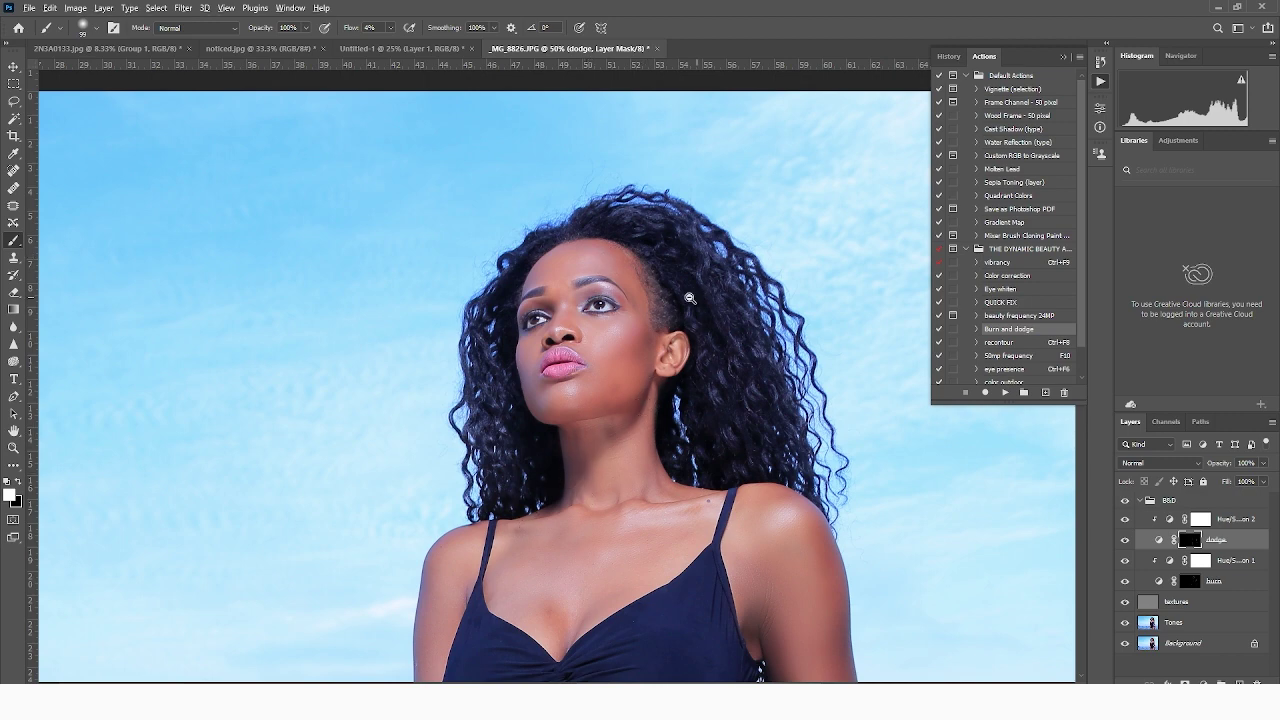
# - Collapse the B&D group and compare the whole portrait with and without its burn and dodge effect
pyautogui.moveTo(687, 297); pyautogui.dragTo(787, 293)
pyautogui.keyDown('alt'); pyautogui.click(787, 293); pyautogui.keyUp('alt')
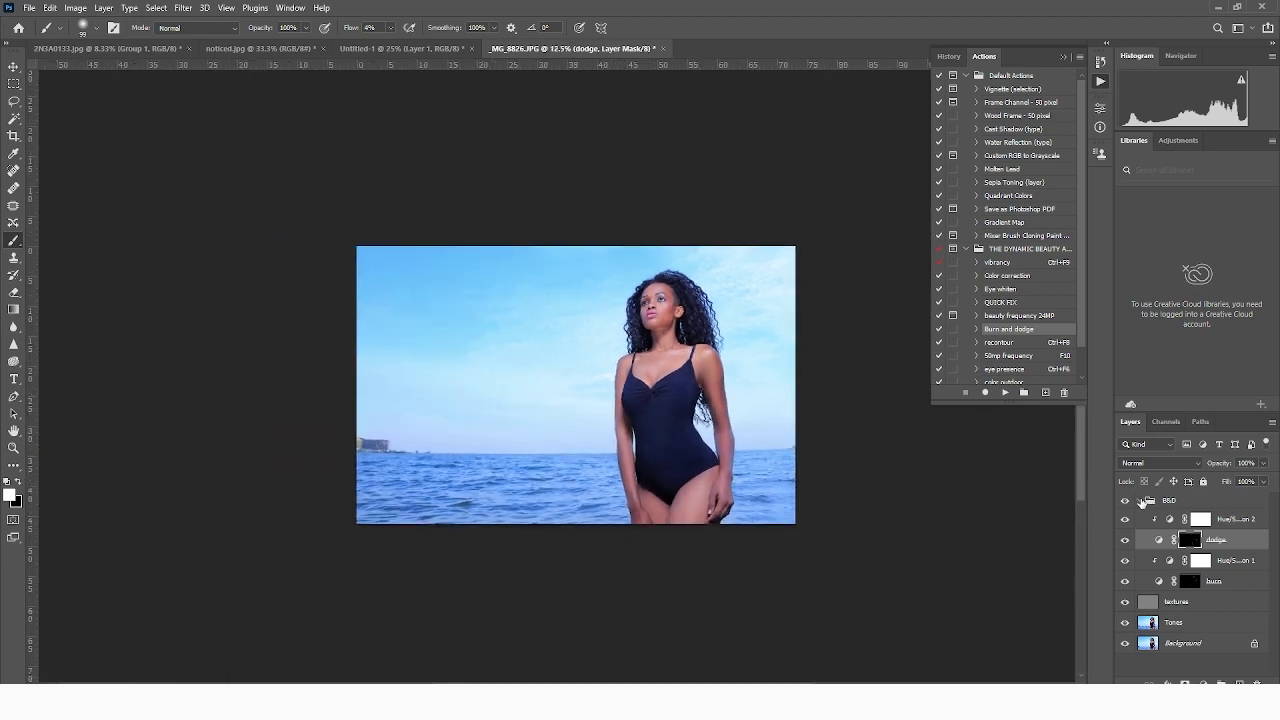
pyautogui.click(1141, 501)
pyautogui.click(1125, 501)
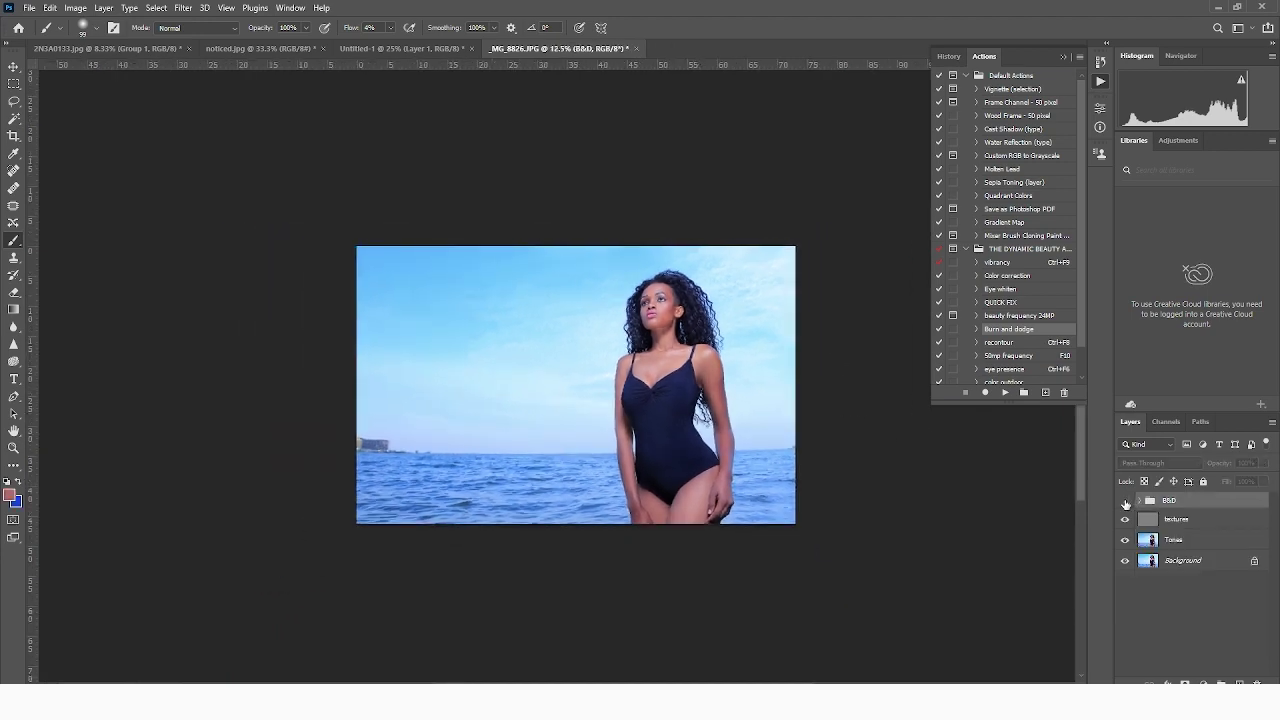
pyautogui.click(1125, 503)
pyautogui.click(1125, 503)
pyautogui.click(1125, 503)
pyautogui.click(1125, 503)
pyautogui.click(1125, 503)
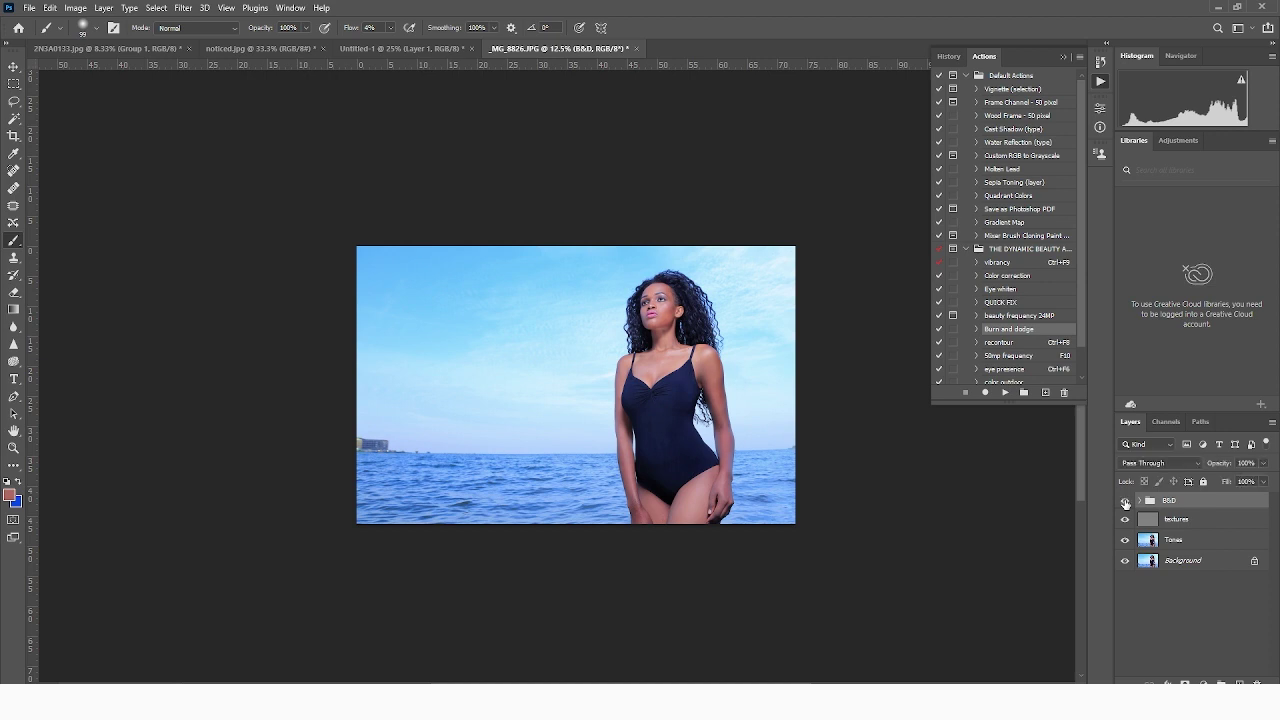
pyautogui.click(1125, 503)
pyautogui.click(1125, 503)
pyautogui.click(1125, 503)
pyautogui.click(1125, 503)
# - Enlarge the soft brush to 275 px and paint white on the dodge mask down the model's thigh
pyautogui.click(1139, 501)
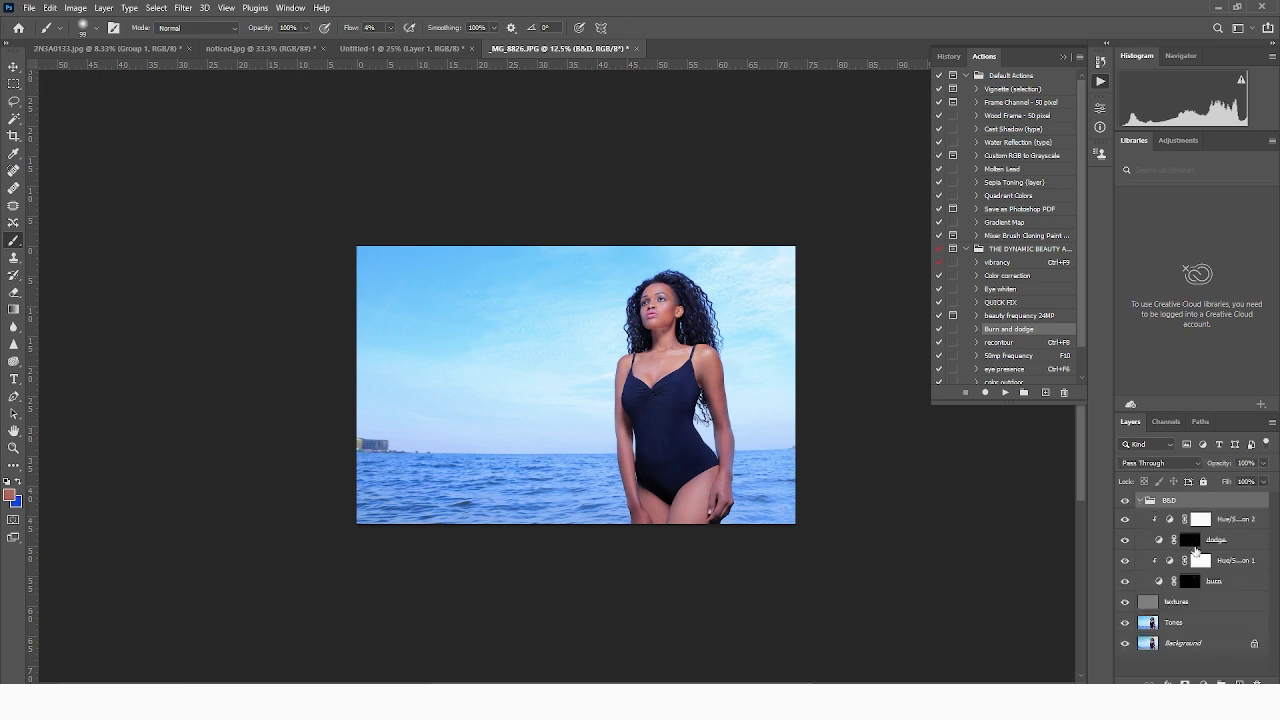
pyautogui.click(1190, 540)
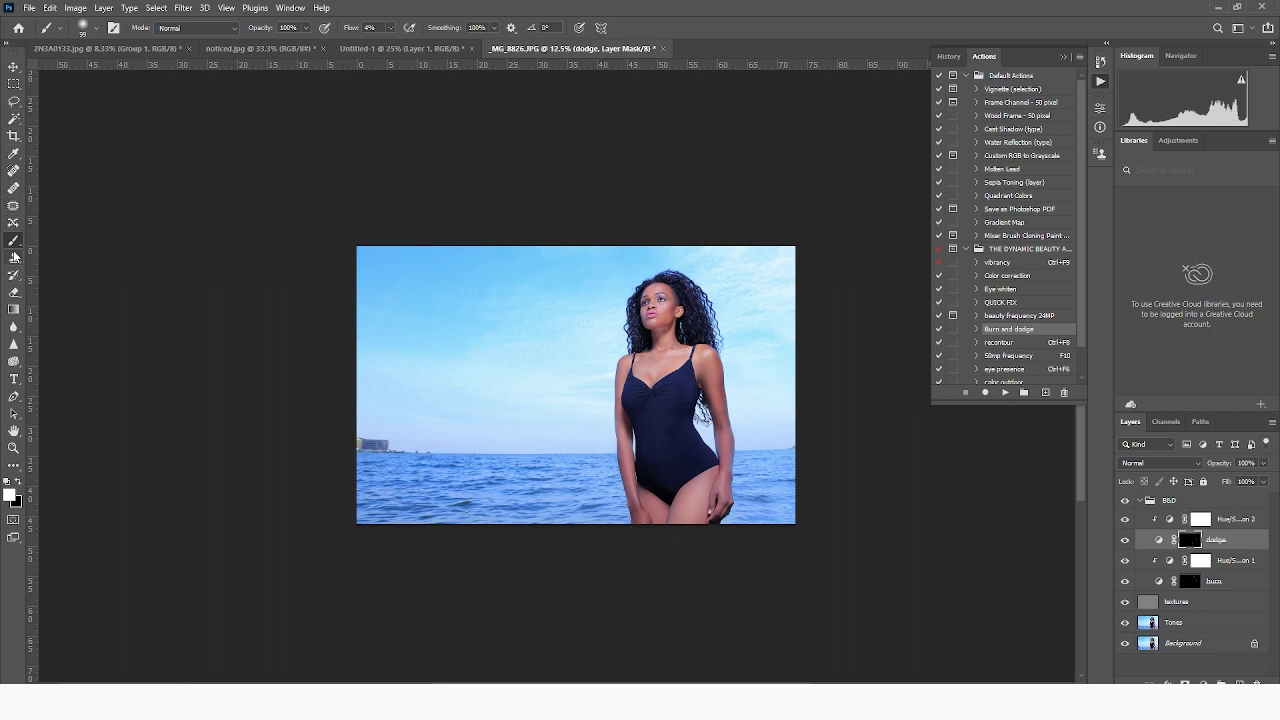
pyautogui.rightClick(715, 507)
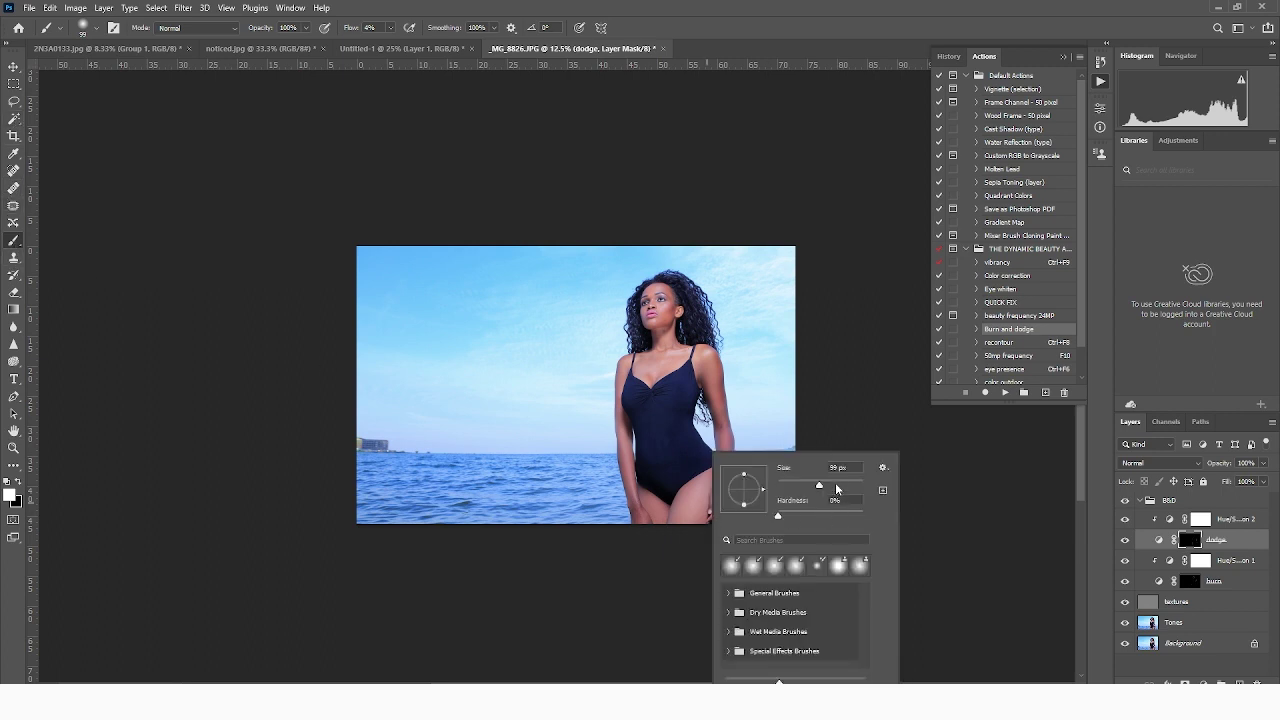
pyautogui.click(837, 486)
pyautogui.click(845, 485)
pyautogui.moveTo(701, 485)
pyautogui.mouseDown()
pyautogui.moveTo(680, 529)
pyautogui.moveTo(708, 464)
pyautogui.moveTo(692, 522)
pyautogui.mouseUp()
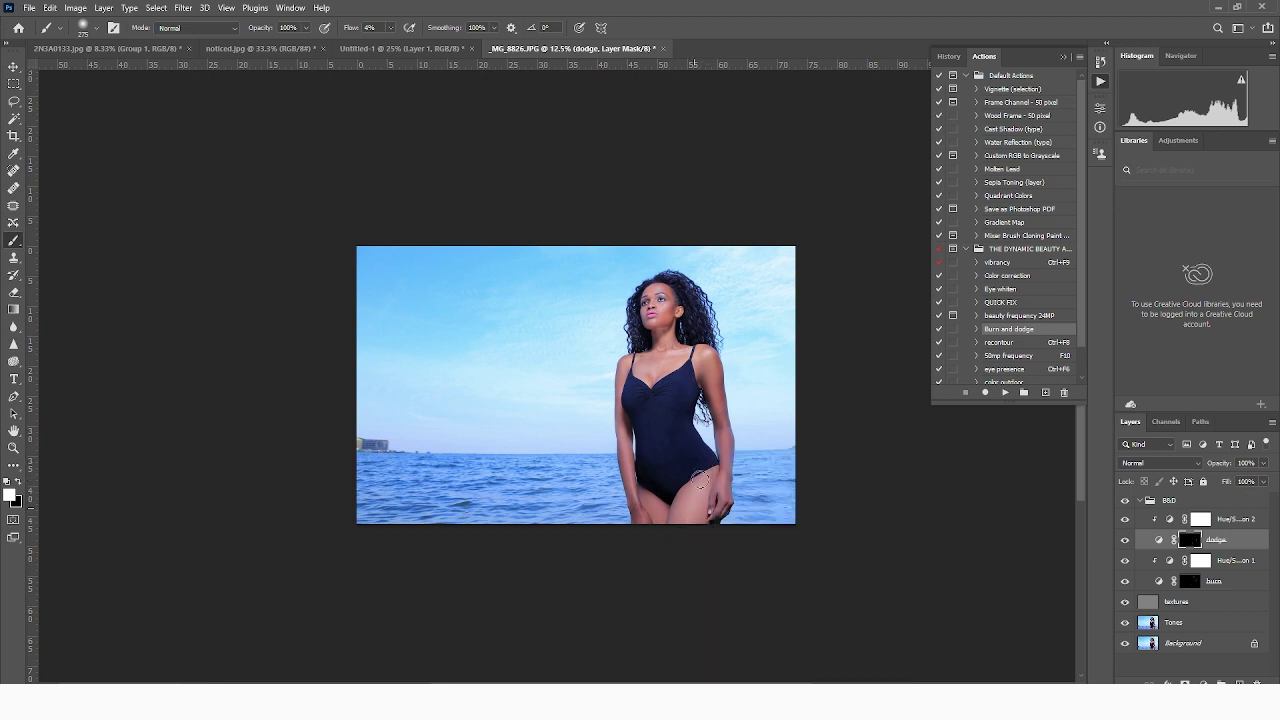
# - Collapse the B&D group and run the glamour colors action above it
pyautogui.click(1192, 582)
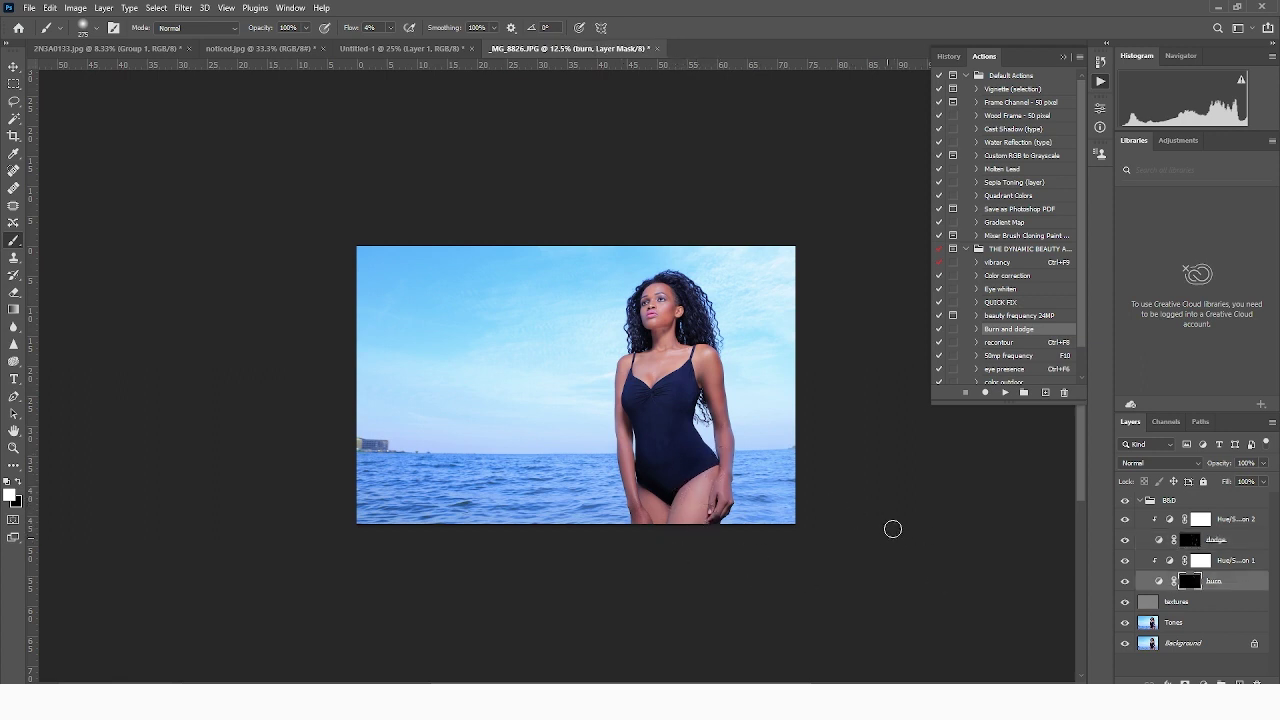
pyautogui.click(1140, 500)
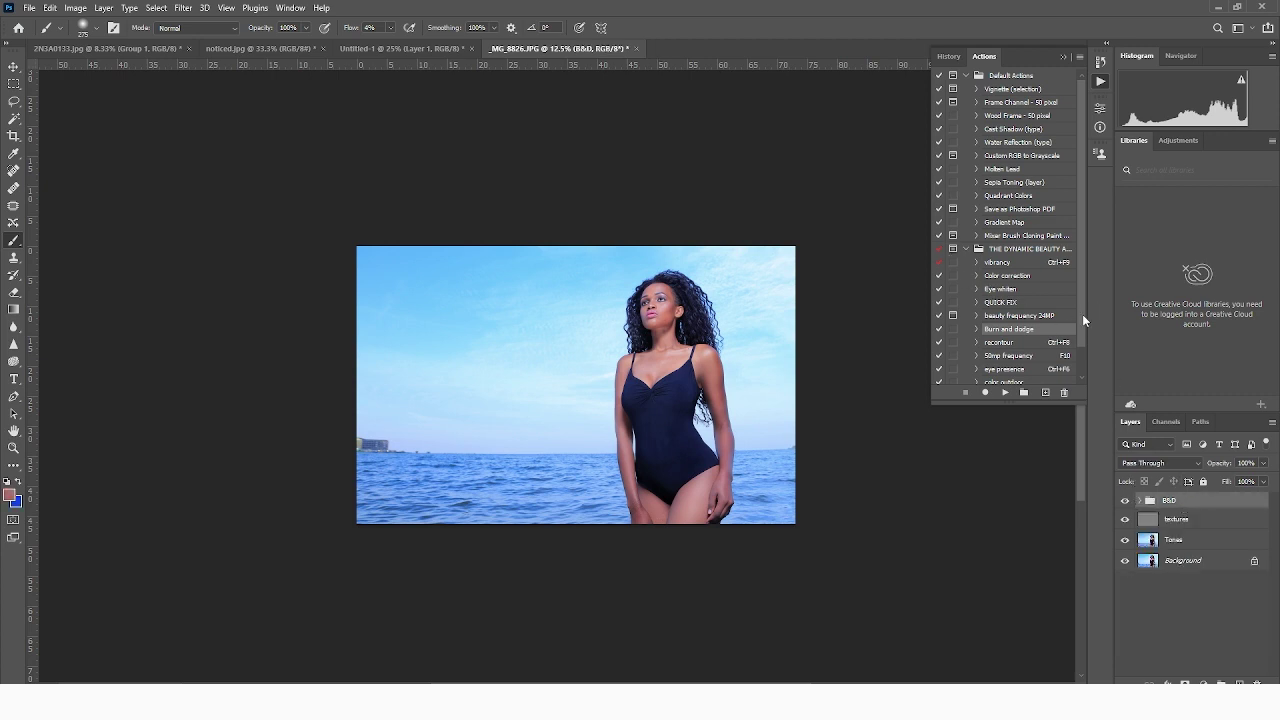
pyautogui.moveTo(1080, 329); pyautogui.dragTo(1080, 357)
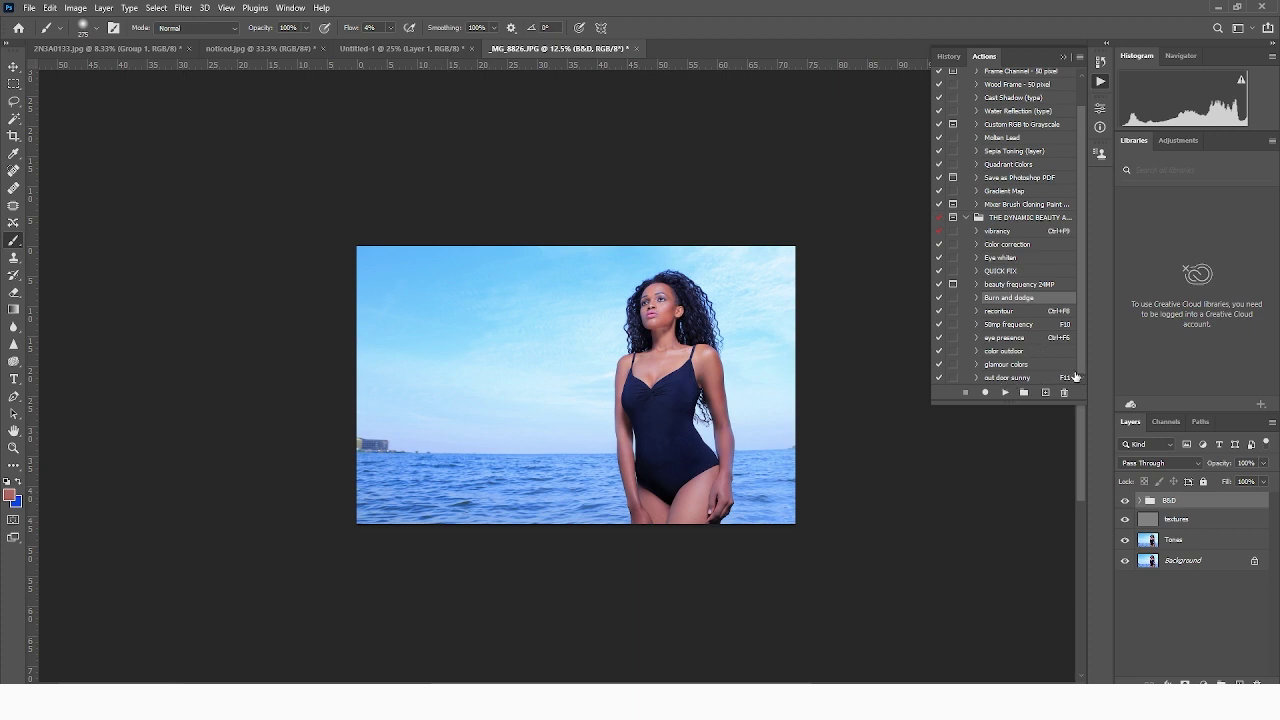
pyautogui.click(1016, 366)
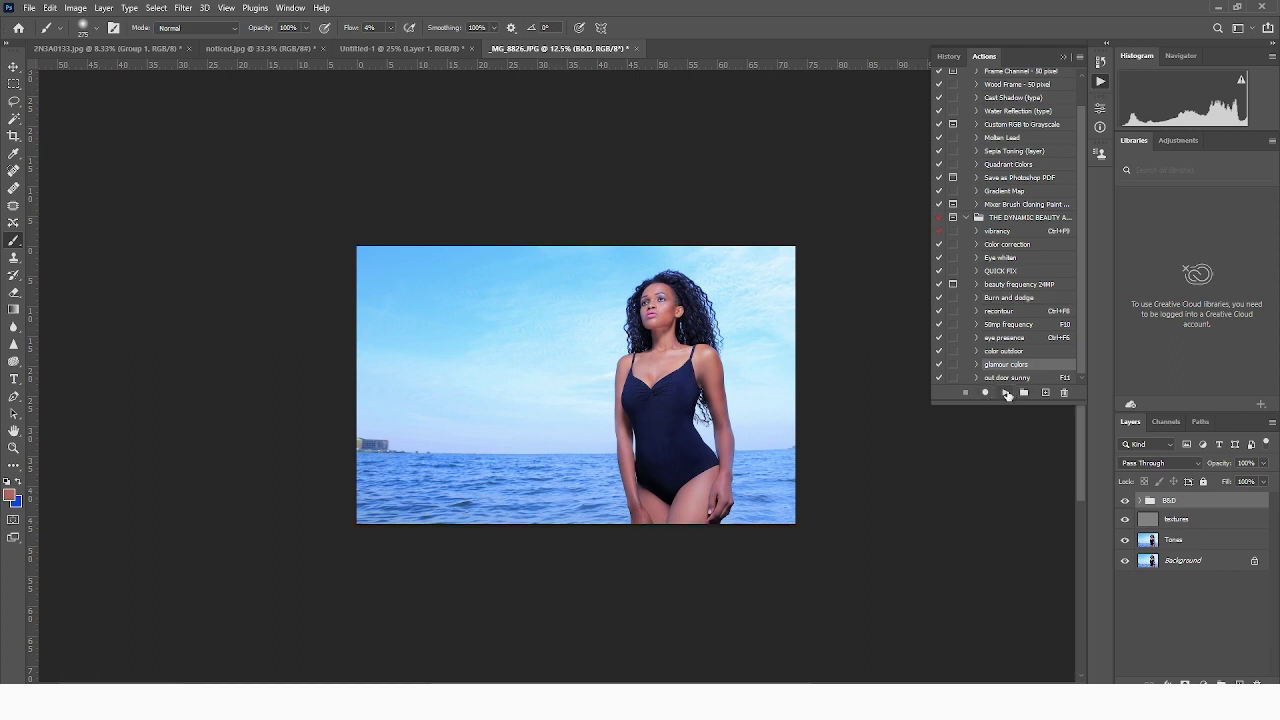
pyautogui.click(1006, 393)
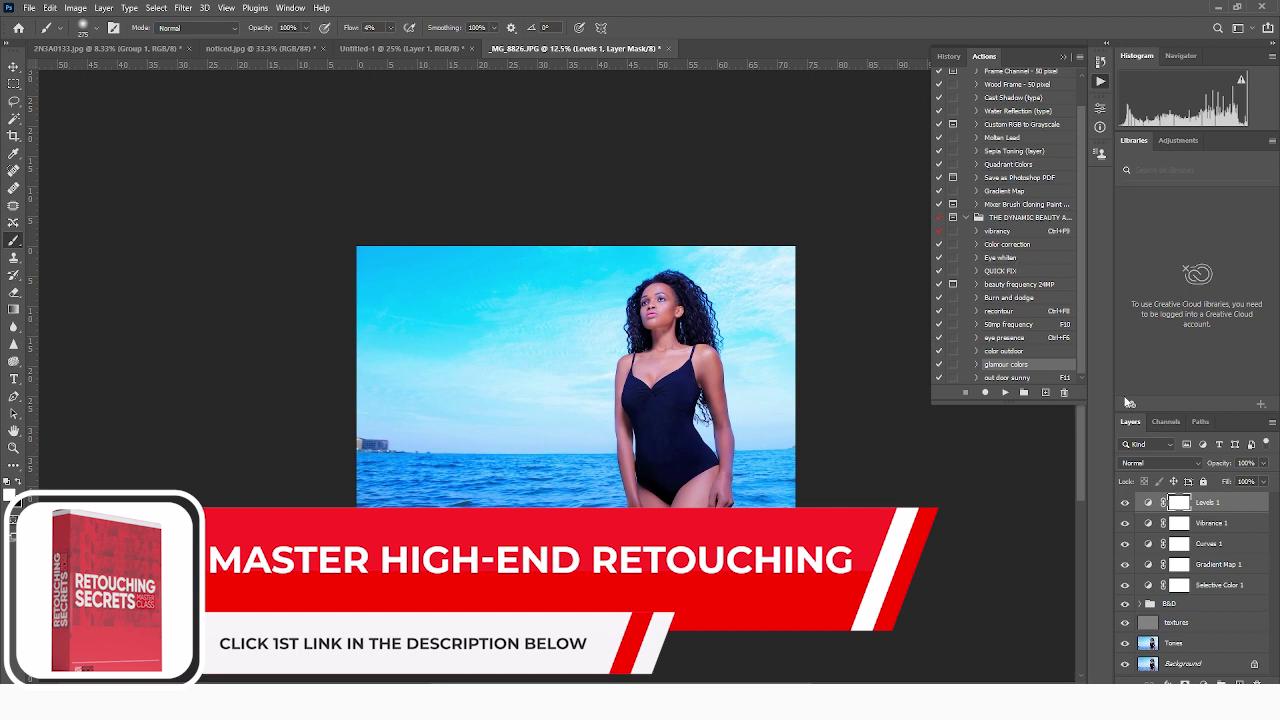
# - Compare the color grade with and without the Levels 1 layer, both close up and on the whole image
pyautogui.click(1125, 504)
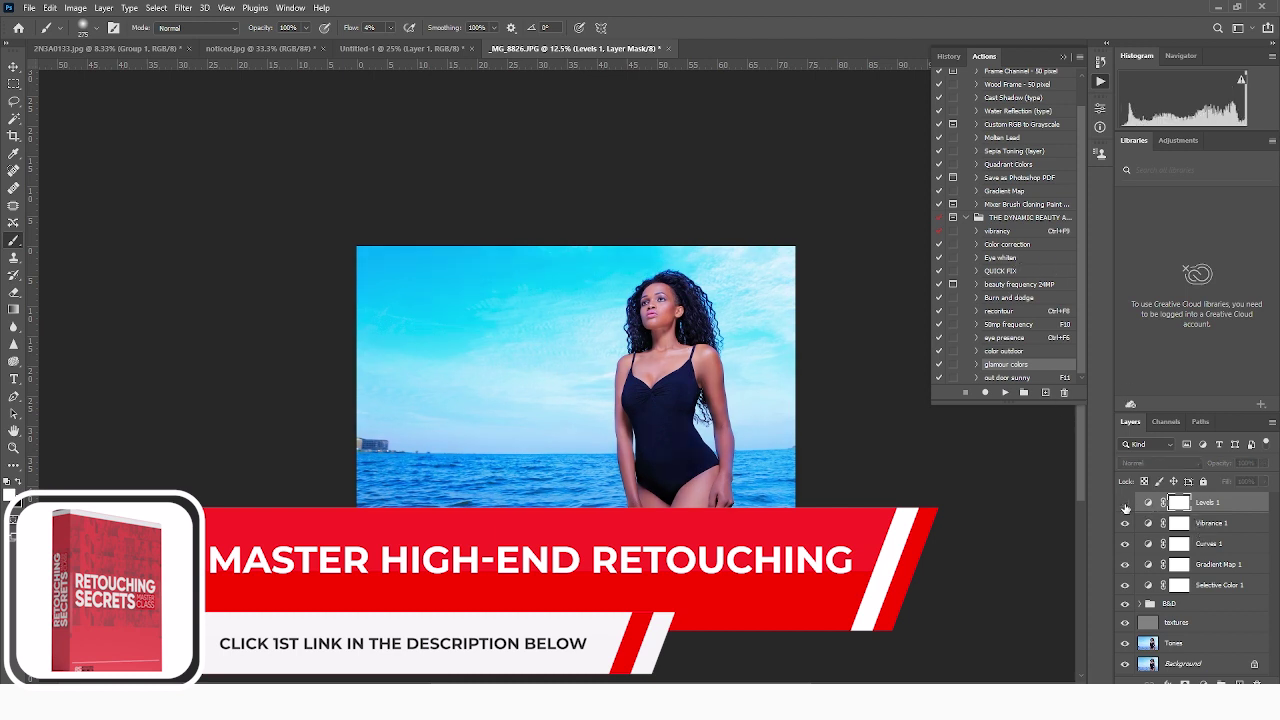
pyautogui.click(1125, 504)
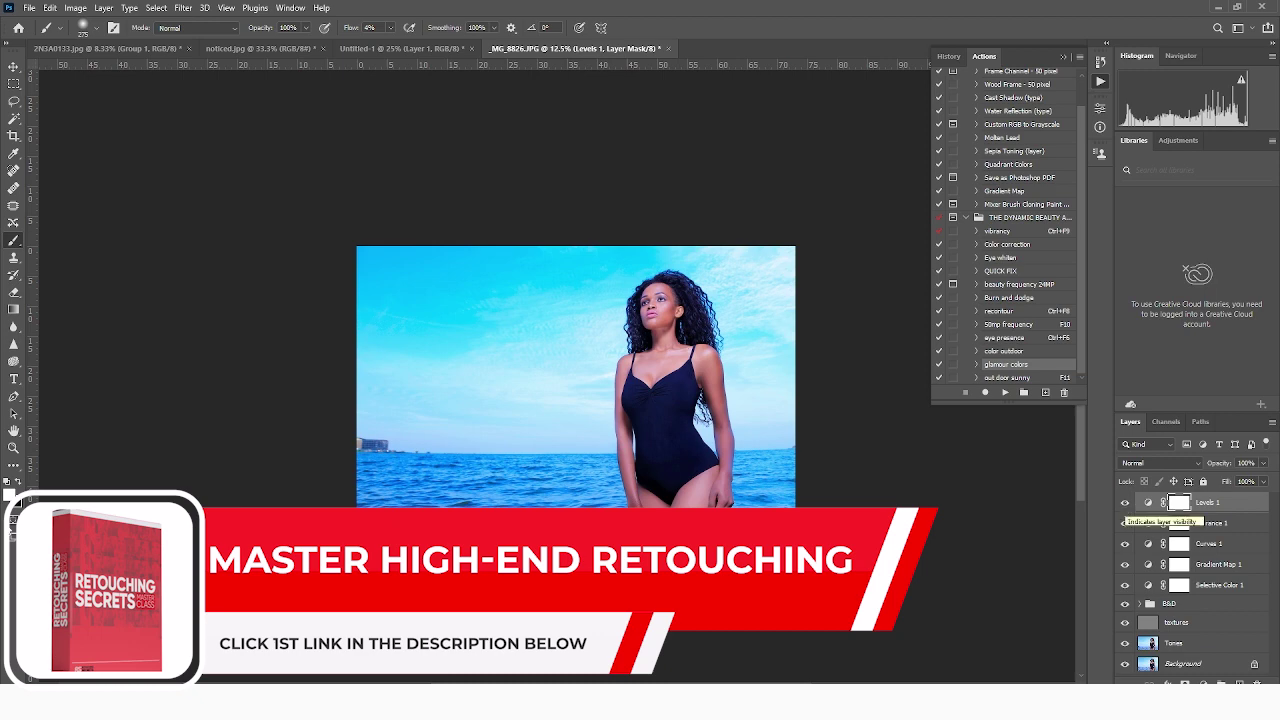
pyautogui.press('z')
pyautogui.hotkey('ctrl', '+')
pyautogui.hotkey('ctrl', '+')
pyautogui.hotkey('ctrl', '+')
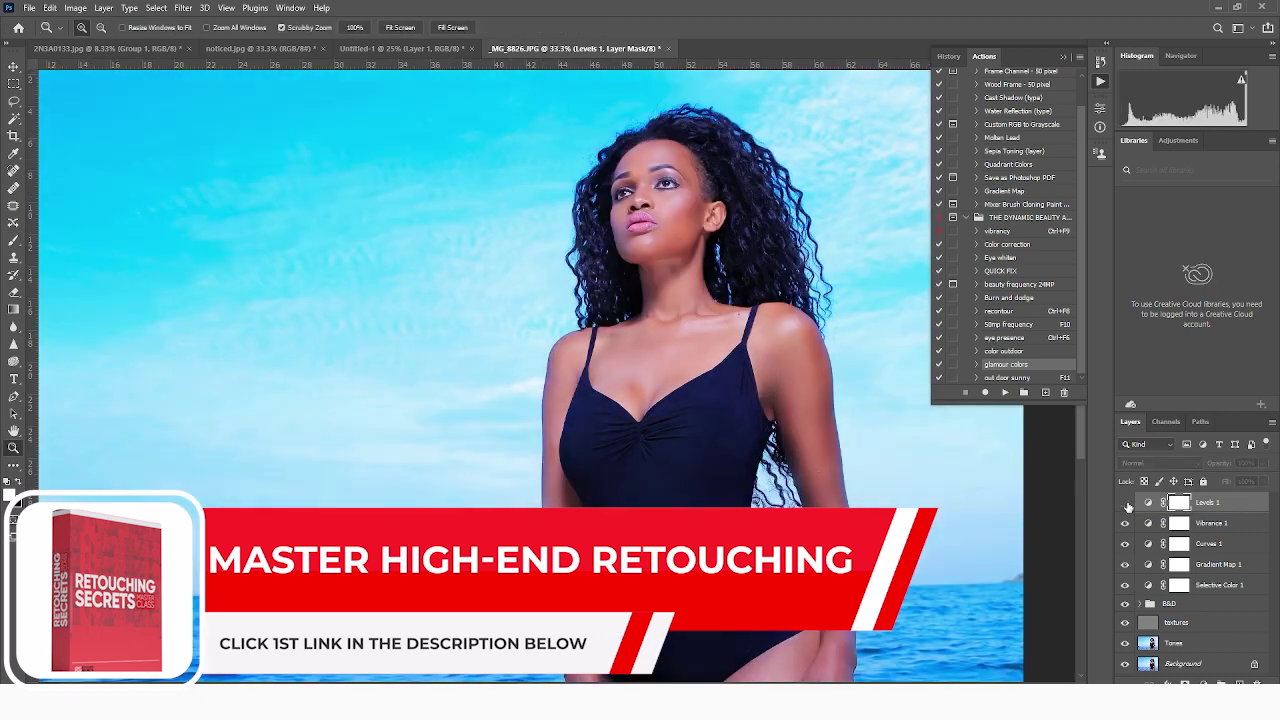
pyautogui.click(1127, 507)
pyautogui.hotkey('ctrl', '-')
pyautogui.hotkey('ctrl', '-')
pyautogui.hotkey('ctrl', '-')
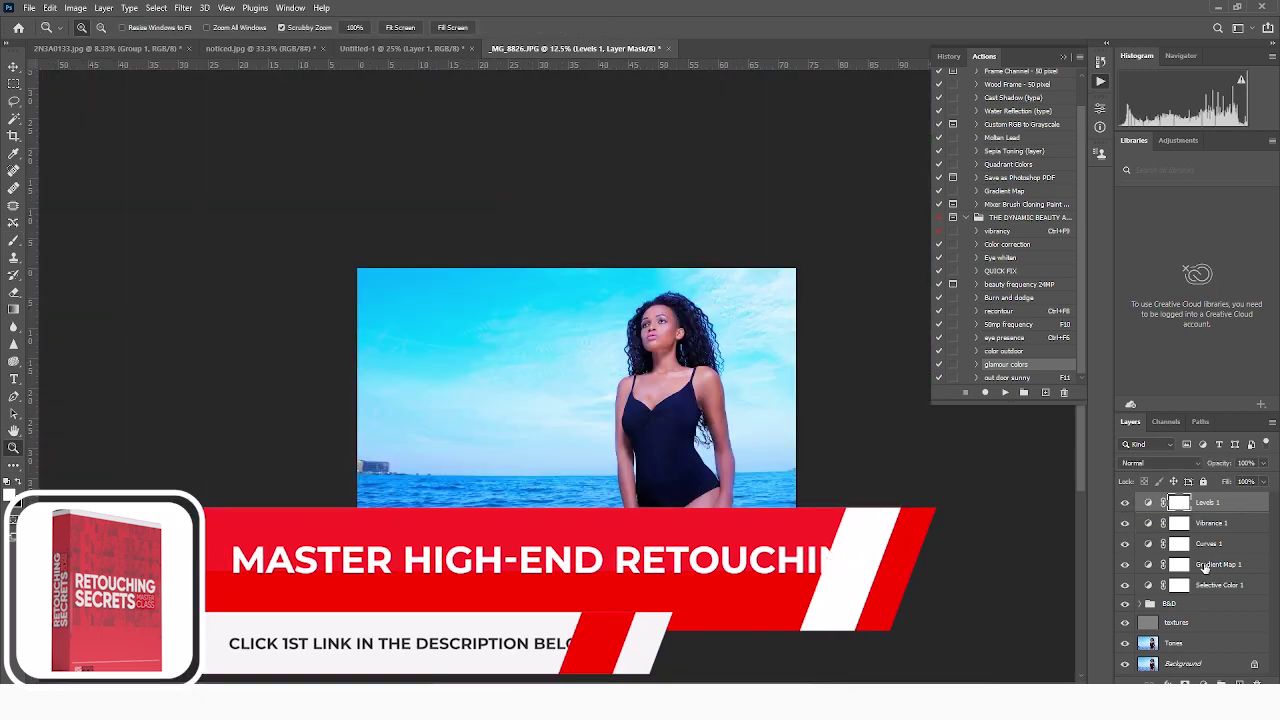
# - Try a deeper shadow point on the Curves 1 layer's RGB curve, then set the point to input 63
pyautogui.doubleClick(1150, 544)
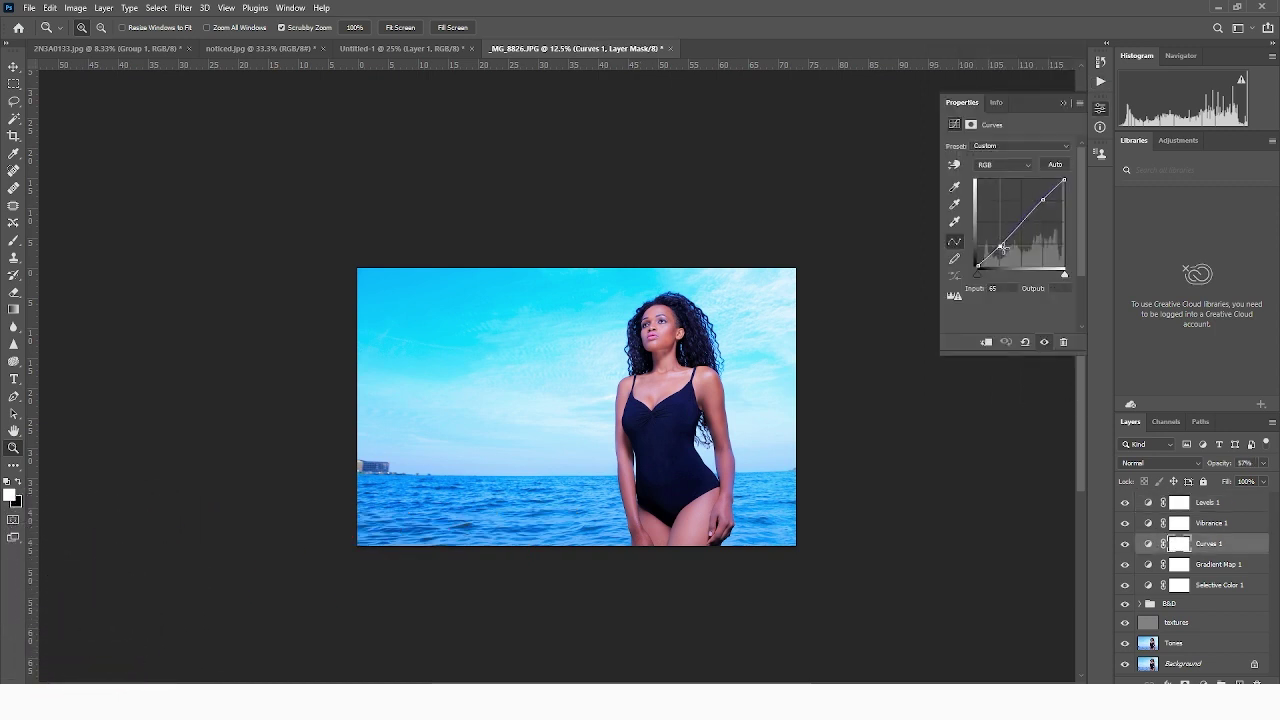
pyautogui.moveTo(1000, 246); pyautogui.dragTo(1004, 251)
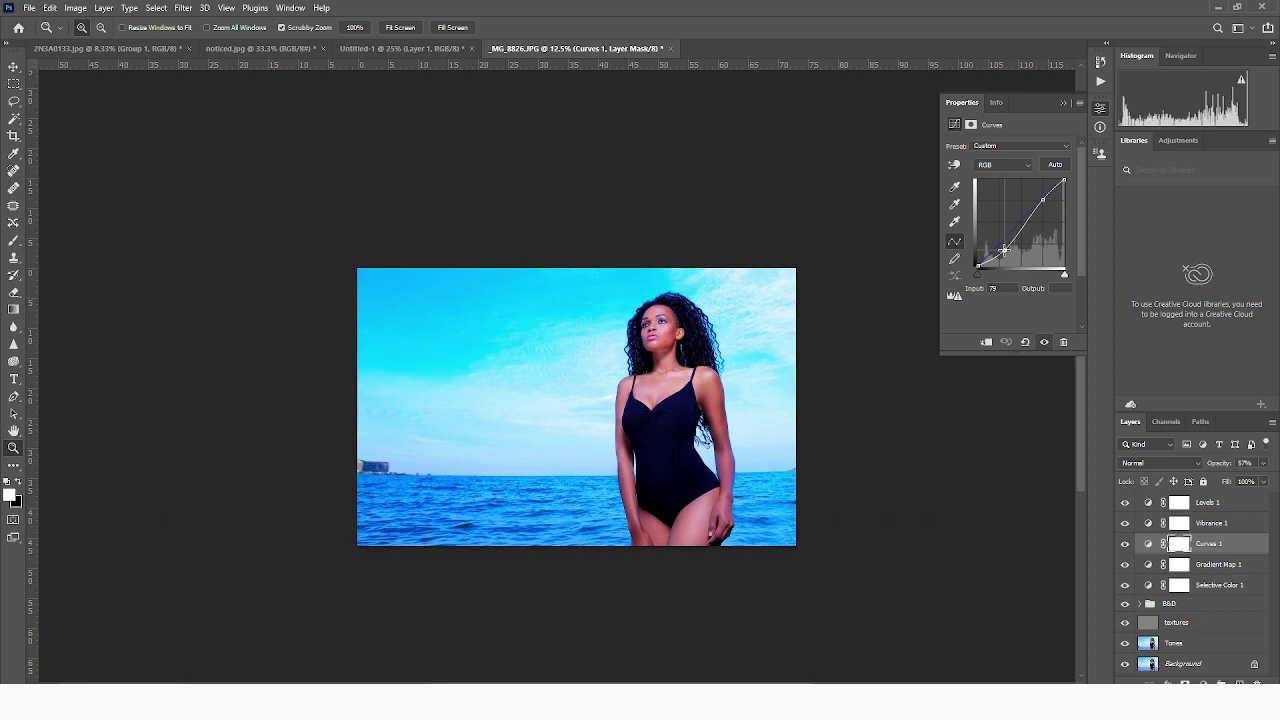
pyautogui.moveTo(1004, 251); pyautogui.dragTo(998, 245)
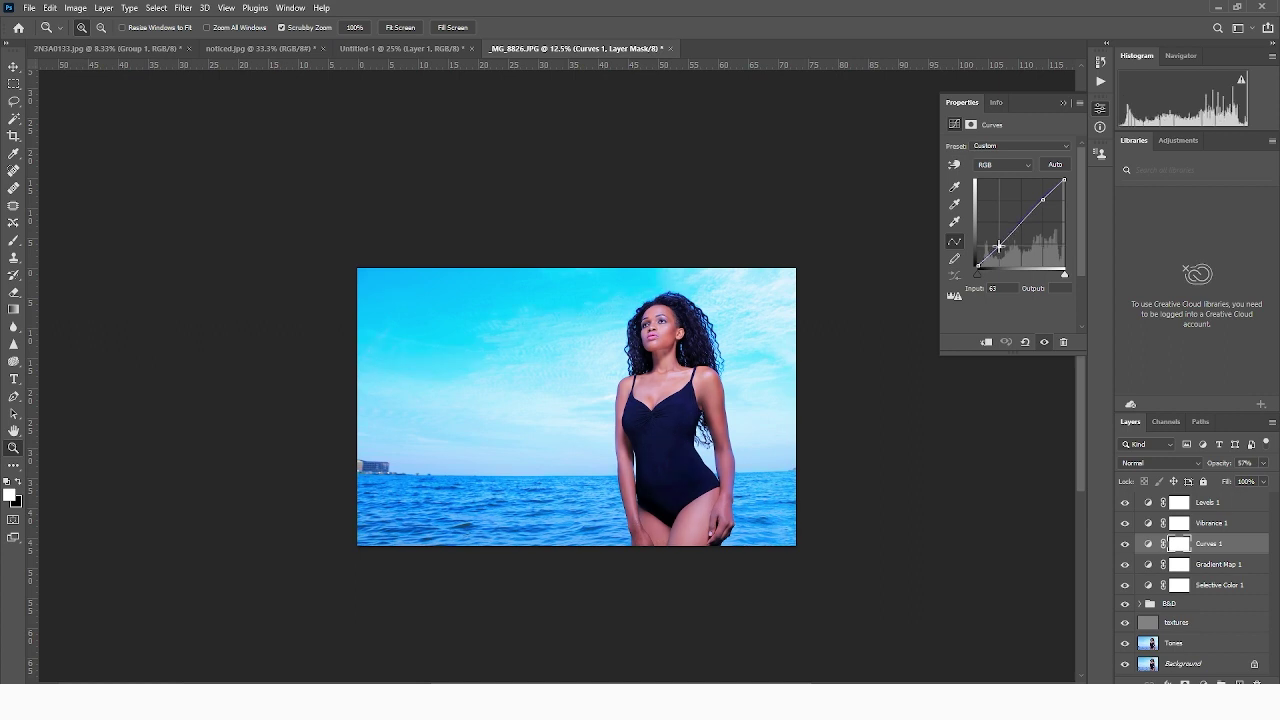
# - Inspect the swimsuit up close with and without the Curves 1, Vibrance 1 and Levels 1 layers
pyautogui.click(670, 446)
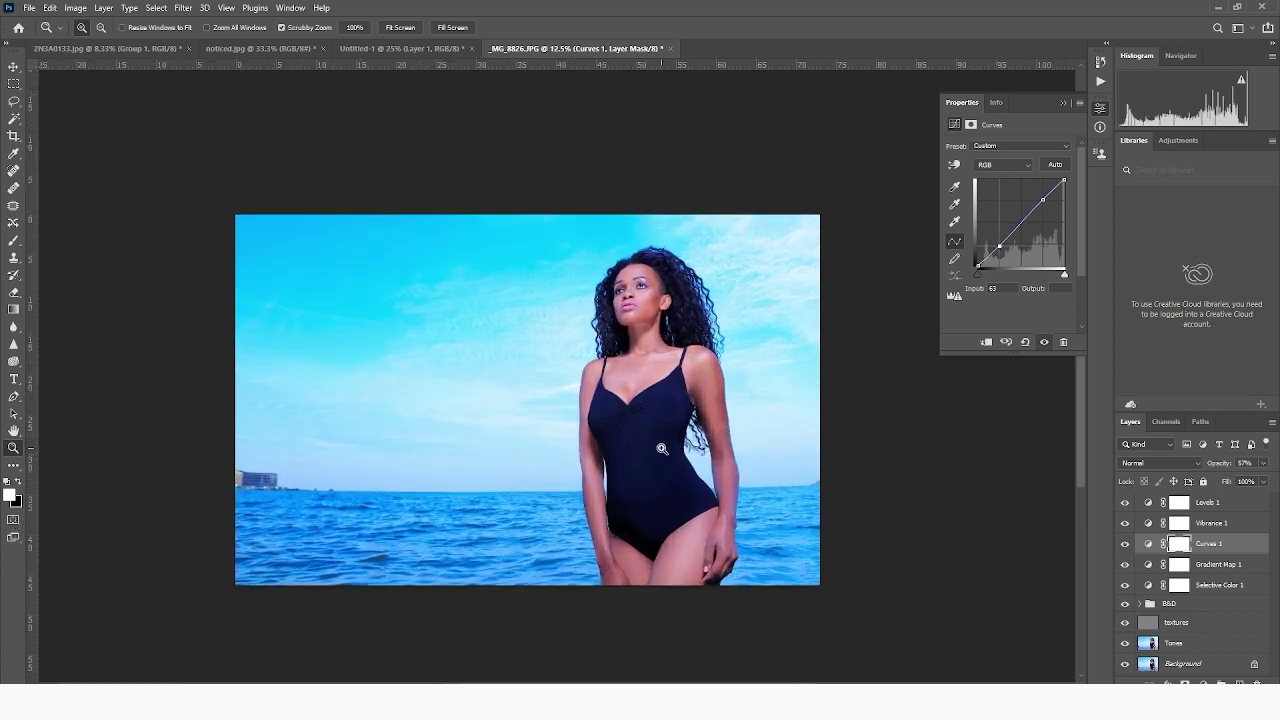
pyautogui.moveTo(661, 449); pyautogui.dragTo(700, 423)
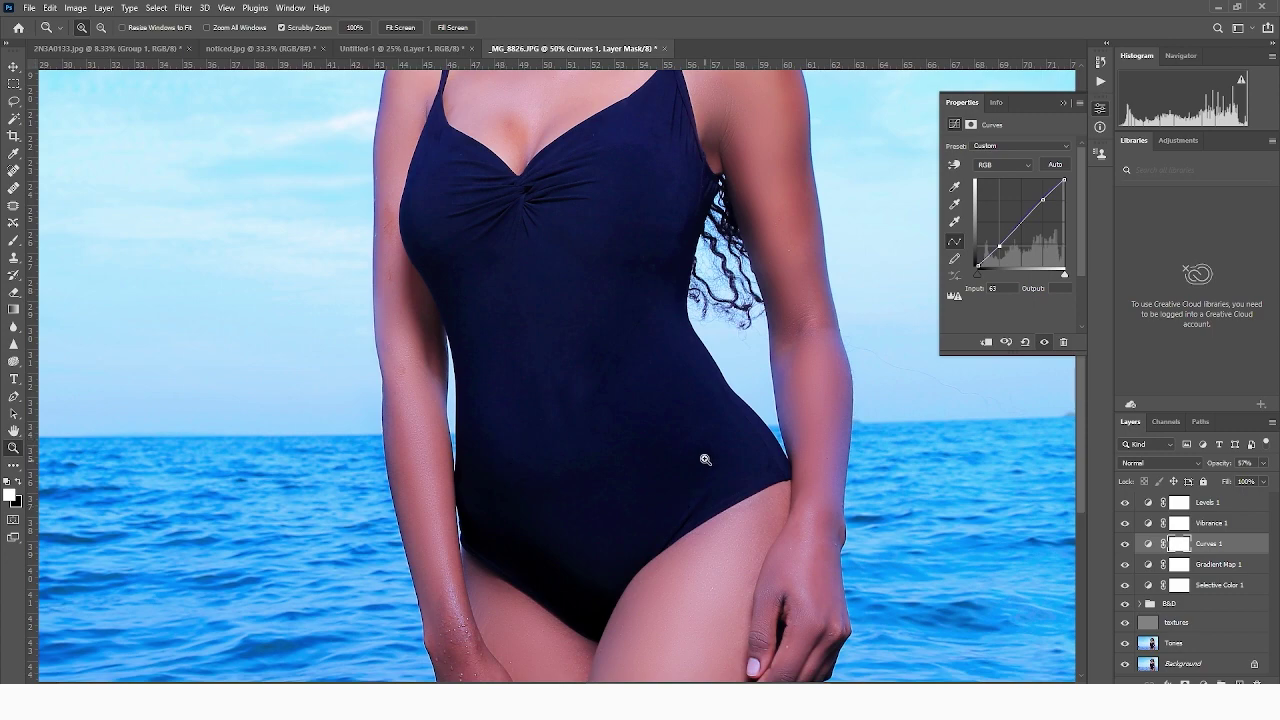
pyautogui.click(577, 479)
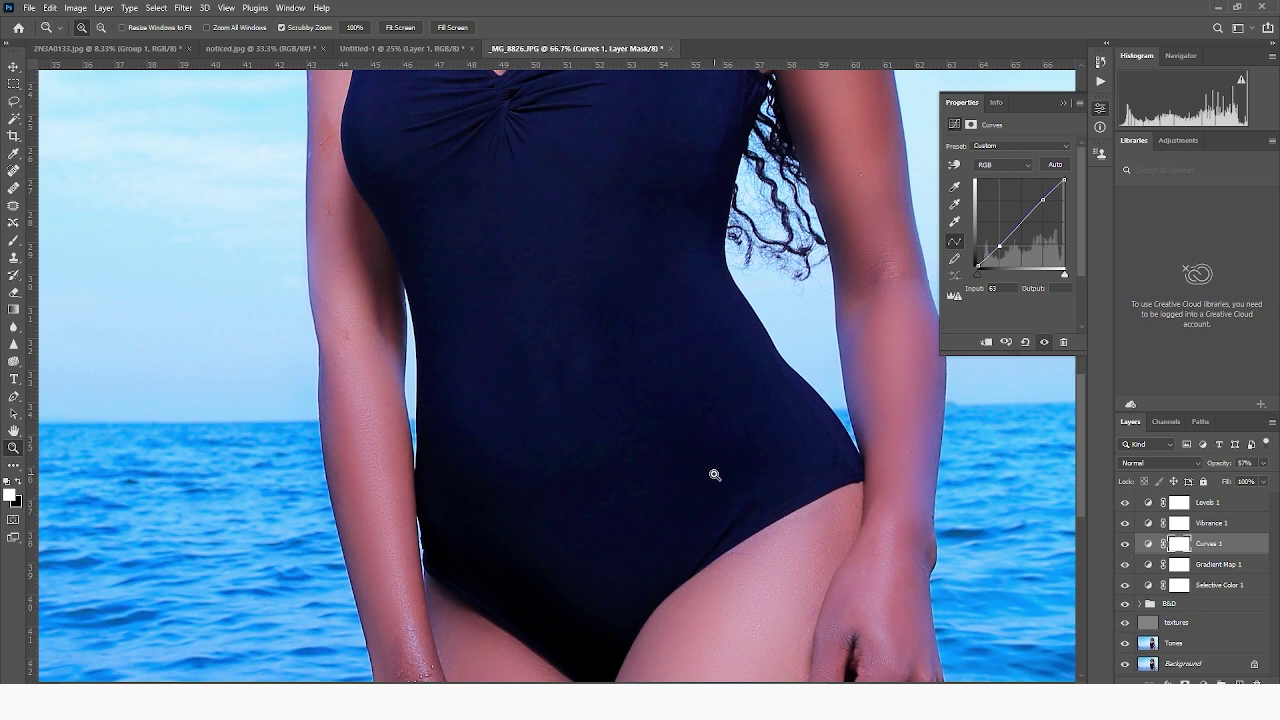
pyautogui.click(1125, 545)
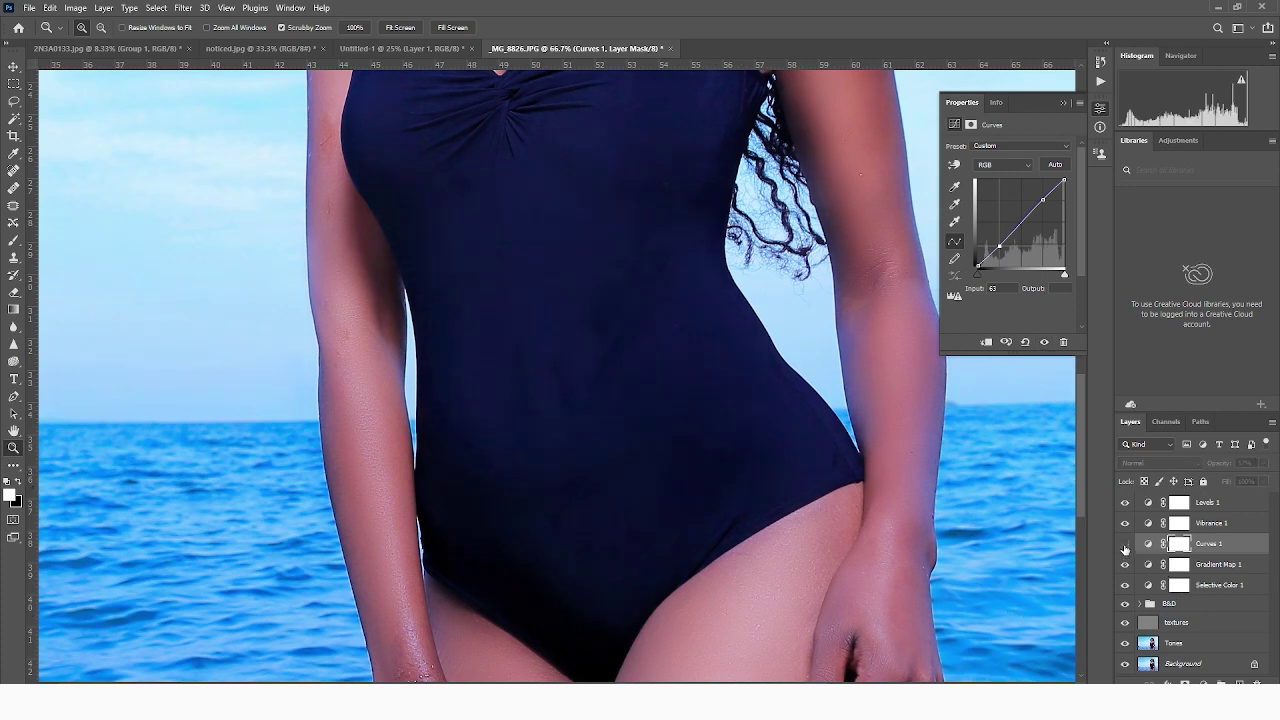
pyautogui.click(1125, 545)
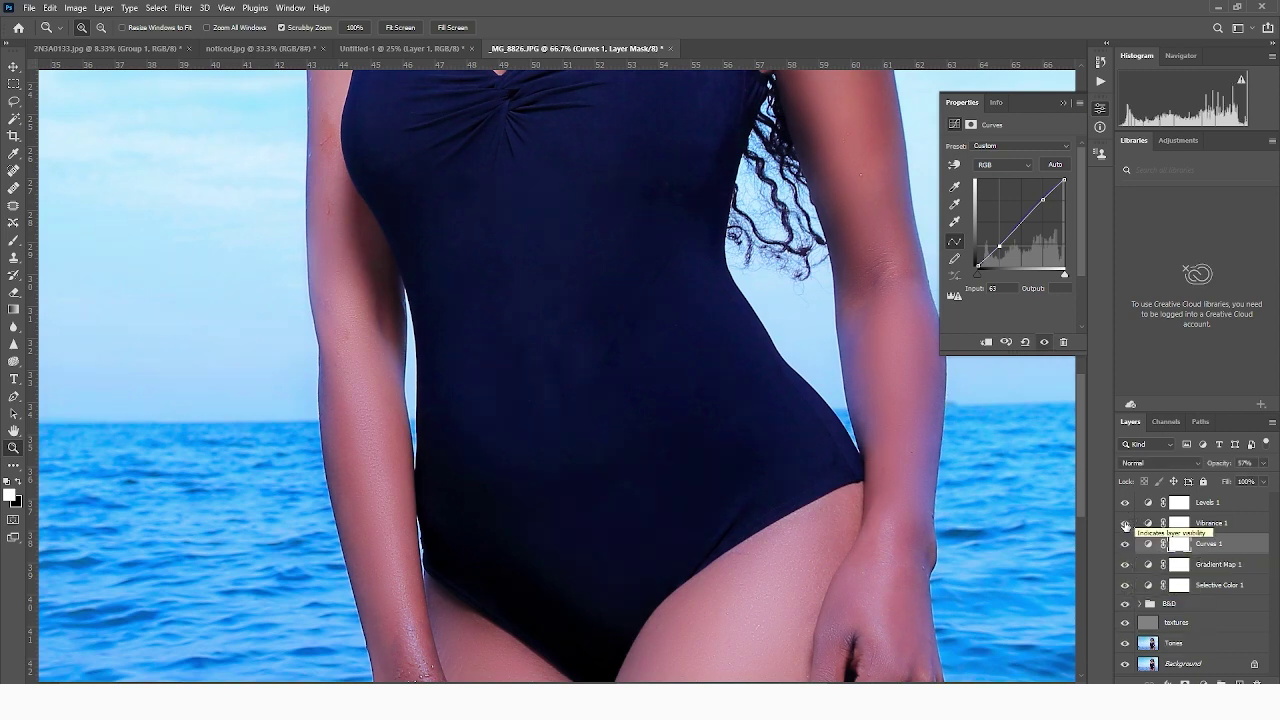
pyautogui.click(1125, 523)
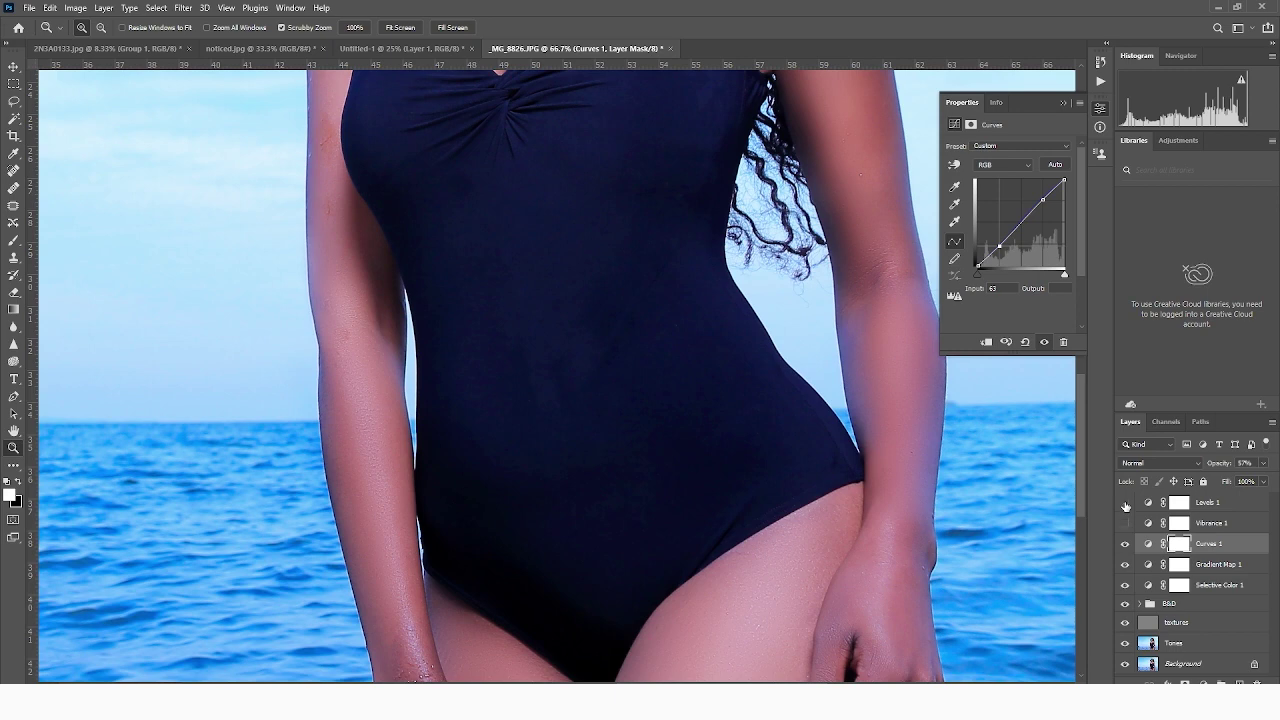
pyautogui.click(1125, 503)
pyautogui.click(1125, 504)
pyautogui.click(1125, 523)
pyautogui.keyDown('alt'); pyautogui.click(710, 495); pyautogui.keyUp('alt')
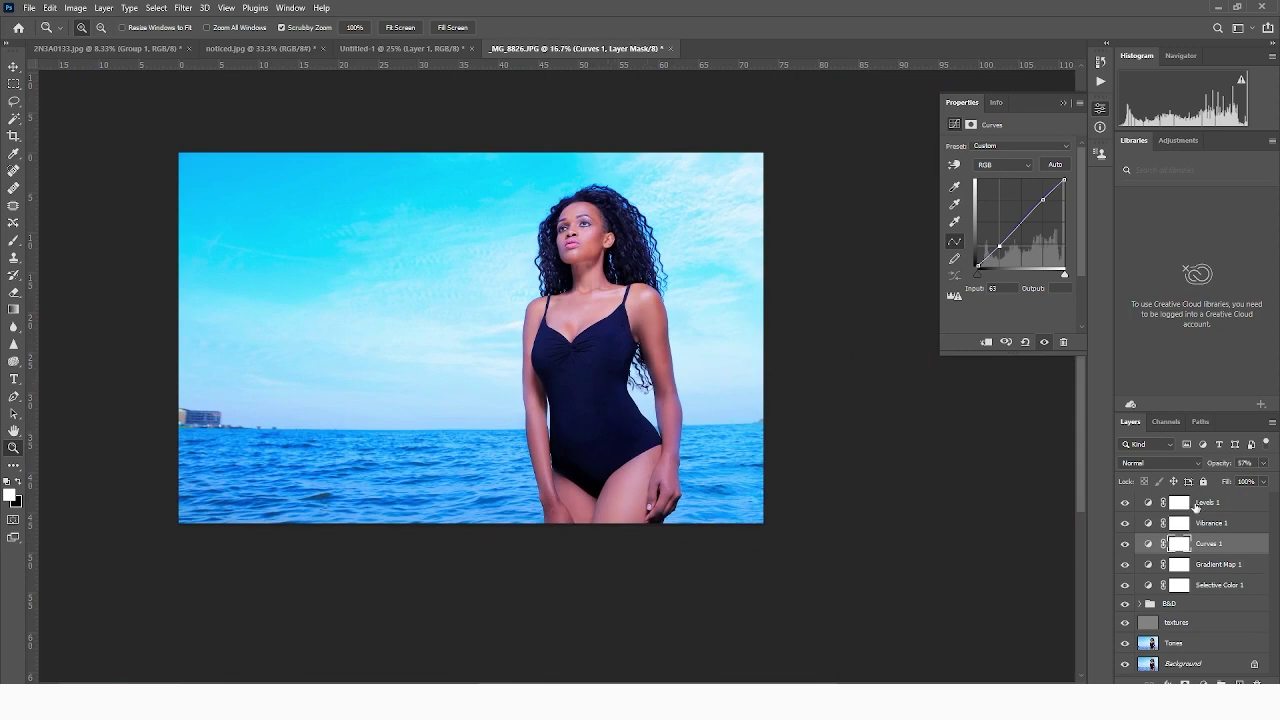
# - Stamp all visible layers into a new layer above Levels 1 and open it in the Camera Raw filter
pyautogui.click(1208, 508)
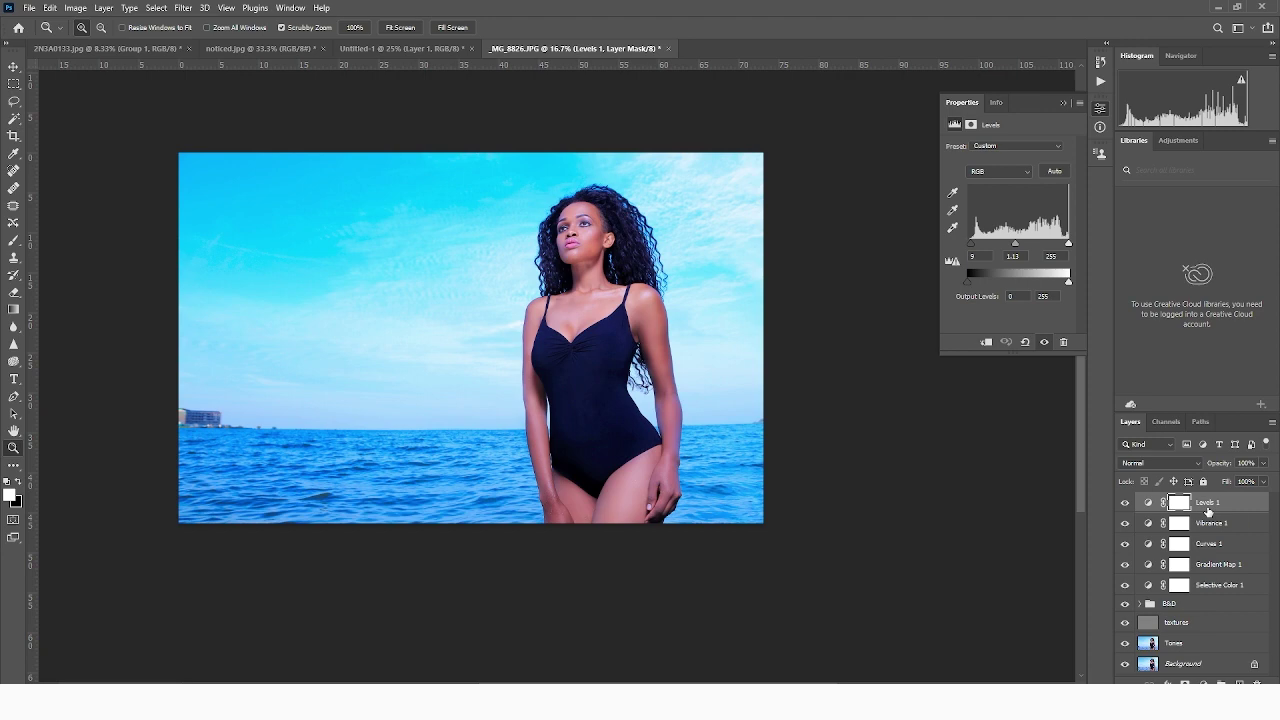
pyautogui.hotkey('ctrl', 'shift', 'alt', 'e')
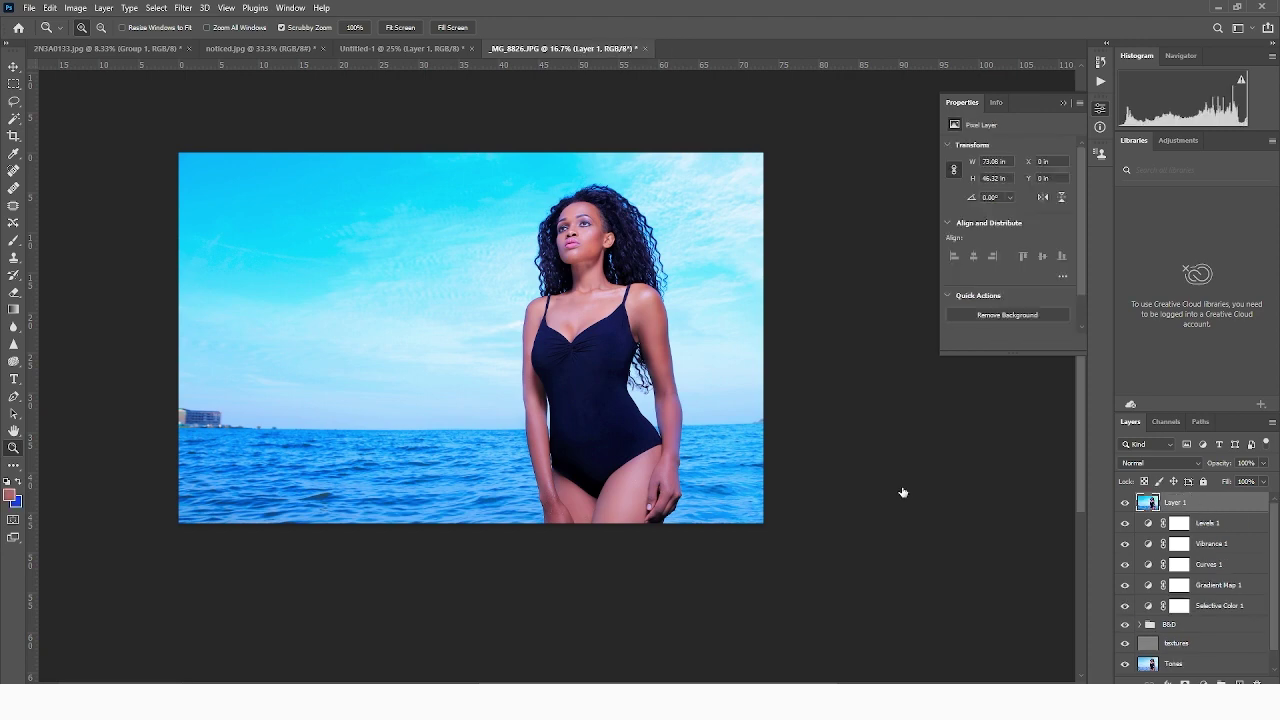
pyautogui.click(579, 421)
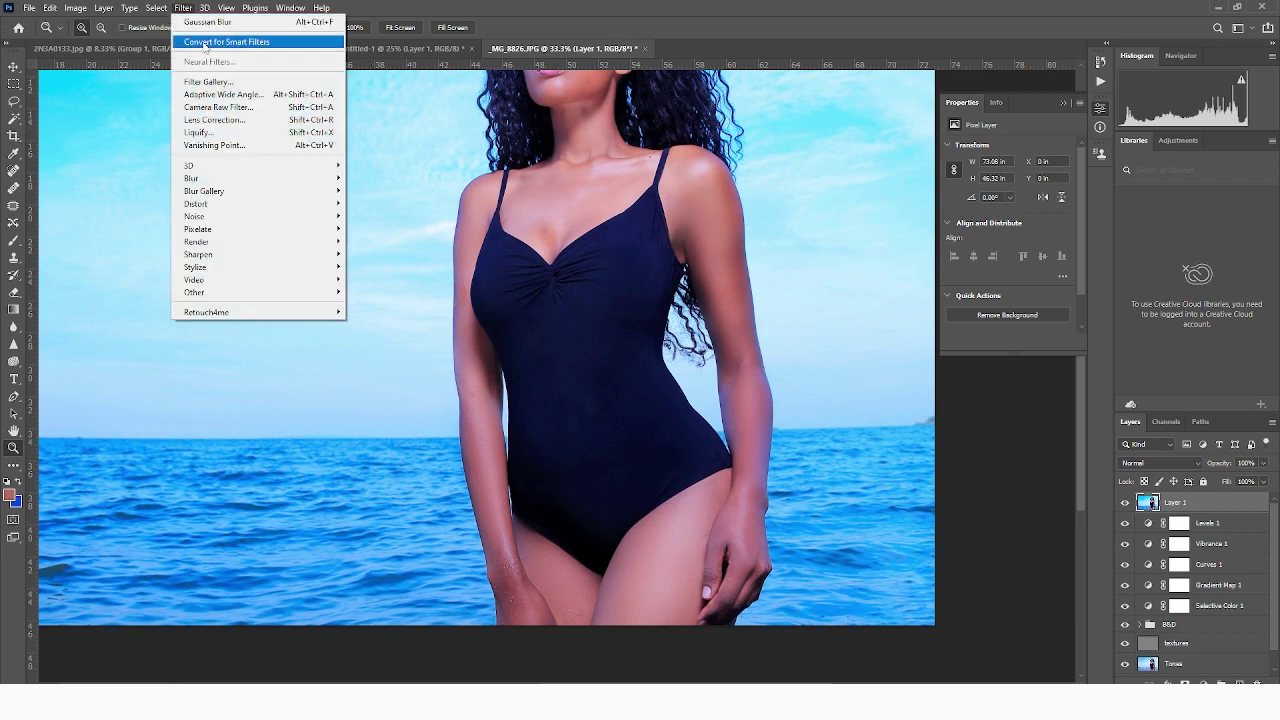
pyautogui.click(223, 108)
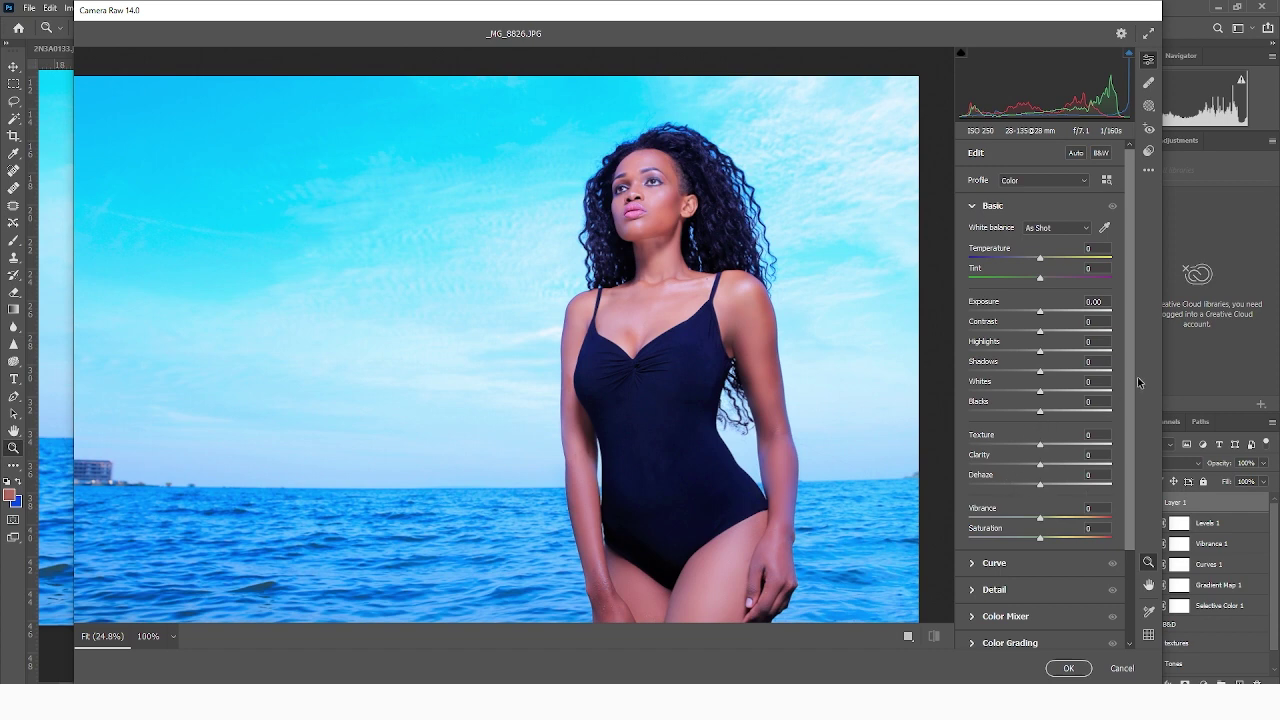
# - Set Color Noise Reduction to 100, comparing it with 0 close up on the swimsuit, and apply the Camera Raw filter
pyautogui.moveTo(1126, 377); pyautogui.dragTo(1069, 510)
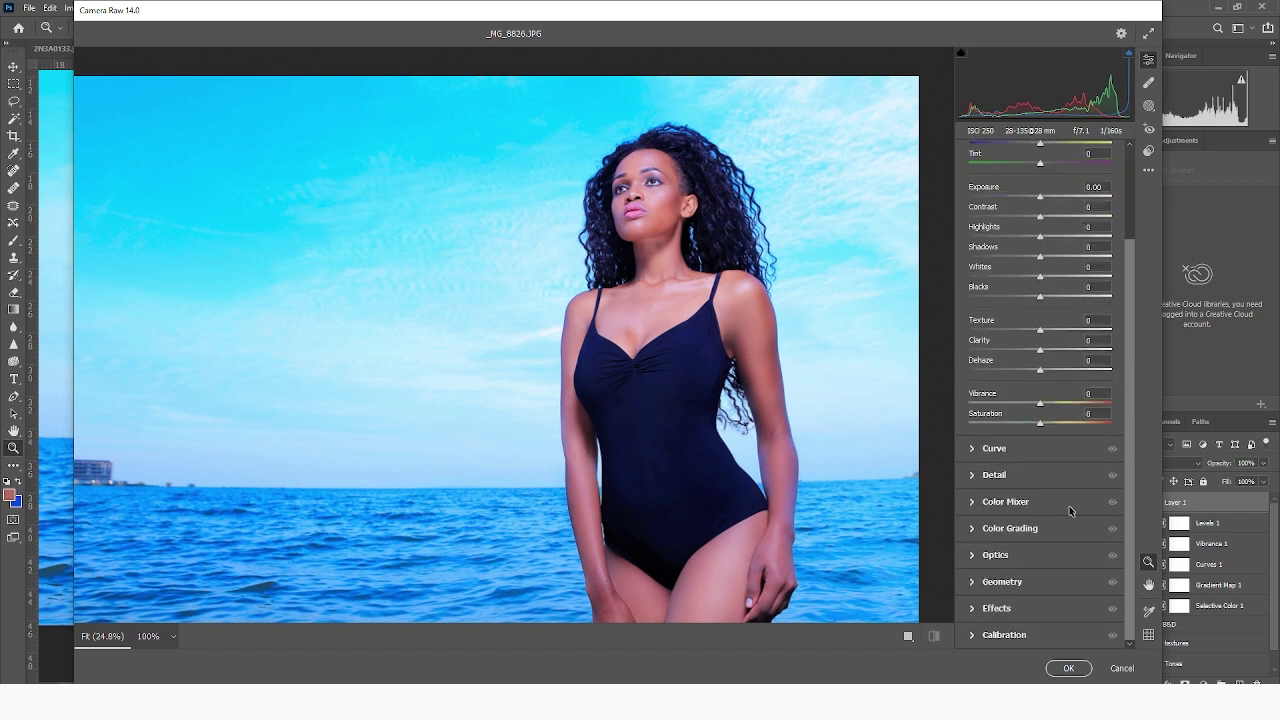
pyautogui.click(972, 478)
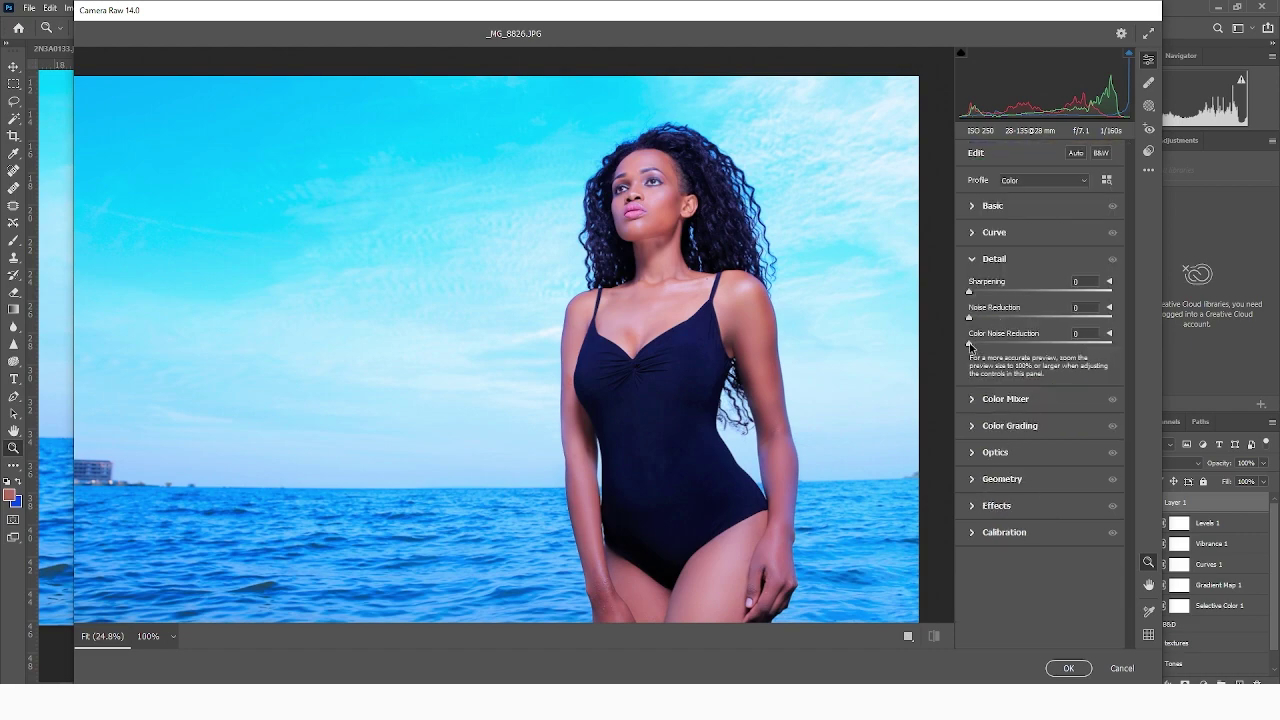
pyautogui.moveTo(969, 344); pyautogui.dragTo(1159, 342)
pyautogui.click(678, 521)
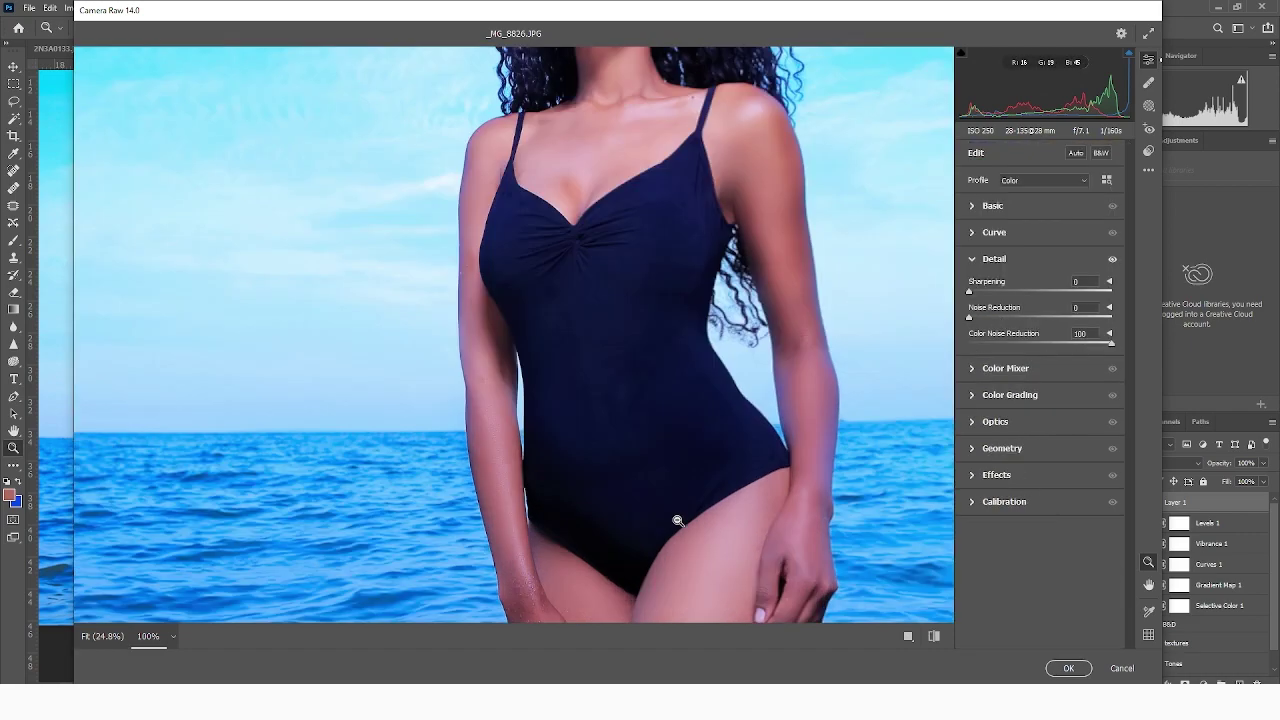
pyautogui.click(678, 518)
pyautogui.click(707, 485)
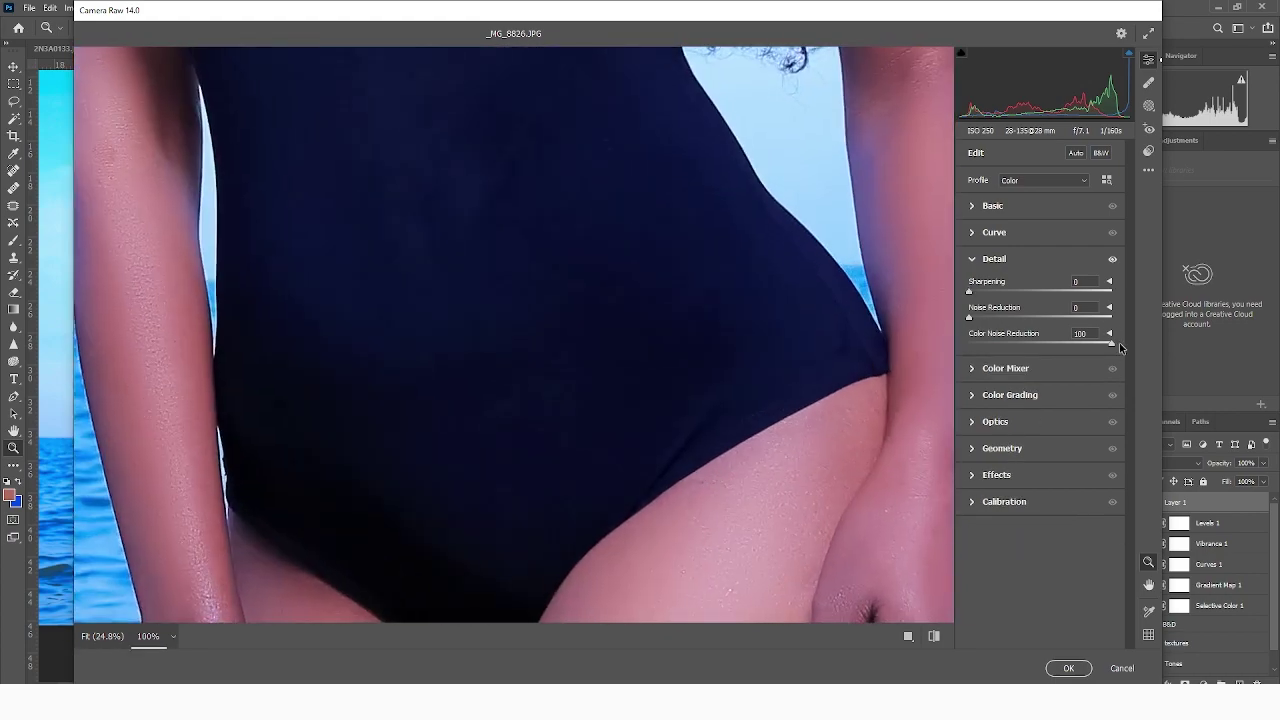
pyautogui.moveTo(1113, 343); pyautogui.dragTo(931, 339)
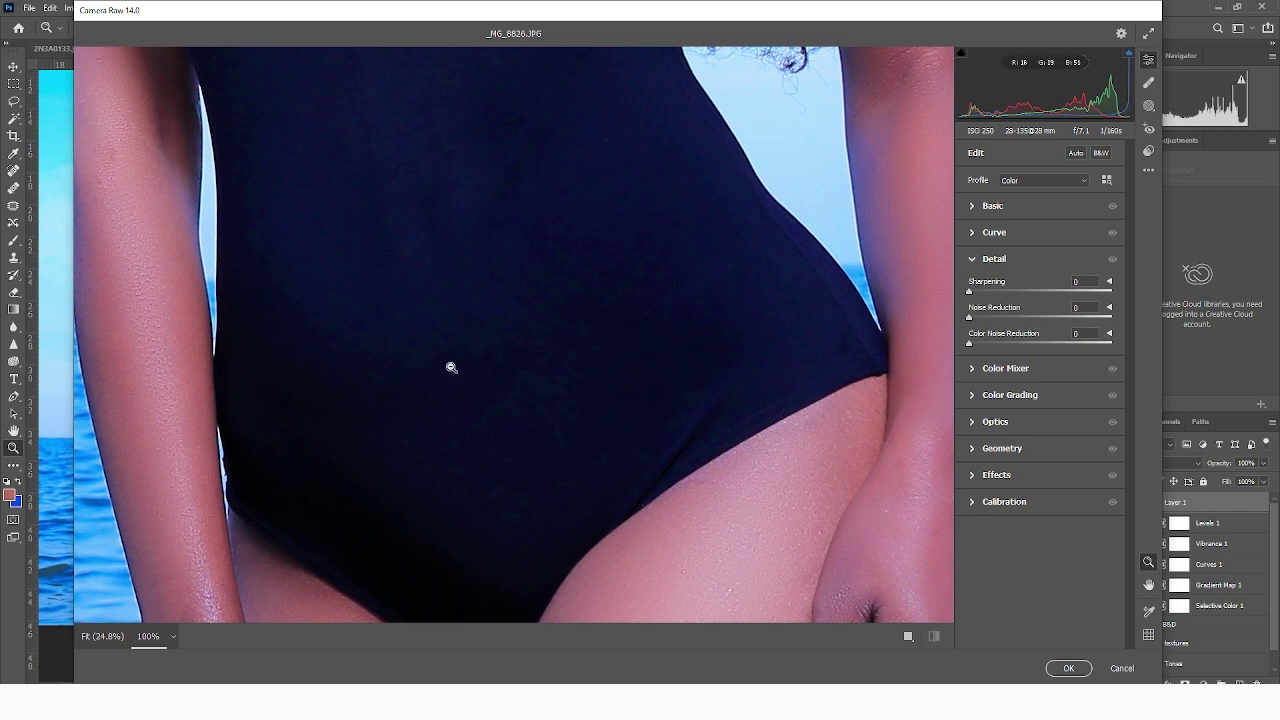
pyautogui.moveTo(969, 343); pyautogui.dragTo(1158, 346)
pyautogui.click(1069, 668)
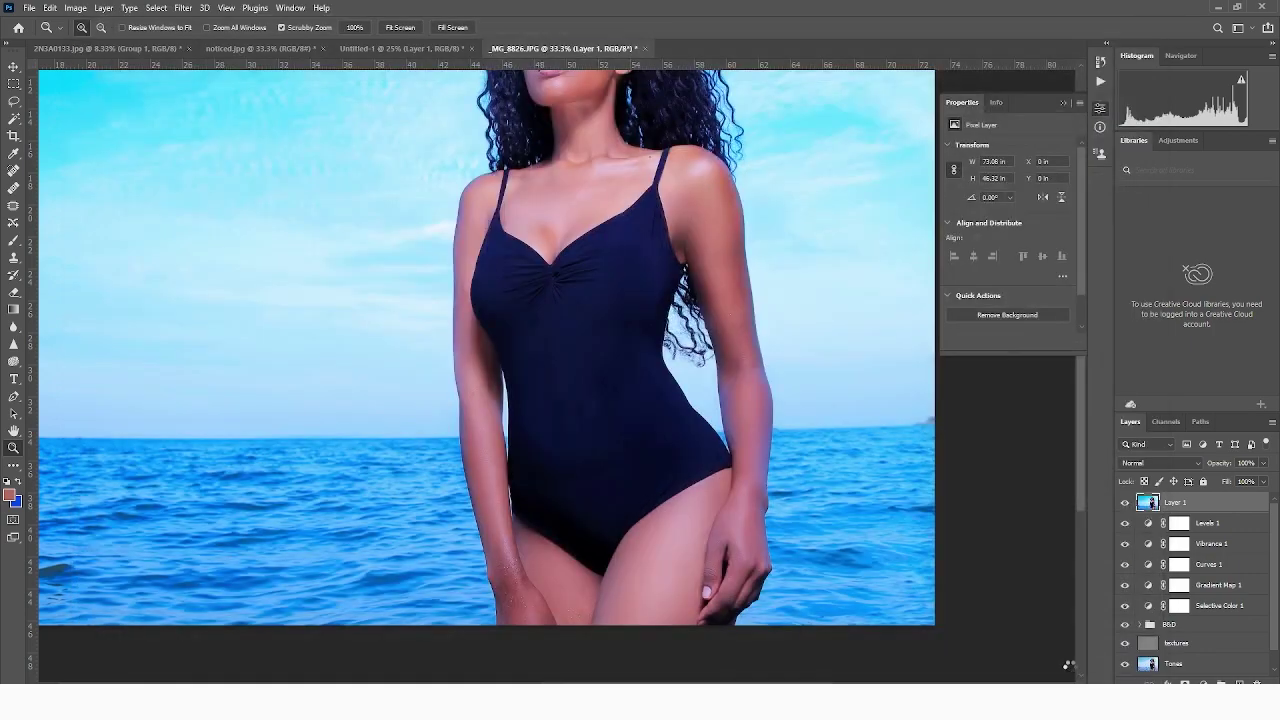
pyautogui.keyDown('alt'); pyautogui.click(643, 458); pyautogui.keyUp('alt')
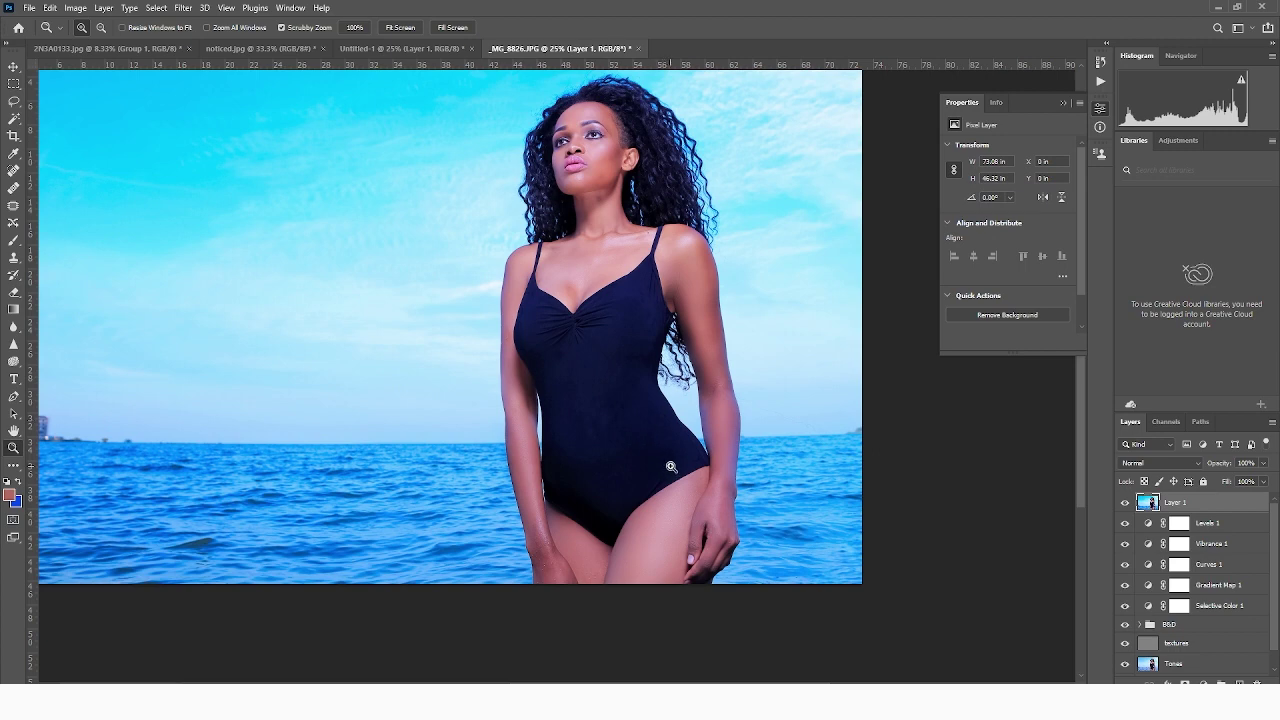
pyautogui.moveTo(626, 364); pyautogui.dragTo(681, 426)
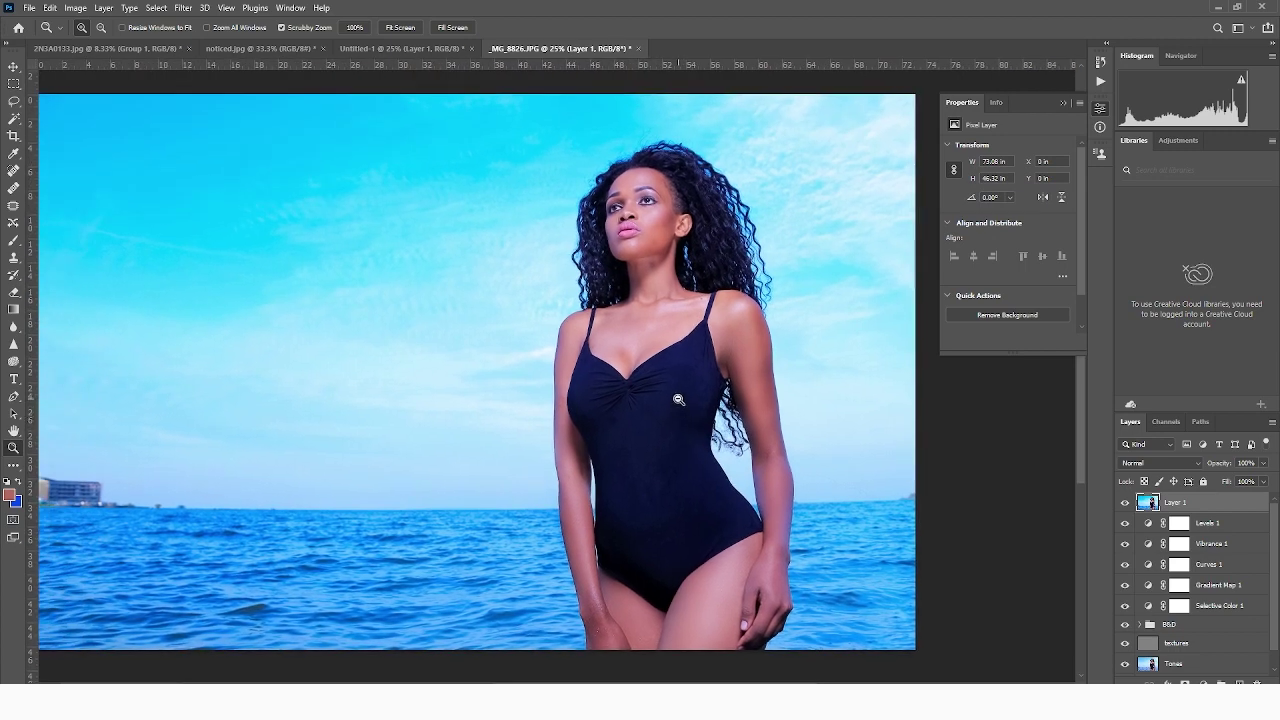
pyautogui.keyDown('alt'); pyautogui.click(678, 399); pyautogui.keyUp('alt')
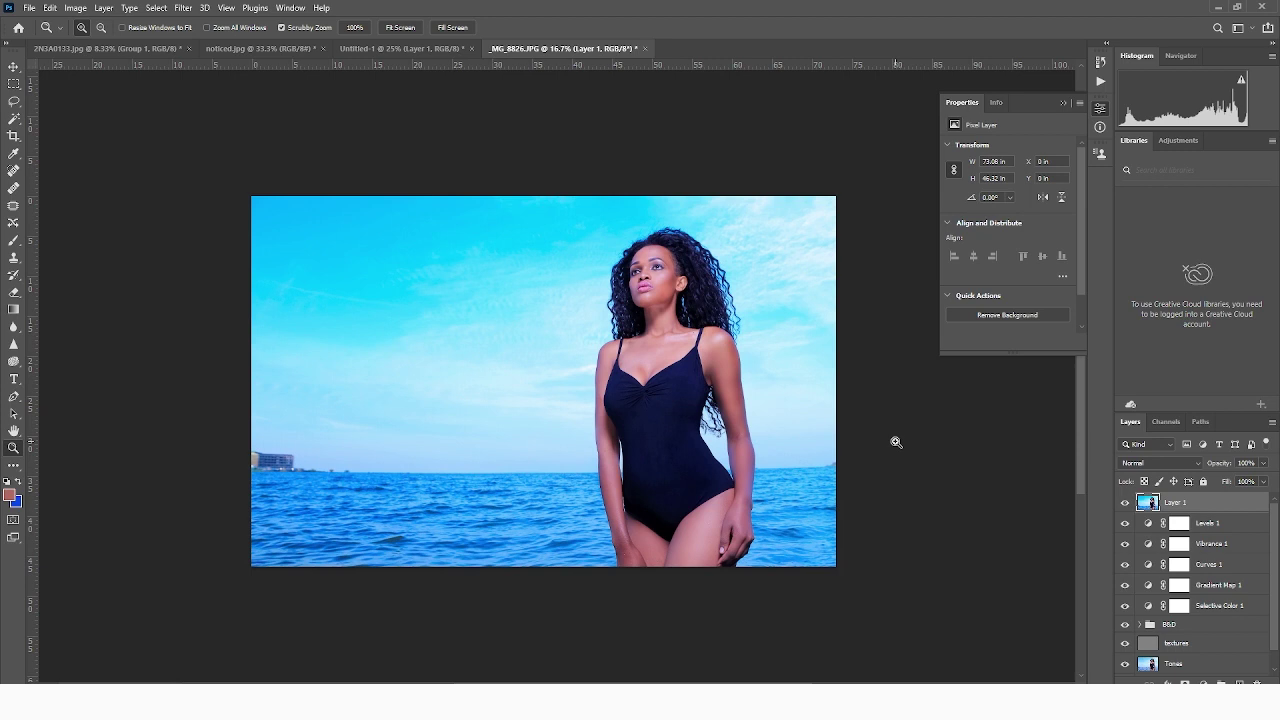